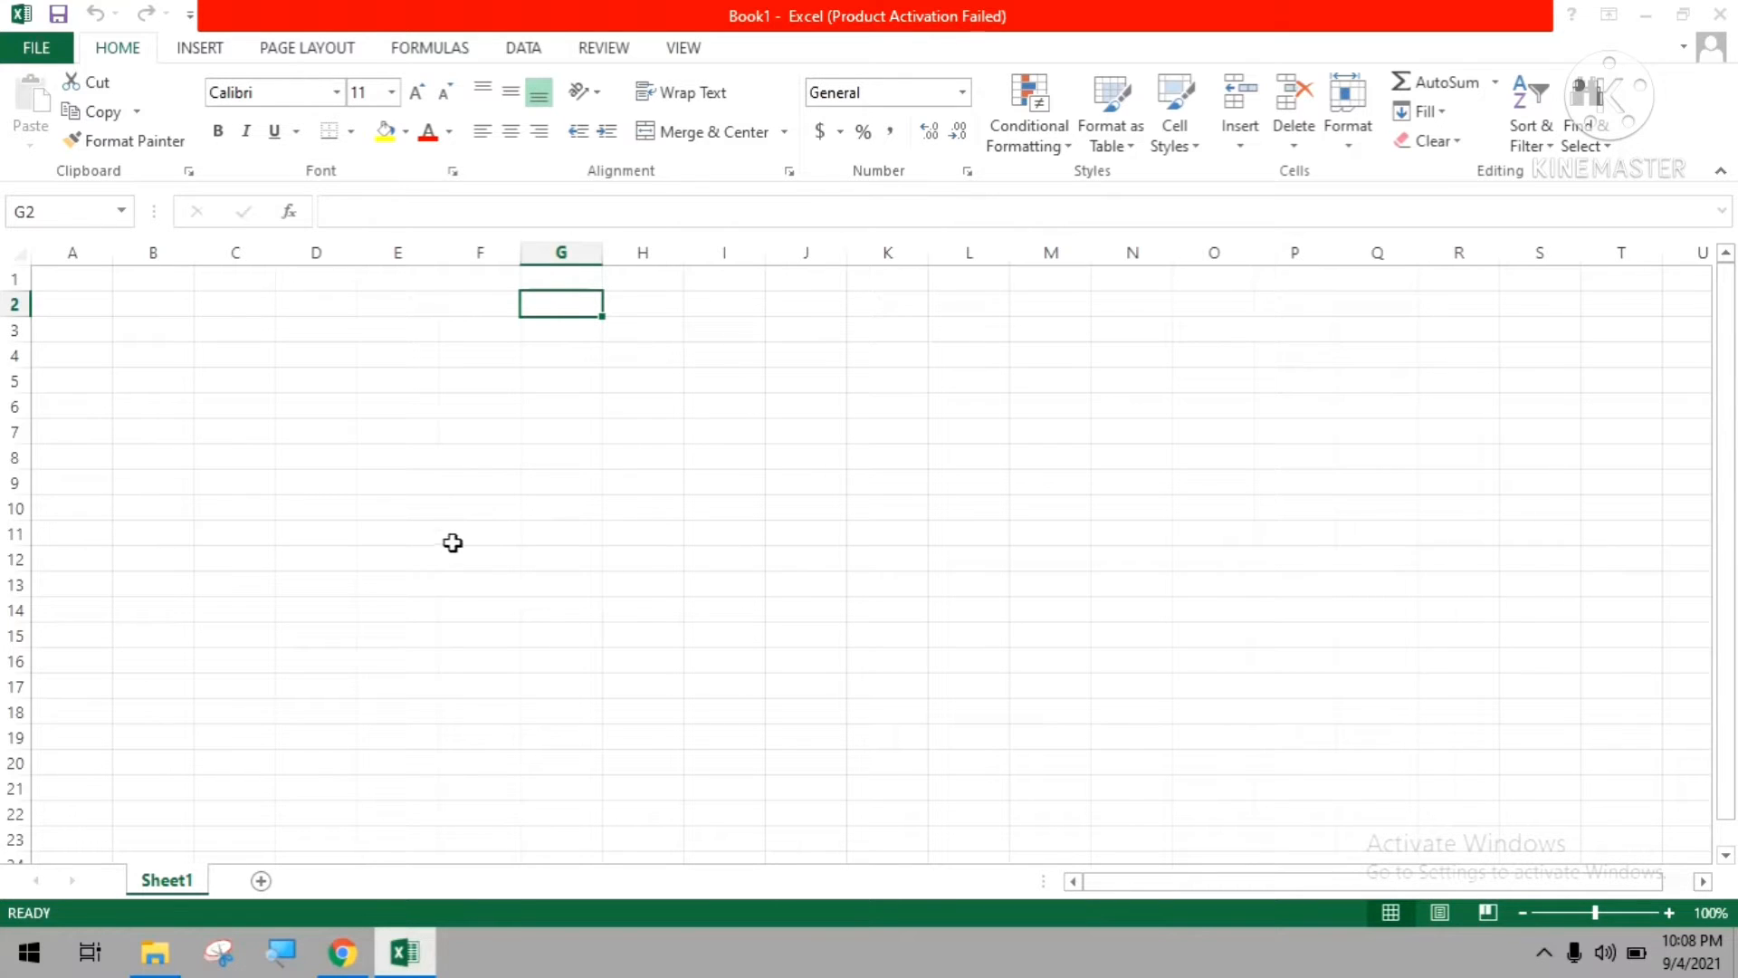
Dismiss the Office activation wizard and bring up the list of recent workbooks.
left_click(28, 45)
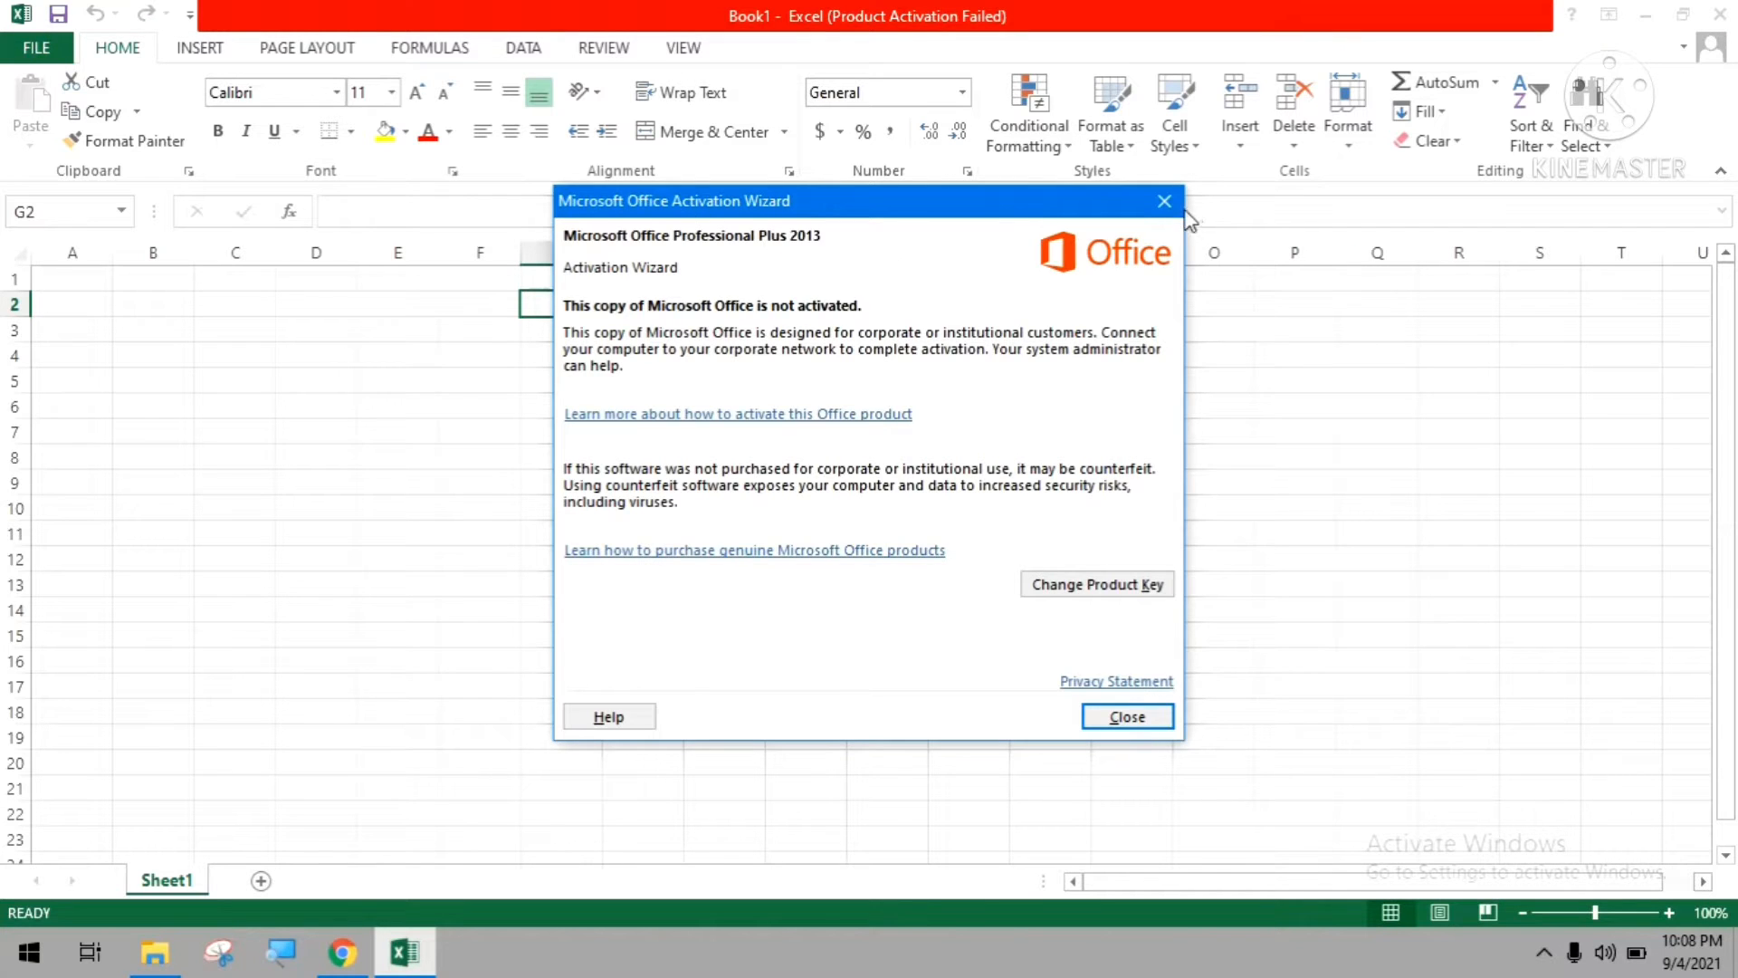
key("Escape")
left_click(30, 50)
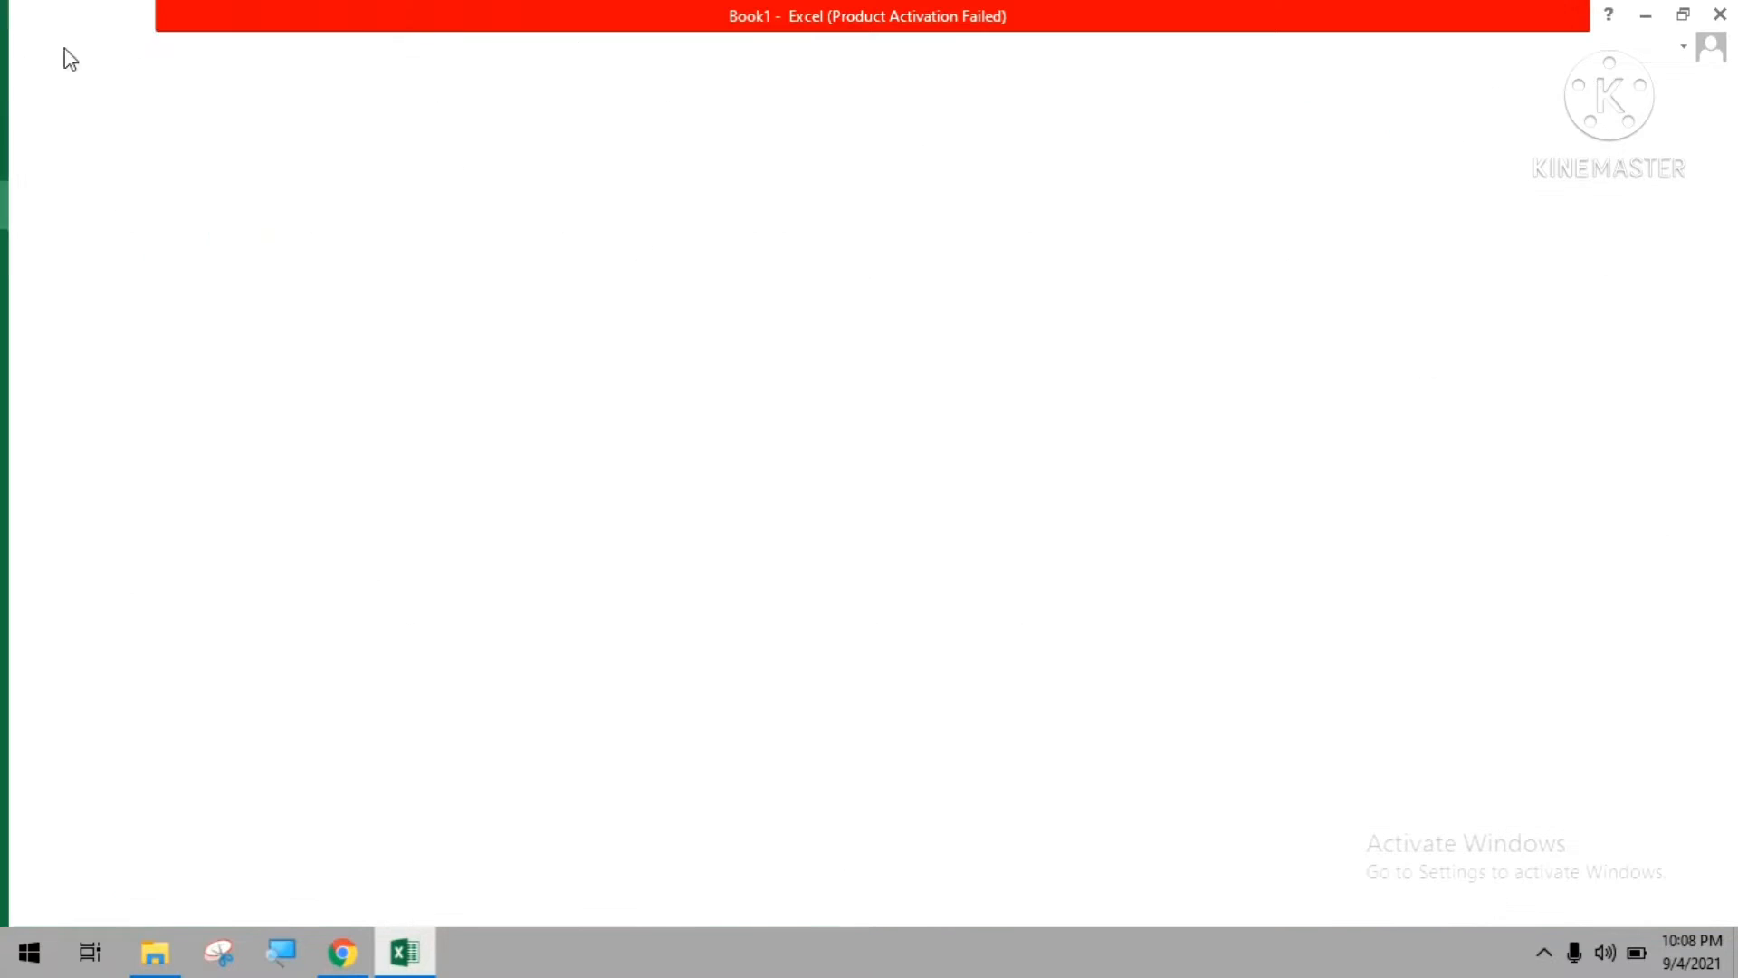
key("Escape")
left_click(30, 56)
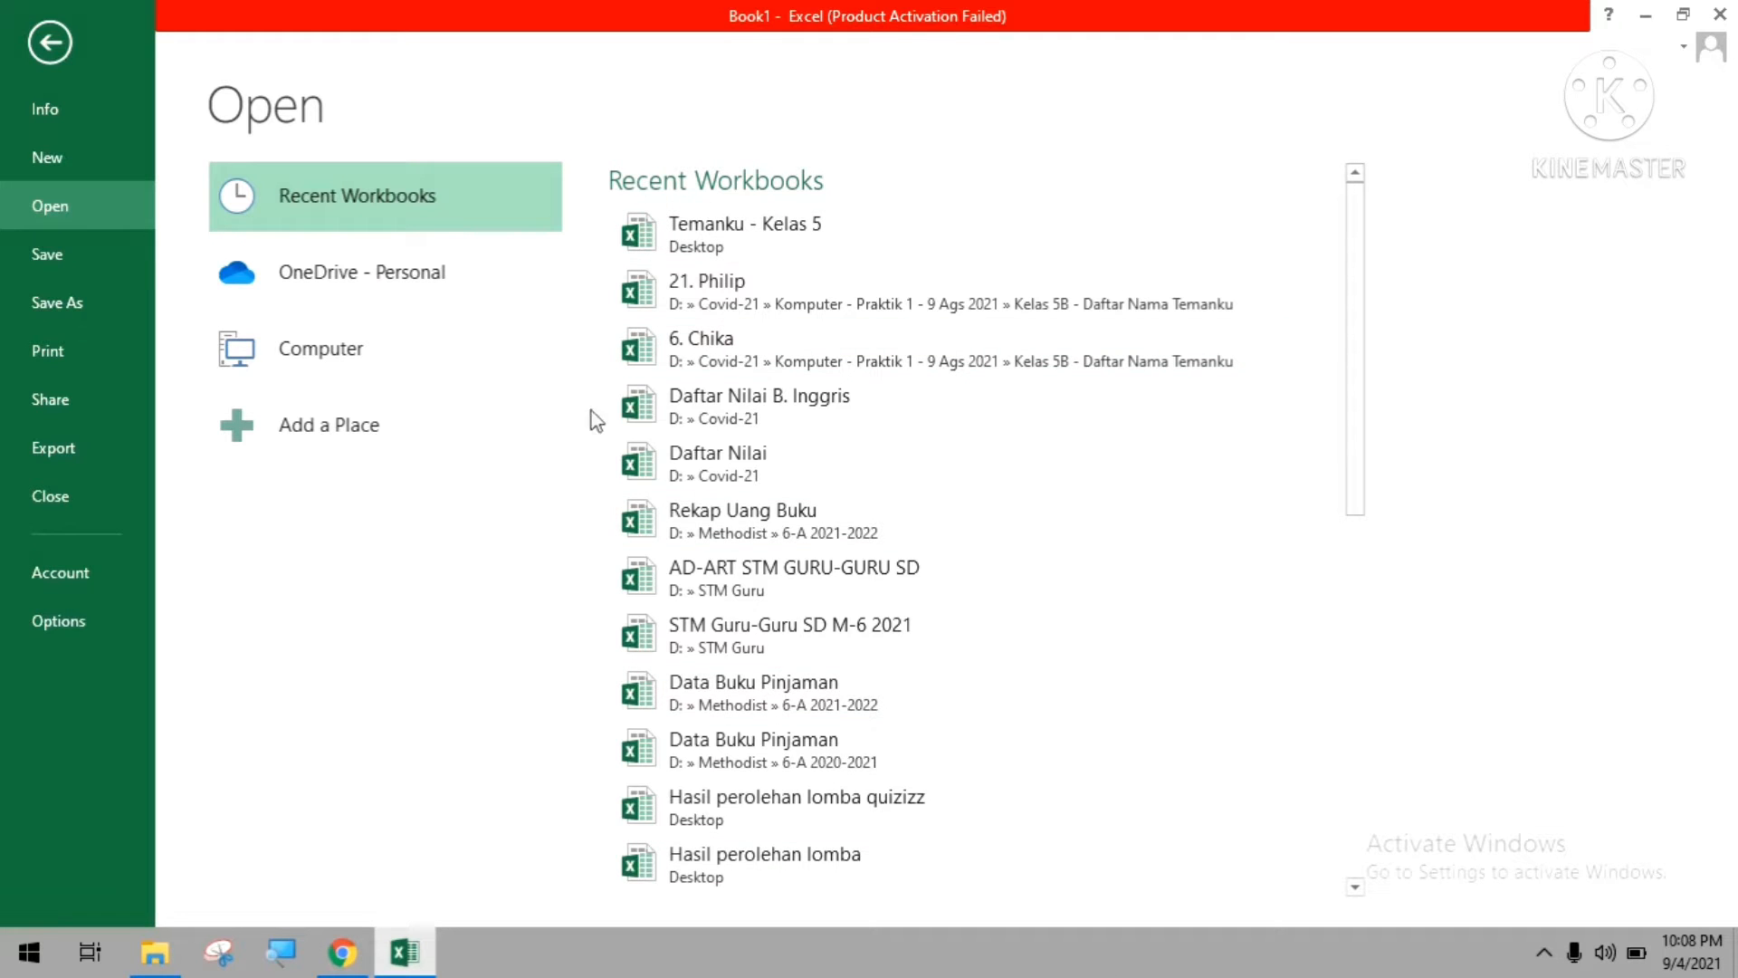
scroll(903, 344, "down", 5)
scroll(900, 271, "up", 5)
left_click(300, 371)
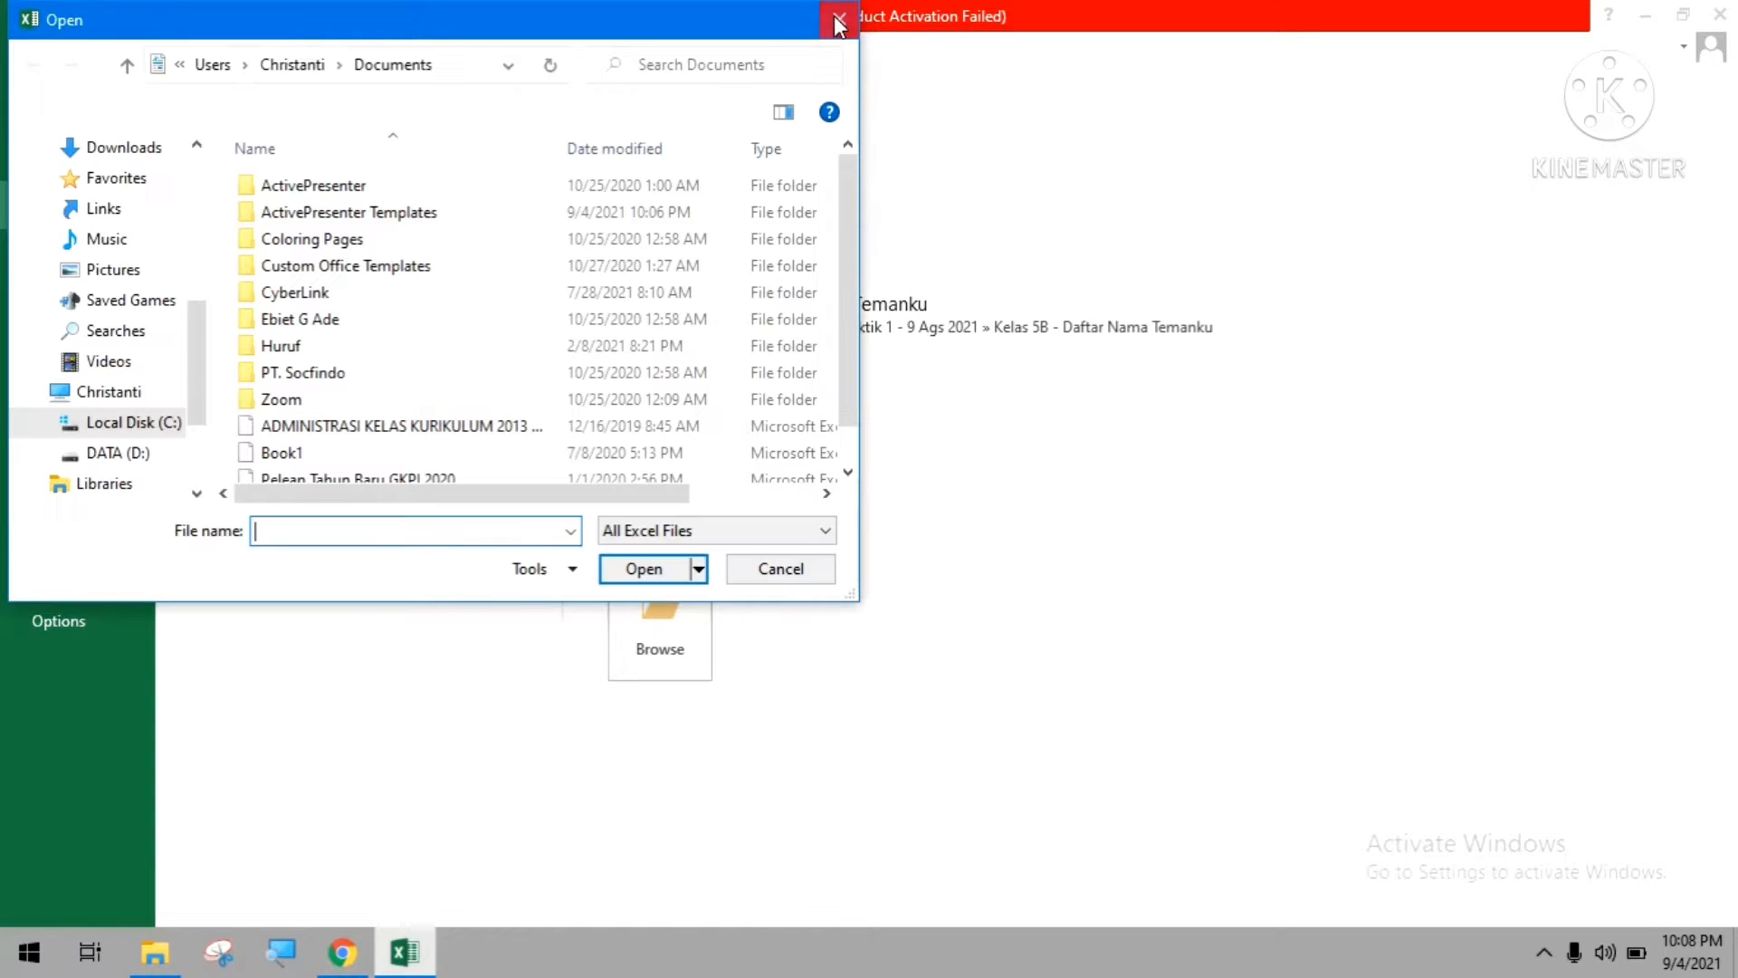
left_click(838, 21)
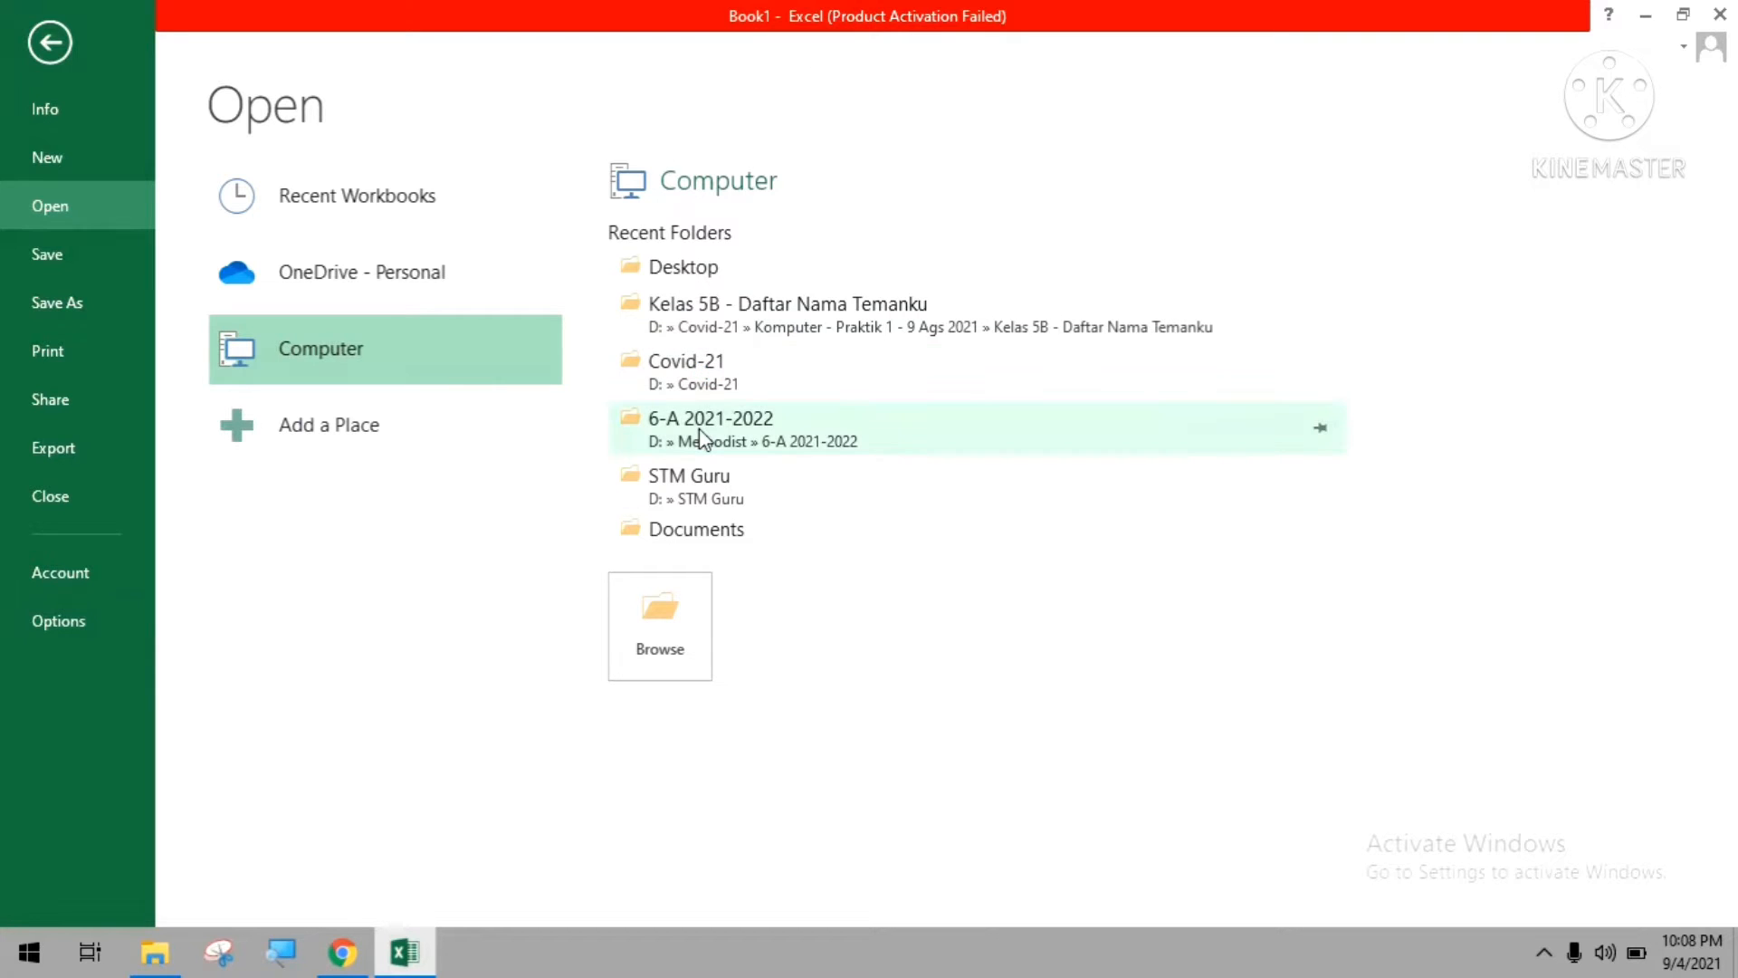
left_click(709, 306)
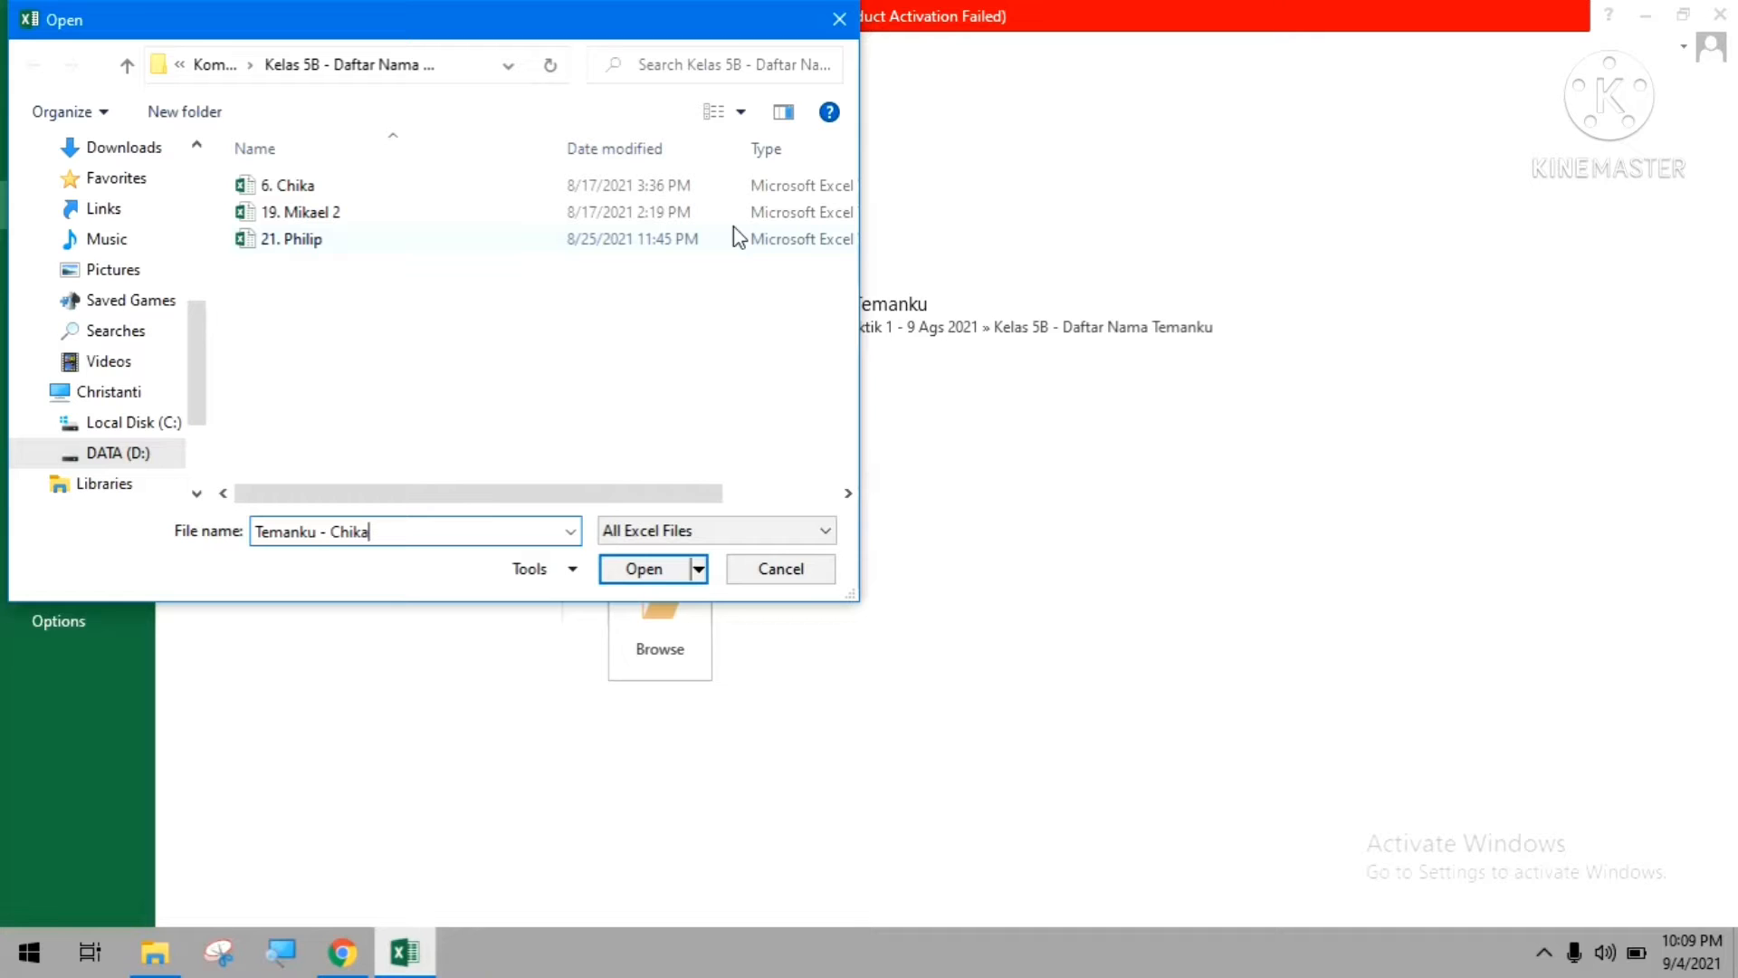
left_click(776, 570)
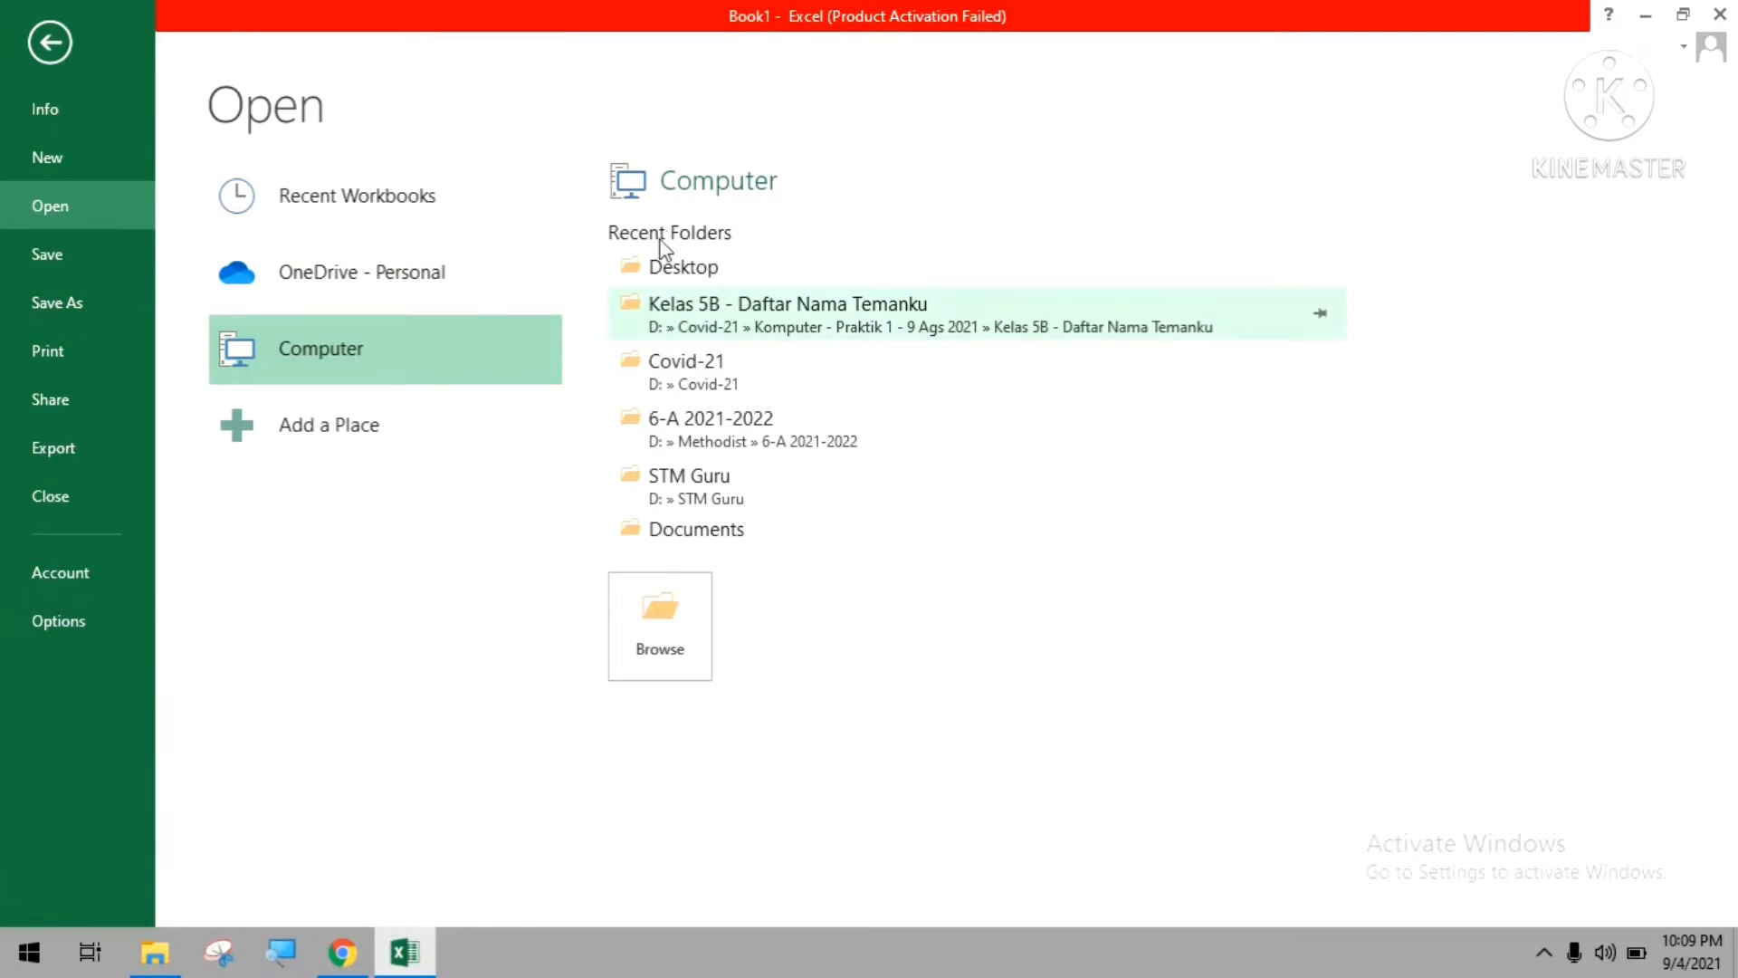
Open the workbook Temanku - Kelas 5 from the recent workbooks.
left_click(295, 207)
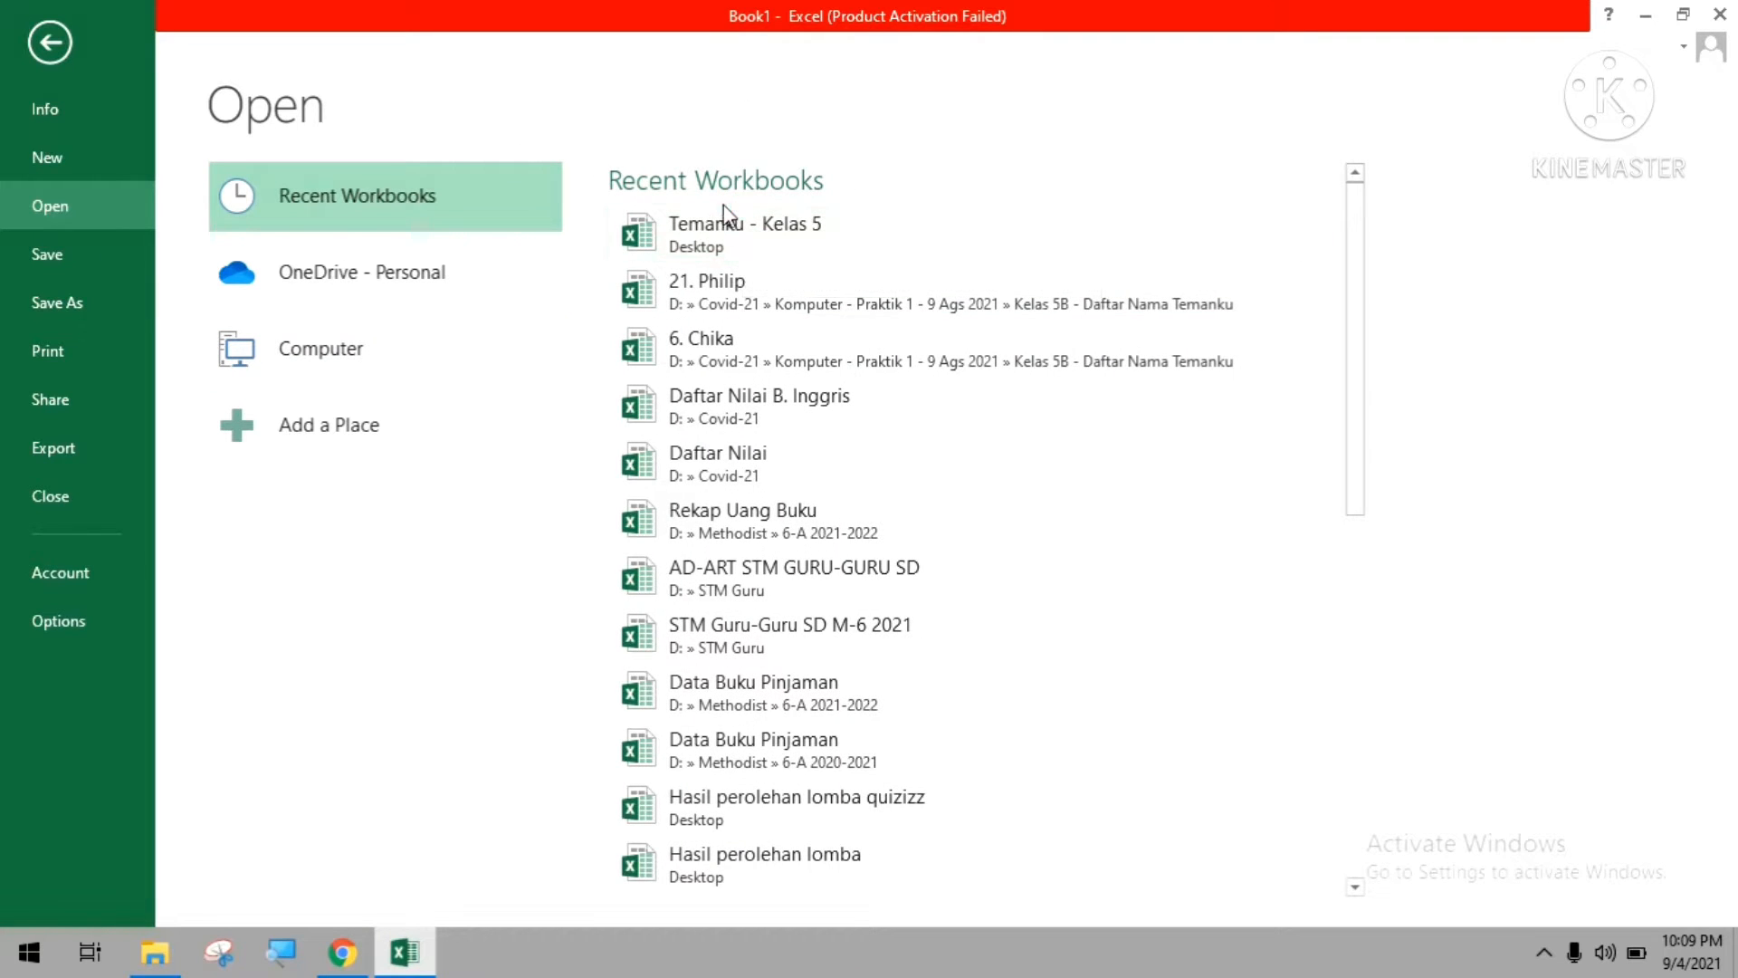
left_click(735, 228)
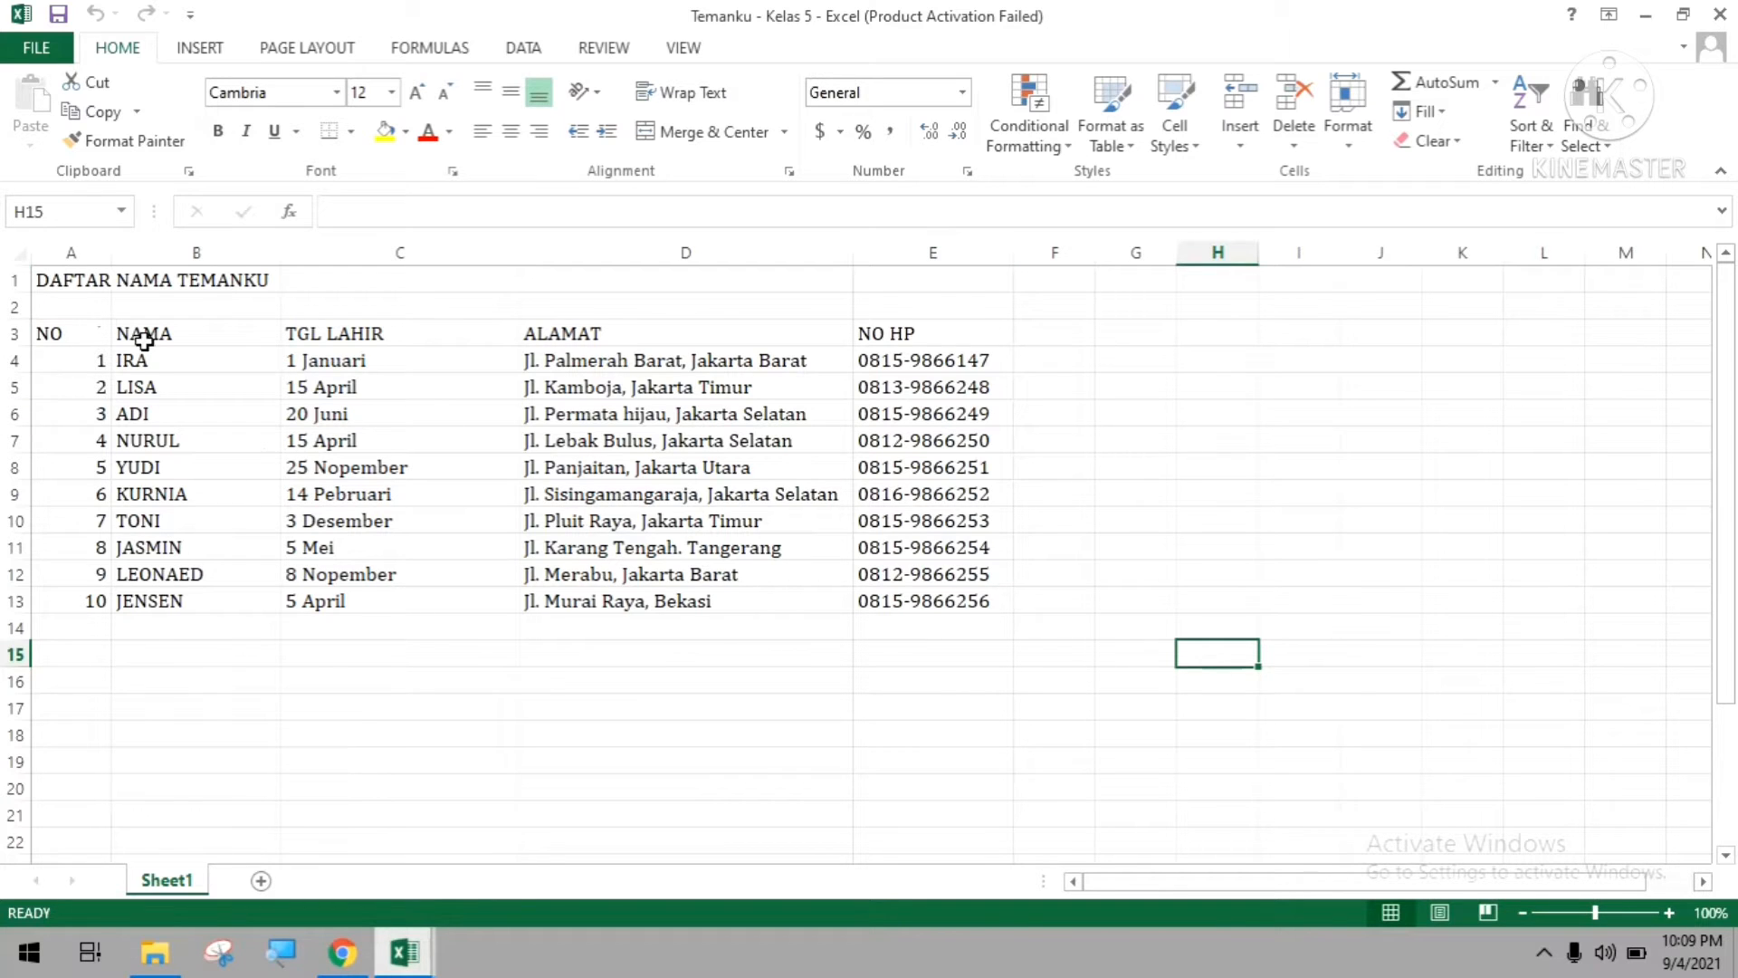
Set the font size of the title DAFTAR NAMA TEMANKU in cell A1 to 20.
left_click(78, 288)
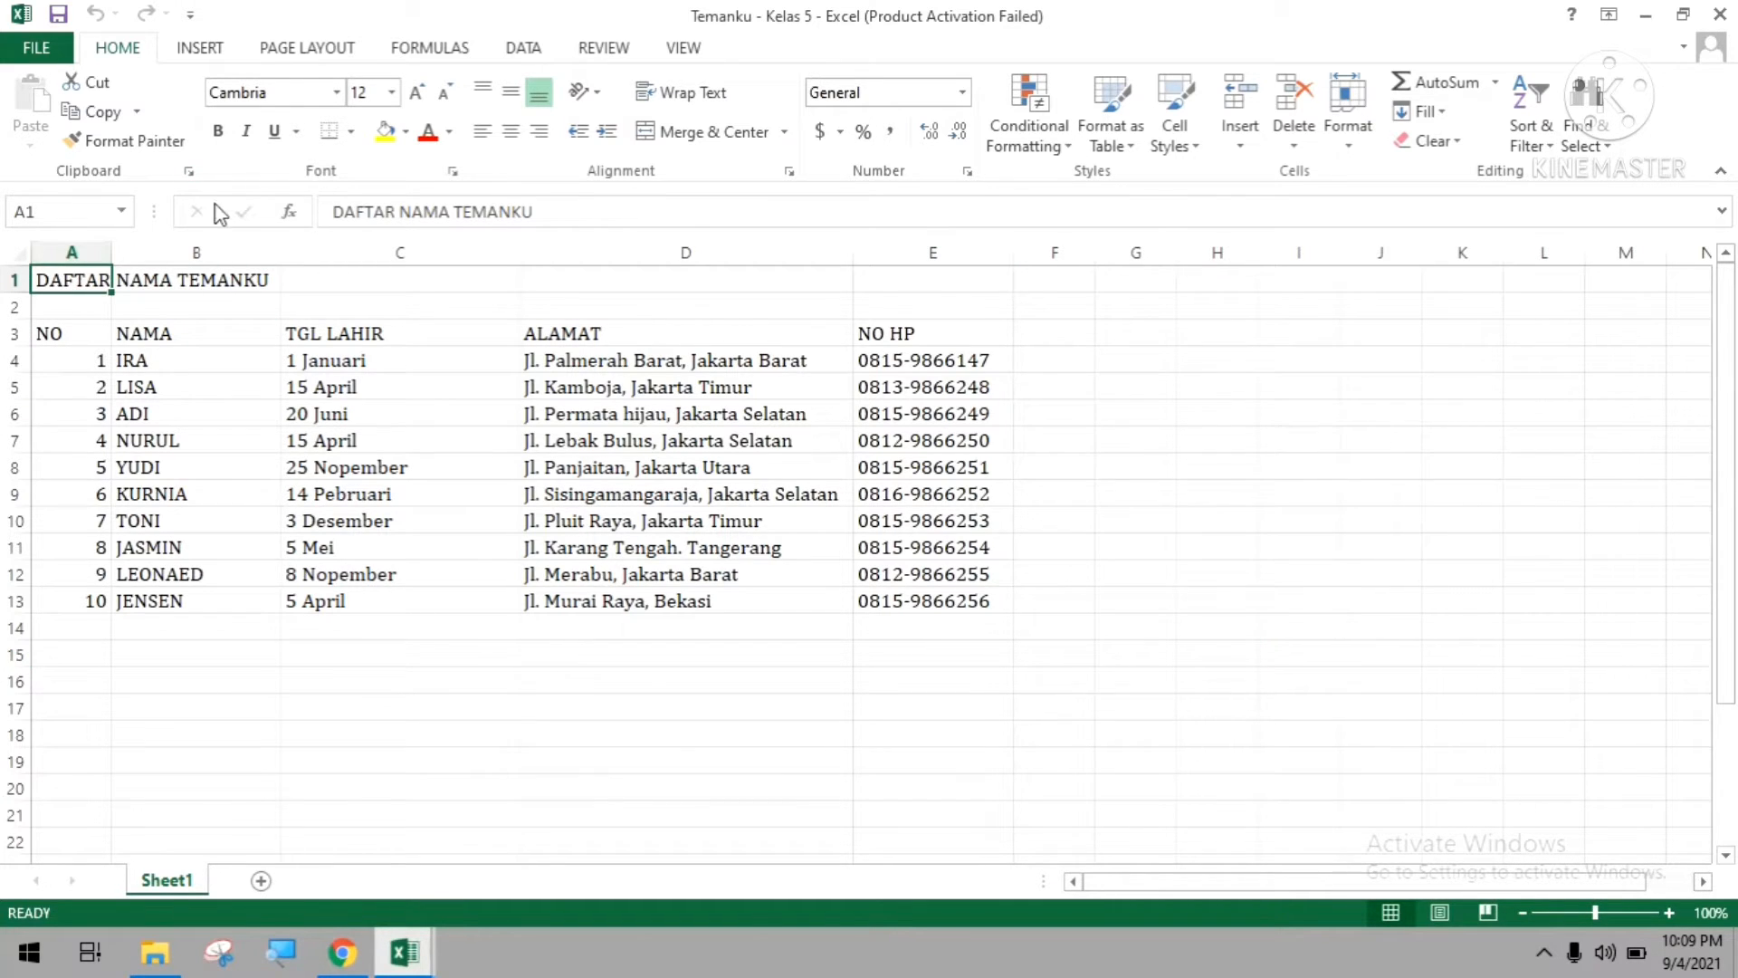
left_click_drag(555, 206, 253, 204)
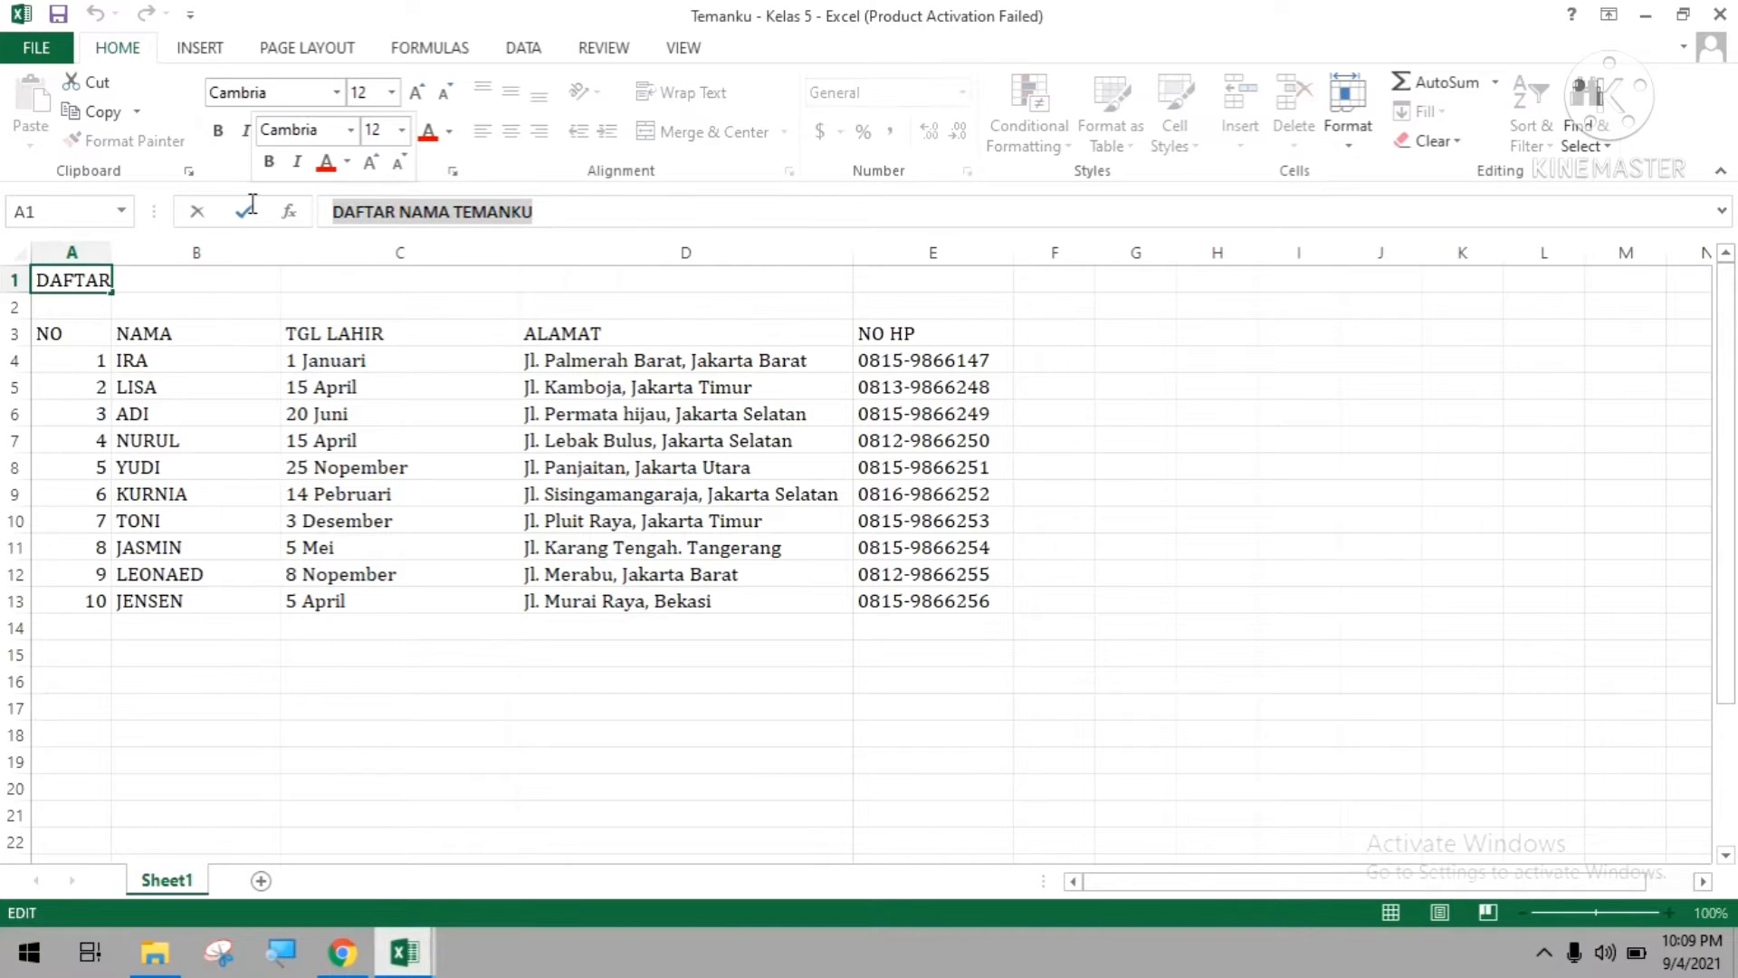
left_click(391, 92)
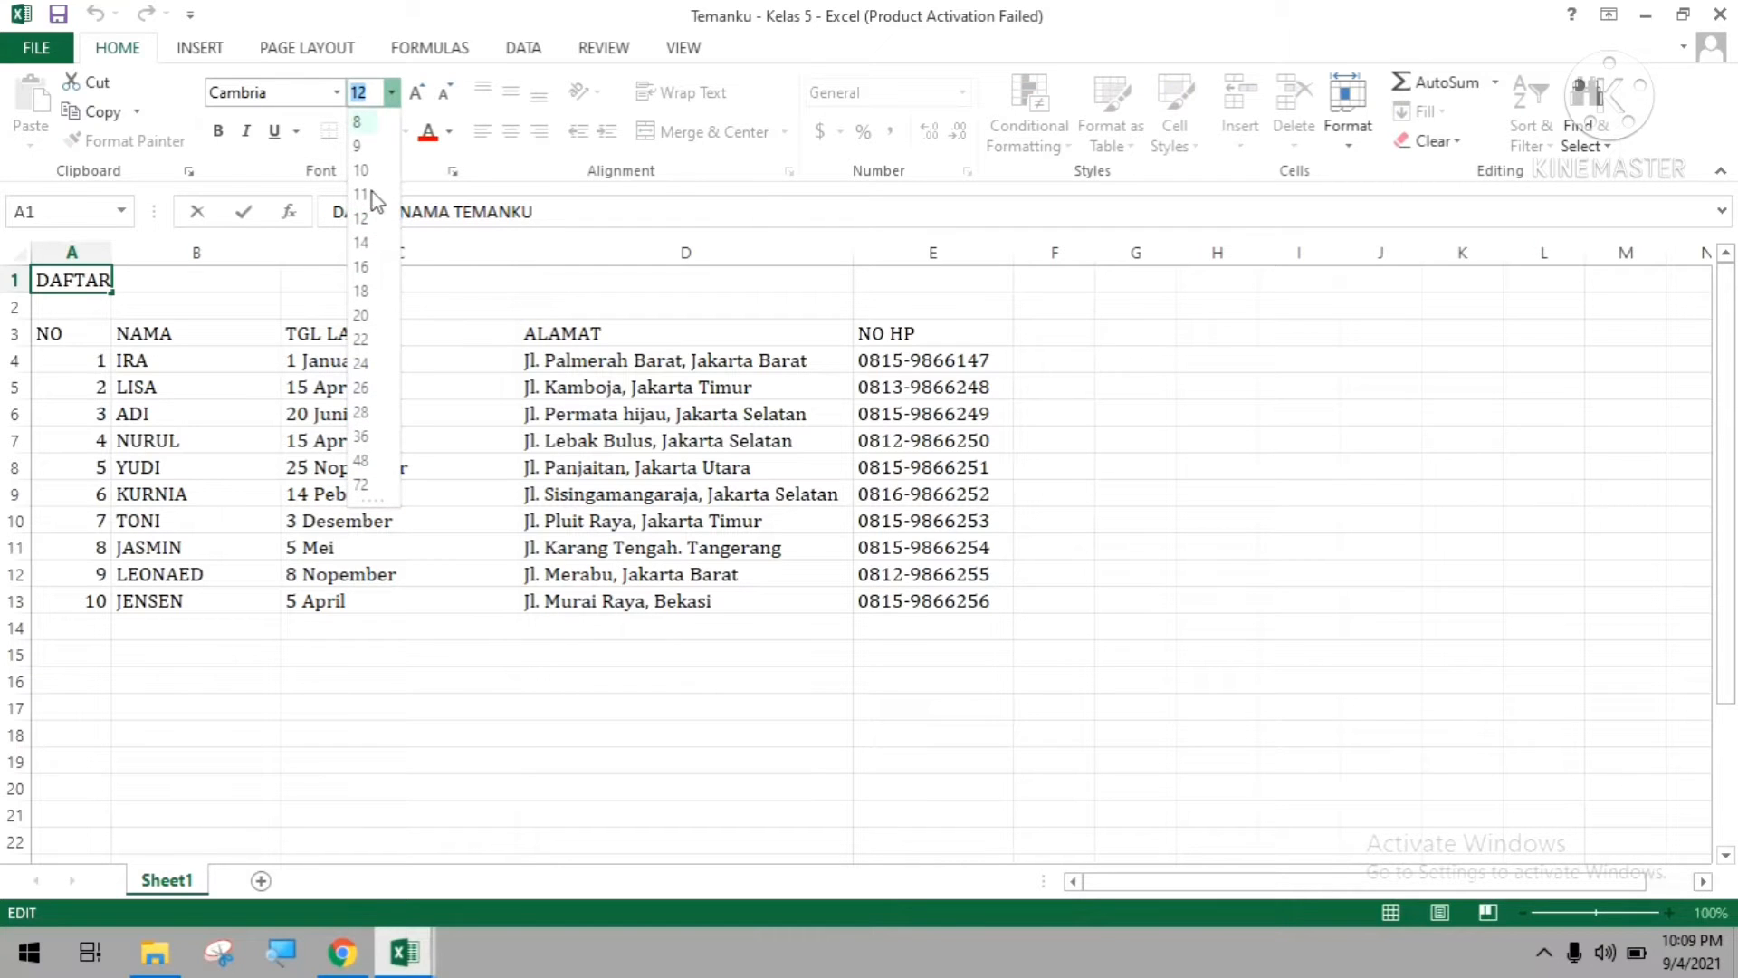
left_click(361, 314)
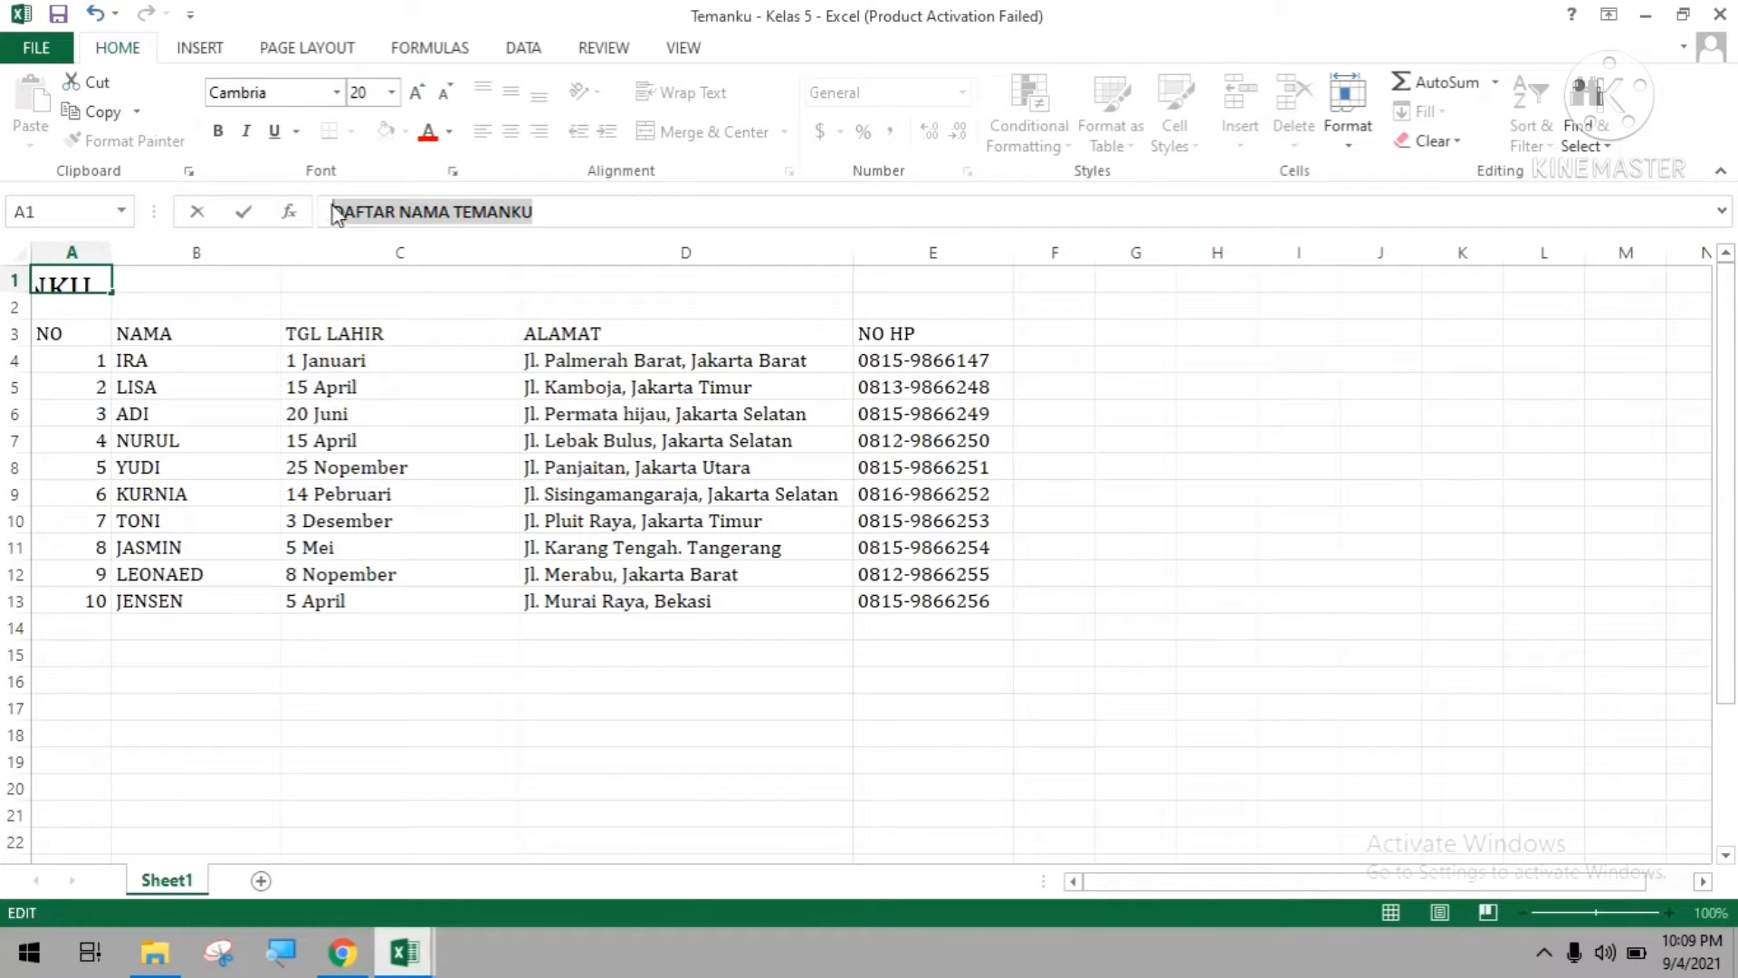
left_click(14, 290)
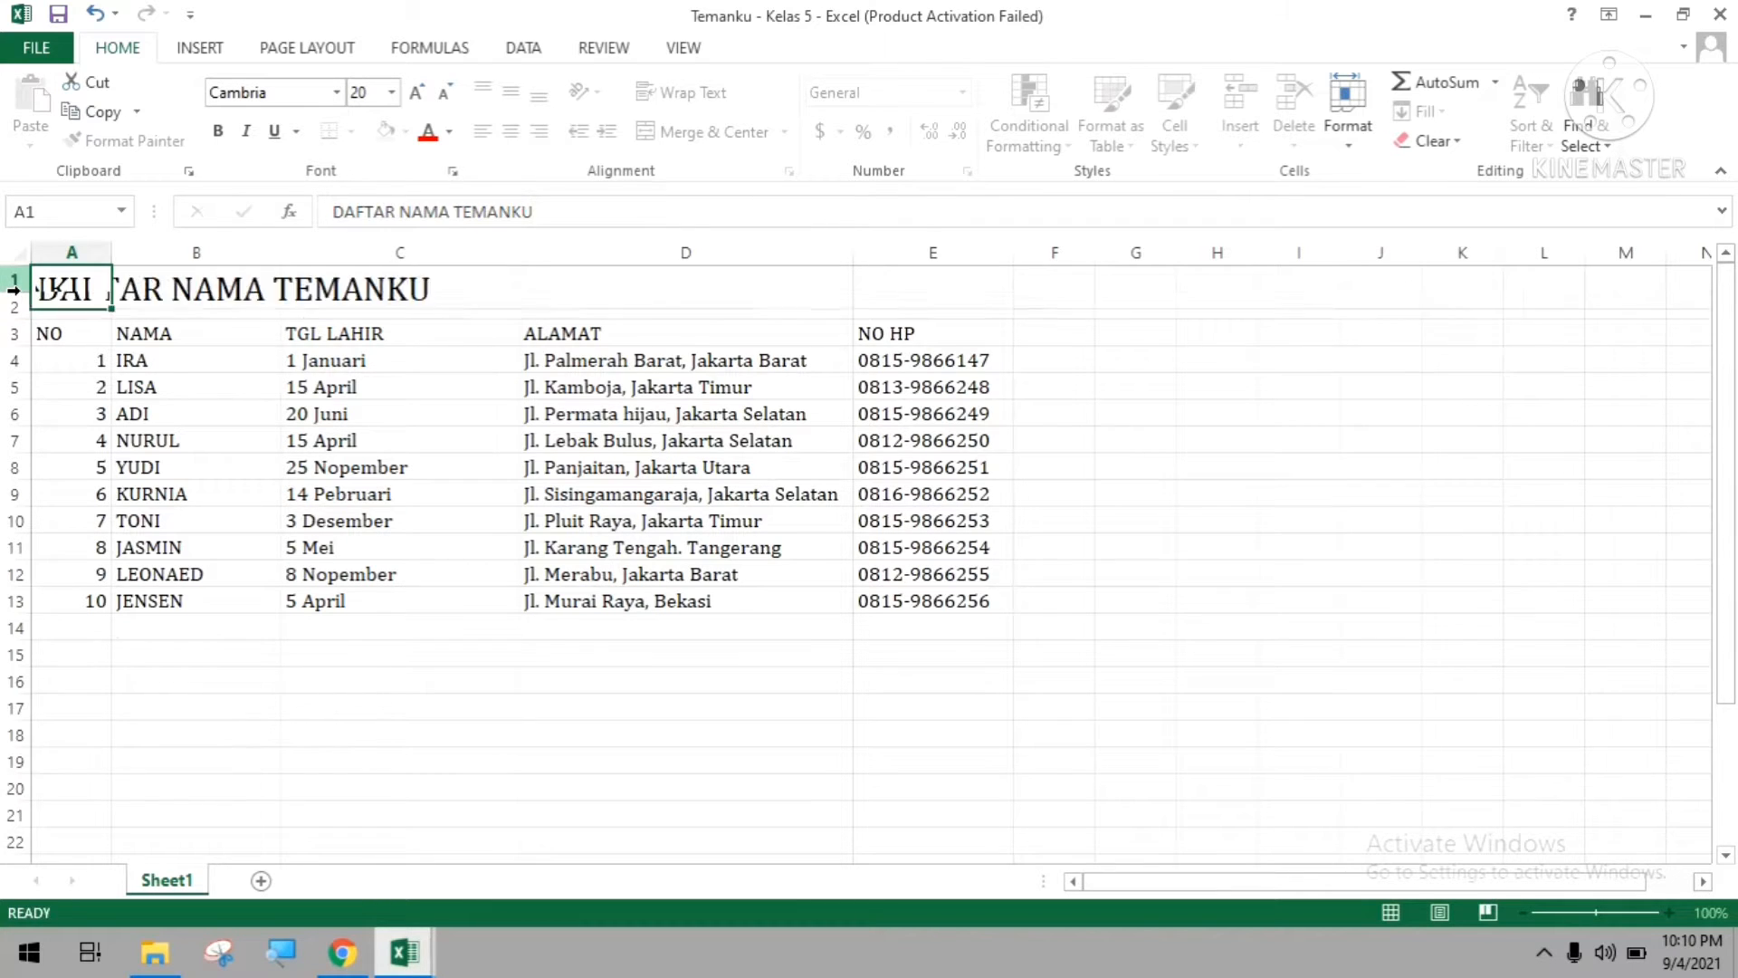
left_click(625, 334)
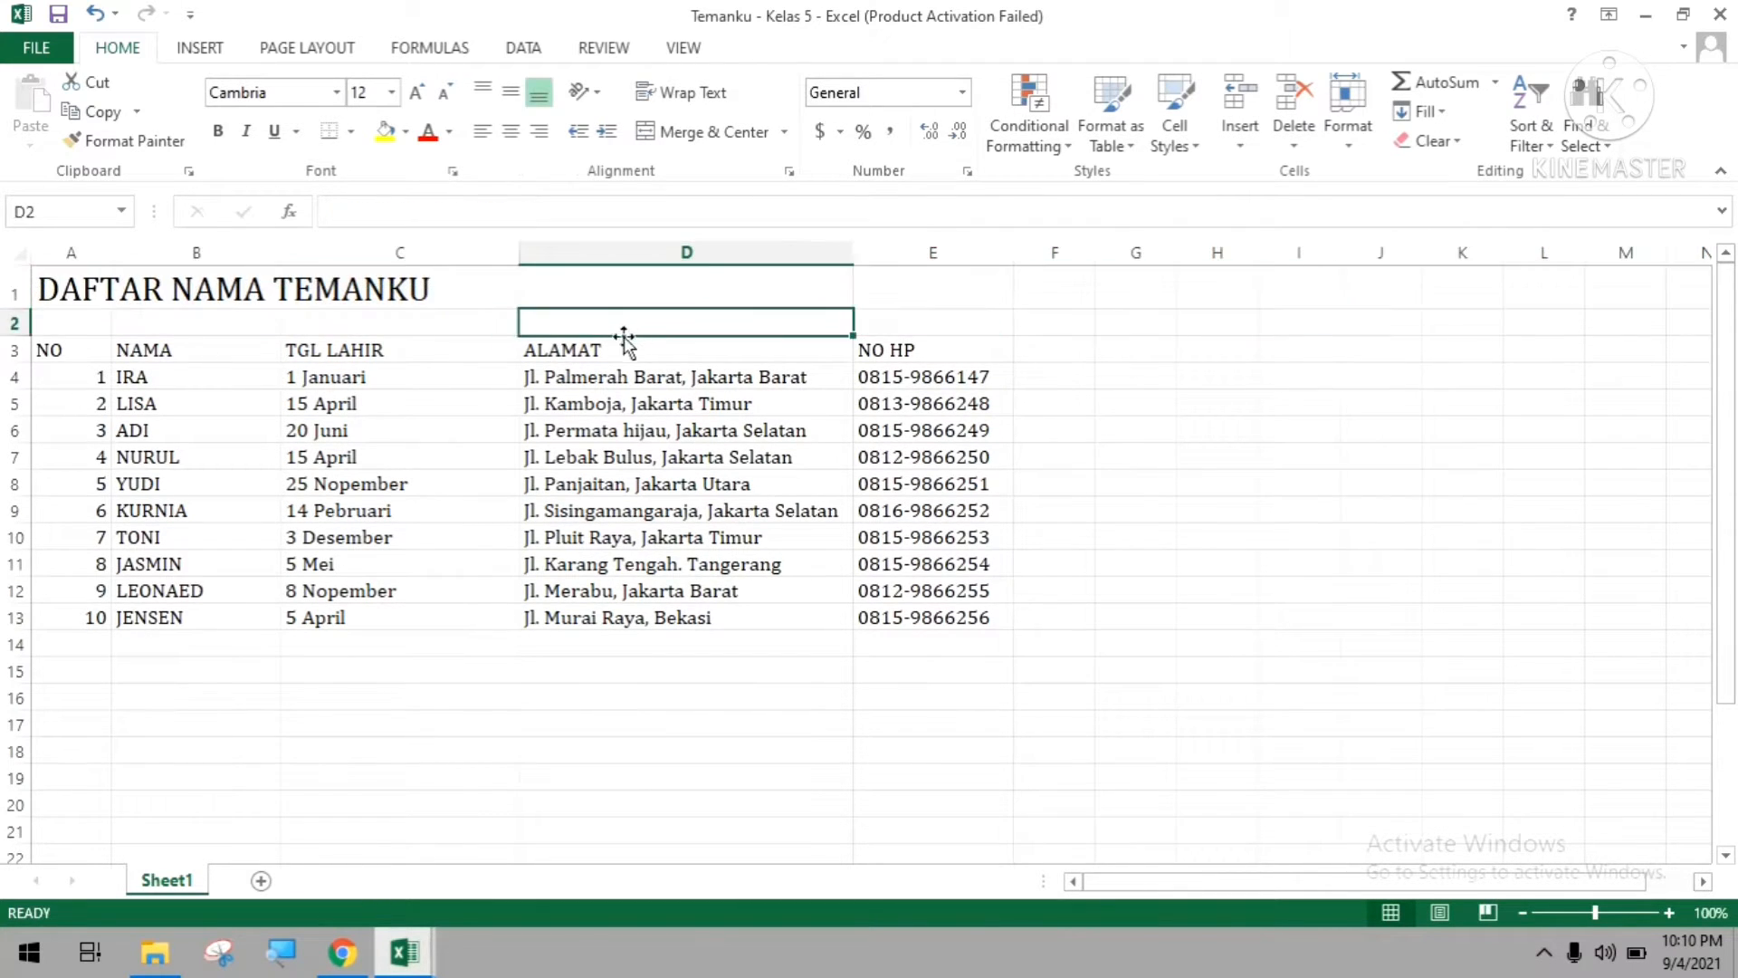
Change the font colour of the title in cell A1 to a bright blue from the standard colour palette.
left_click(84, 315)
left_click(72, 253)
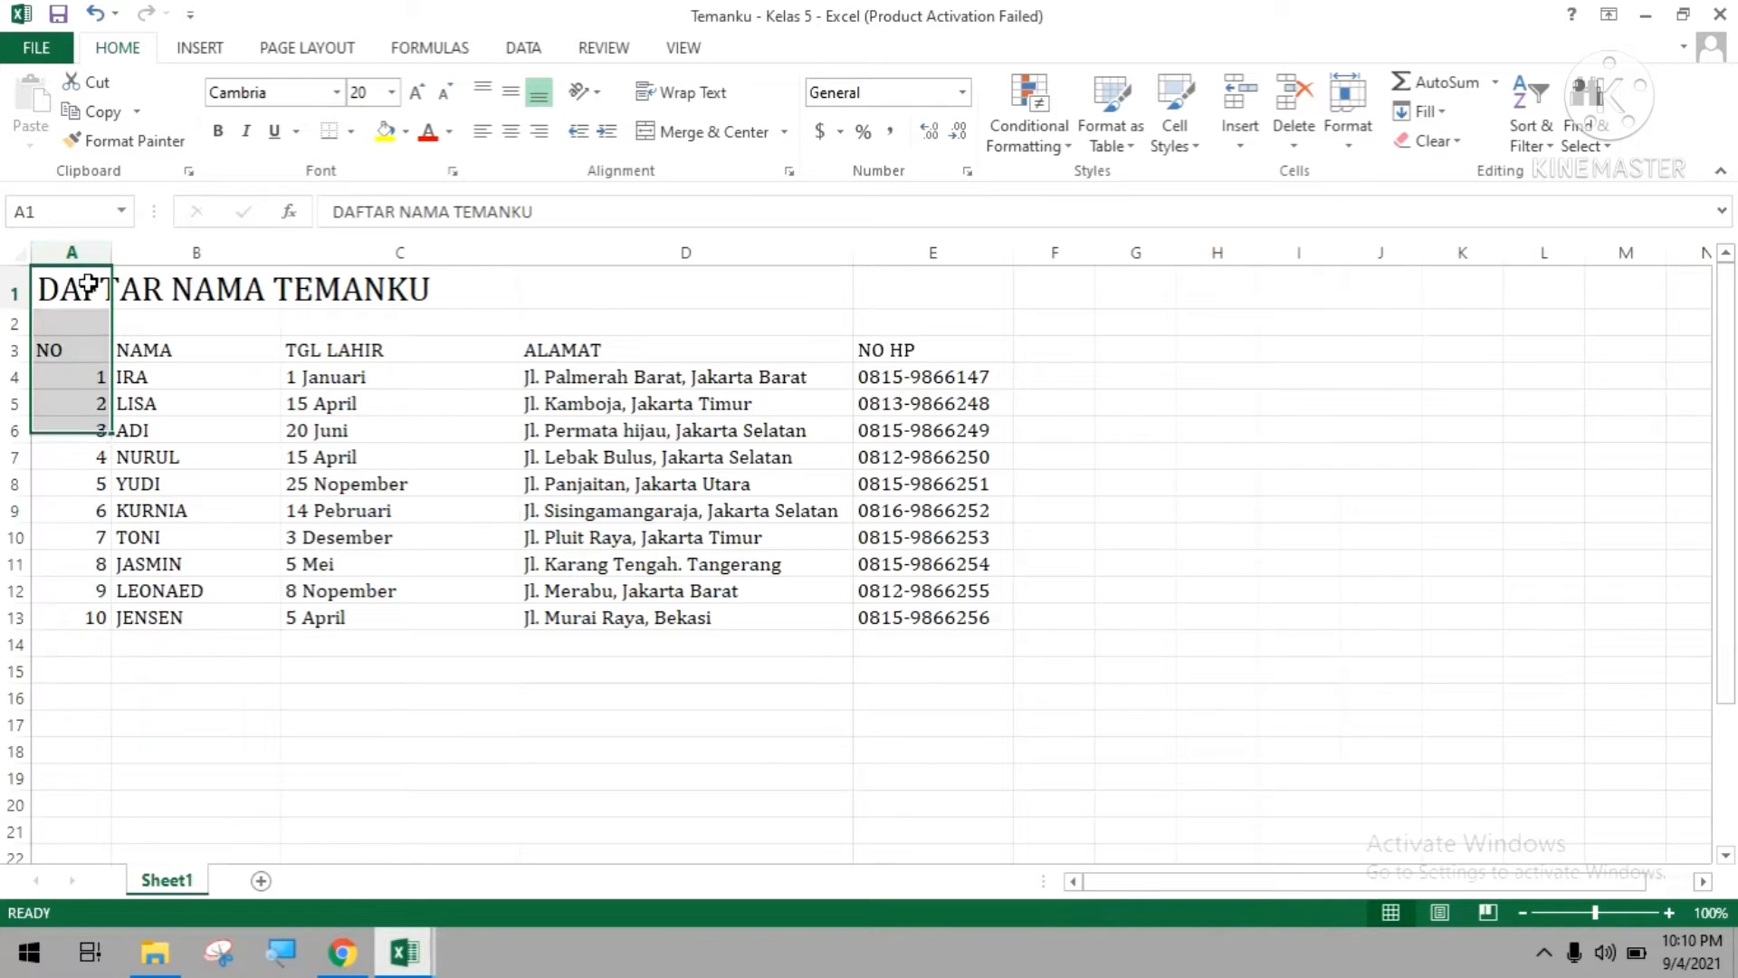
left_click(72, 286)
left_click_drag(530, 210, 331, 211)
left_click(451, 132)
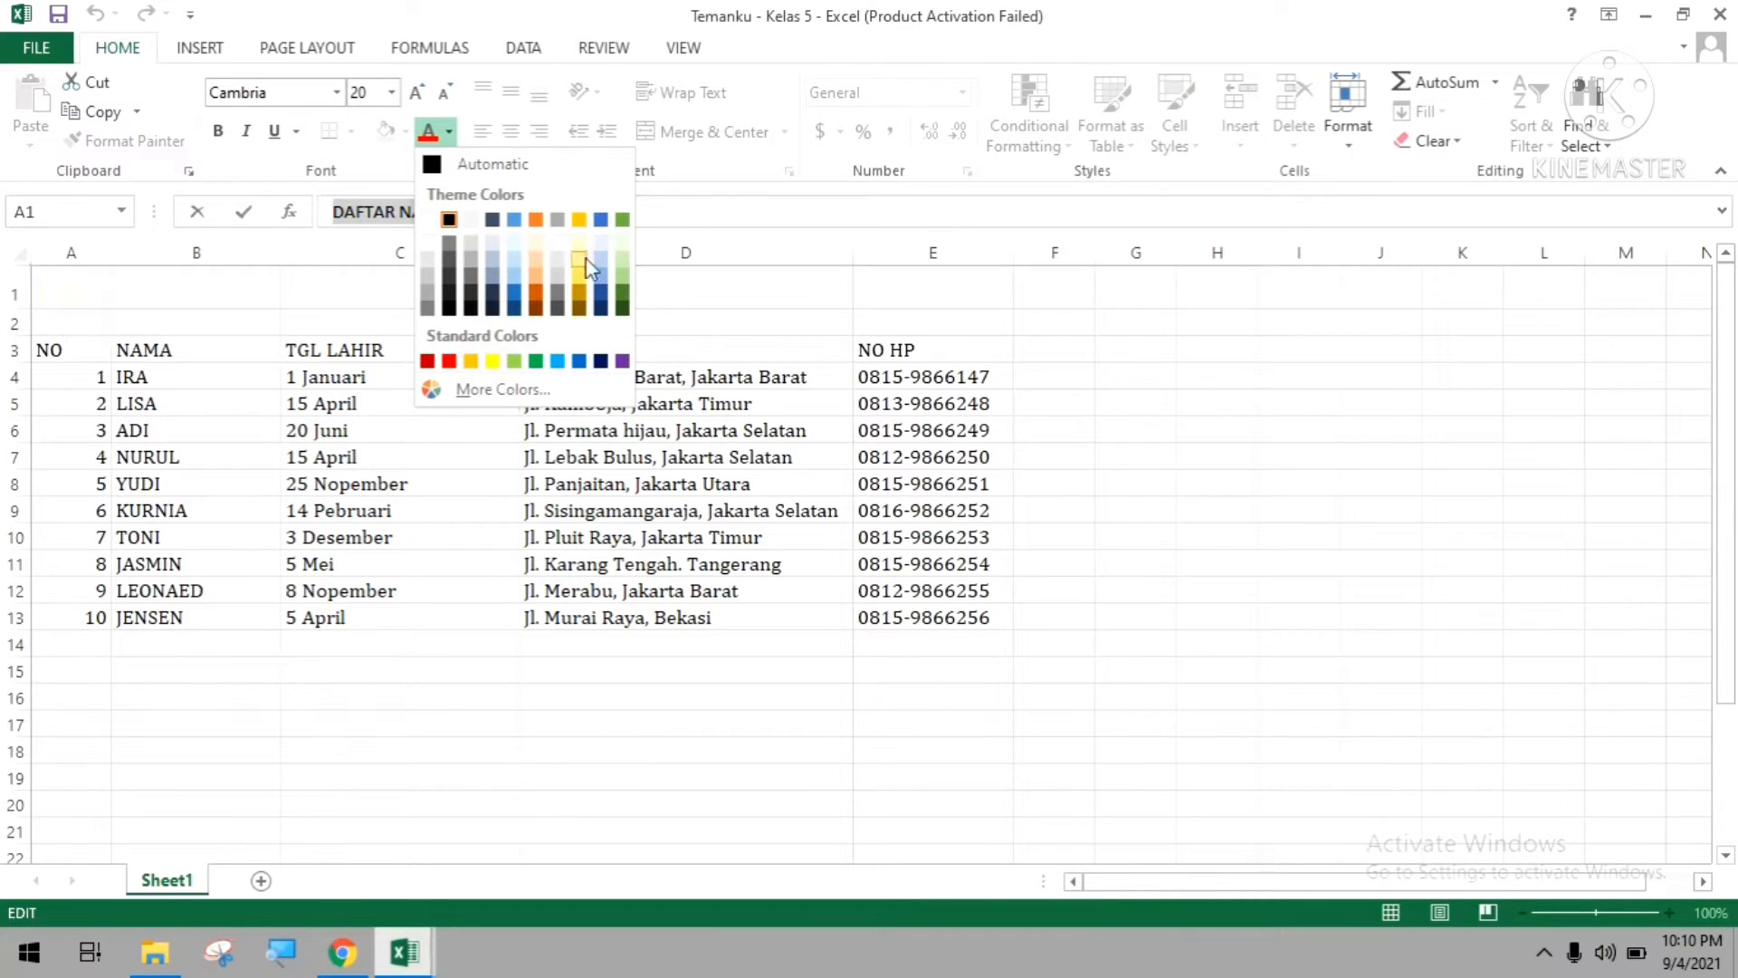
left_click(482, 388)
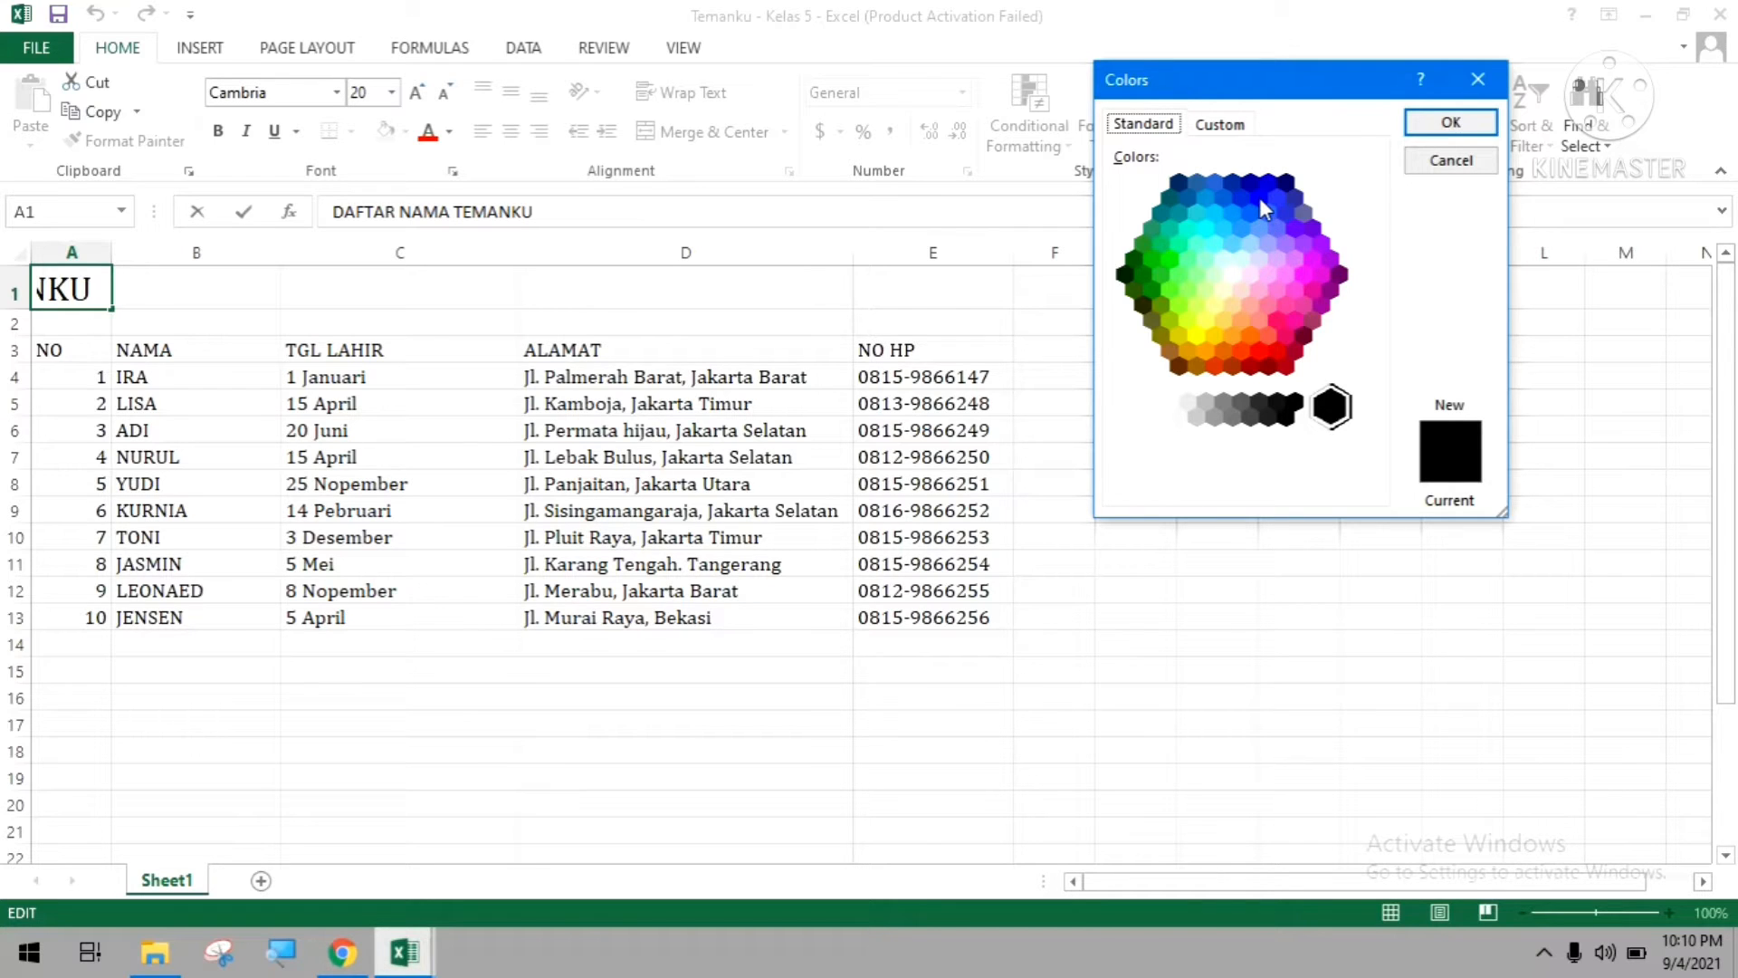
left_click(1259, 199)
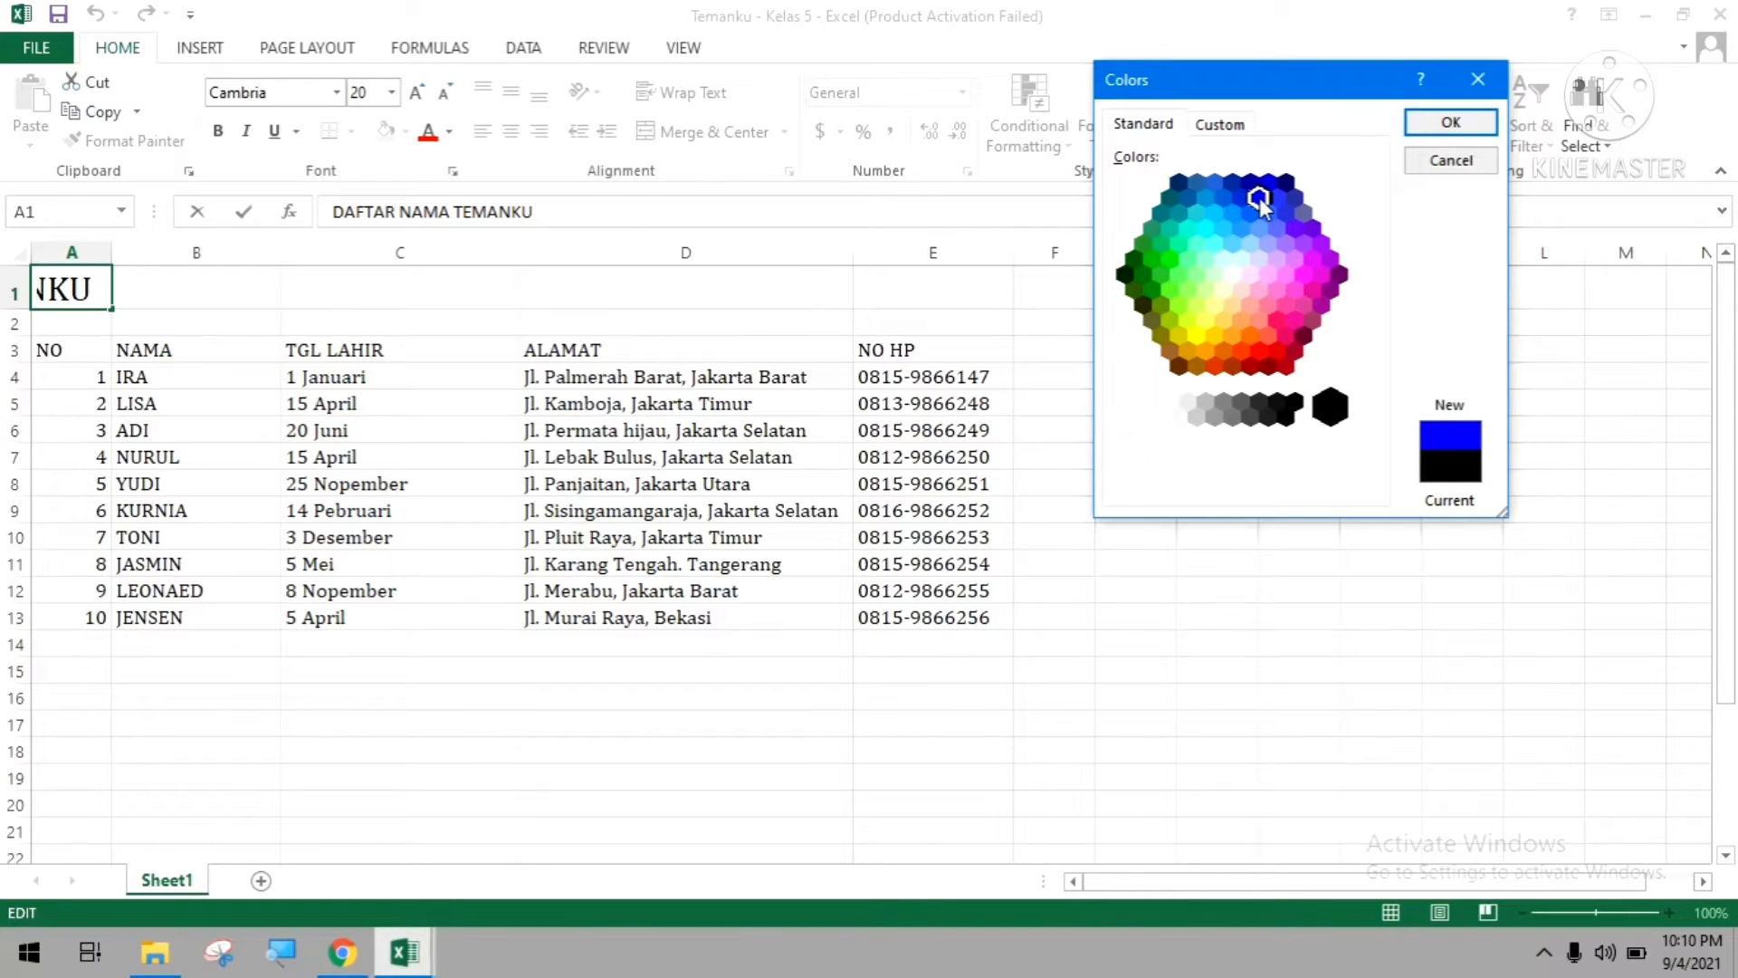
left_click(1425, 132)
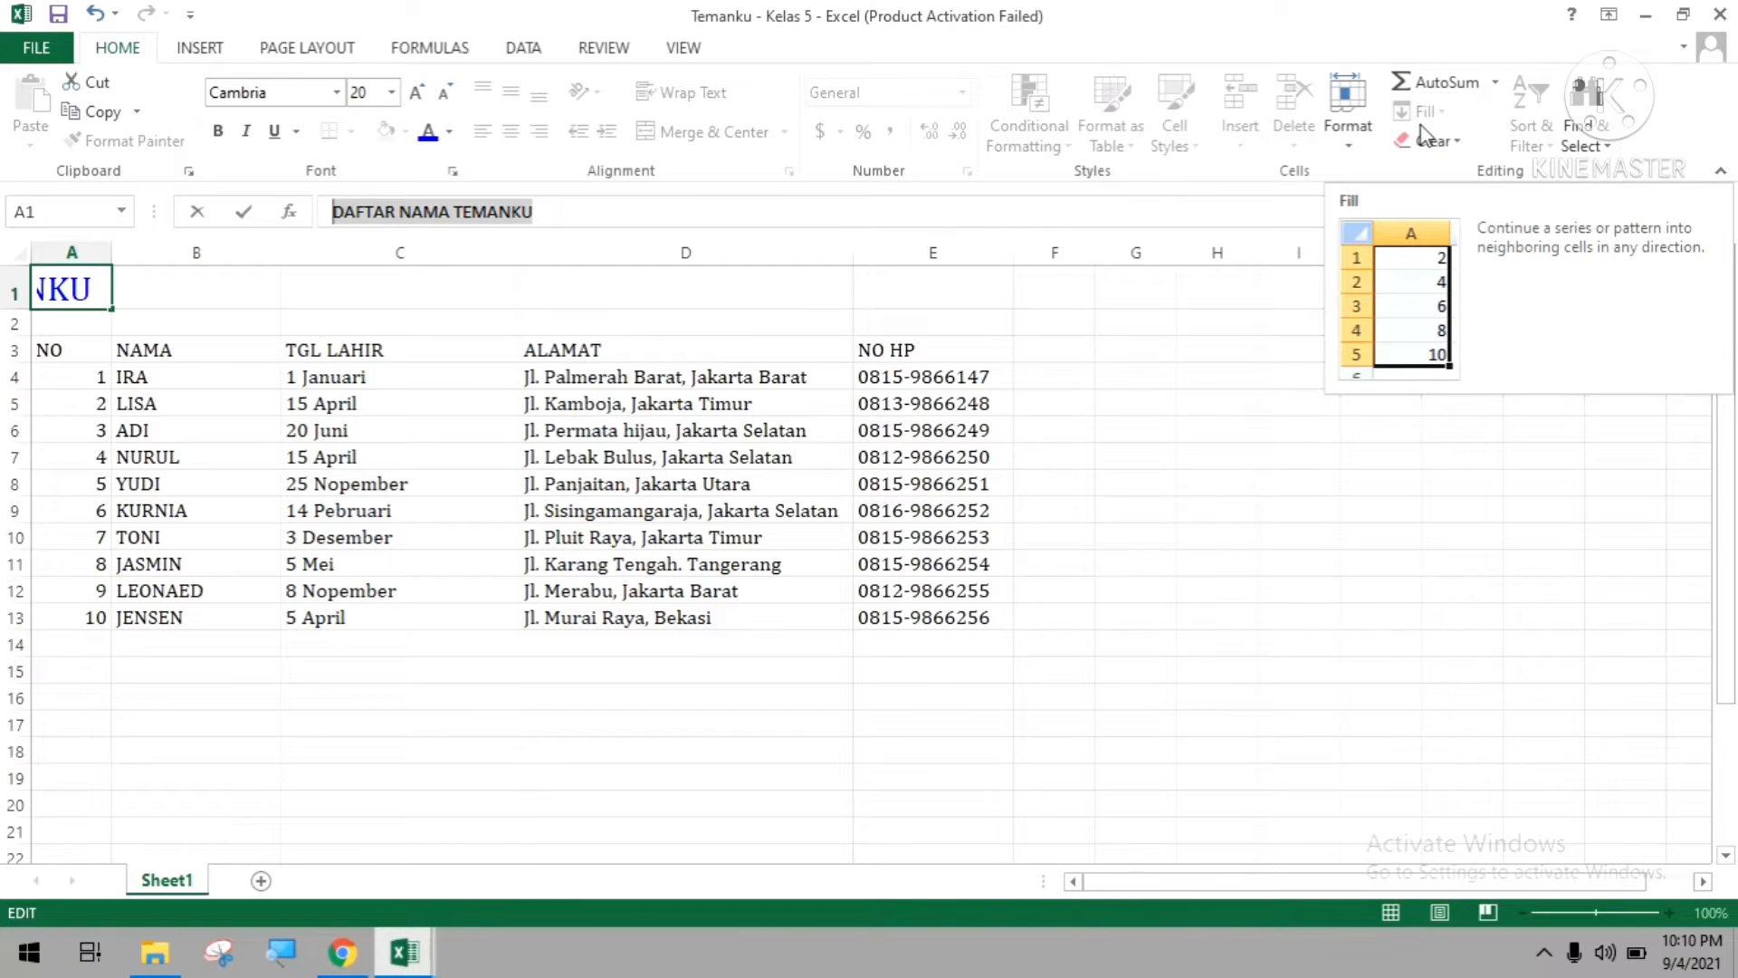
left_click(987, 456)
left_click(224, 412)
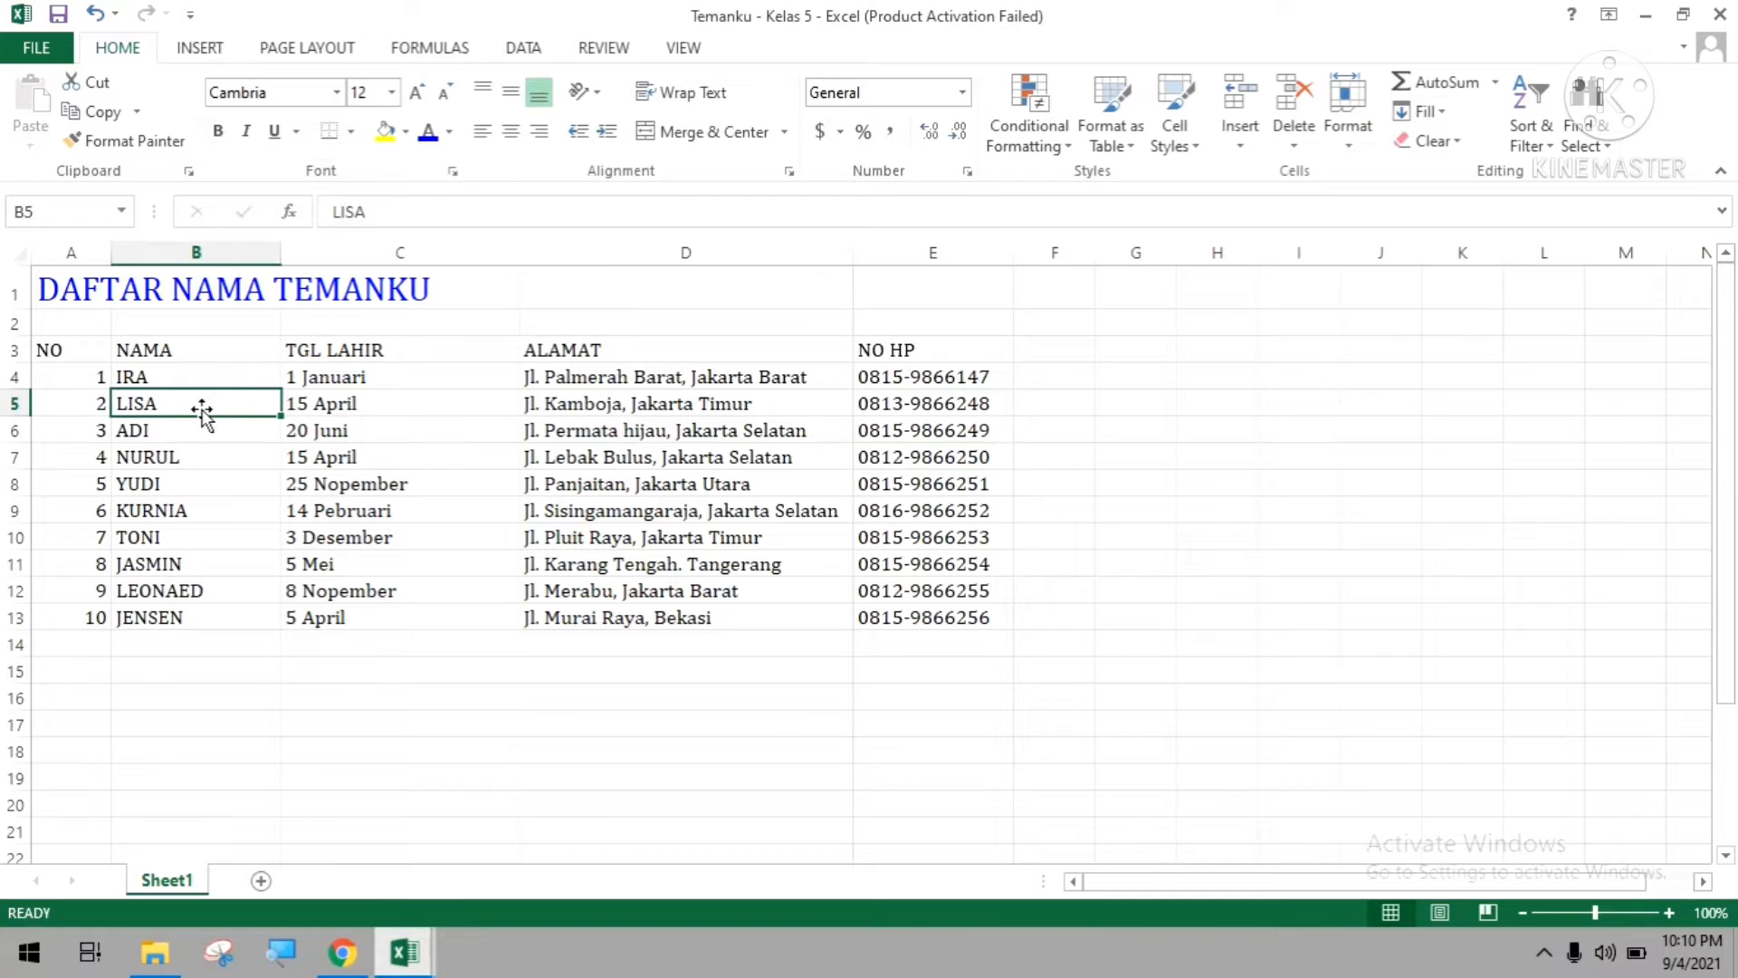
Make the title text in cell A1 bold.
left_click(57, 282)
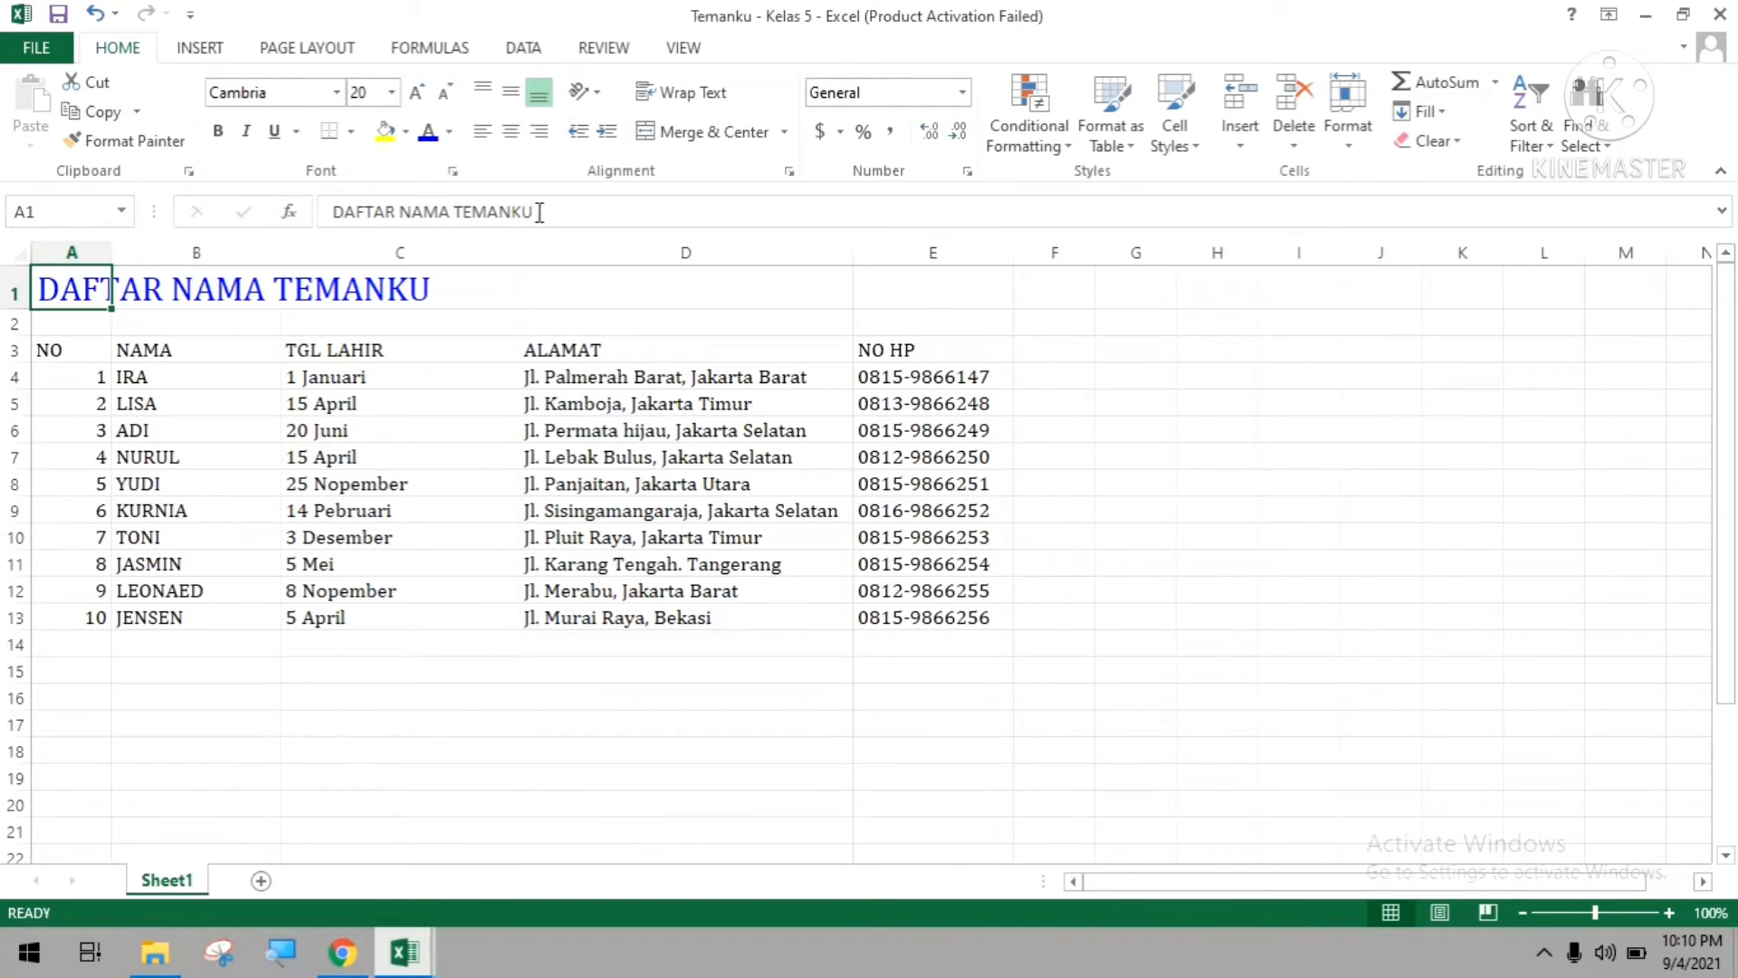
left_click_drag(539, 212, 332, 212)
left_click(218, 132)
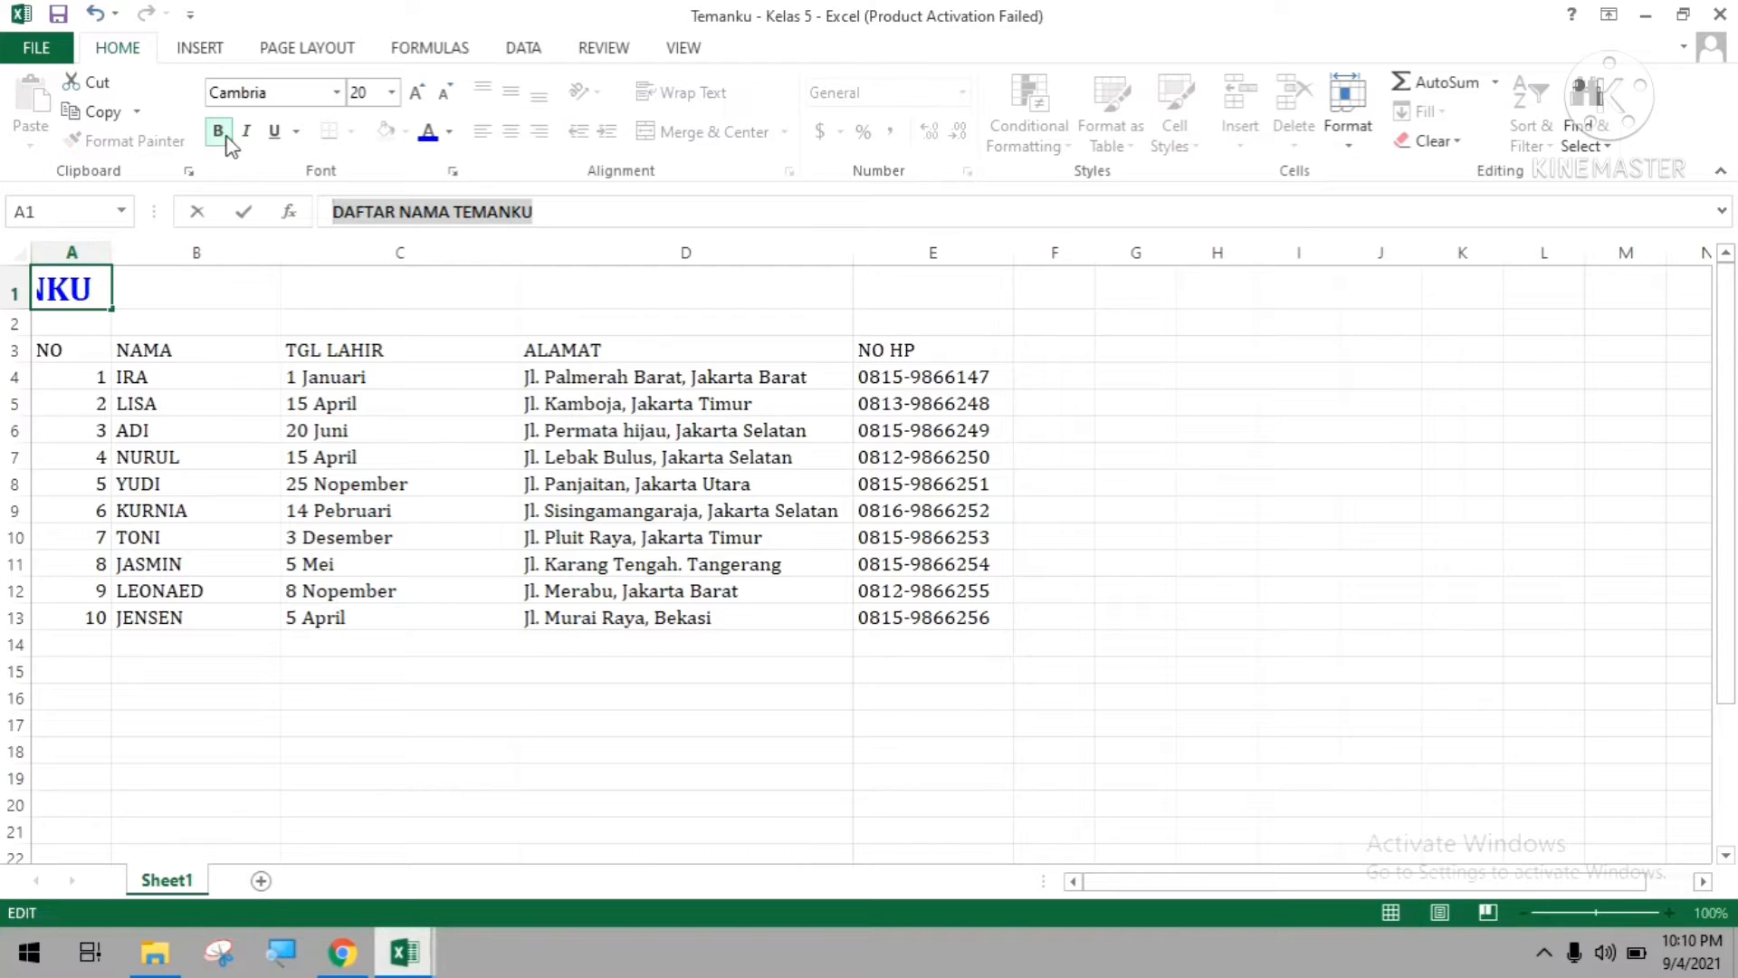
left_click(736, 430)
left_click(116, 293)
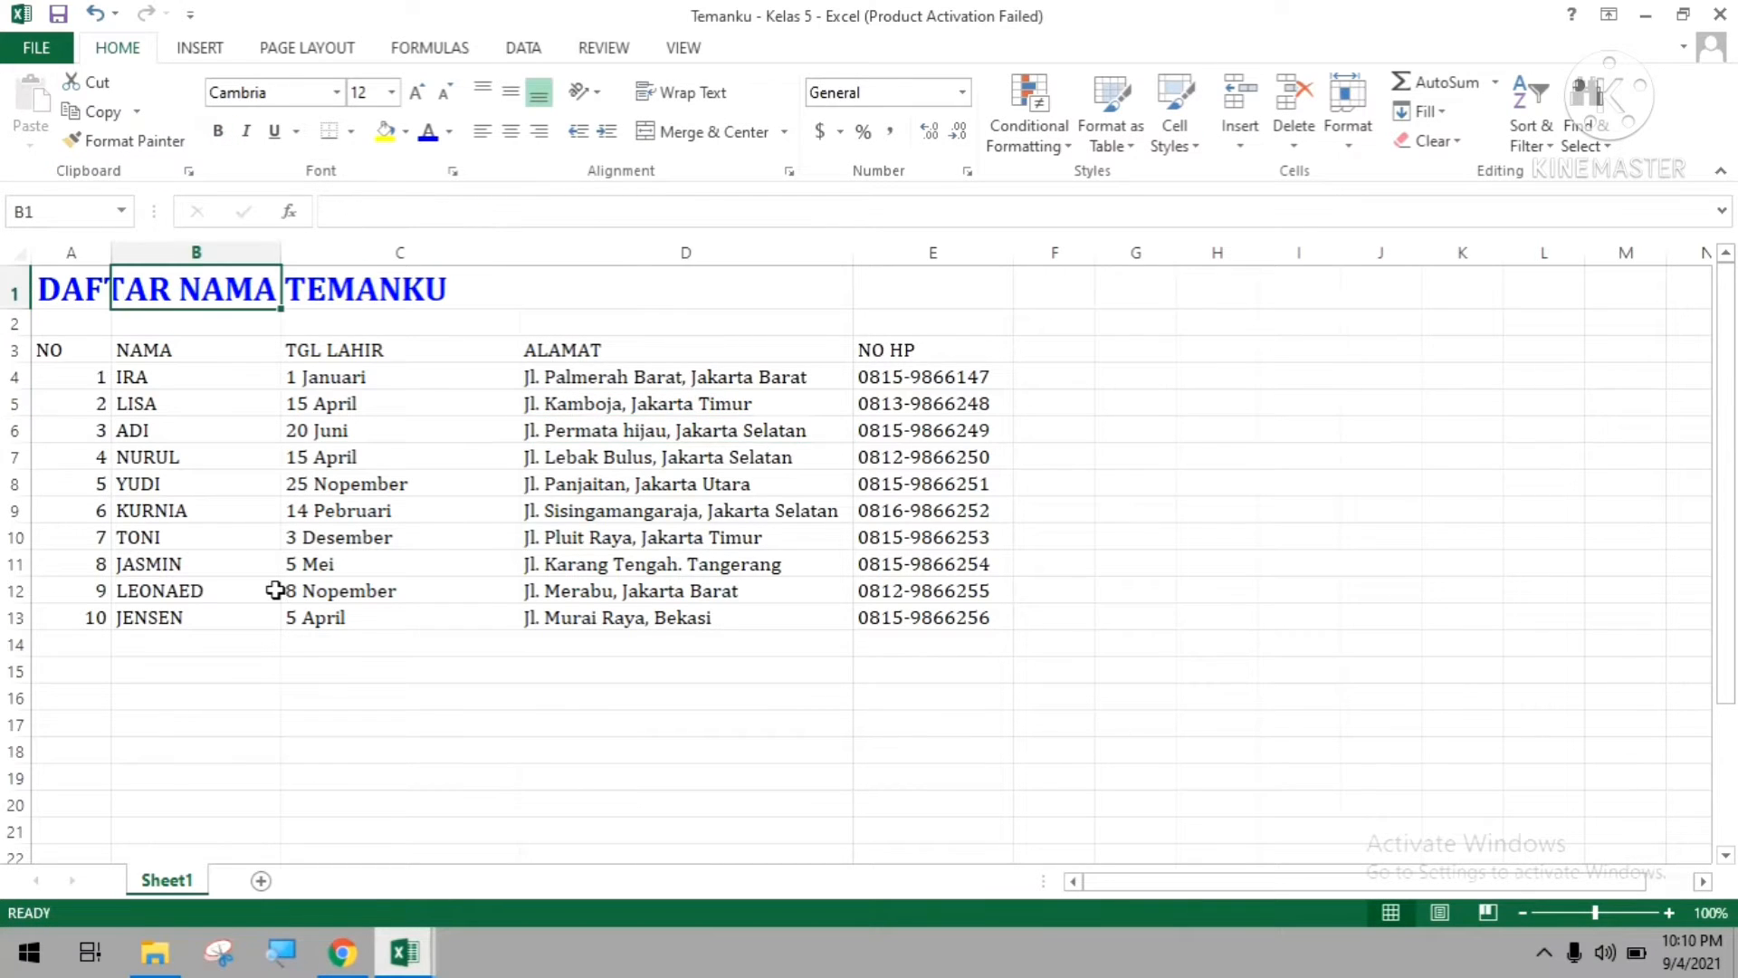
Make the table headings in A3:E3 bold and centre them horizontally.
left_click(18, 350)
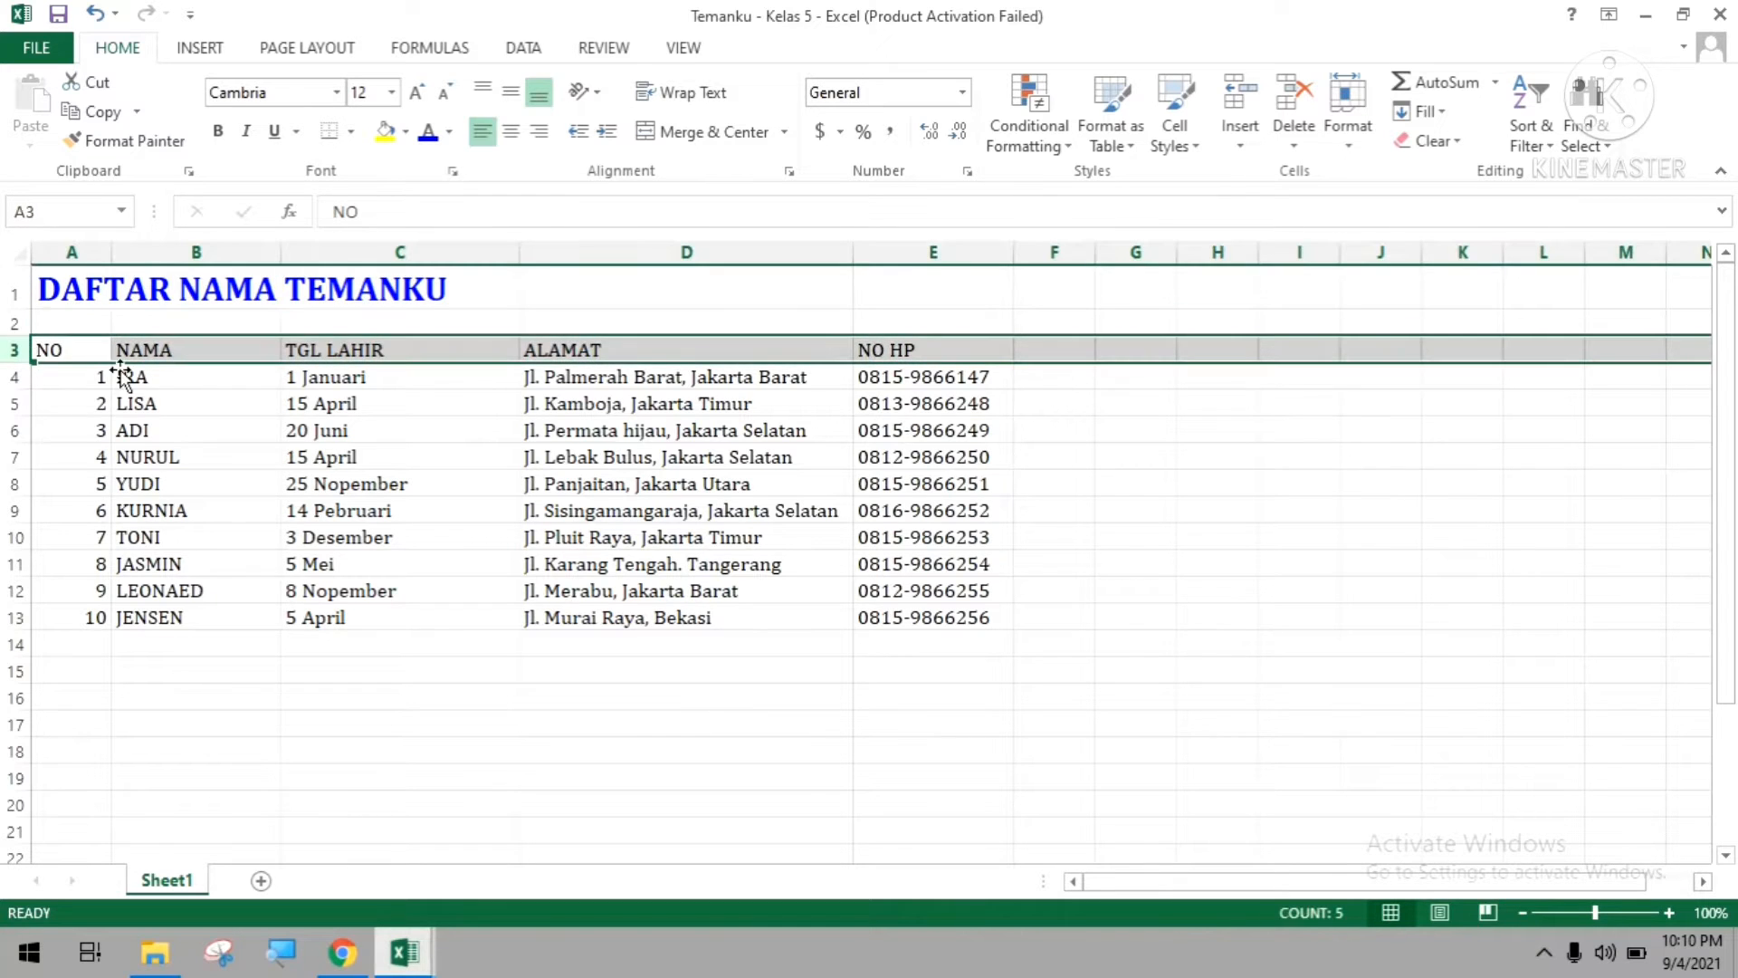
left_click(123, 376)
left_click_drag(68, 353, 892, 347)
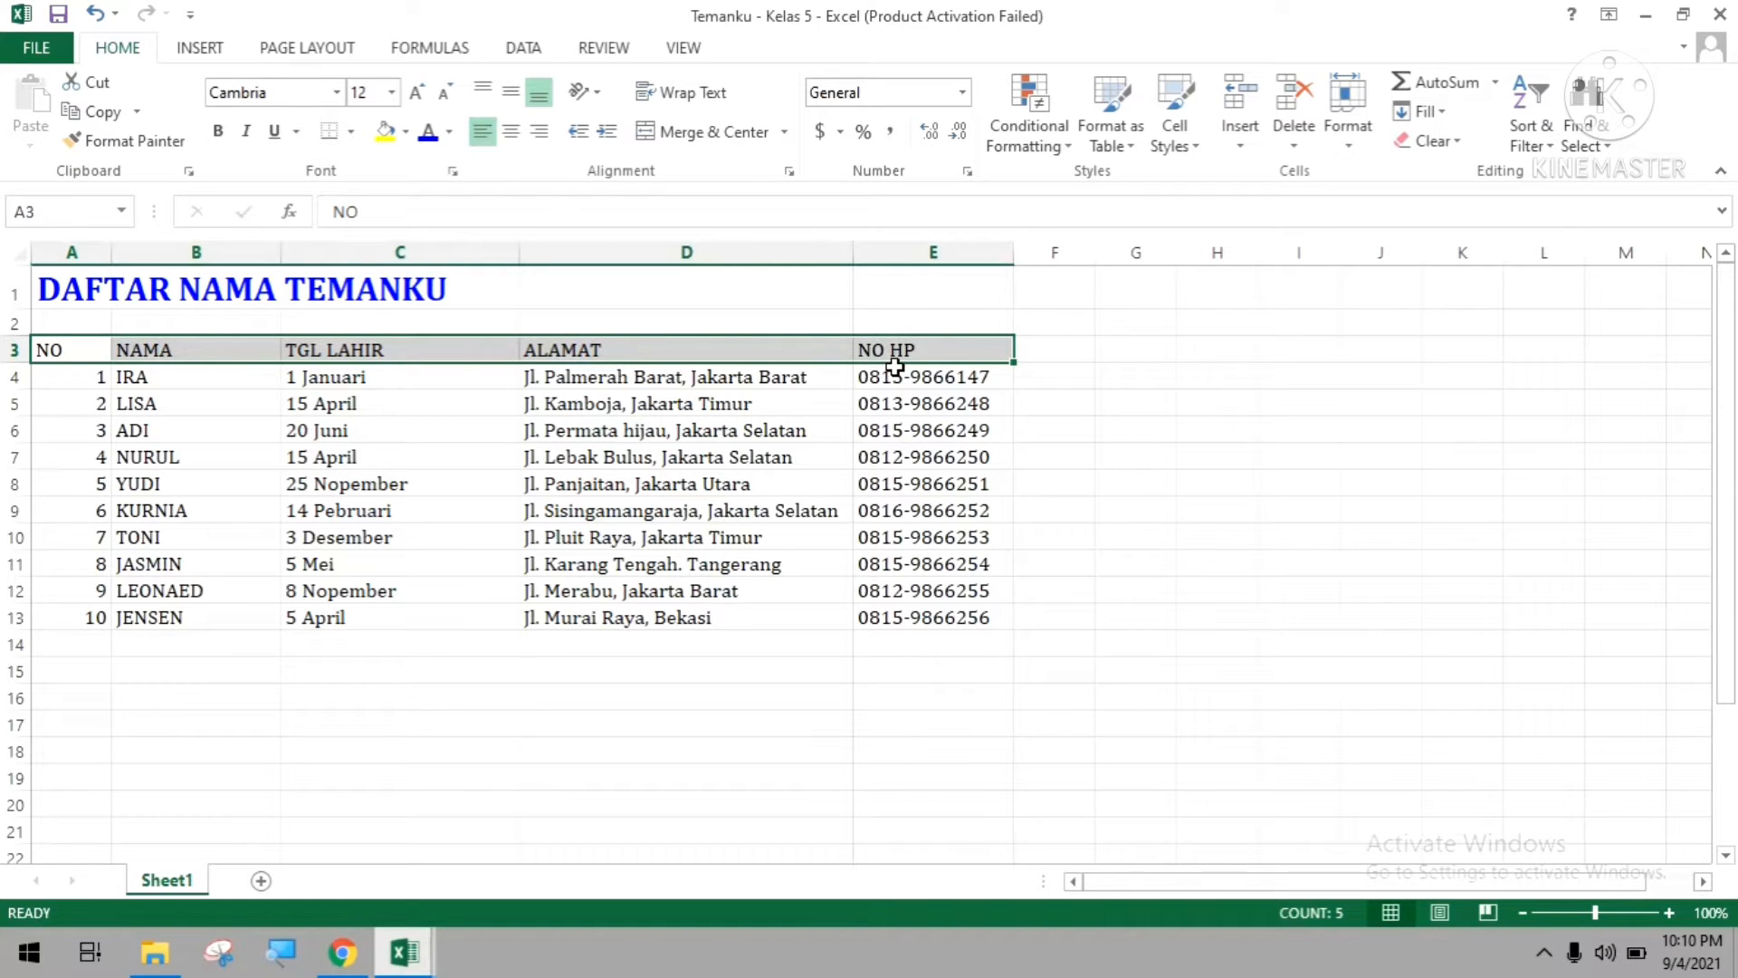
left_click(219, 134)
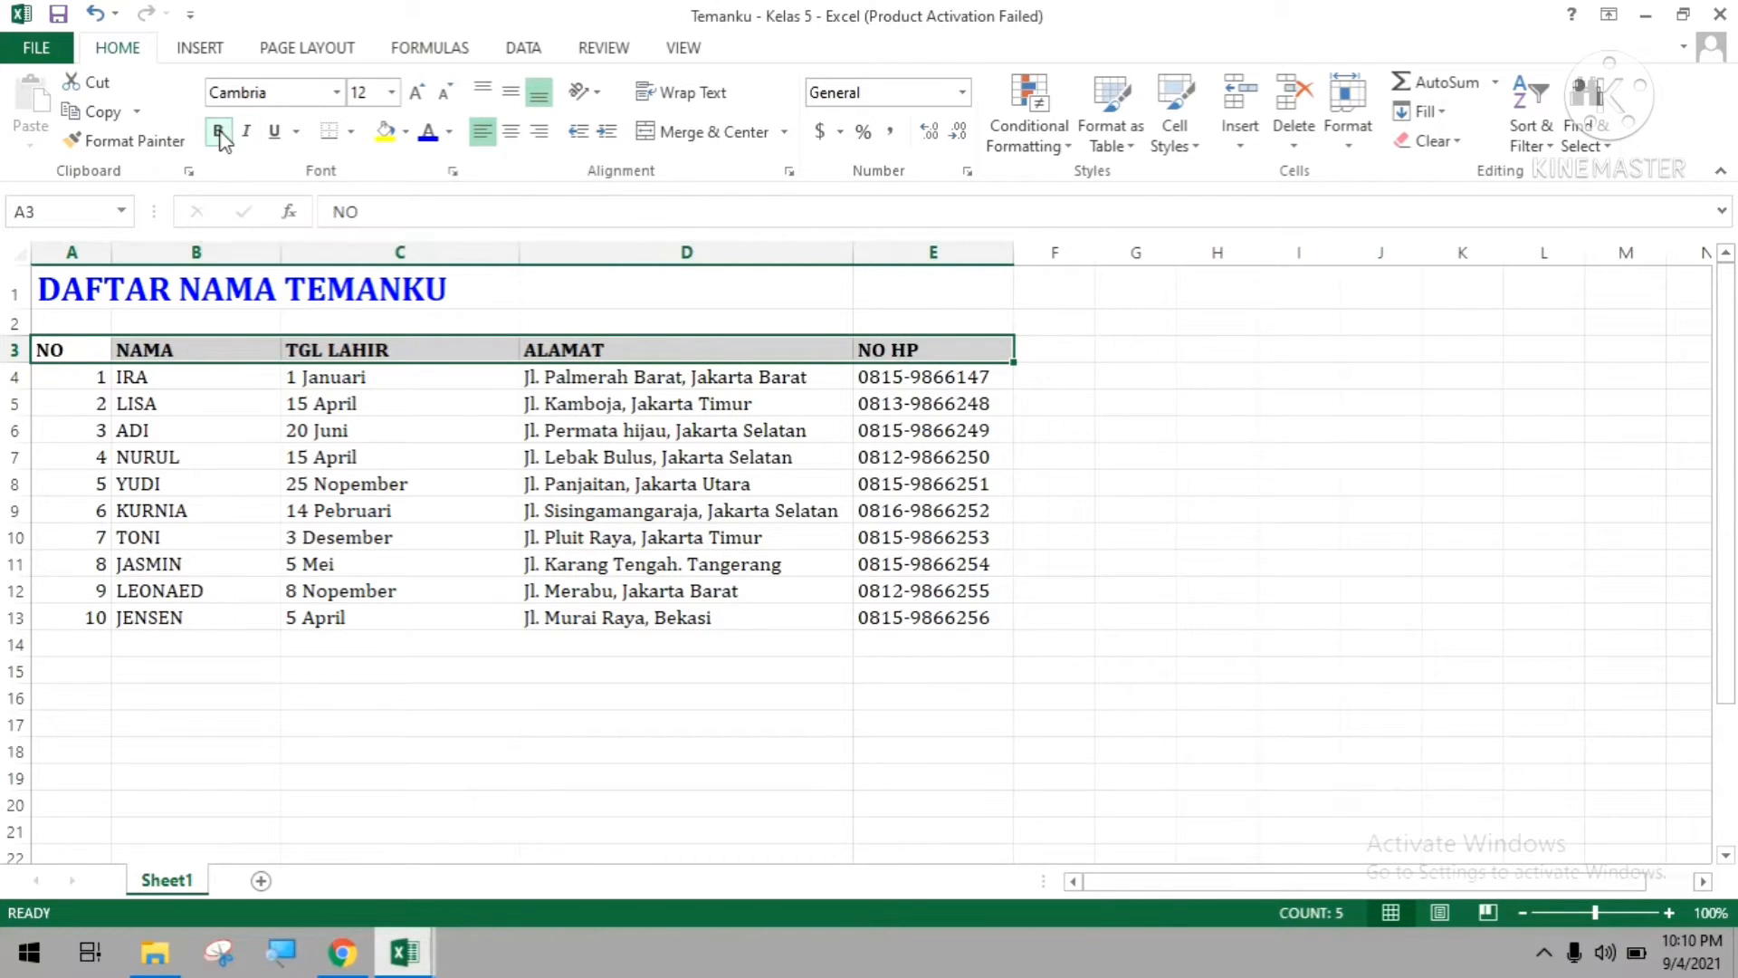
left_click(512, 133)
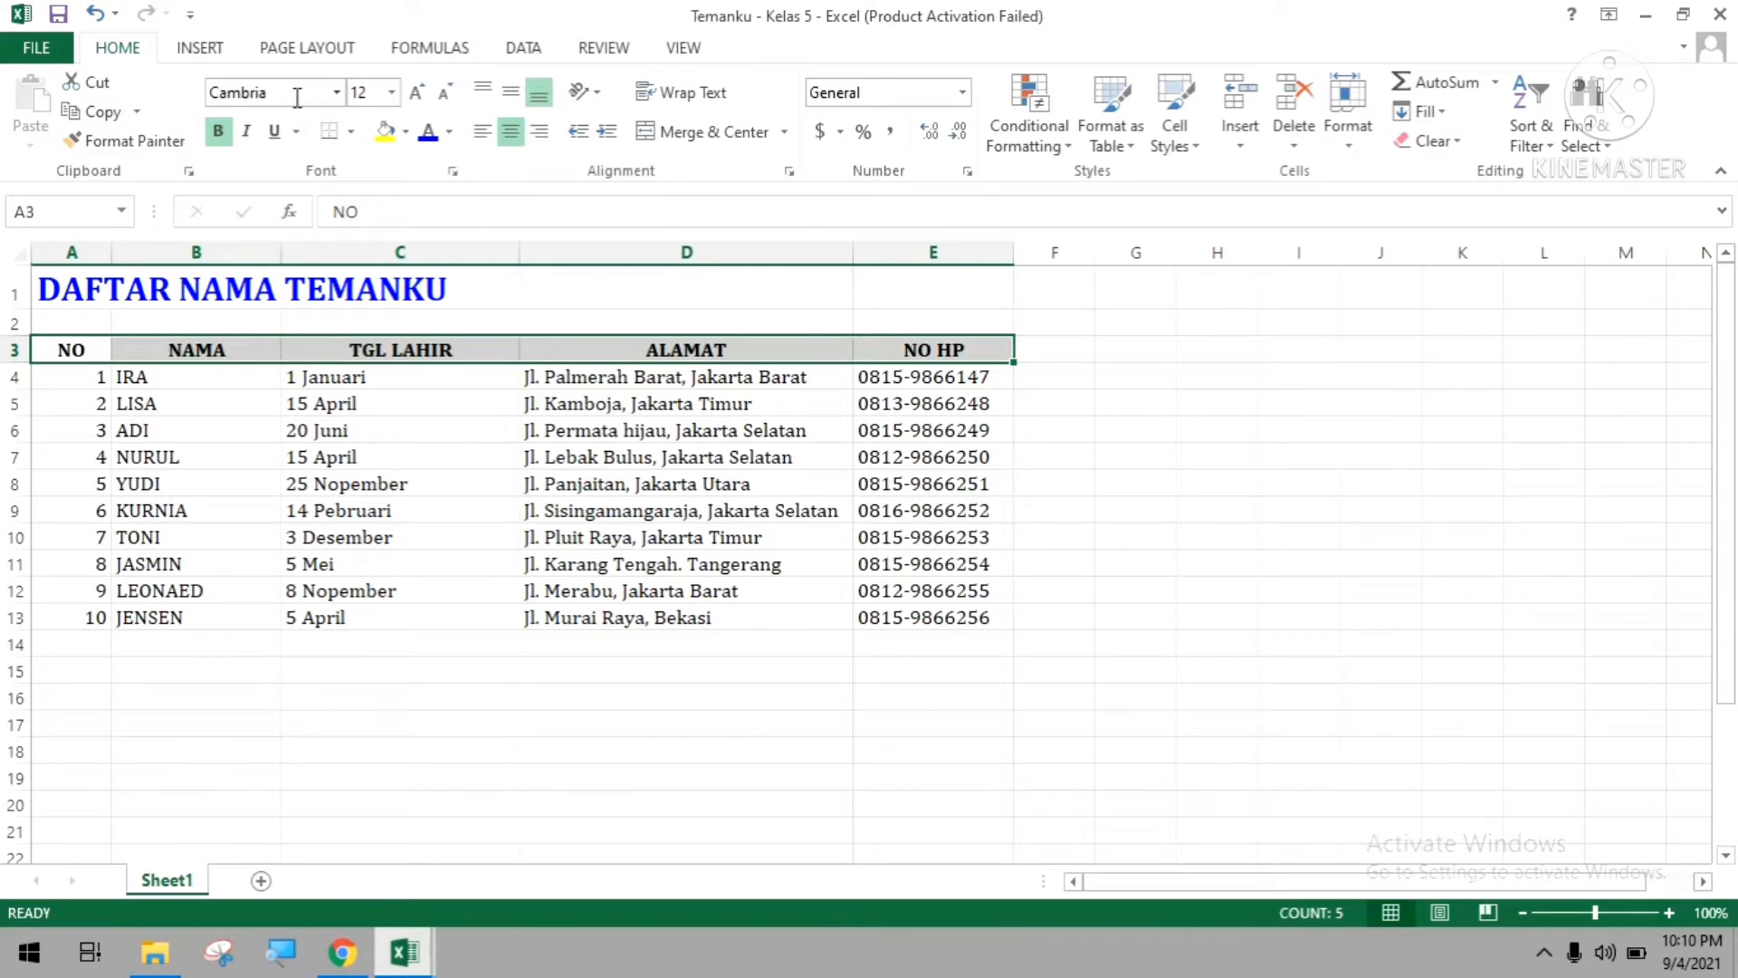
Set the font size of the table headings in A3:E3 to 14.
left_click(391, 92)
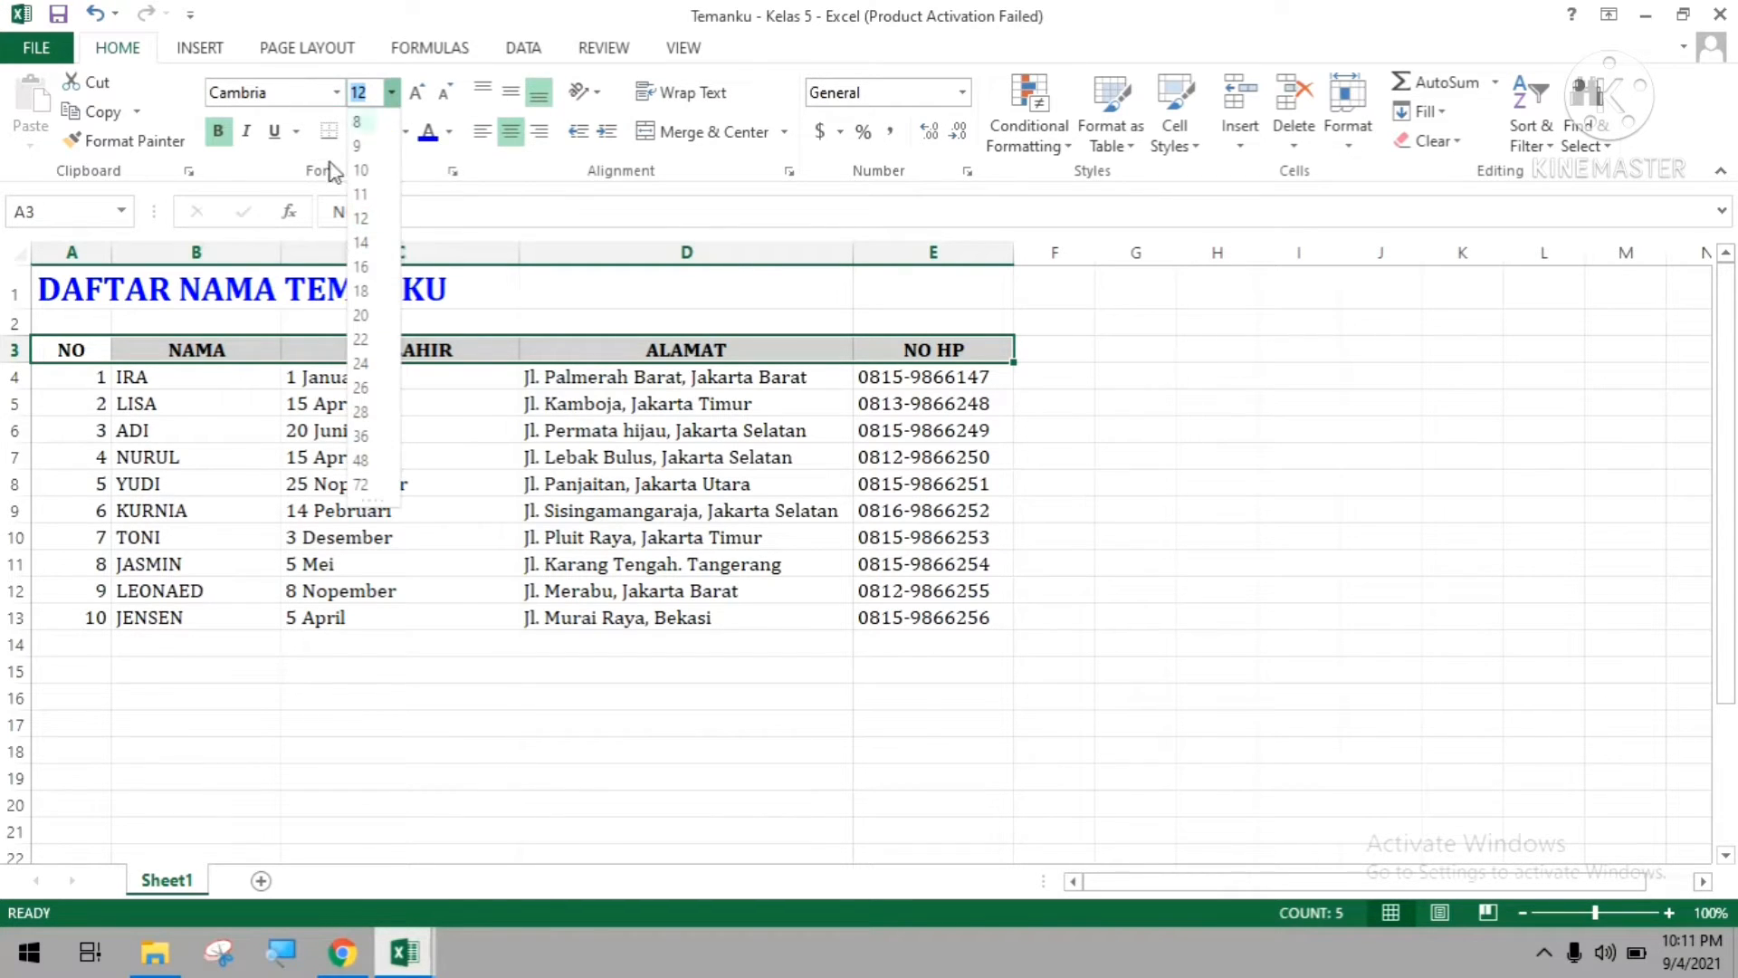
left_click(362, 246)
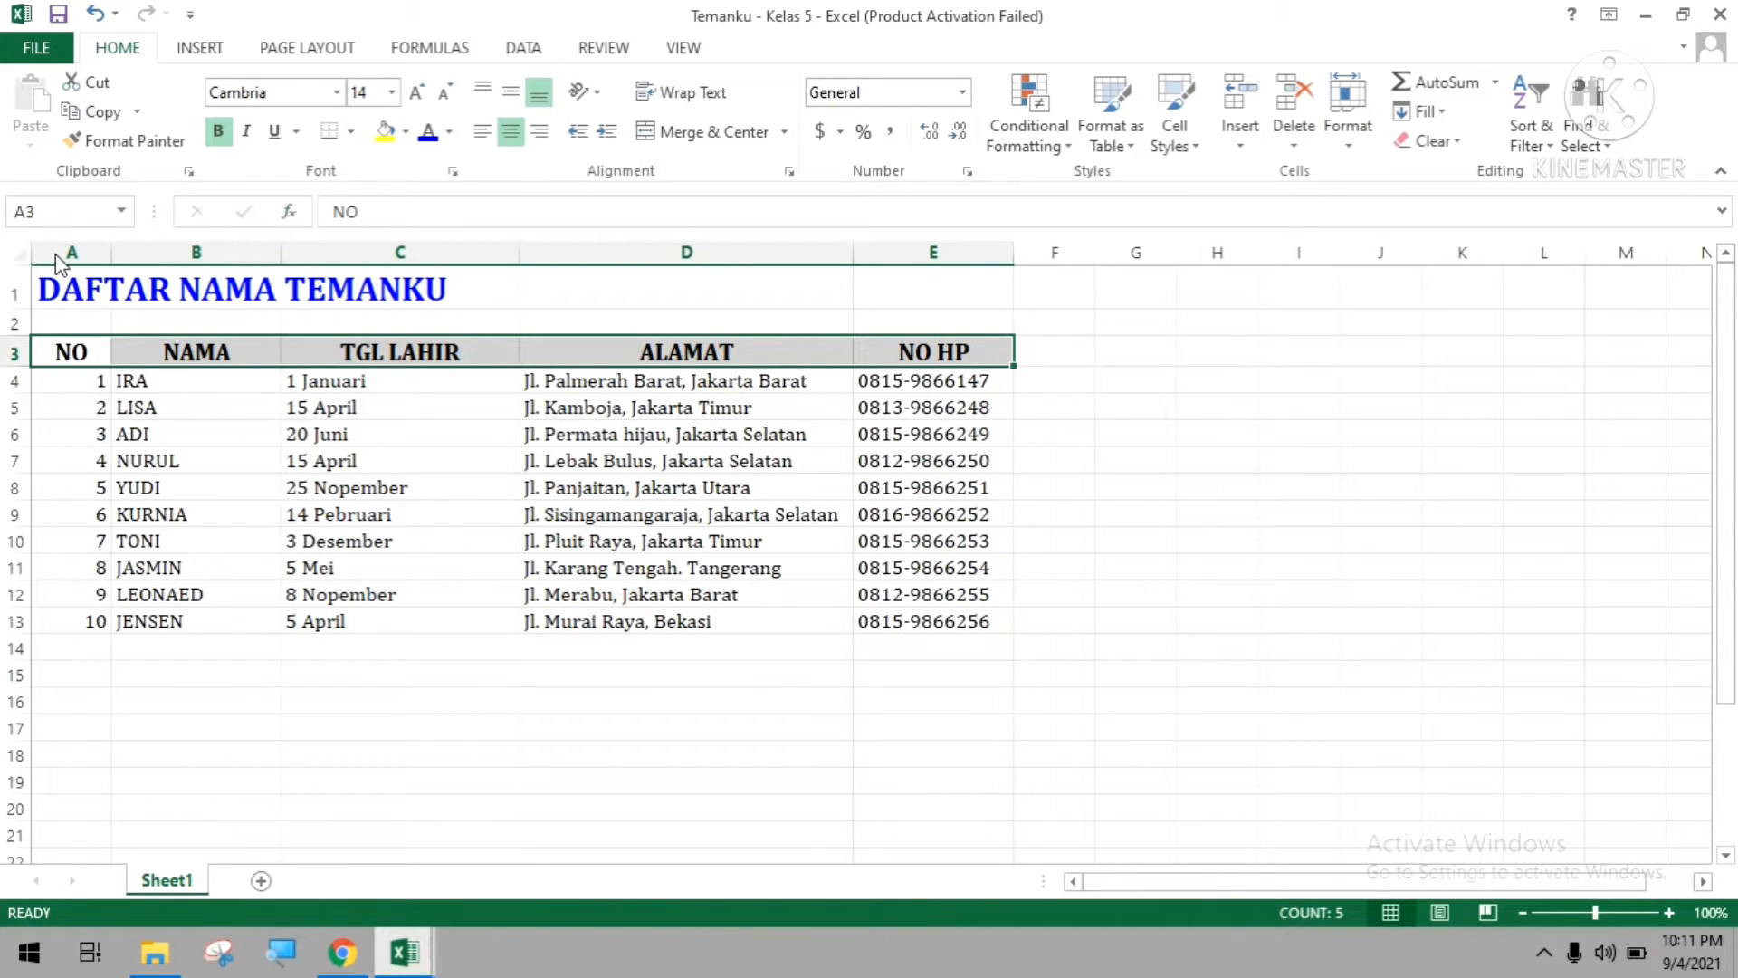
left_click(65, 350)
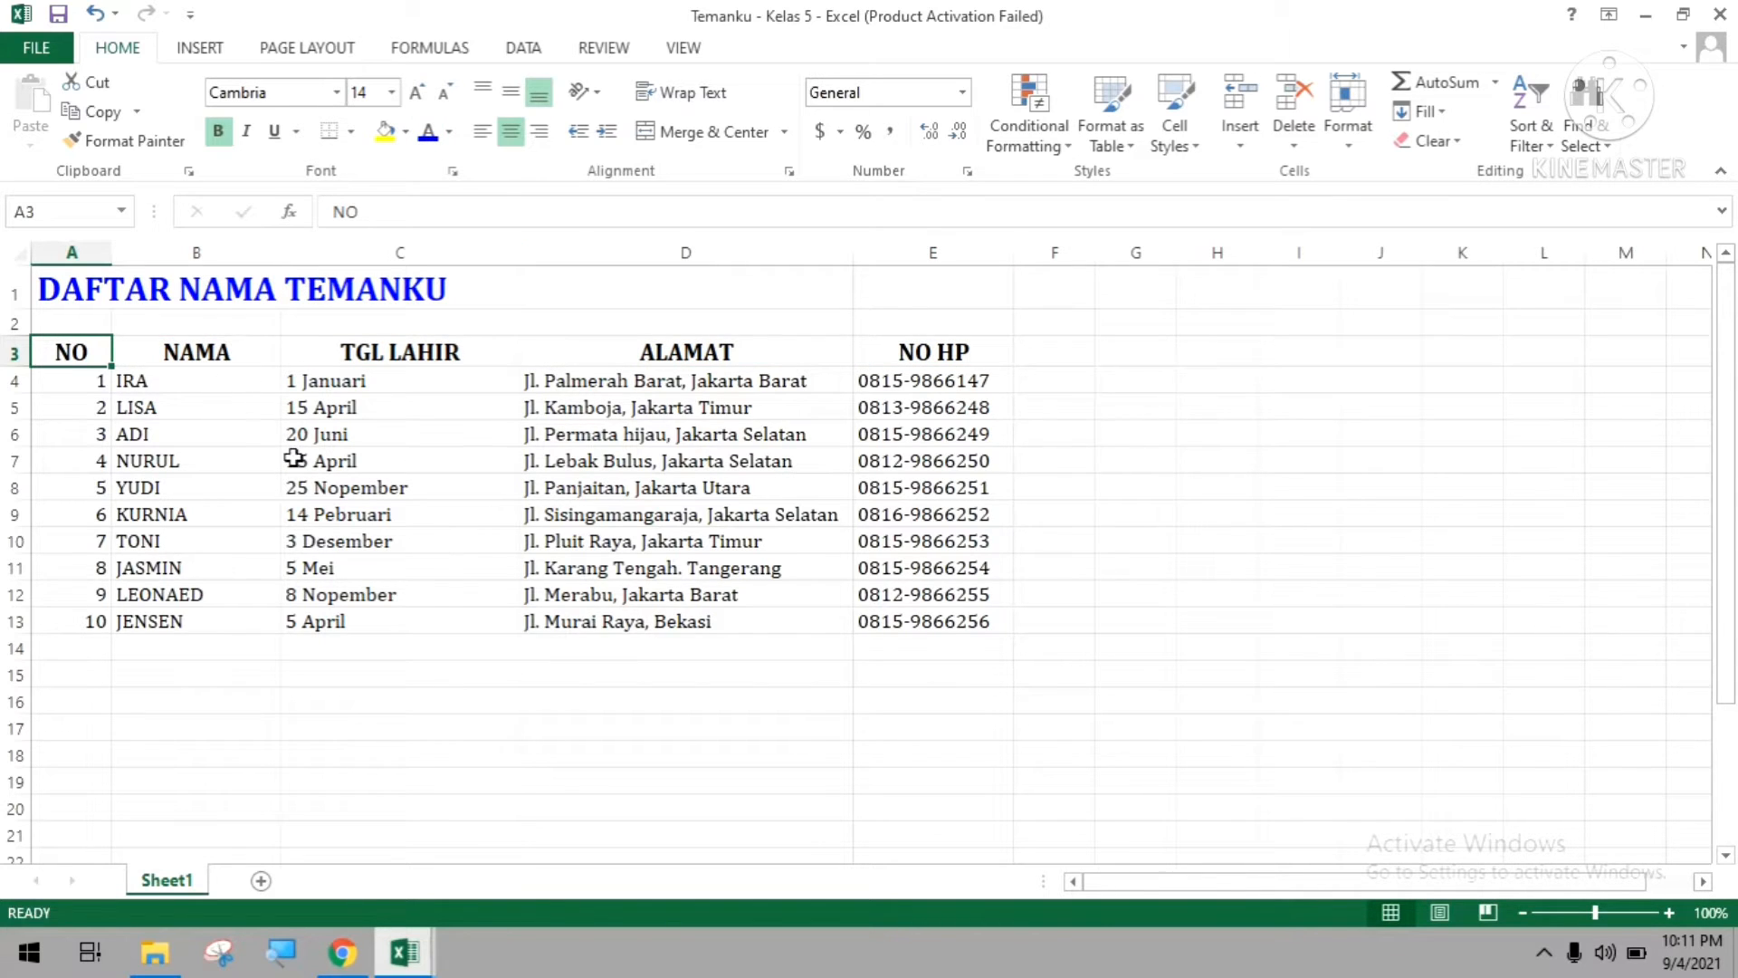
Centre the row numbers in A4:A13 of the NO column.
left_click(779, 562)
left_click_drag(78, 377, 79, 624)
left_click(511, 131)
left_click(604, 459)
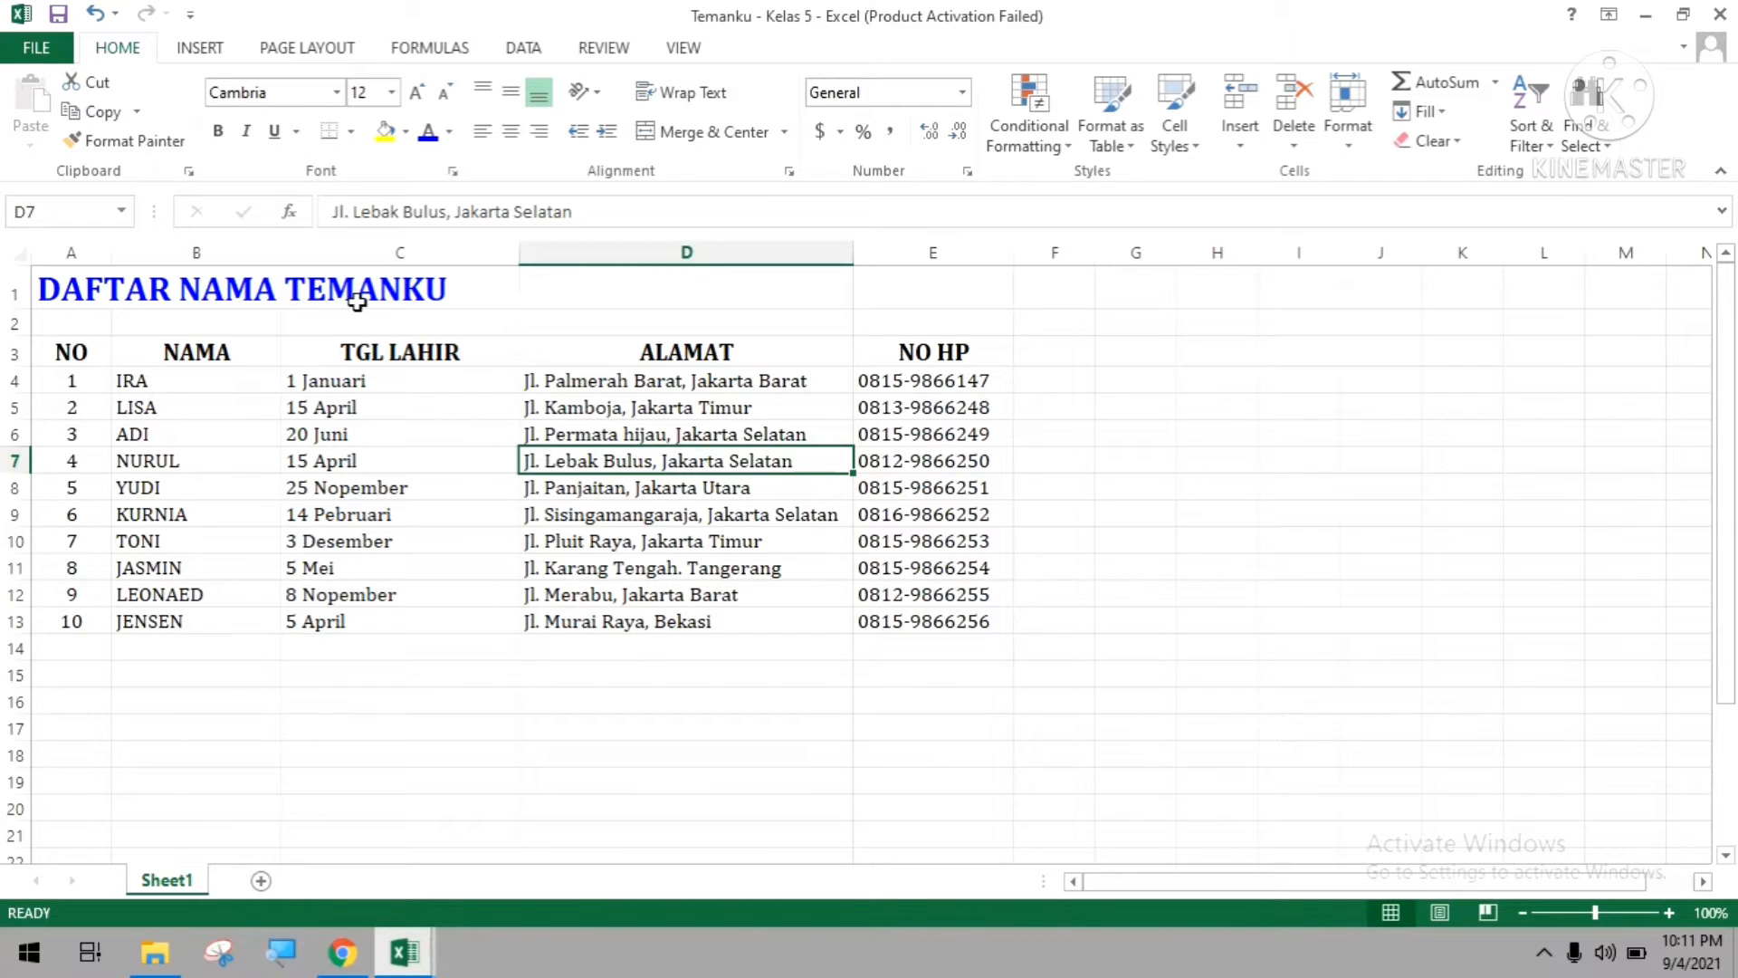
left_click(82, 286)
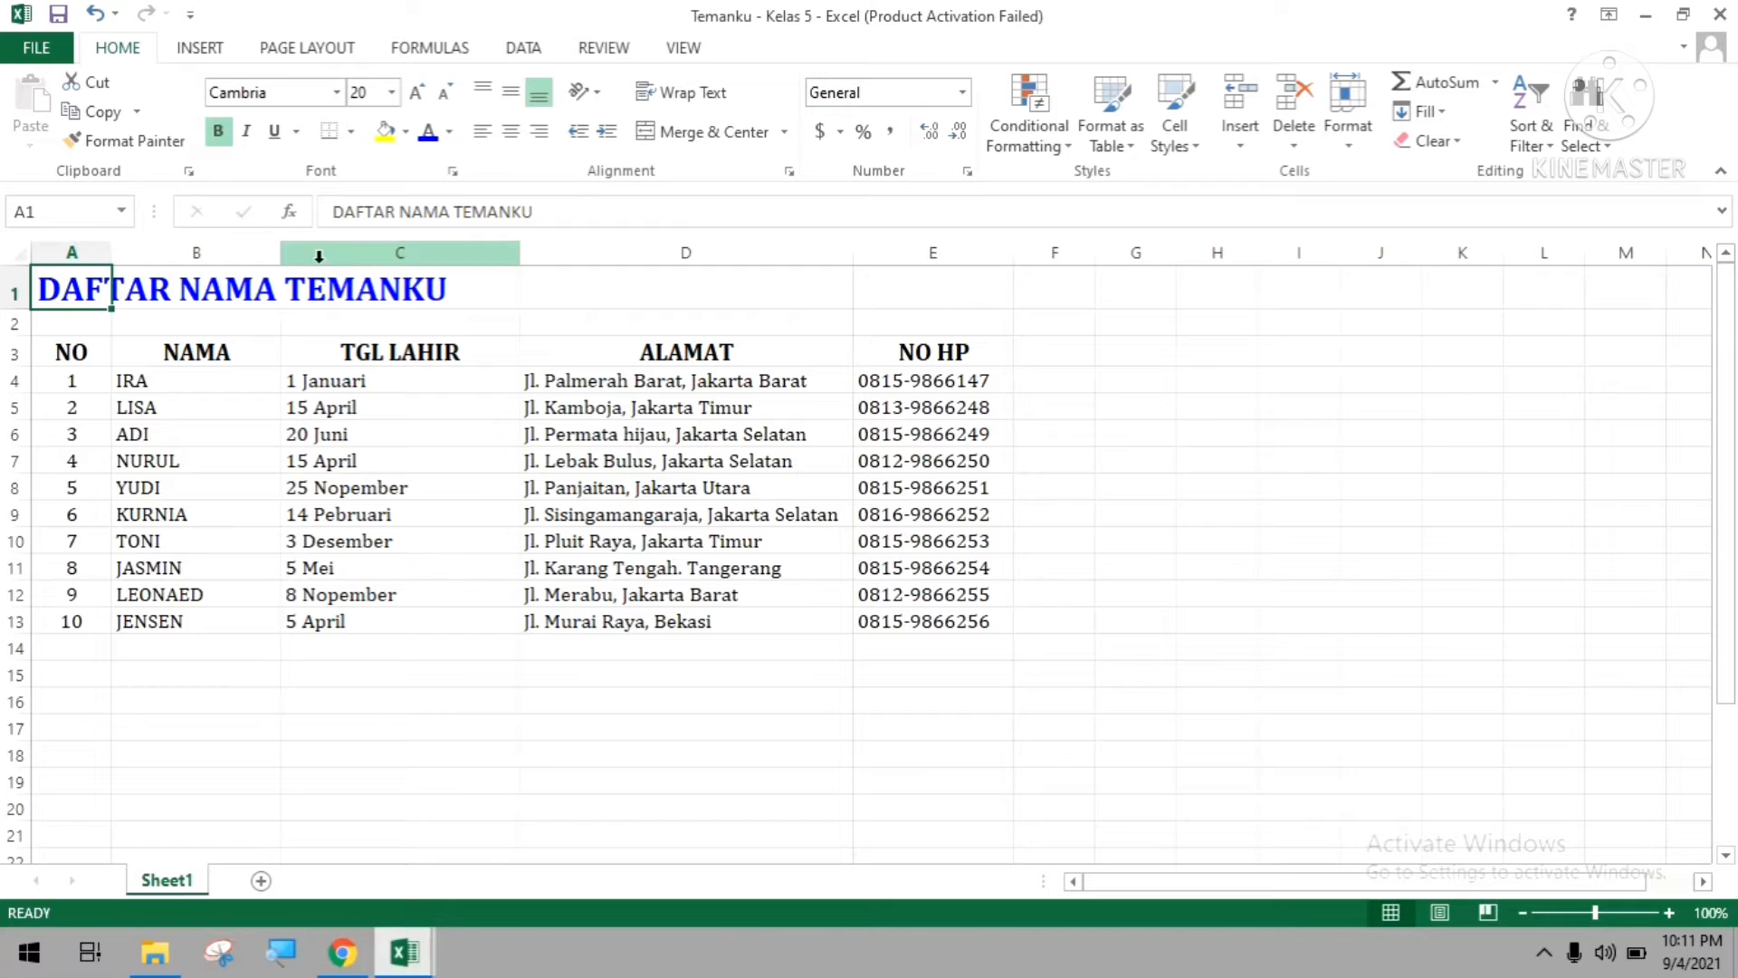
left_click_drag(63, 288, 867, 275)
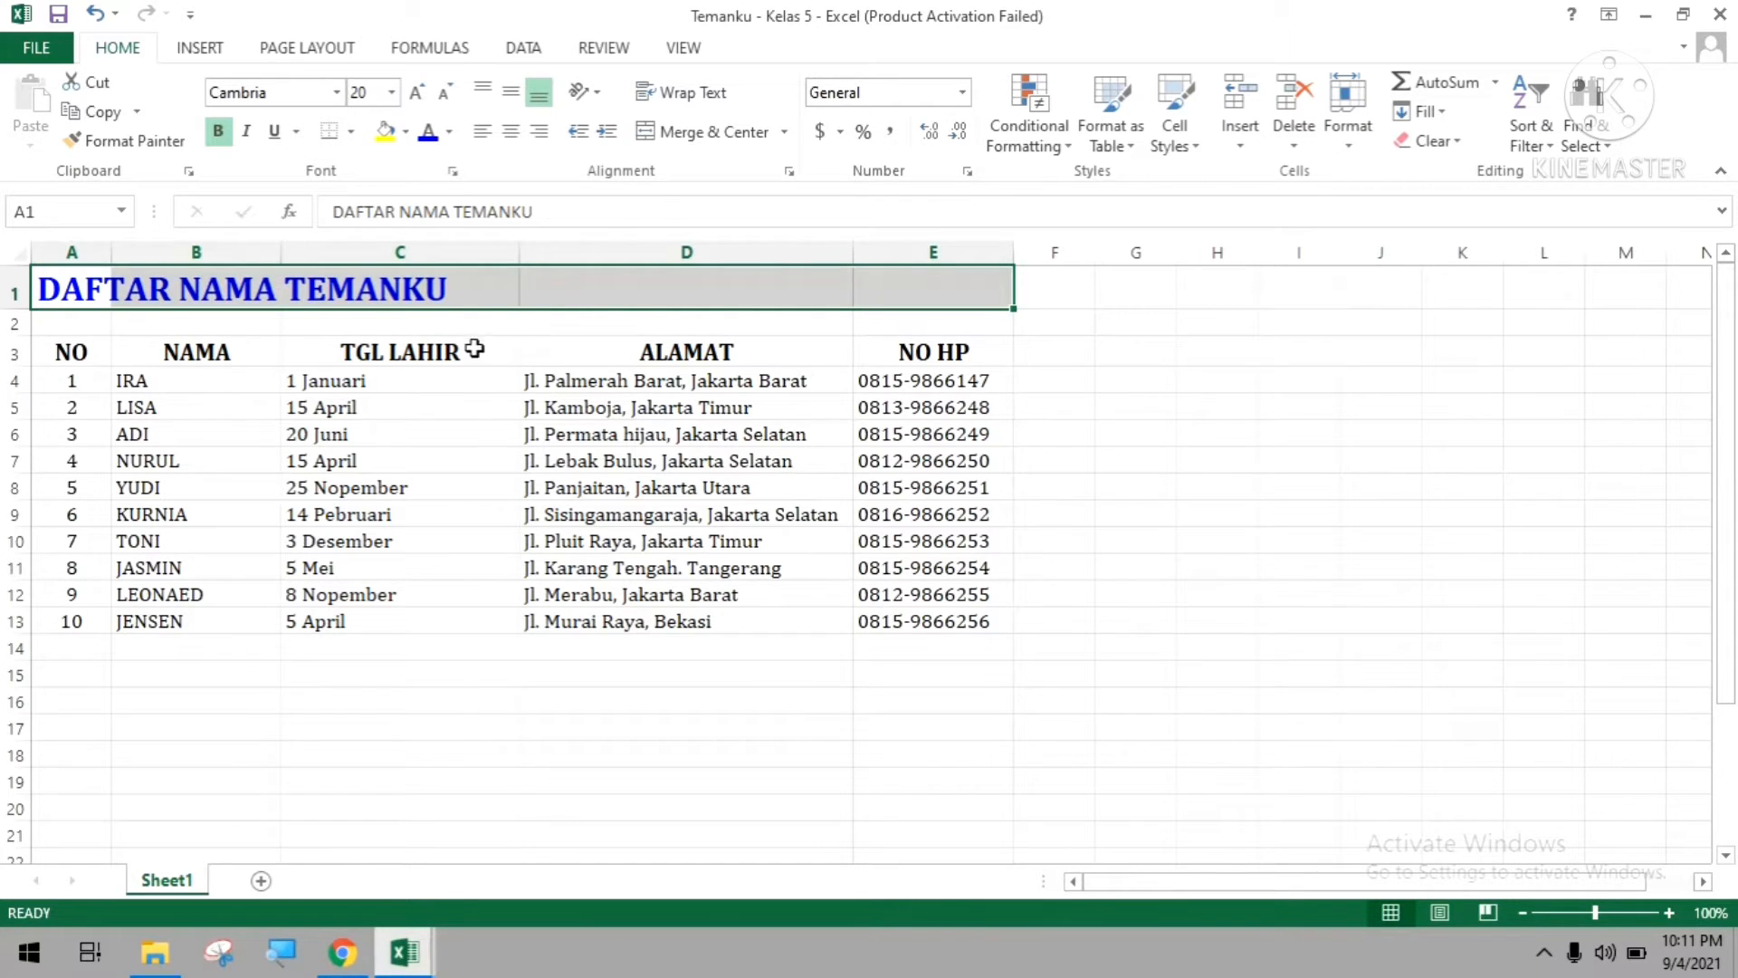
left_click(235, 378)
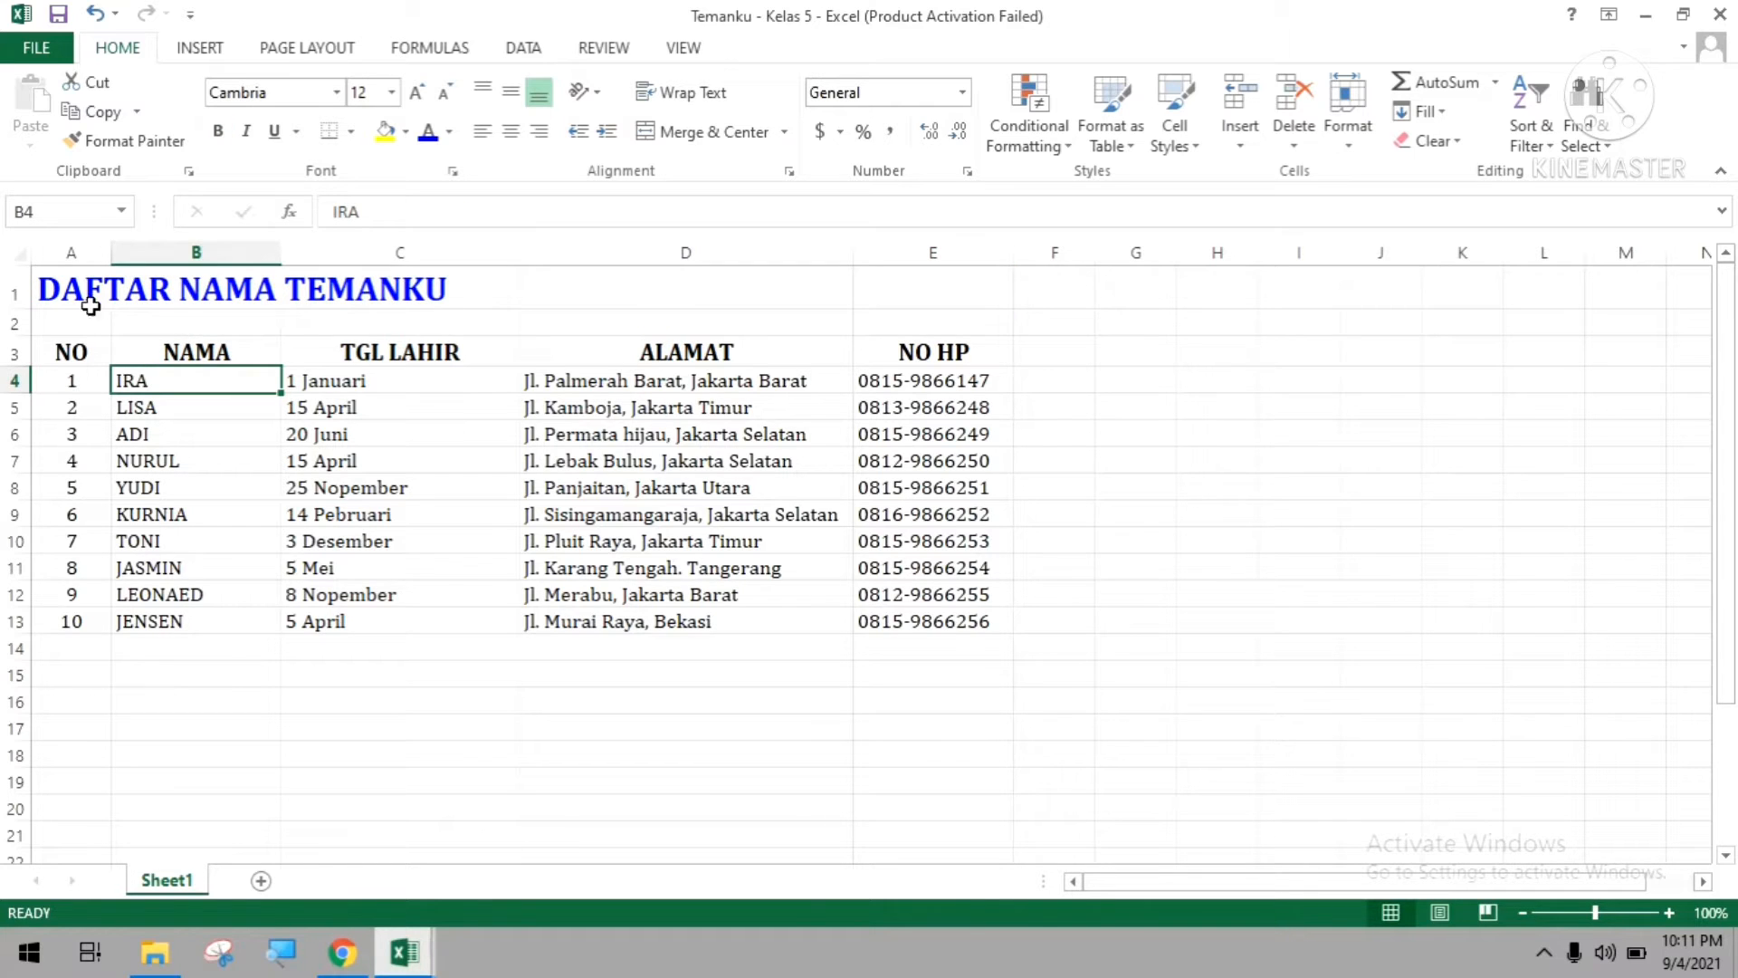
left_click(74, 290)
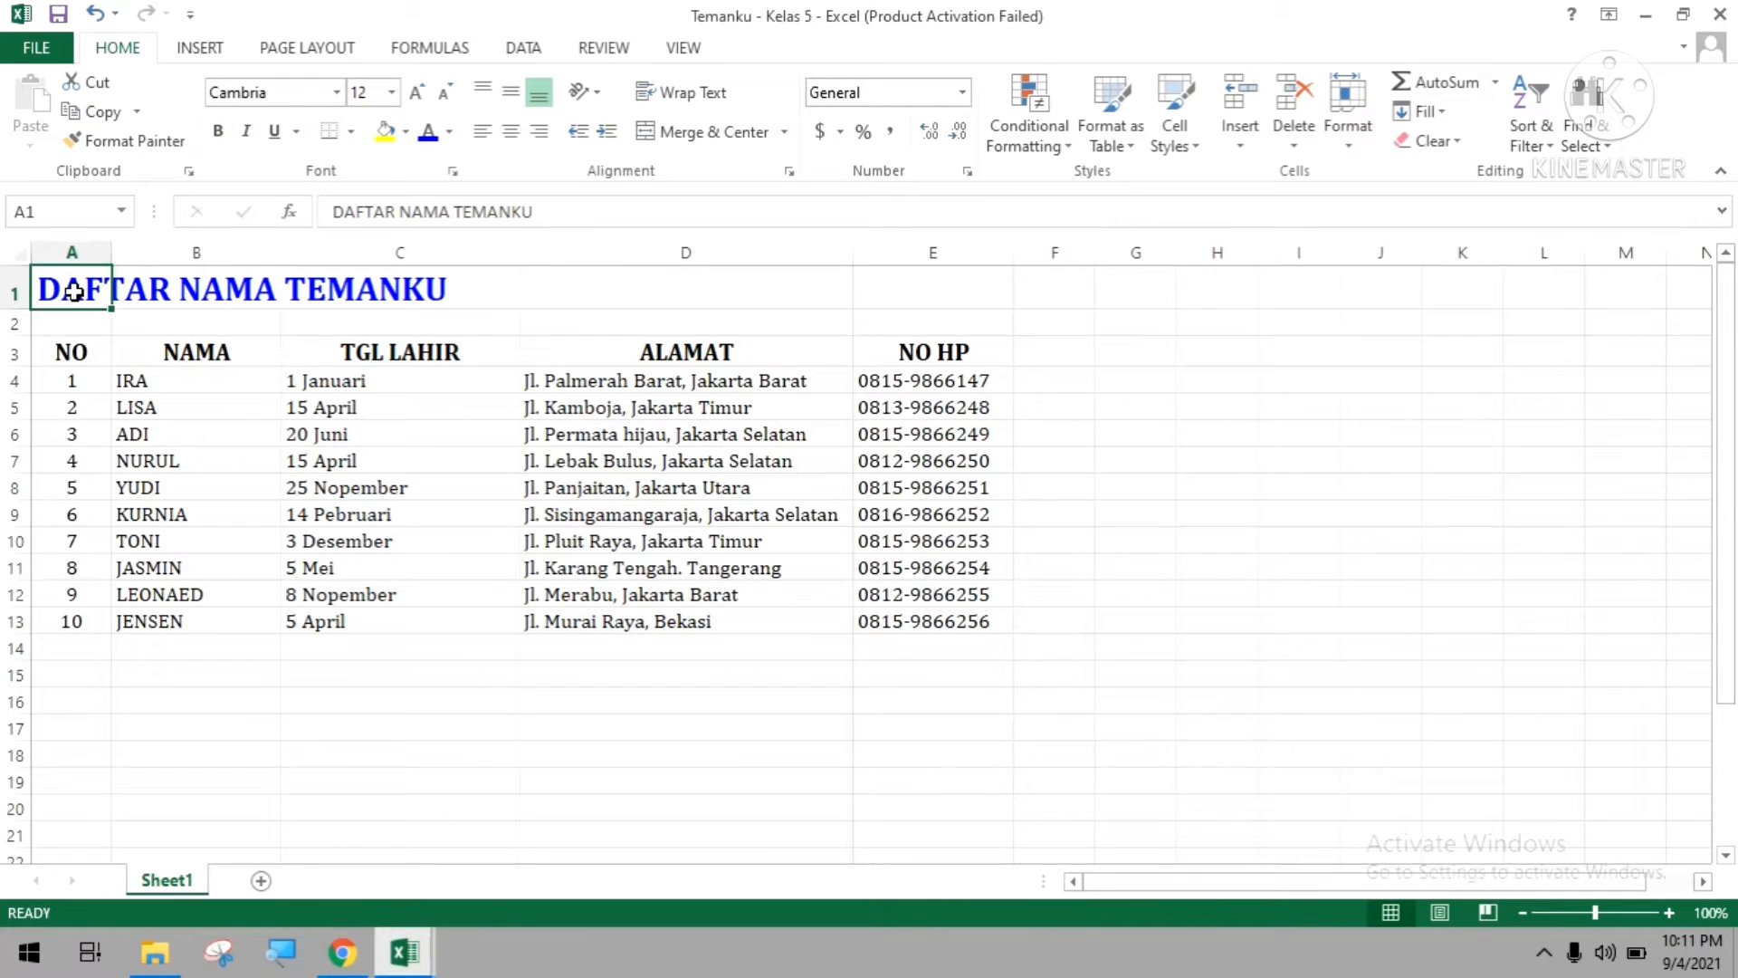
left_click(616, 510)
left_click_drag(98, 291, 969, 243)
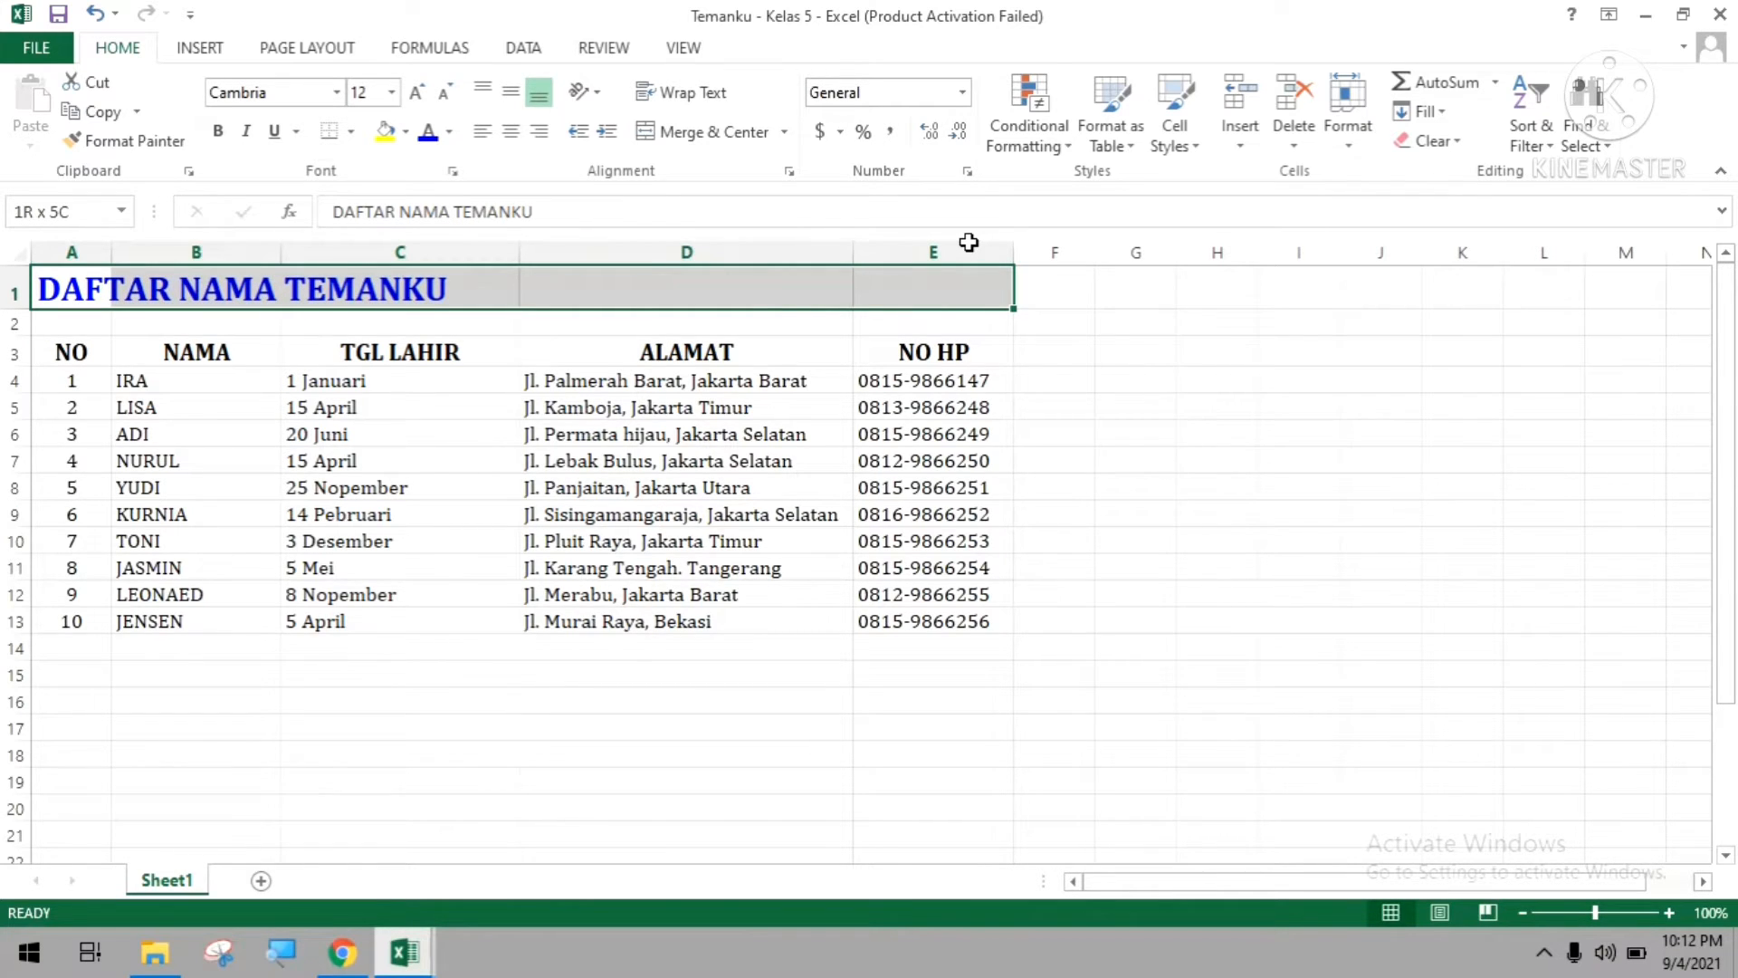
left_click_drag(969, 243, 969, 241)
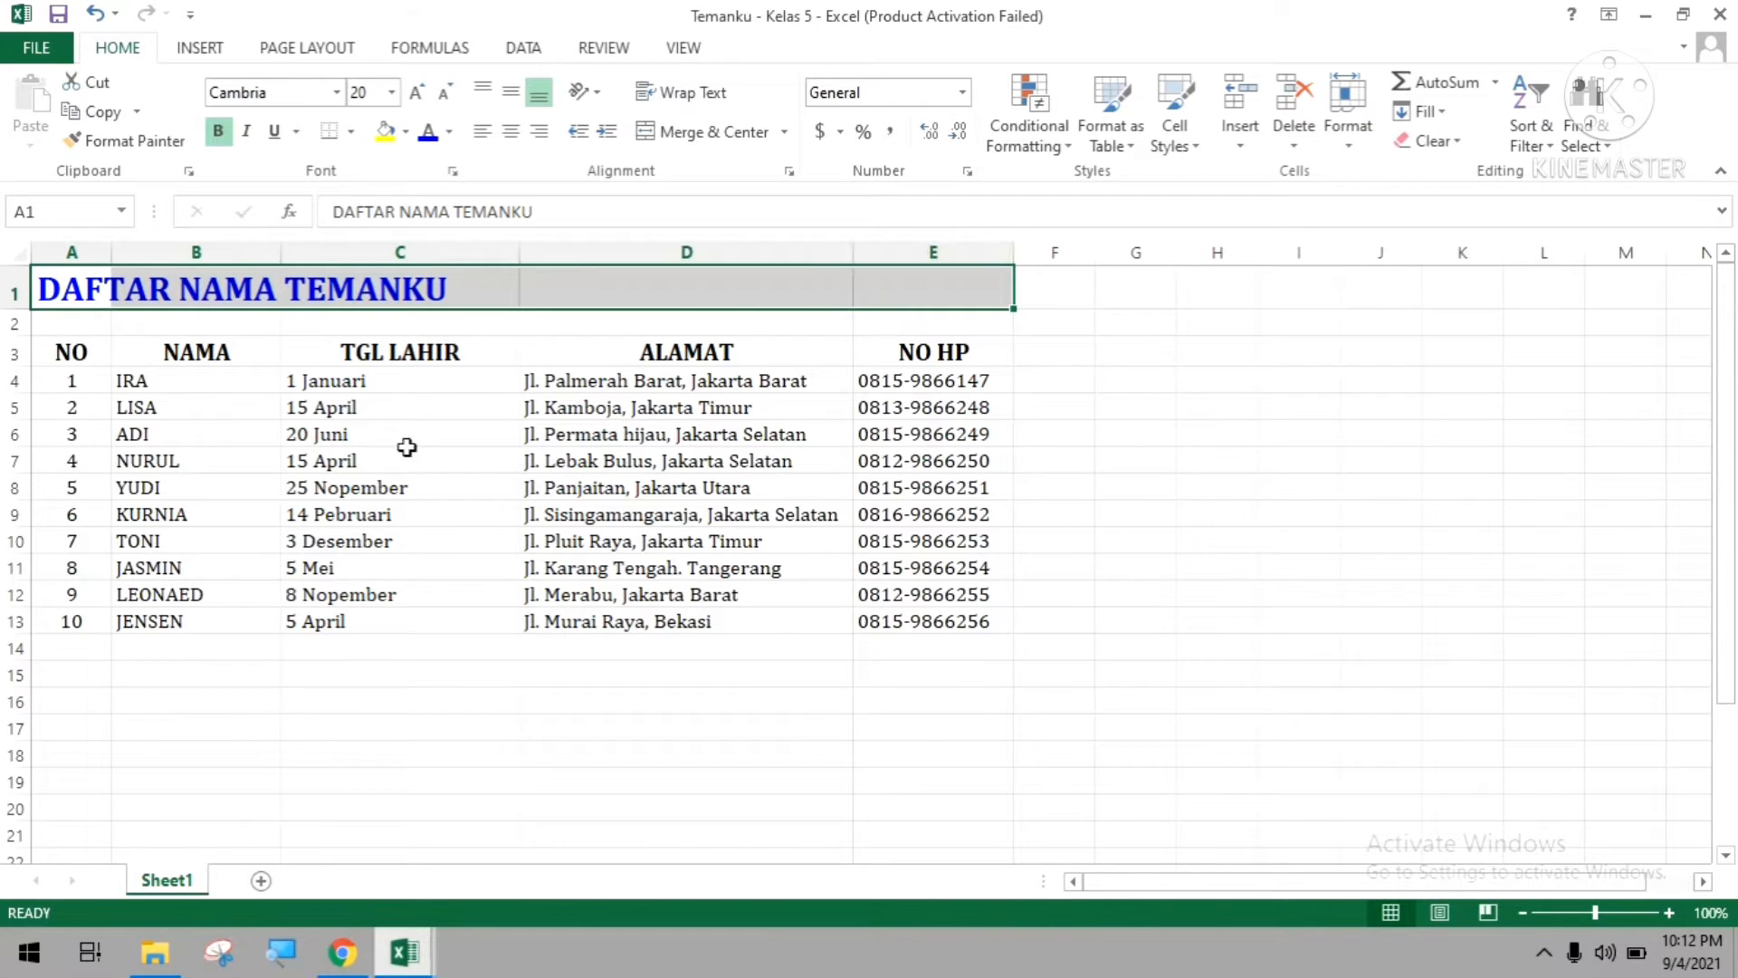
left_click(423, 622)
left_click_drag(57, 298, 960, 281)
key("super+plus")
left_click(885, 511)
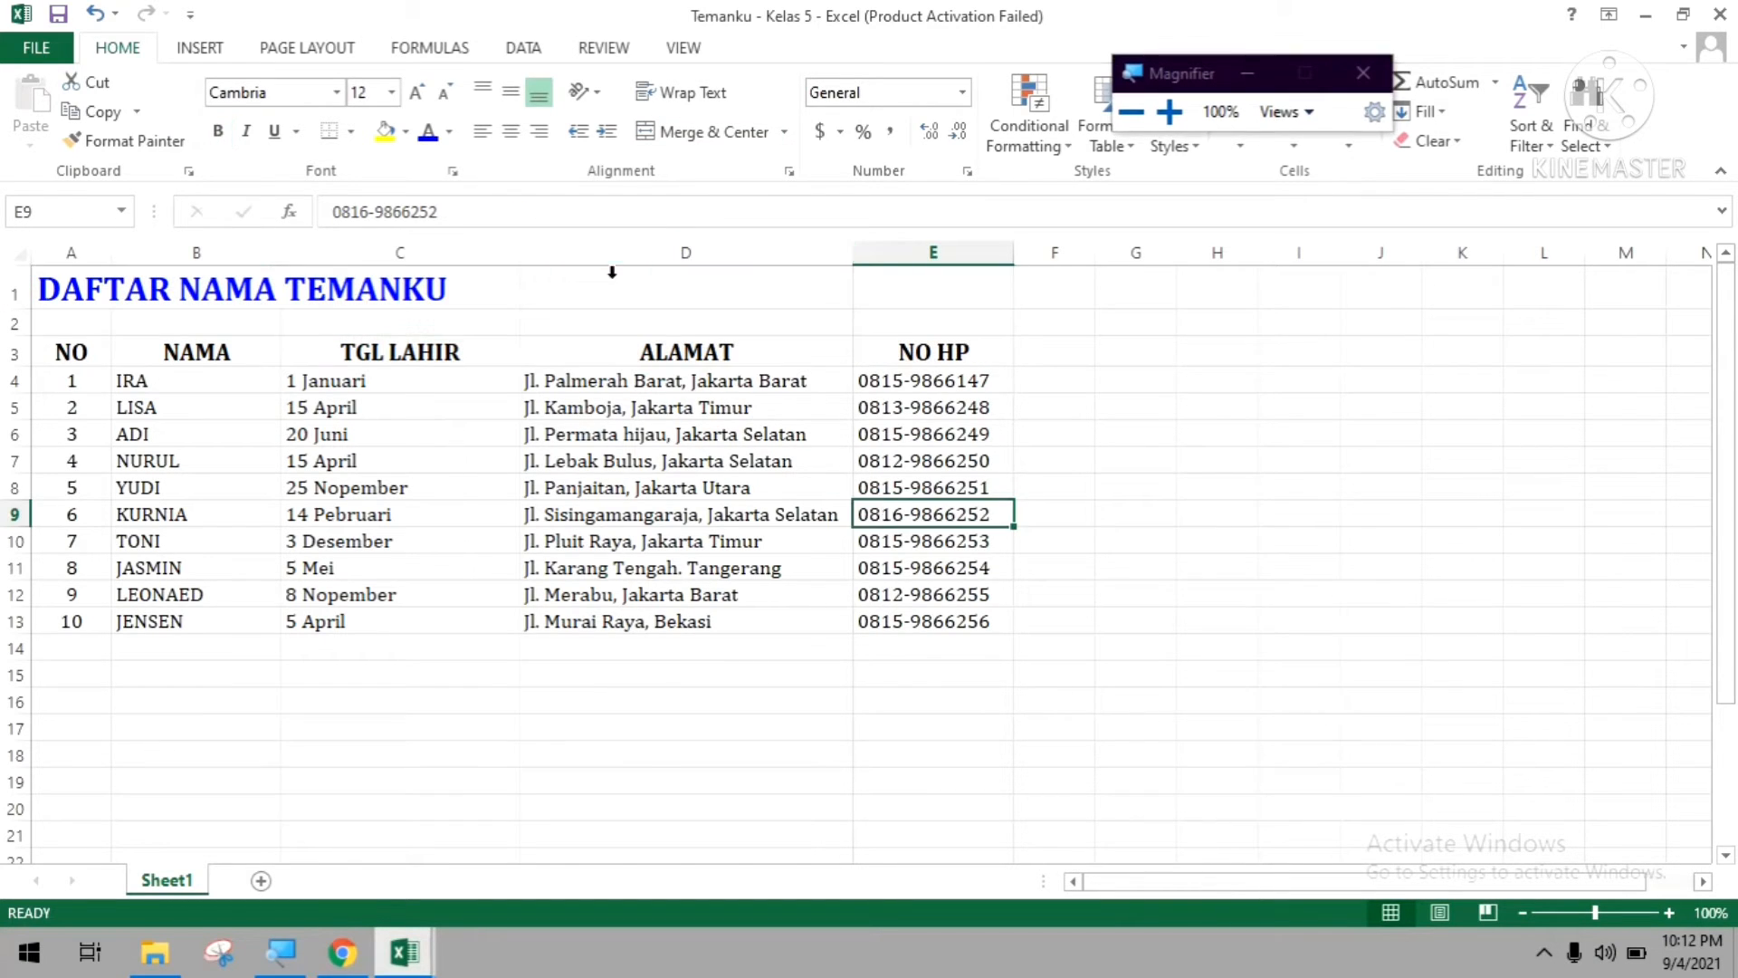
type("==")
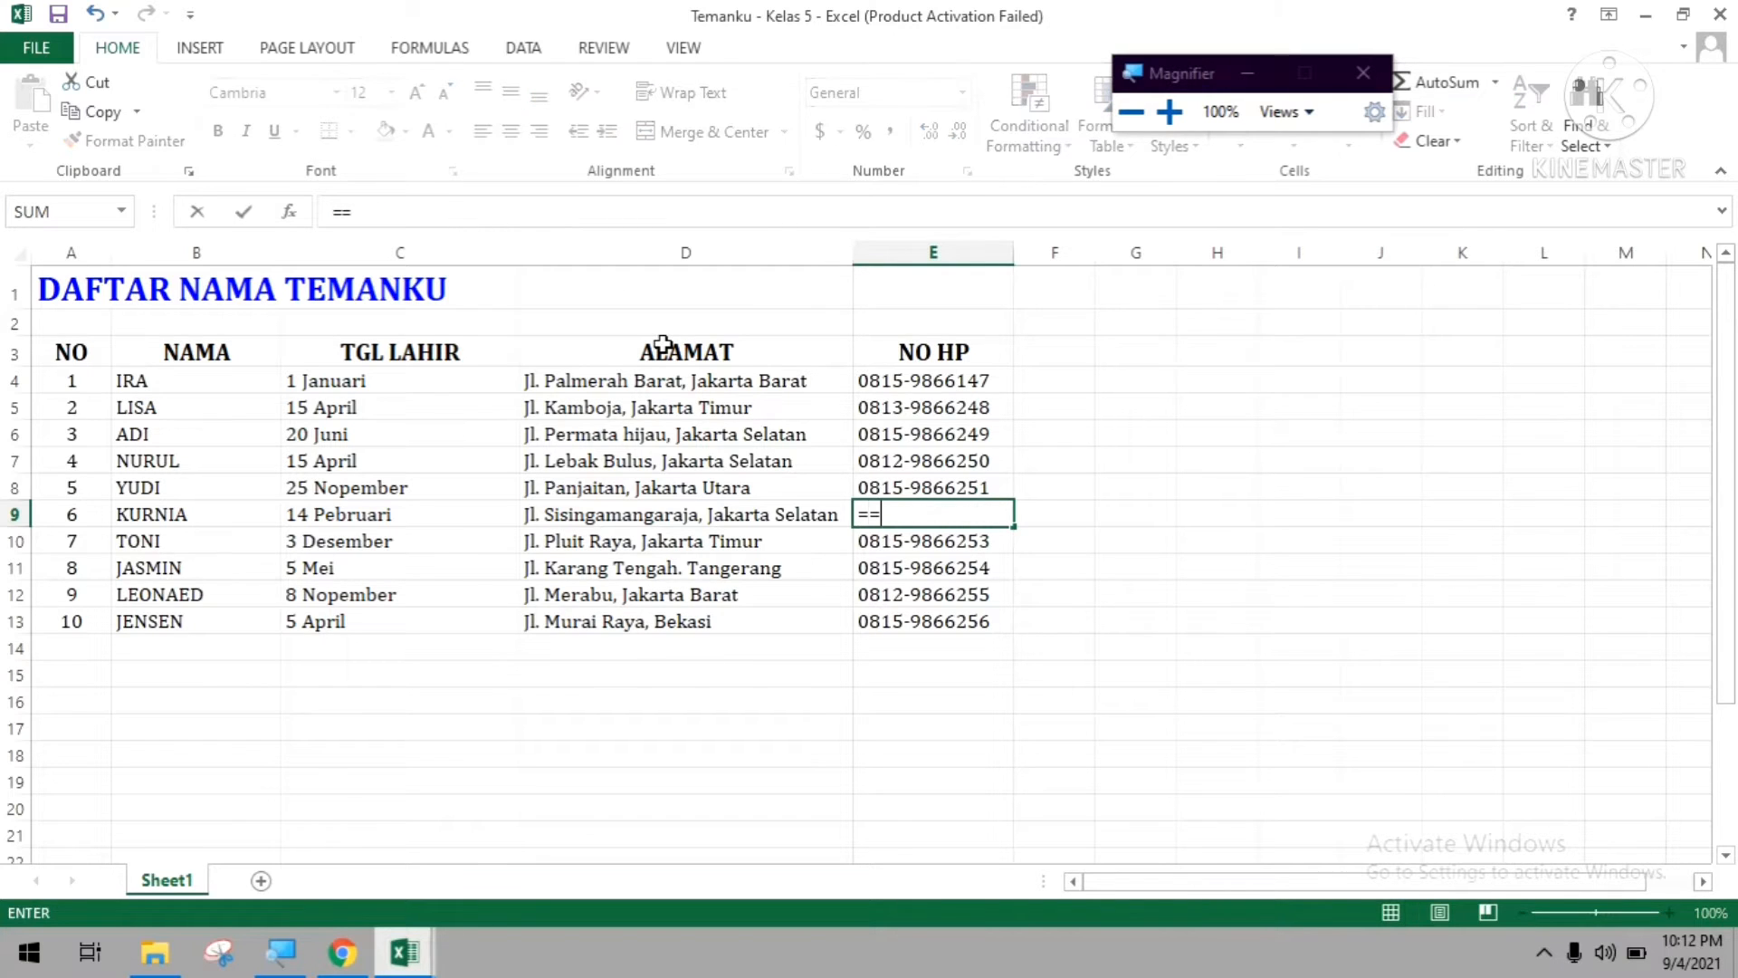
key("Escape")
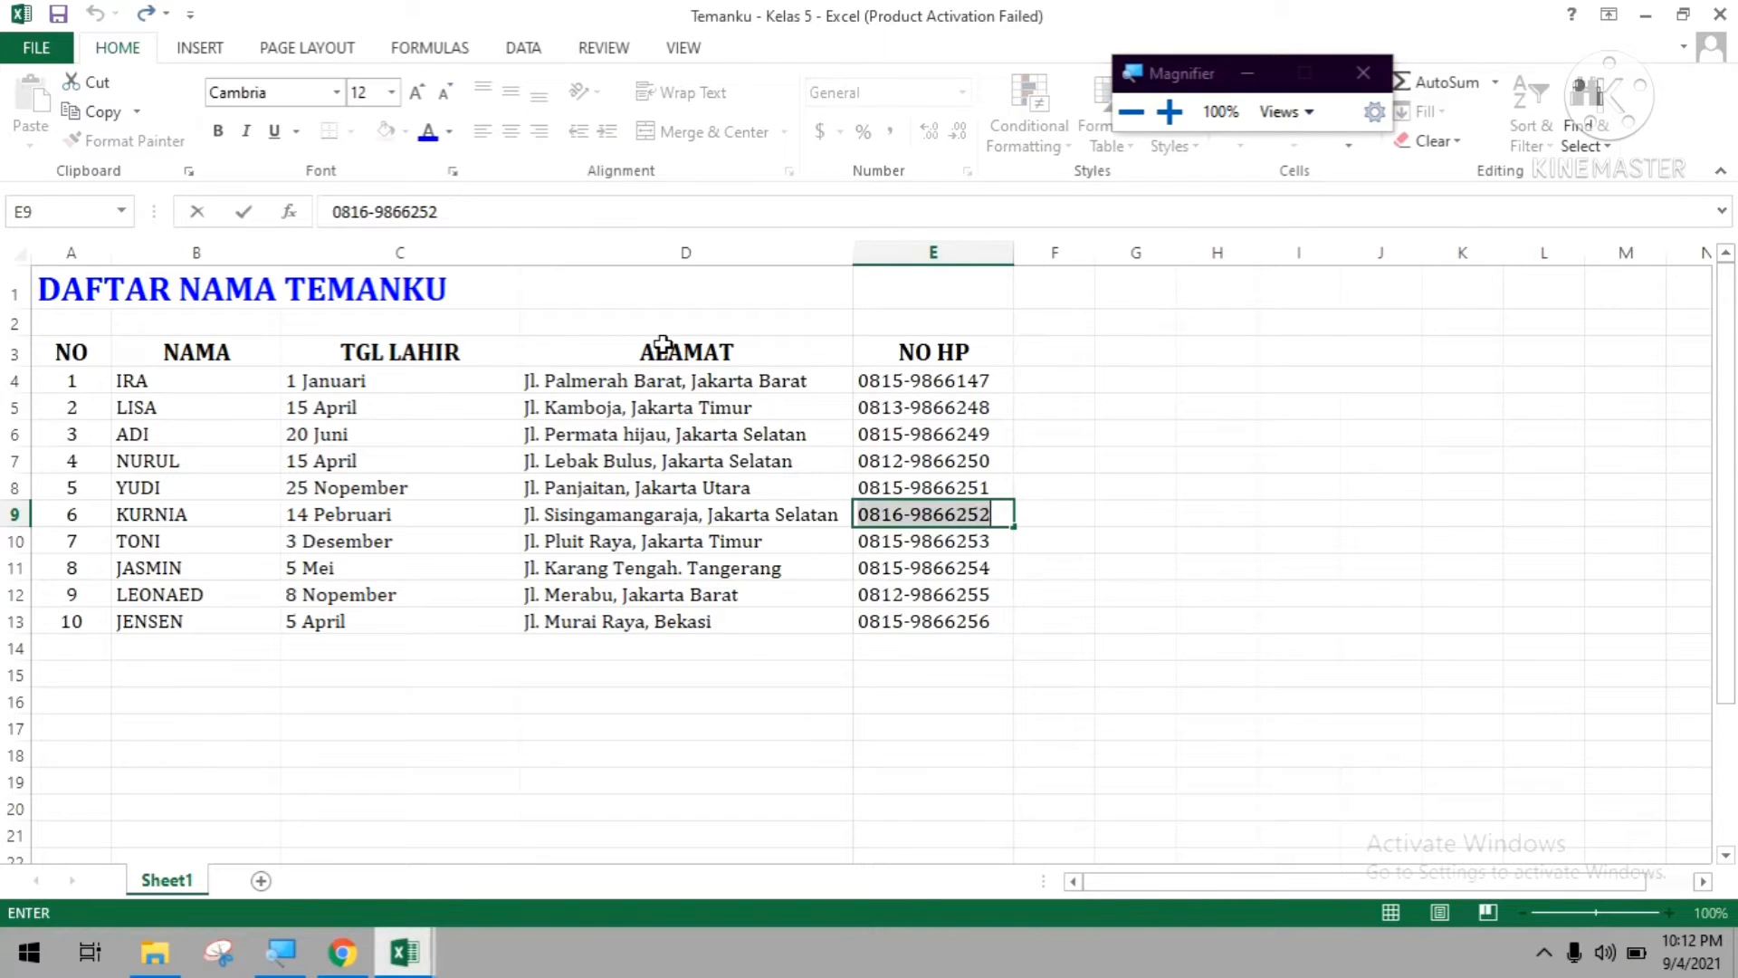
left_click(1247, 759)
Merge and centre the title DAFTAR NAMA TEMANKU across A1:E1, spanning the full width of the table.
left_click_drag(78, 288, 992, 309)
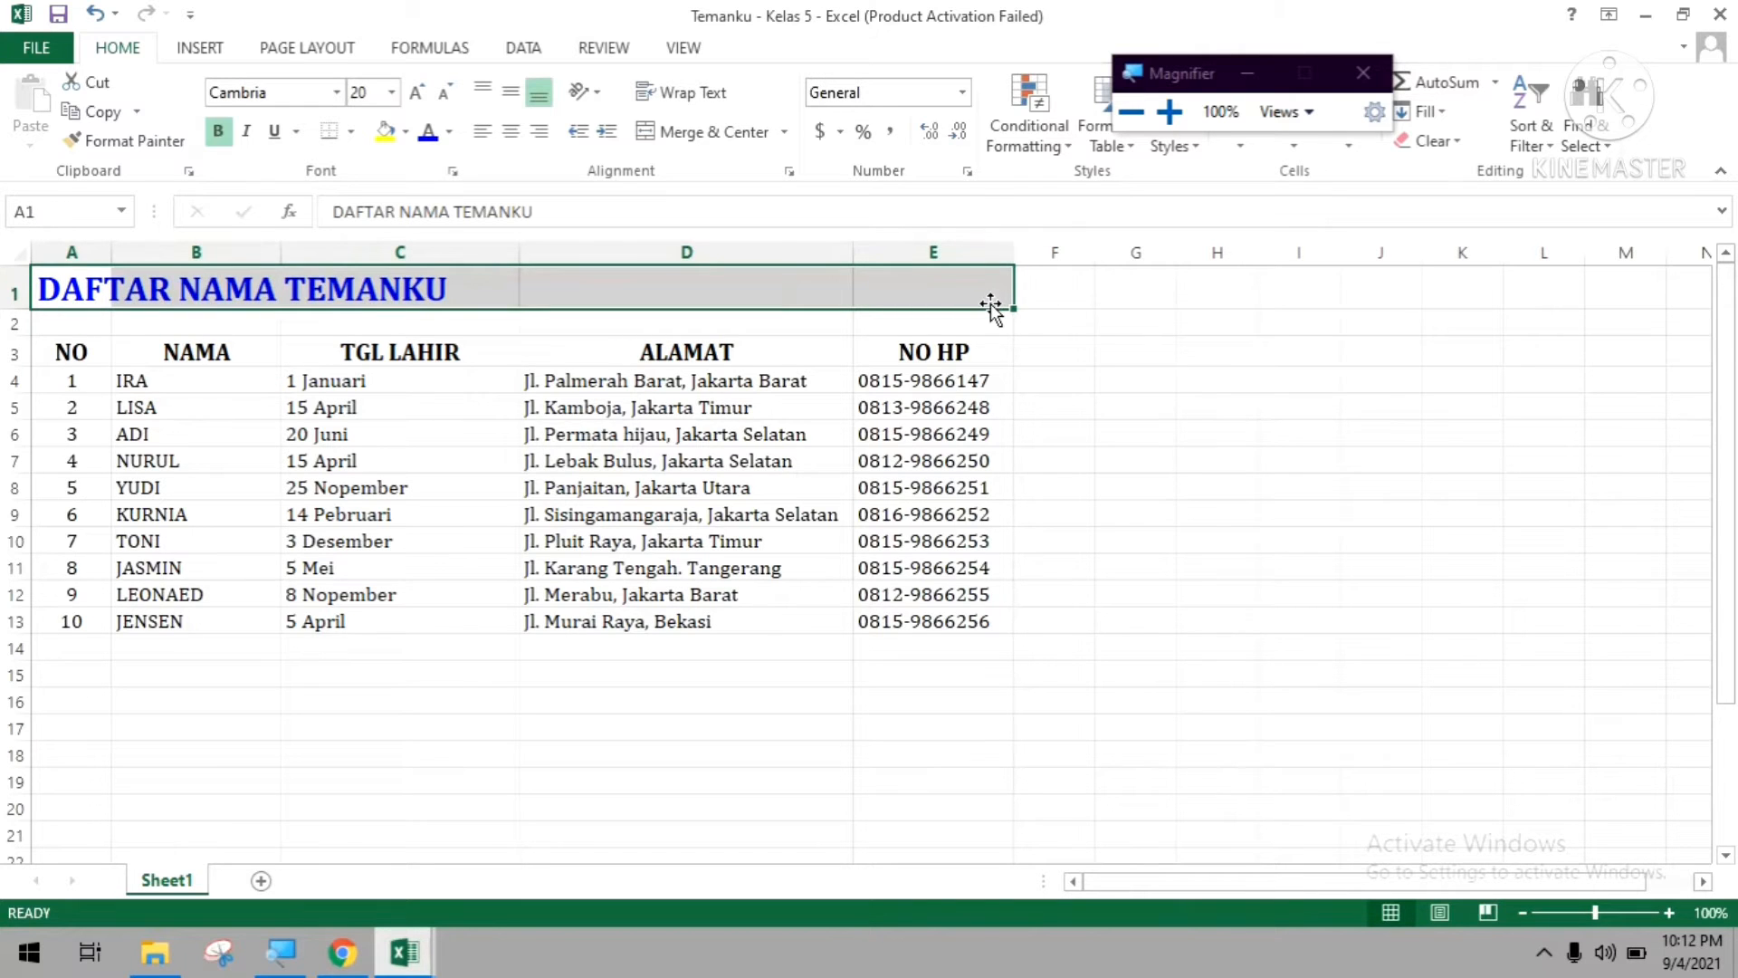
key("super+plus")
key("super+plus")
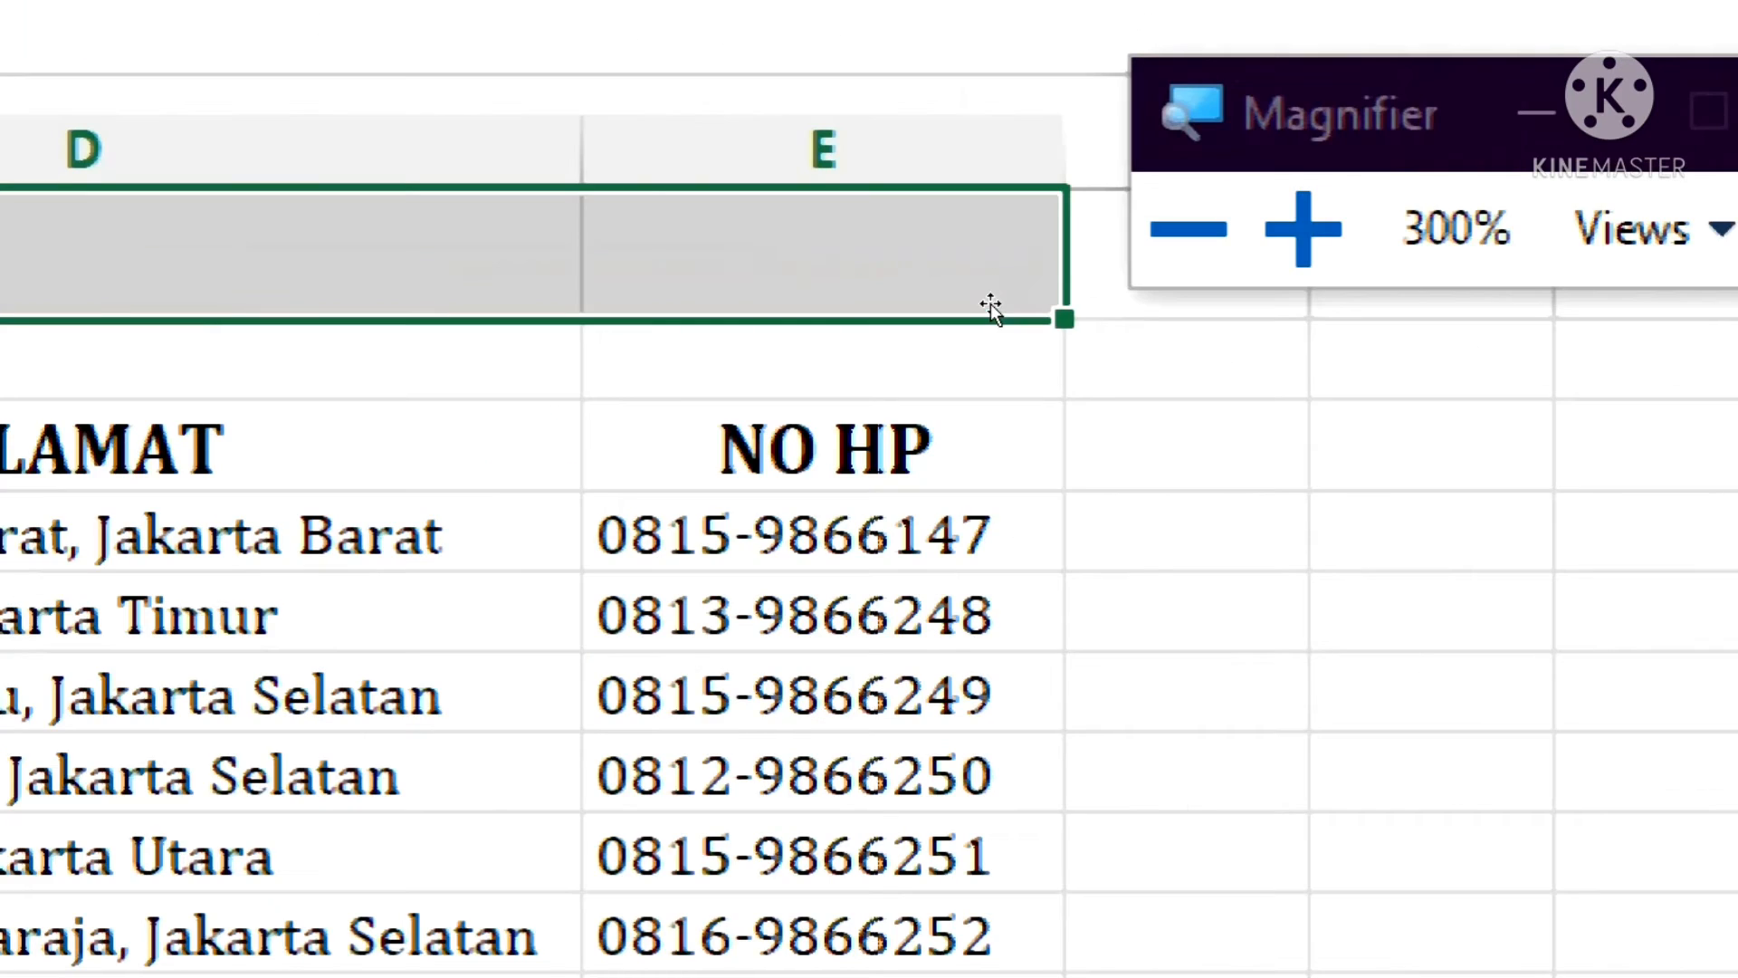
key("super+minus")
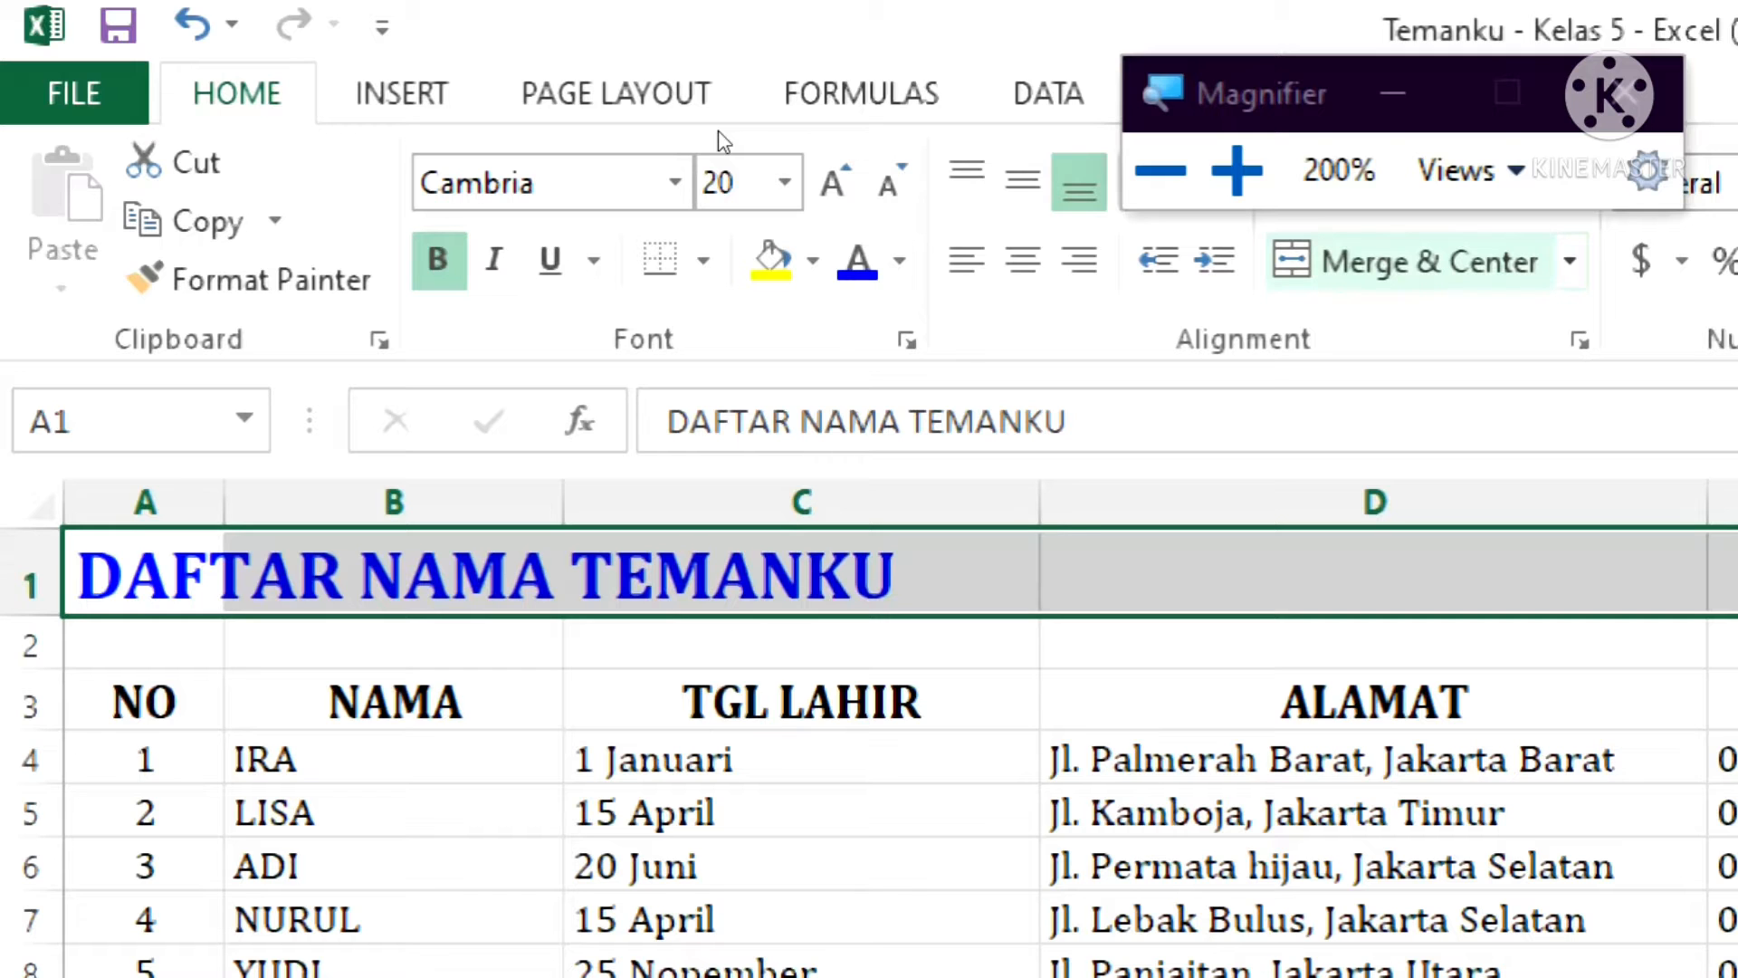
key("super+minus")
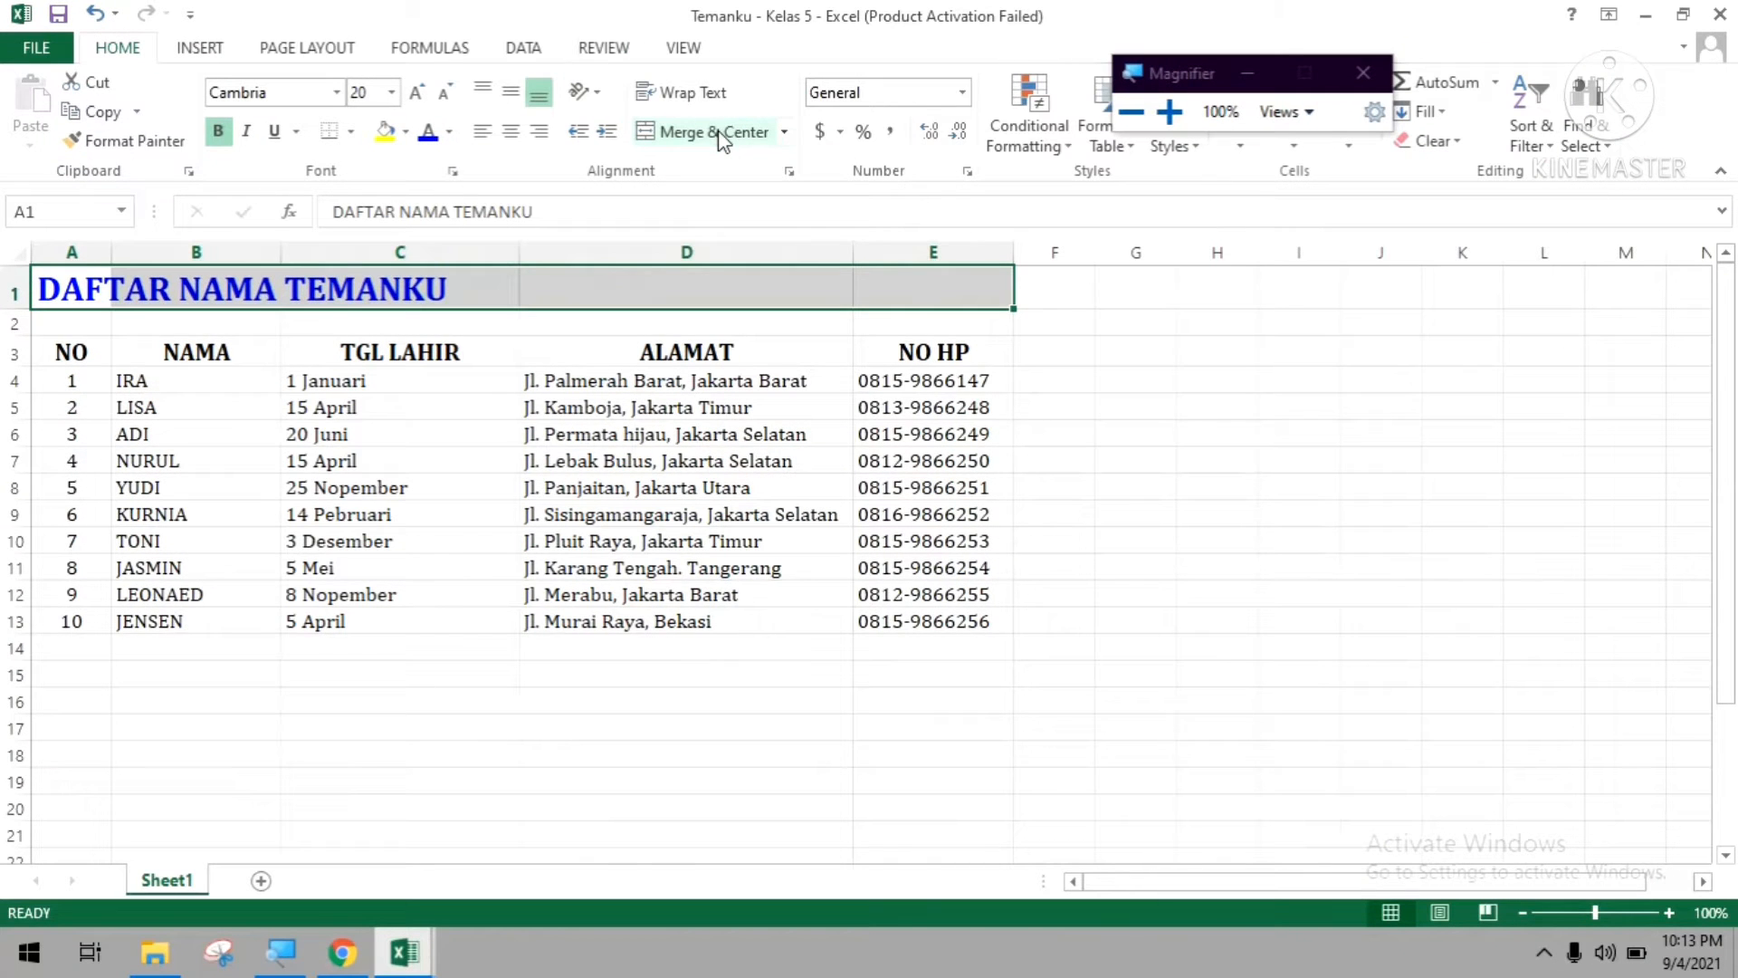
left_click(702, 141)
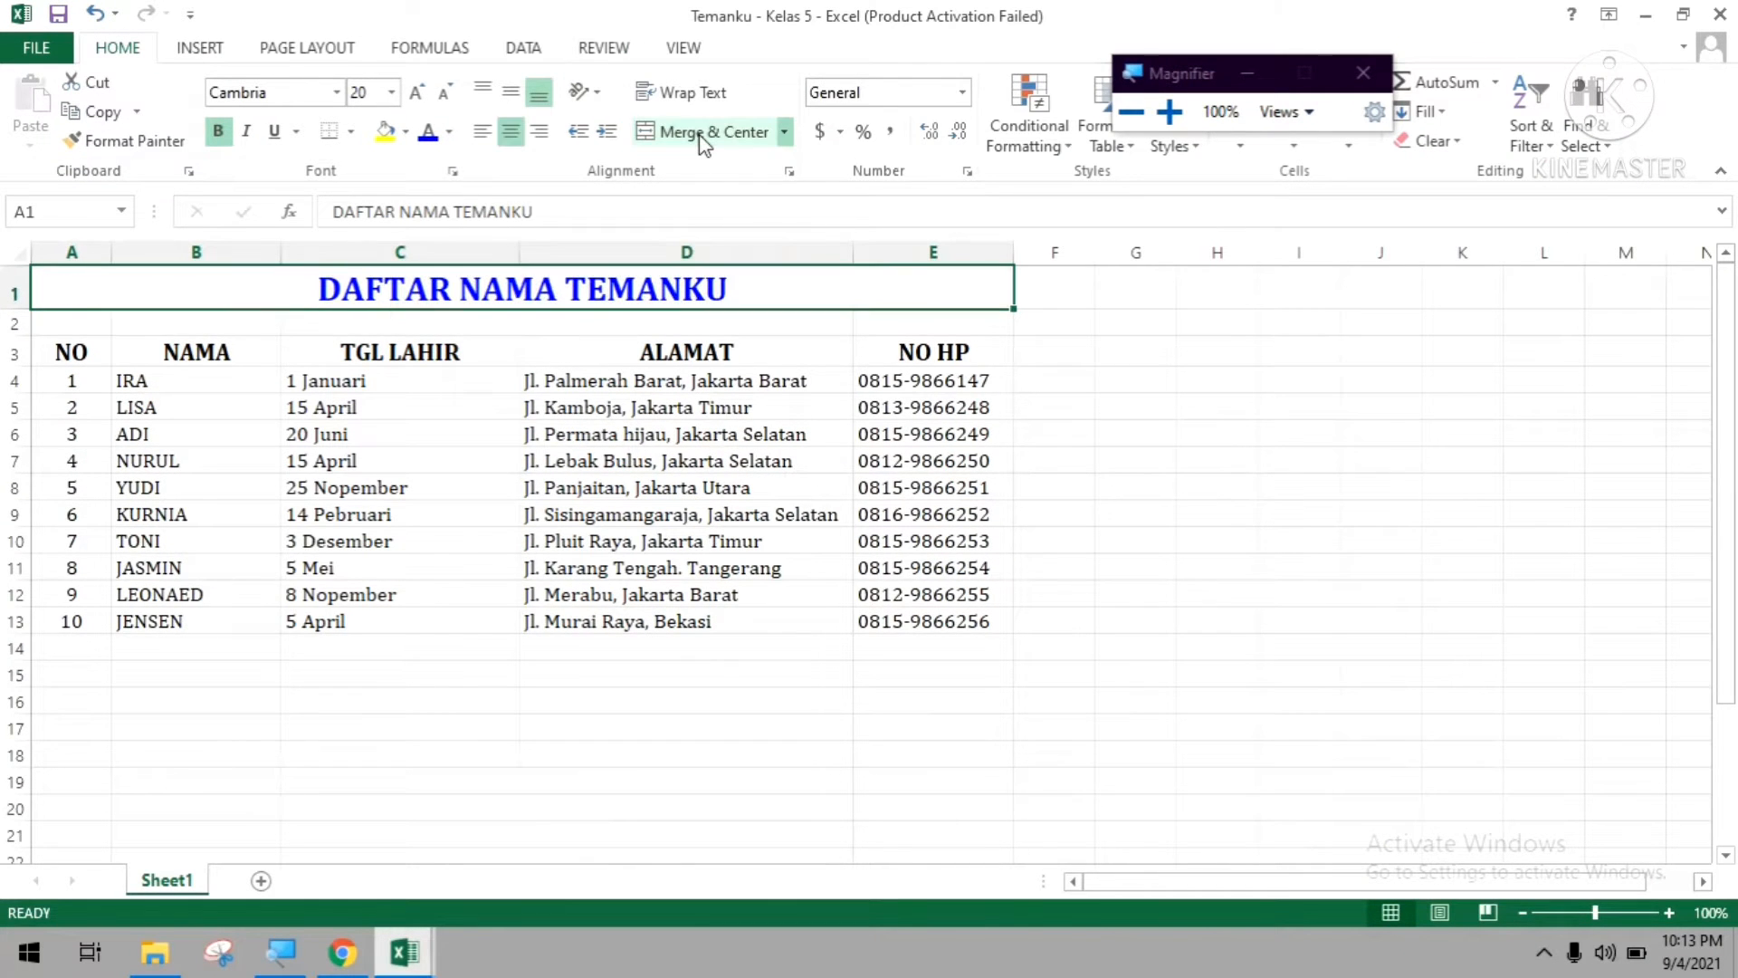
left_click(633, 623)
left_click(601, 698)
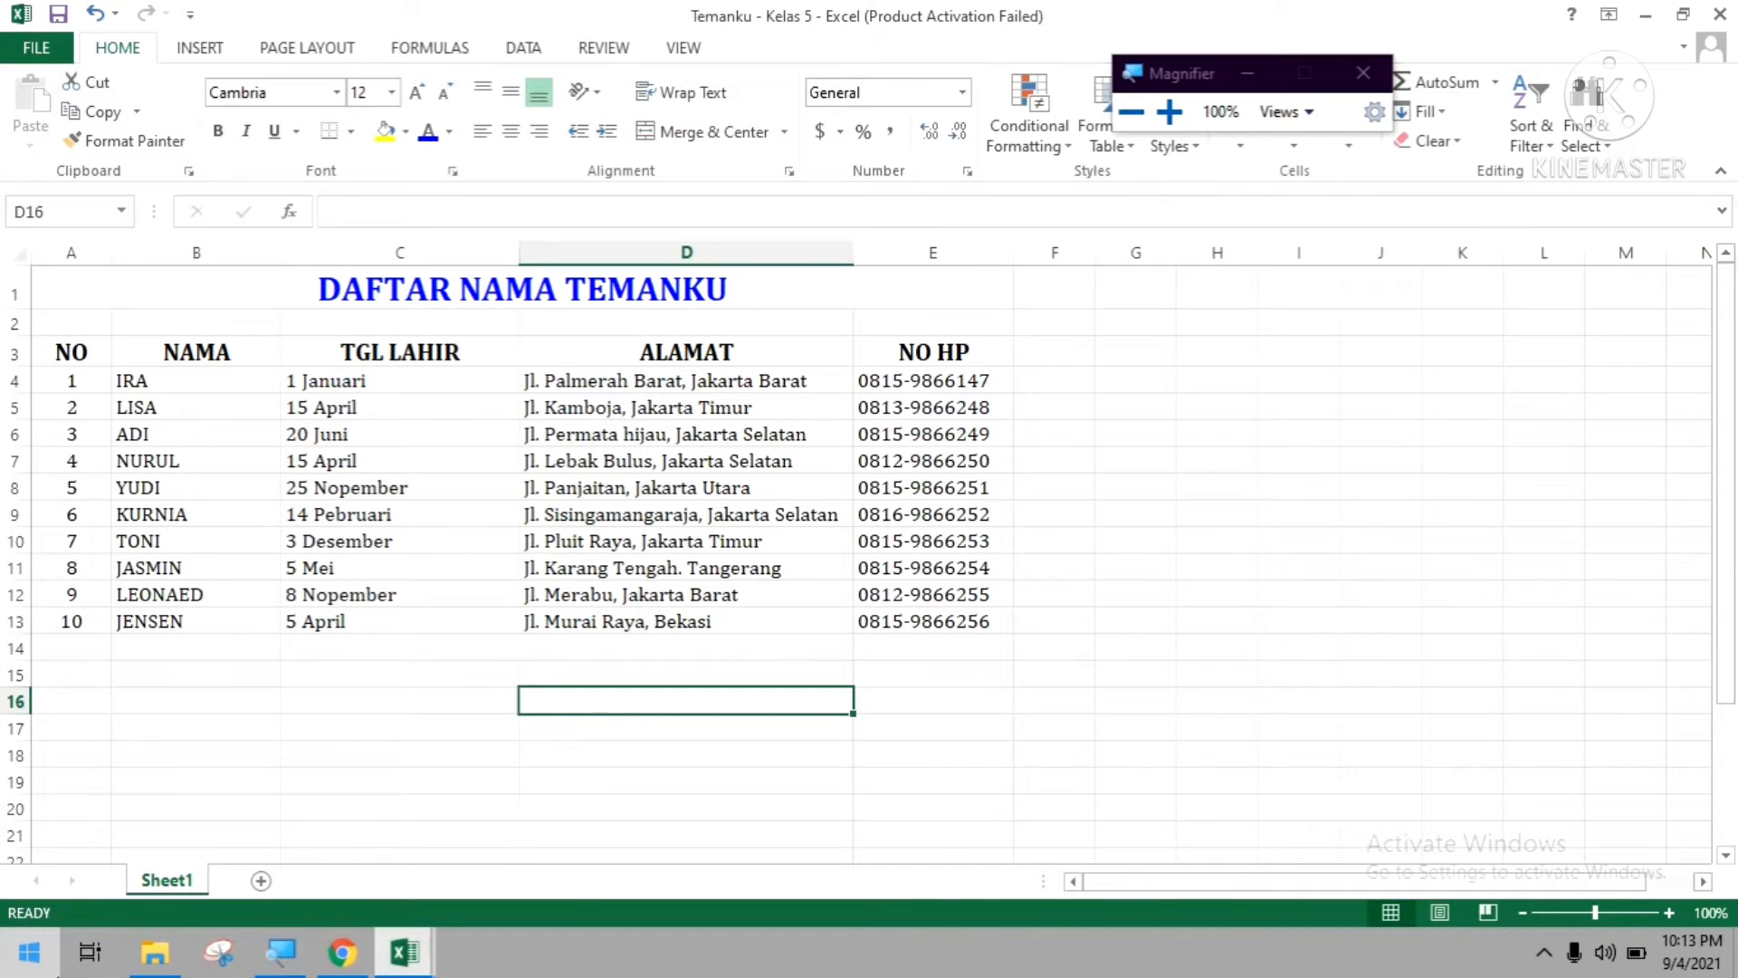
left_click(143, 283)
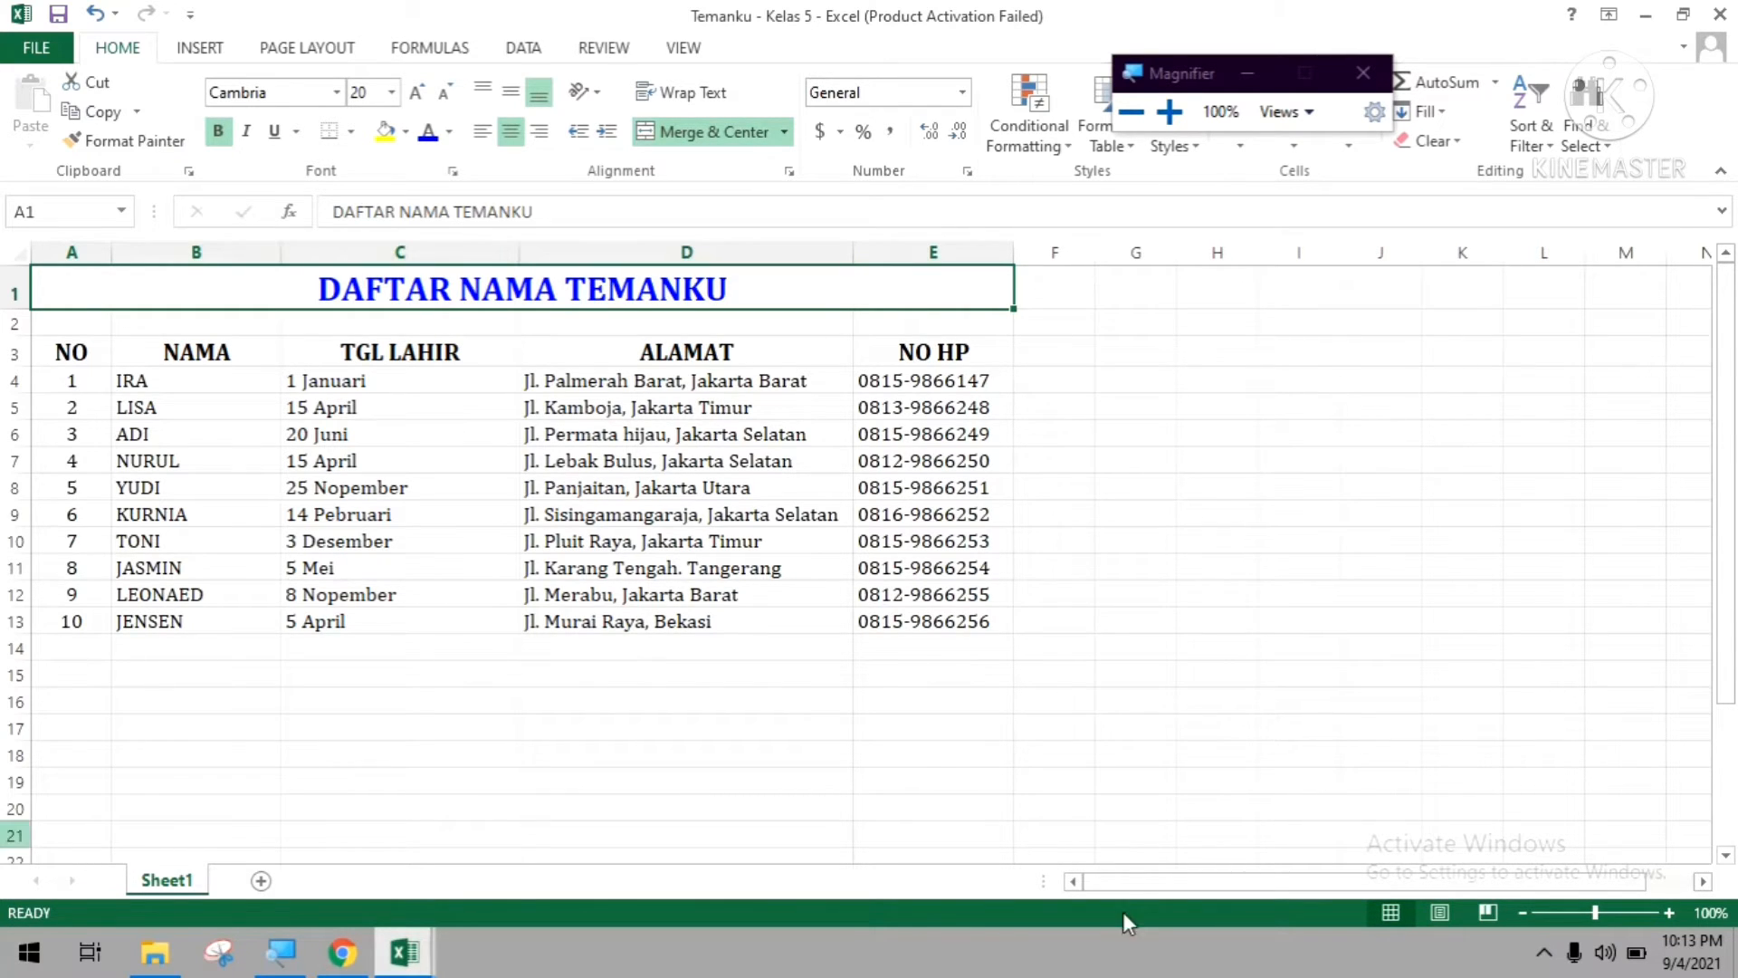
left_click(1040, 546)
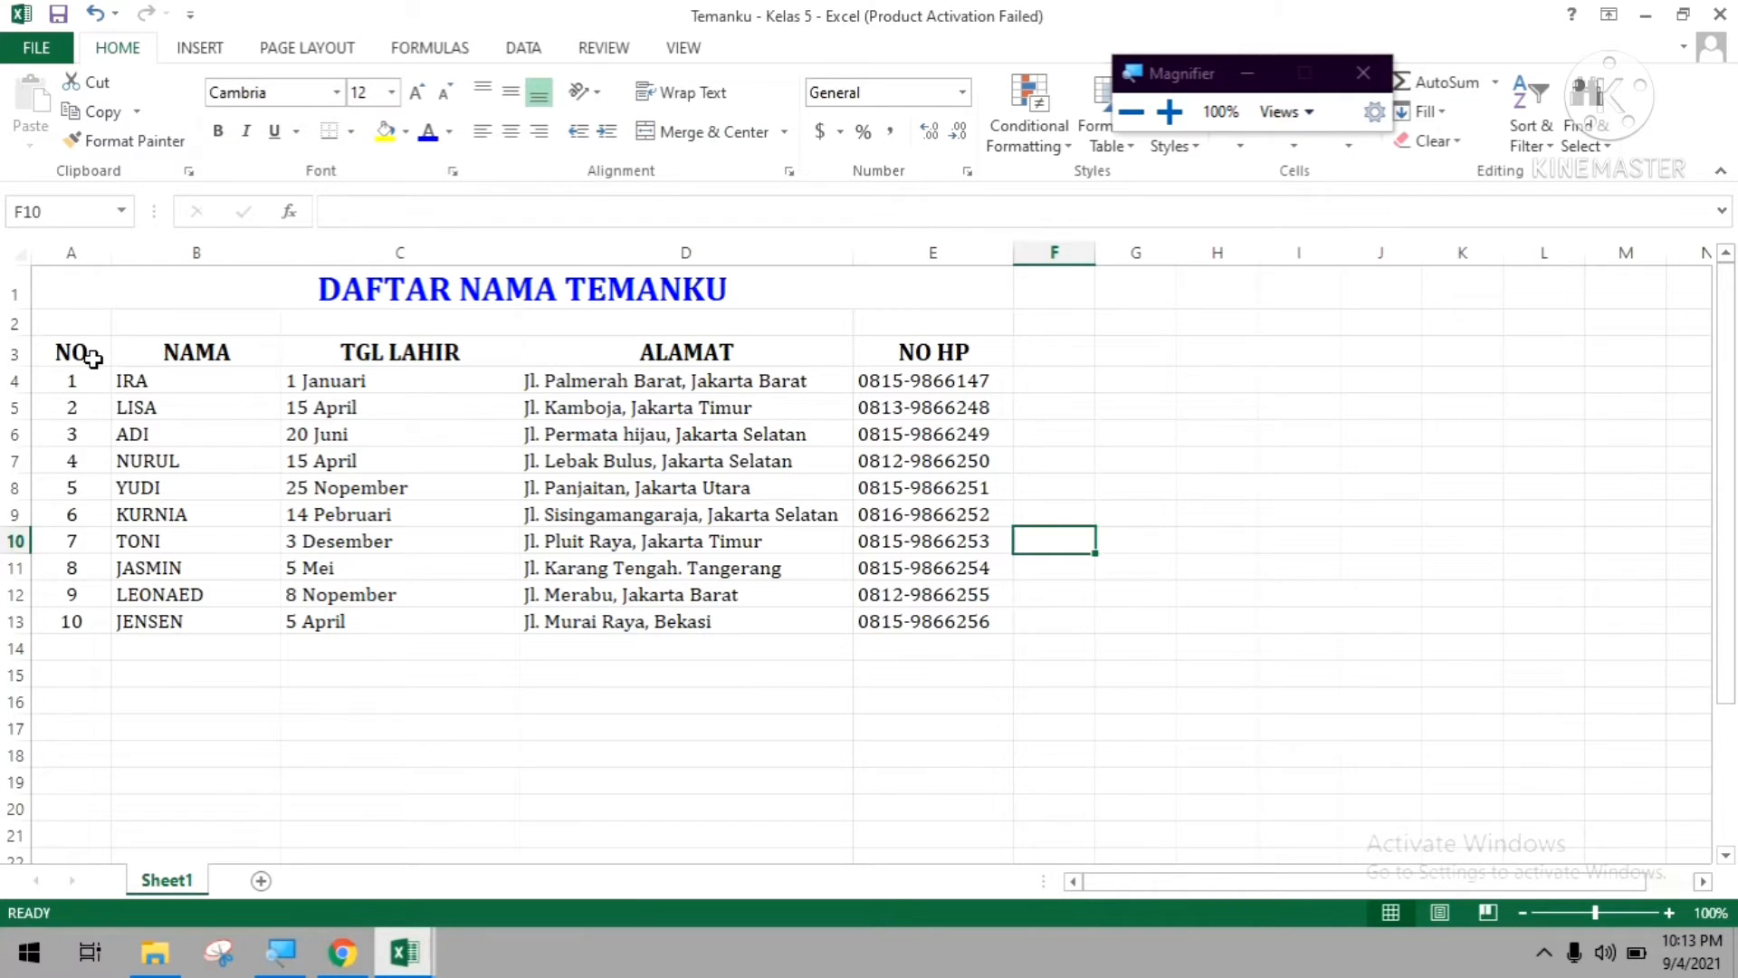
Set the page orientation to Landscape and check the sheet's page fit in the print preview.
key("ctrl+p")
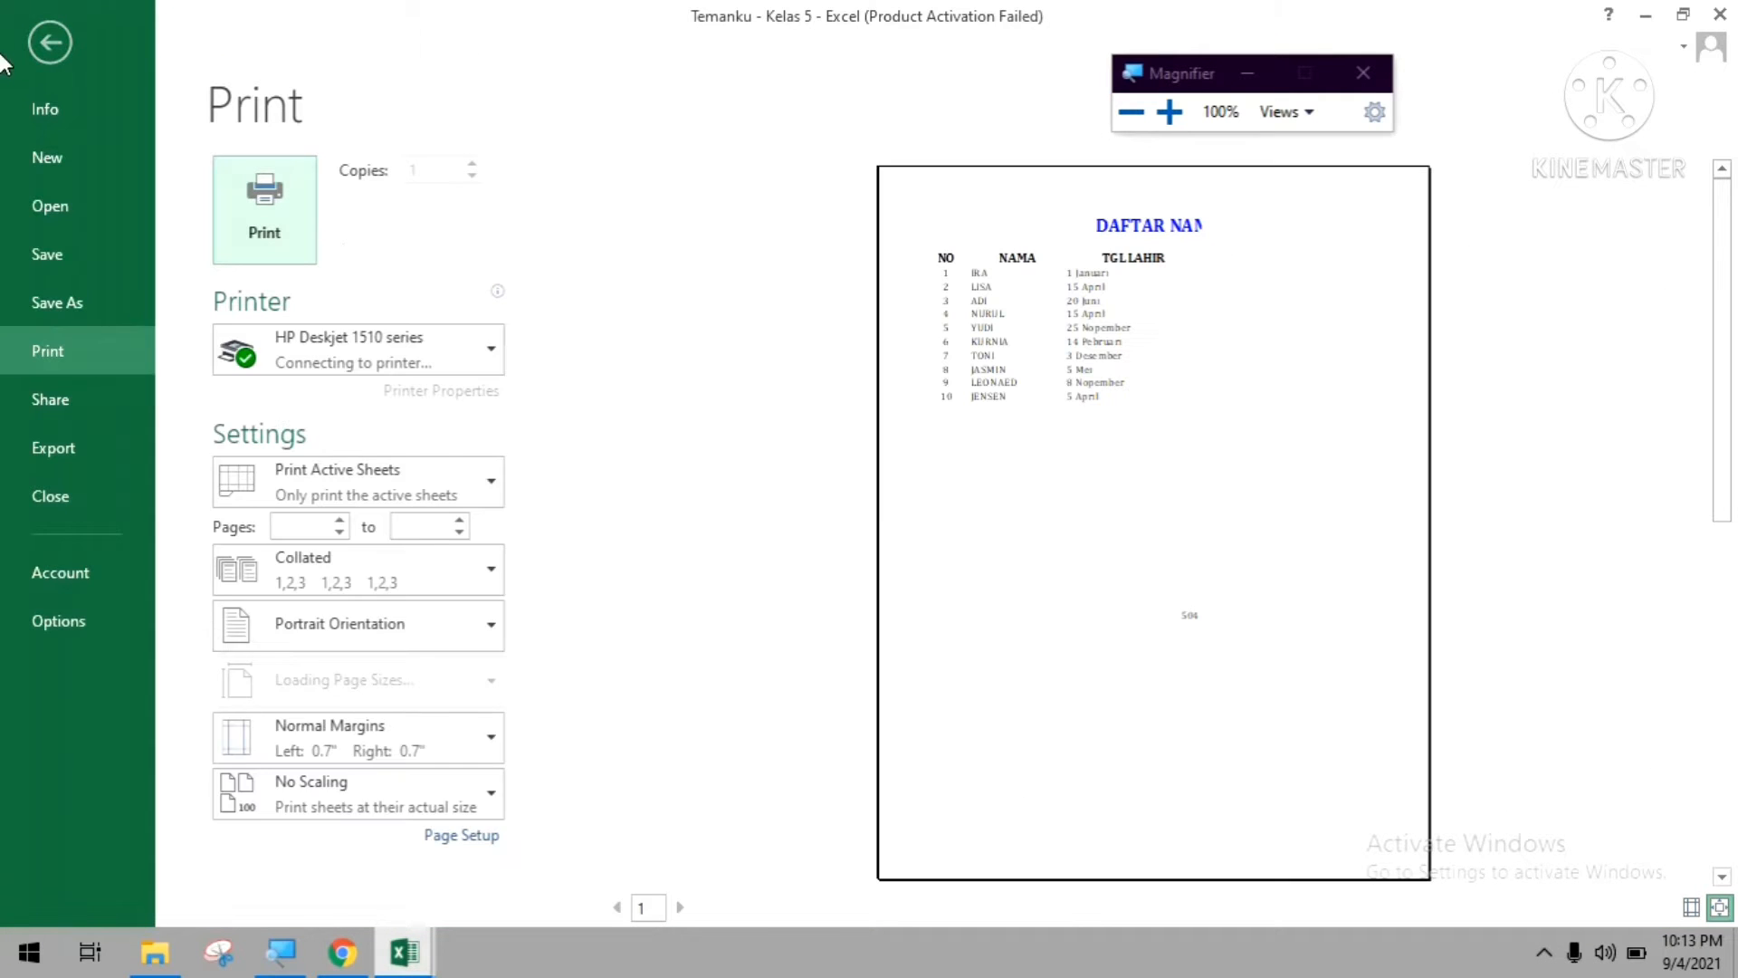
left_click(38, 42)
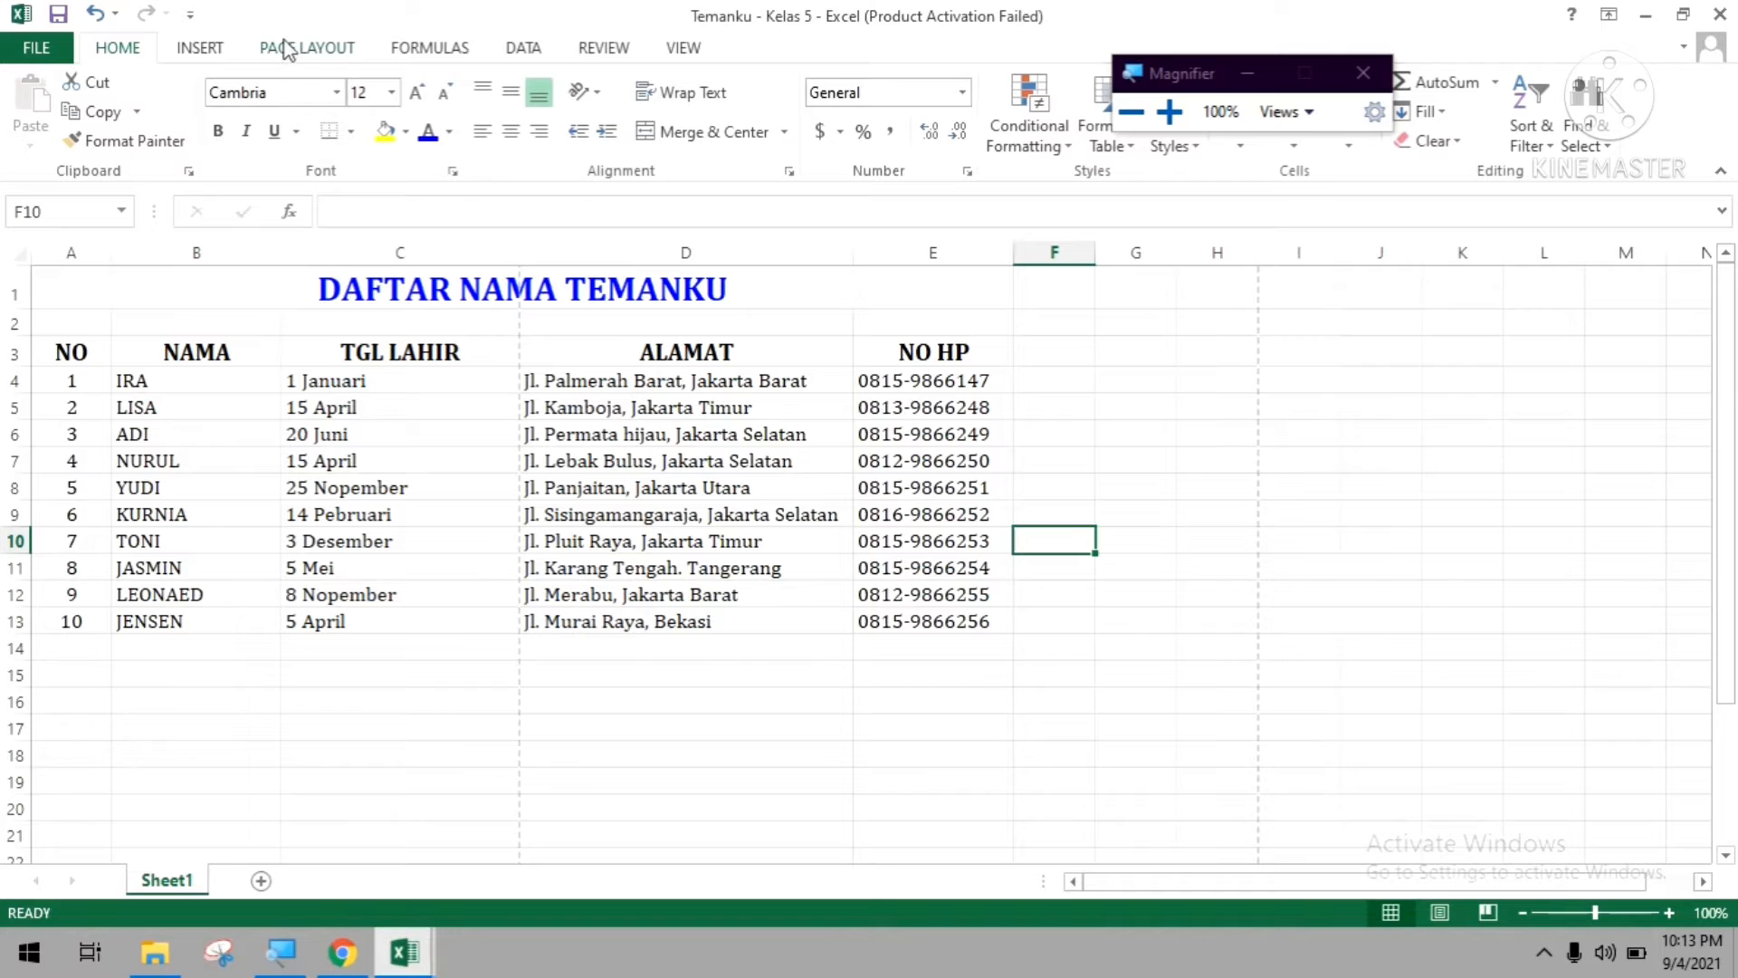
left_click(308, 47)
left_click(268, 118)
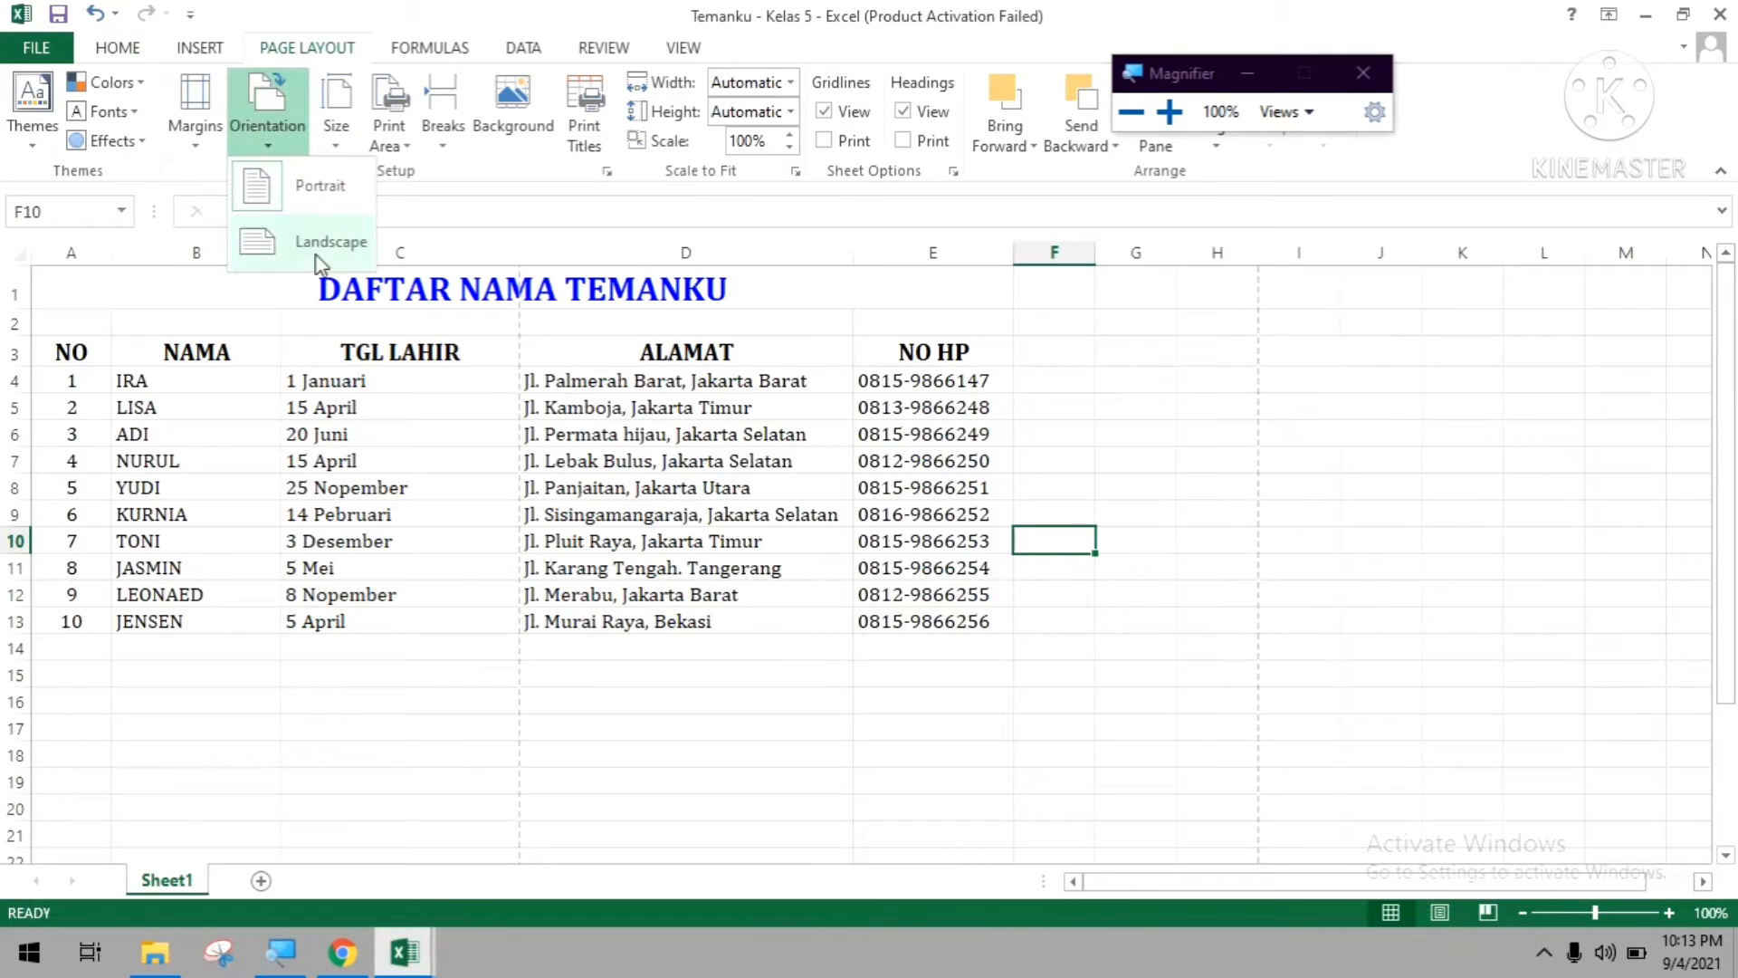
left_click(302, 256)
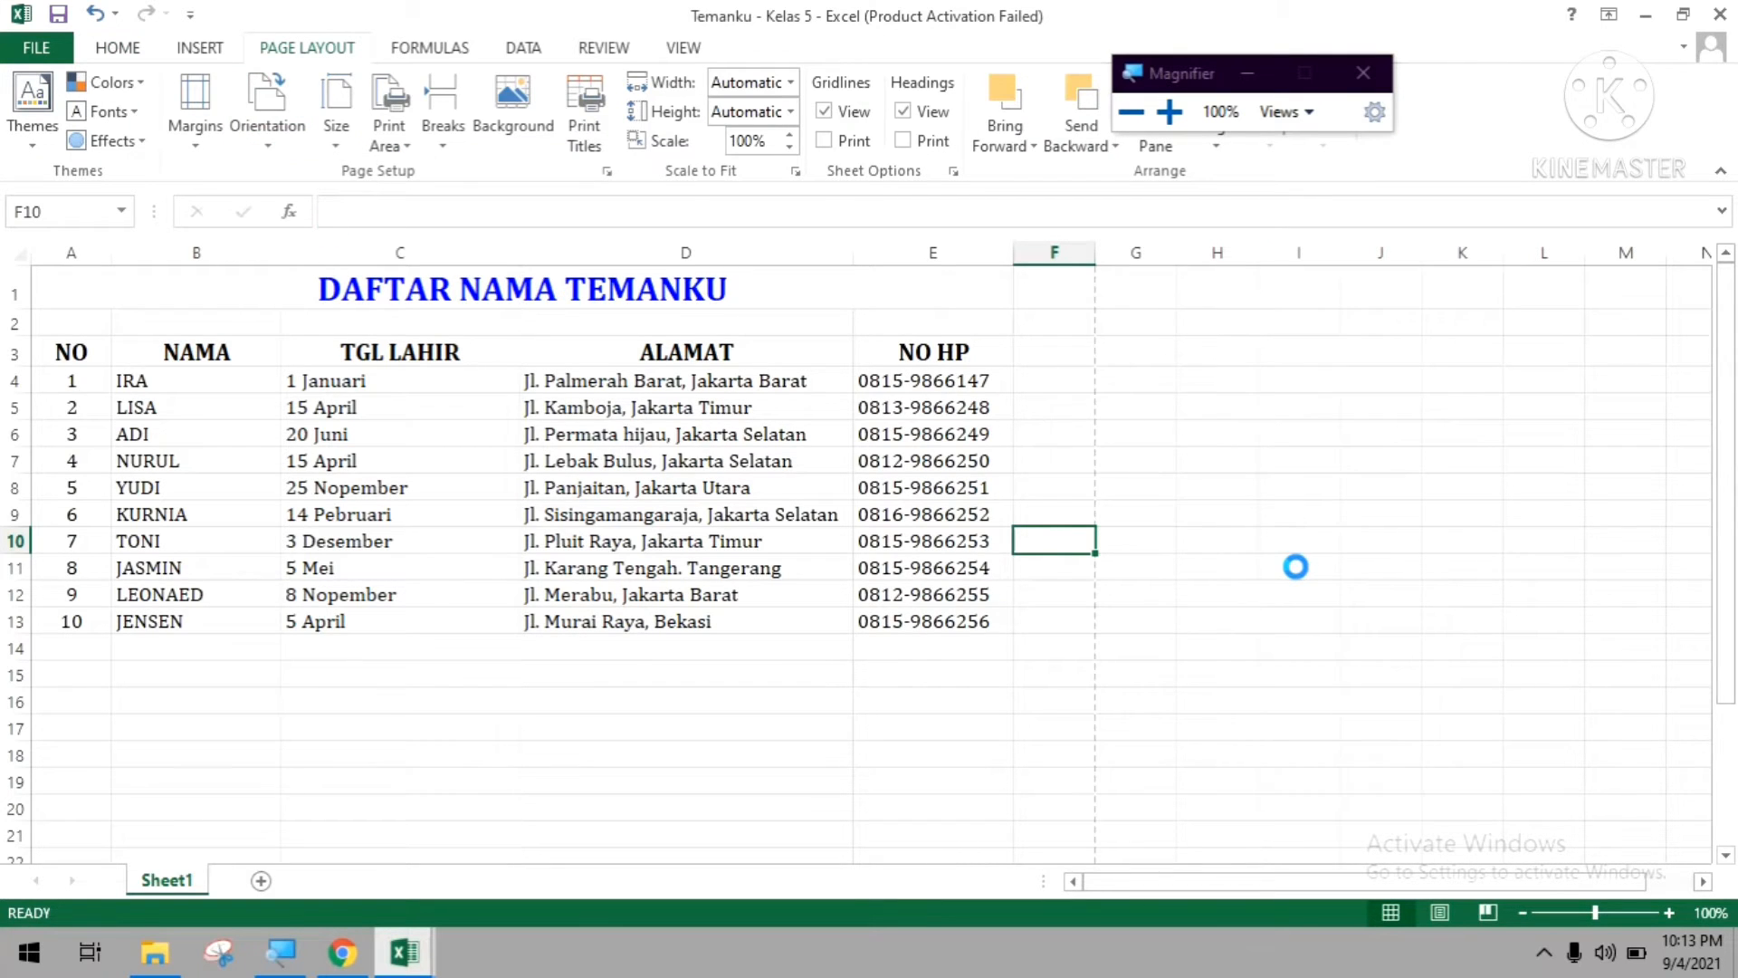
key("ctrl+p")
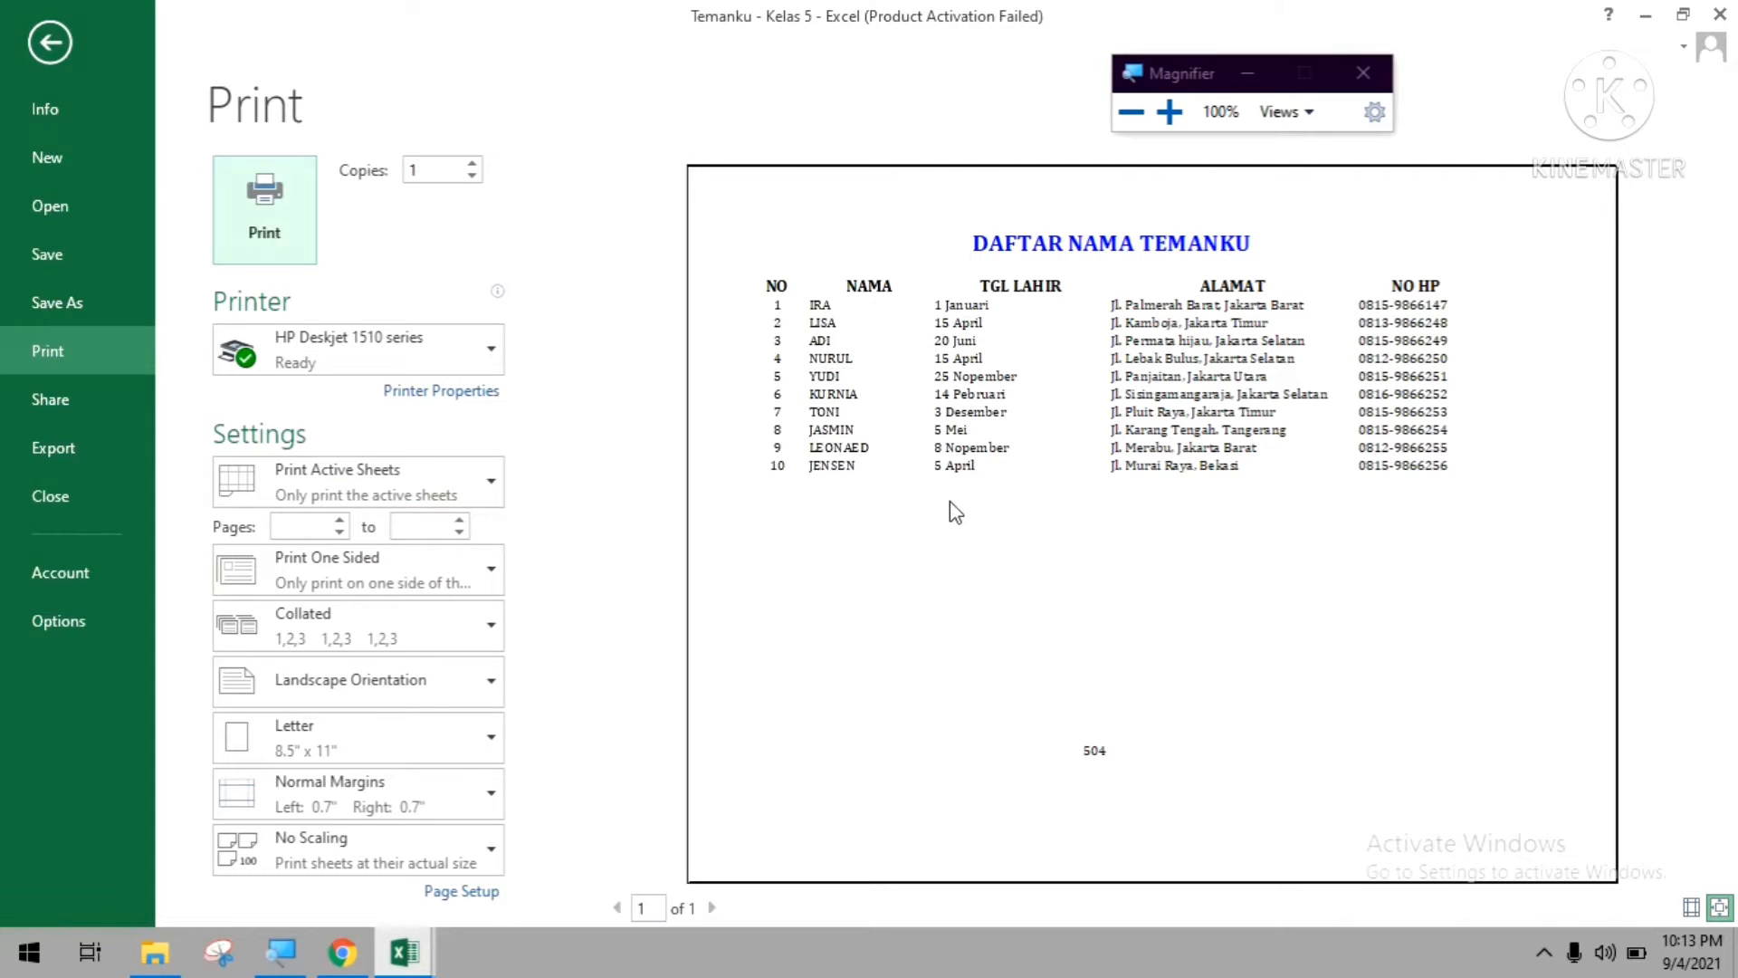
left_click(50, 43)
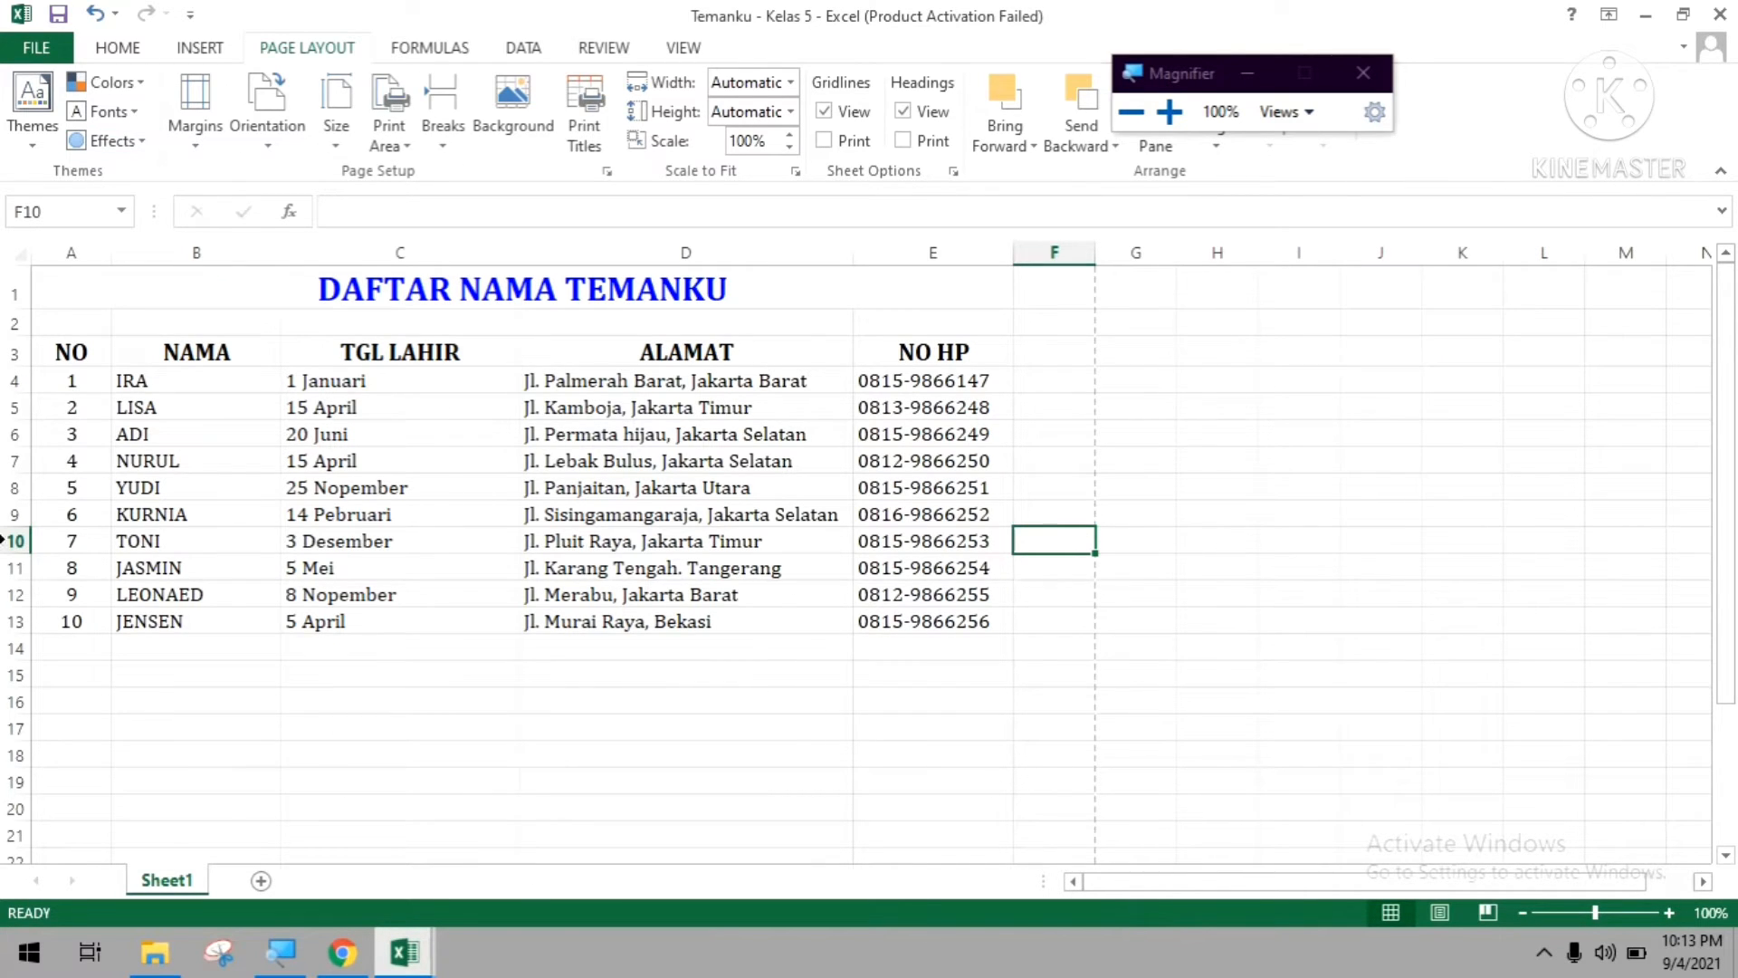
Apply All Borders to the whole friends table in A3:E13, including the heading row.
left_click_drag(43, 352, 842, 357)
left_click(90, 324)
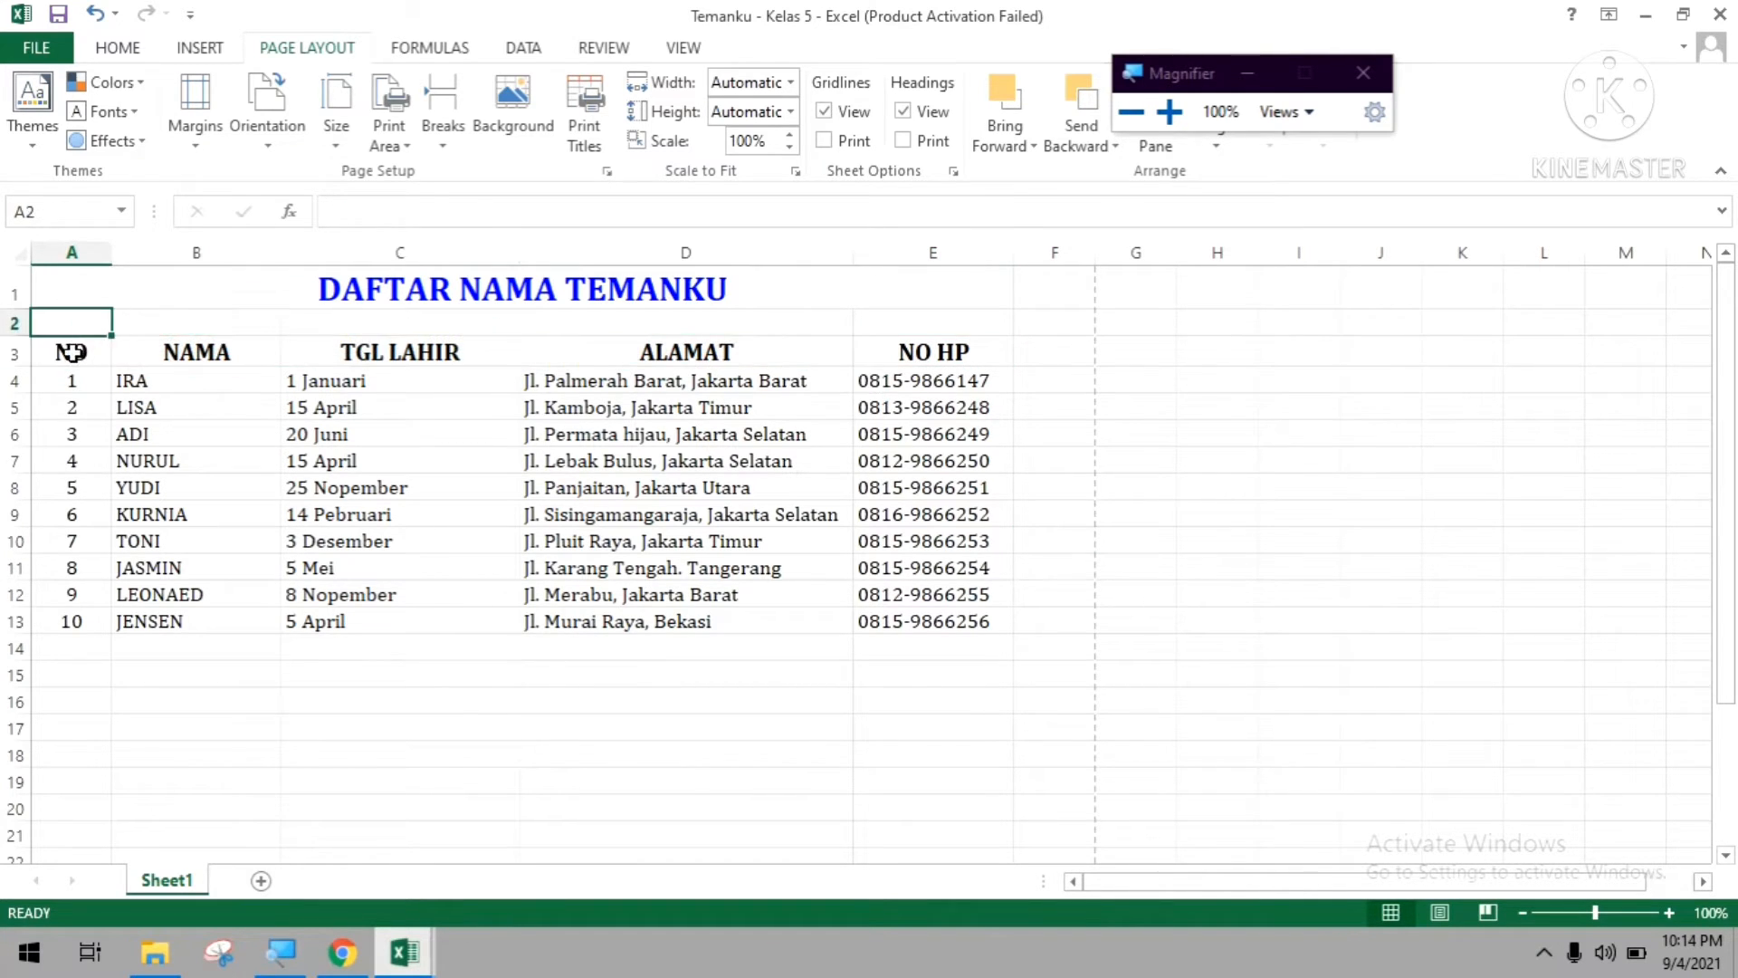
left_click(73, 352)
left_click_drag(72, 352, 909, 619)
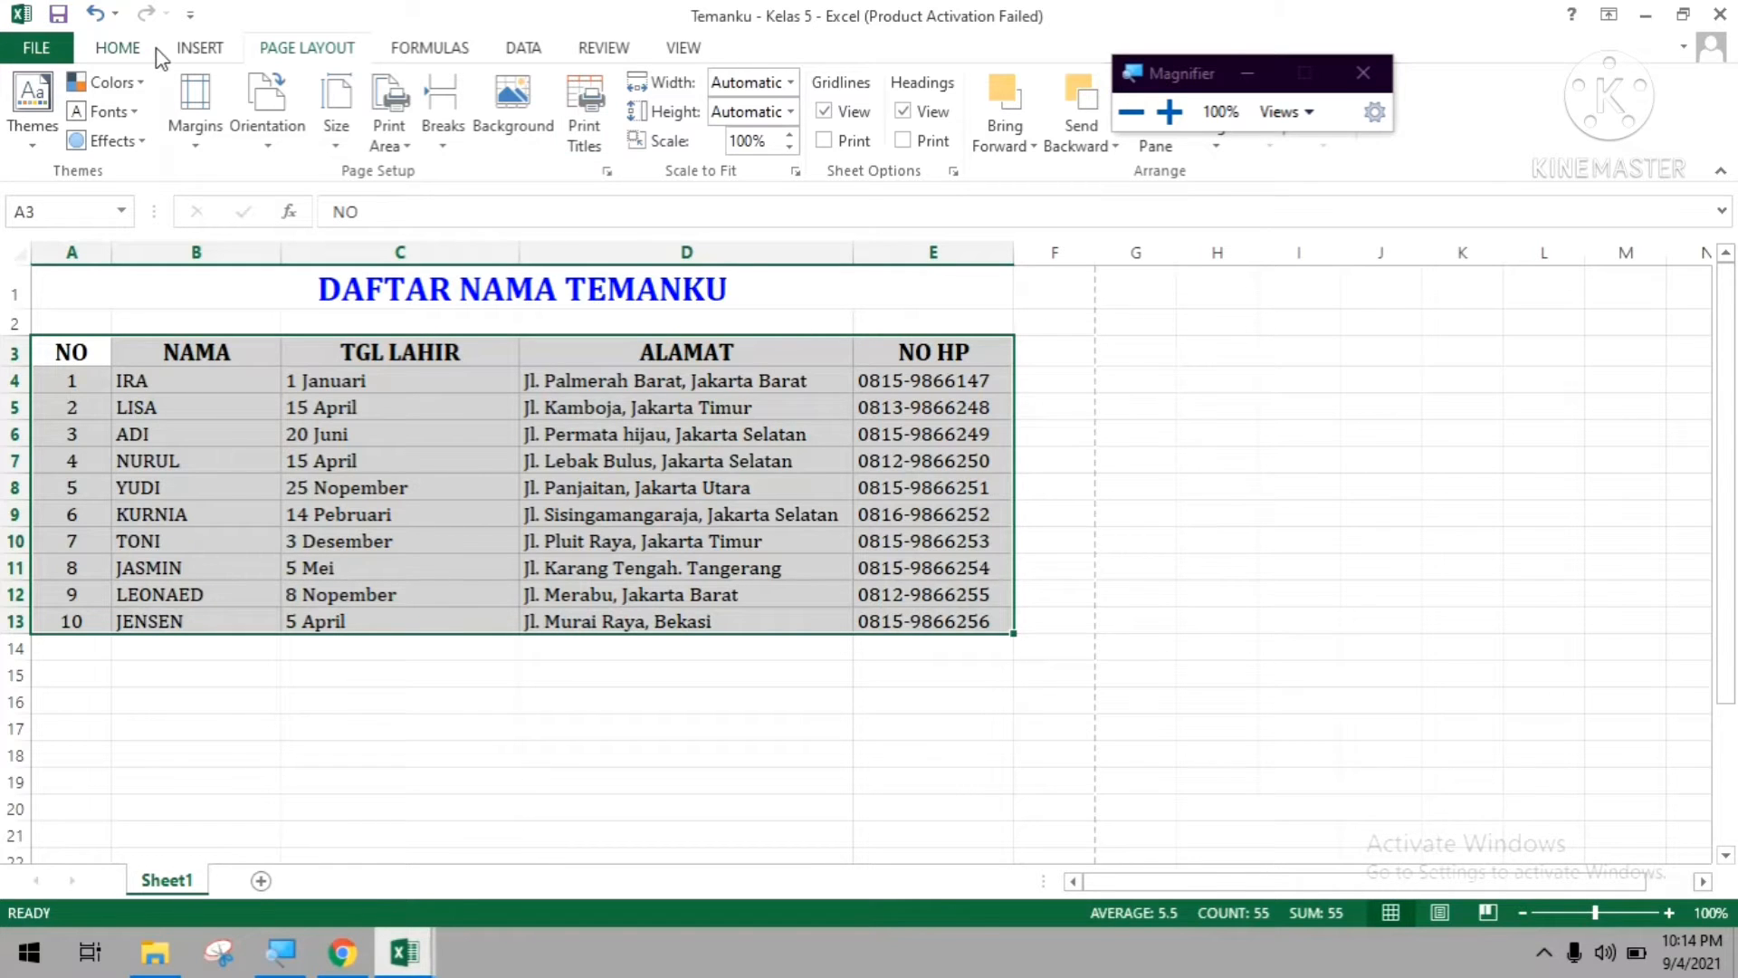
left_click(118, 48)
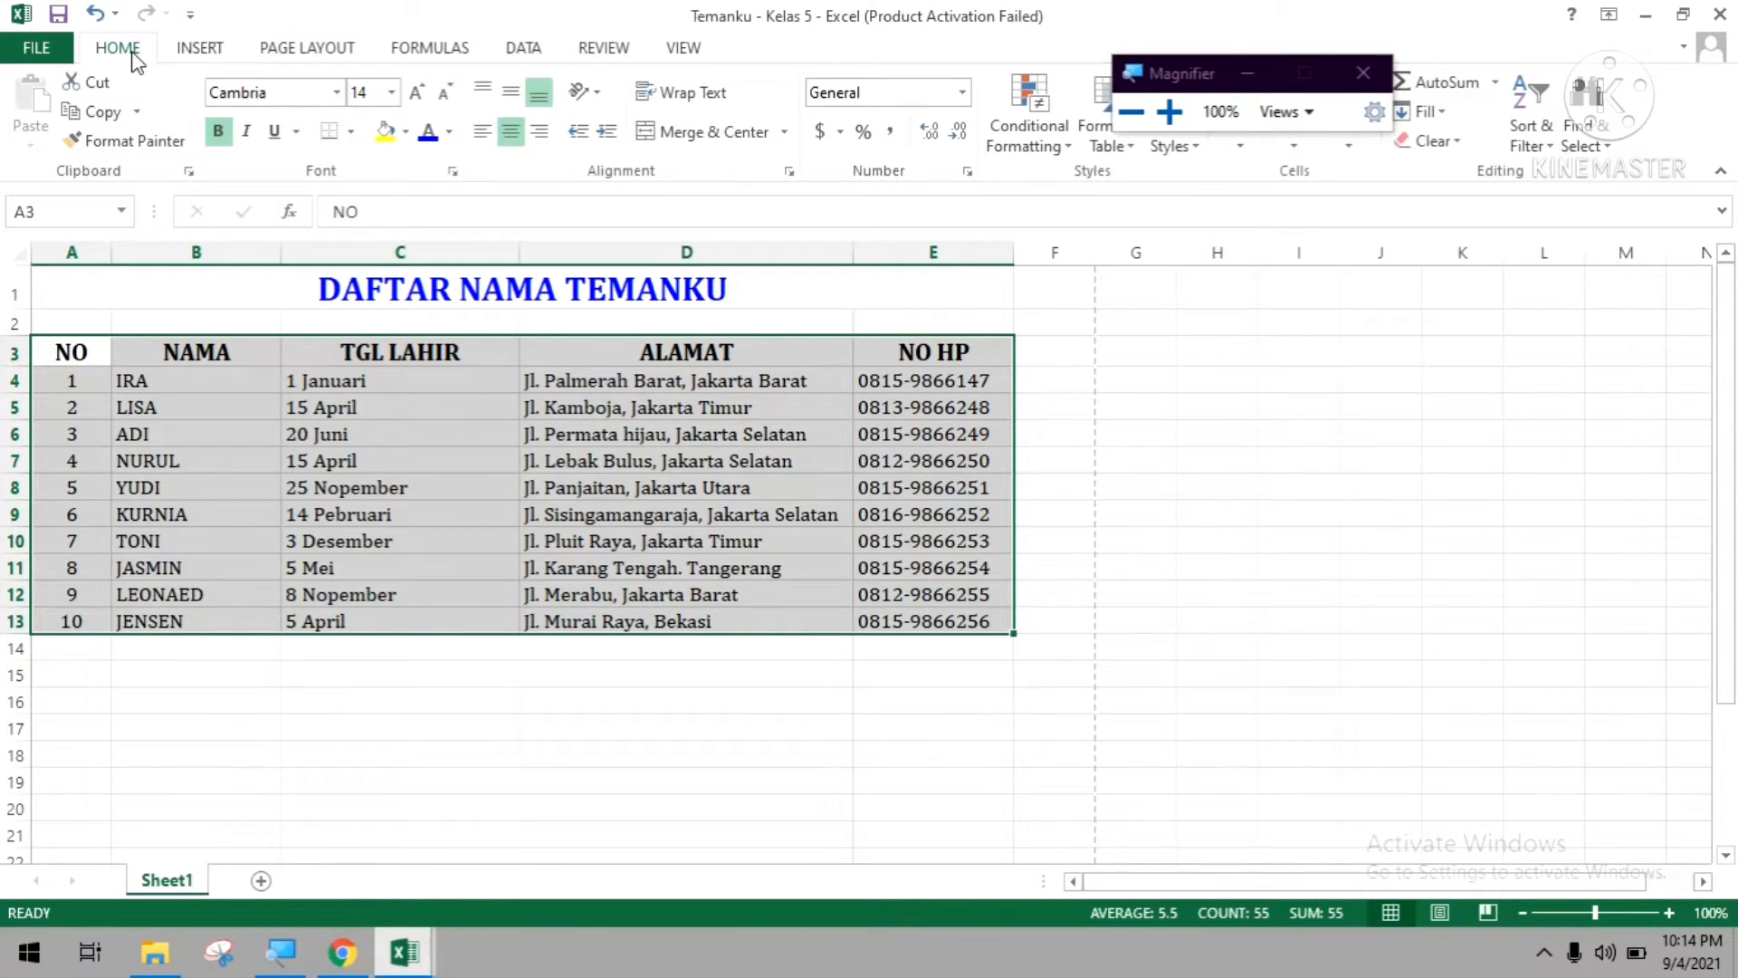
left_click(355, 132)
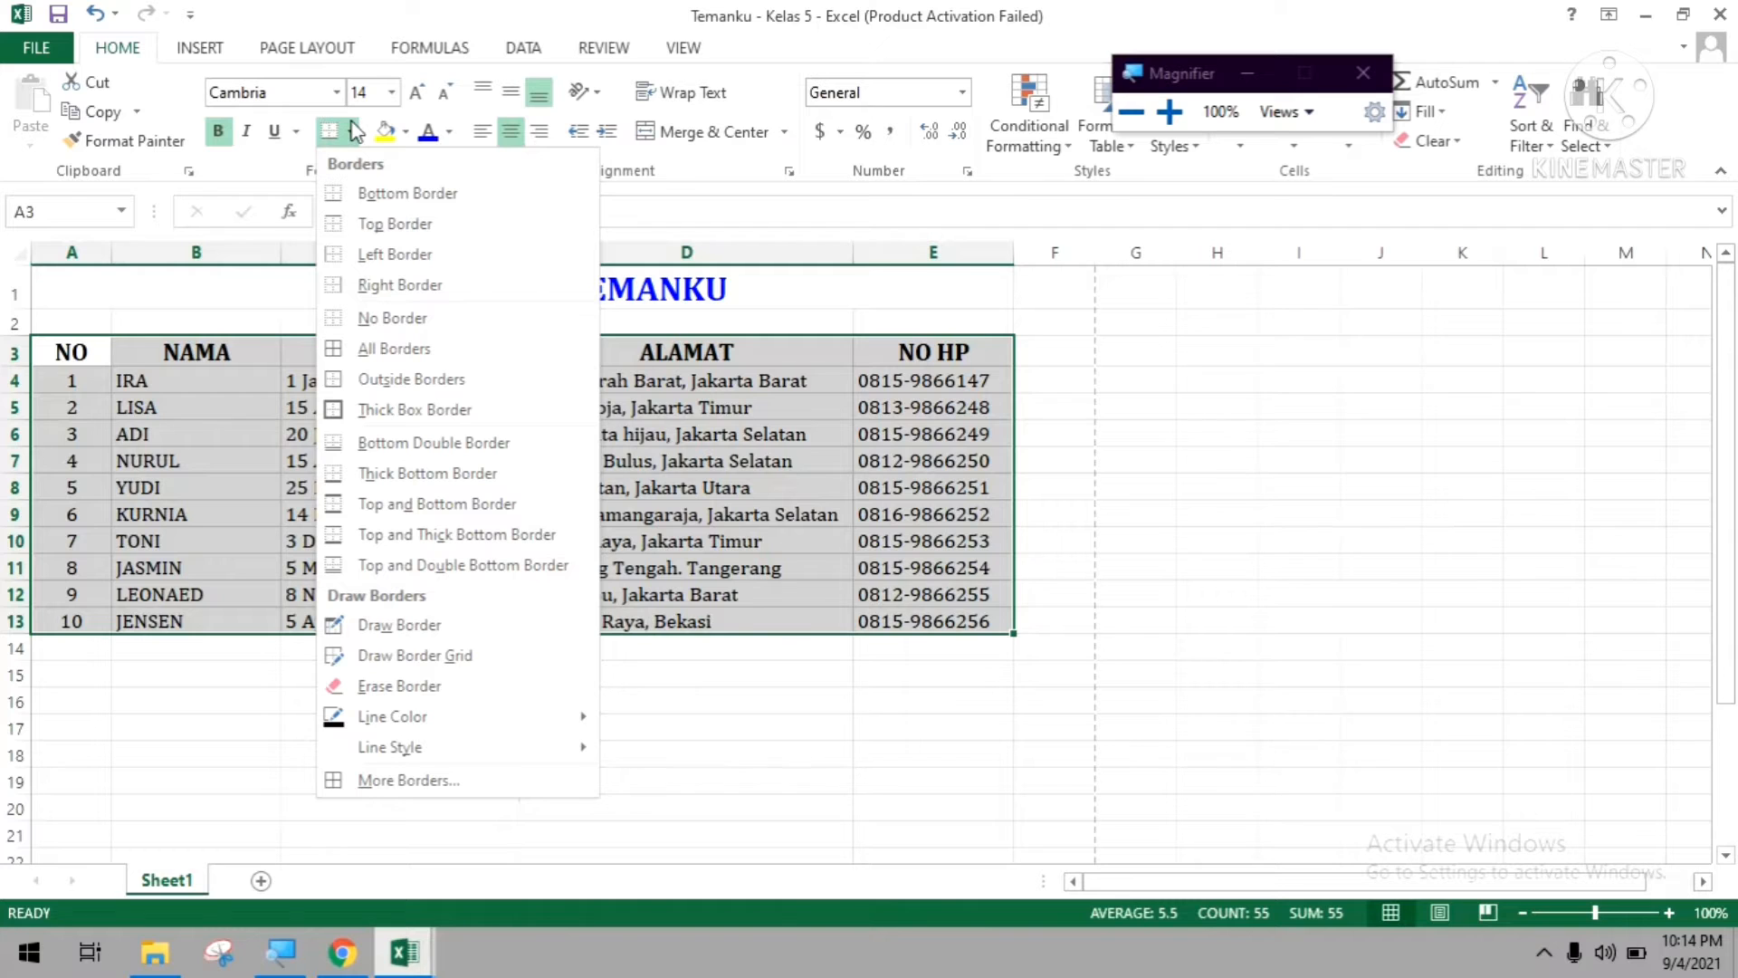
key("super+plus")
key("super+plus")
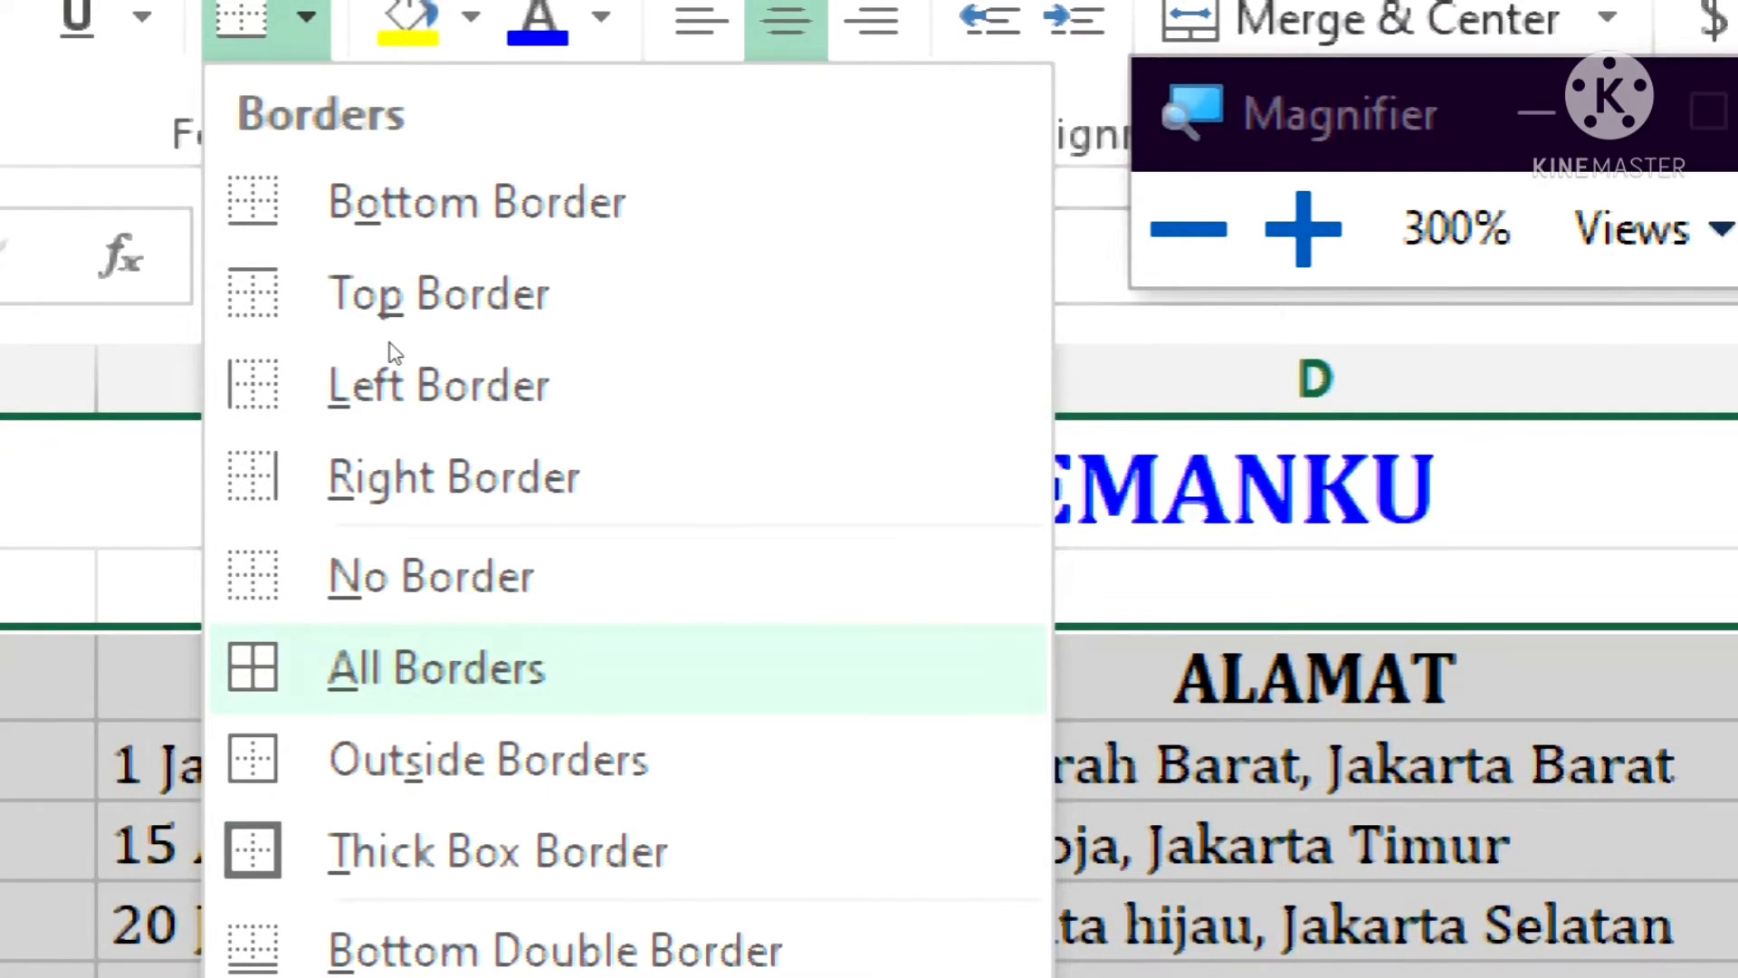
key("super+minus")
key("super+minus")
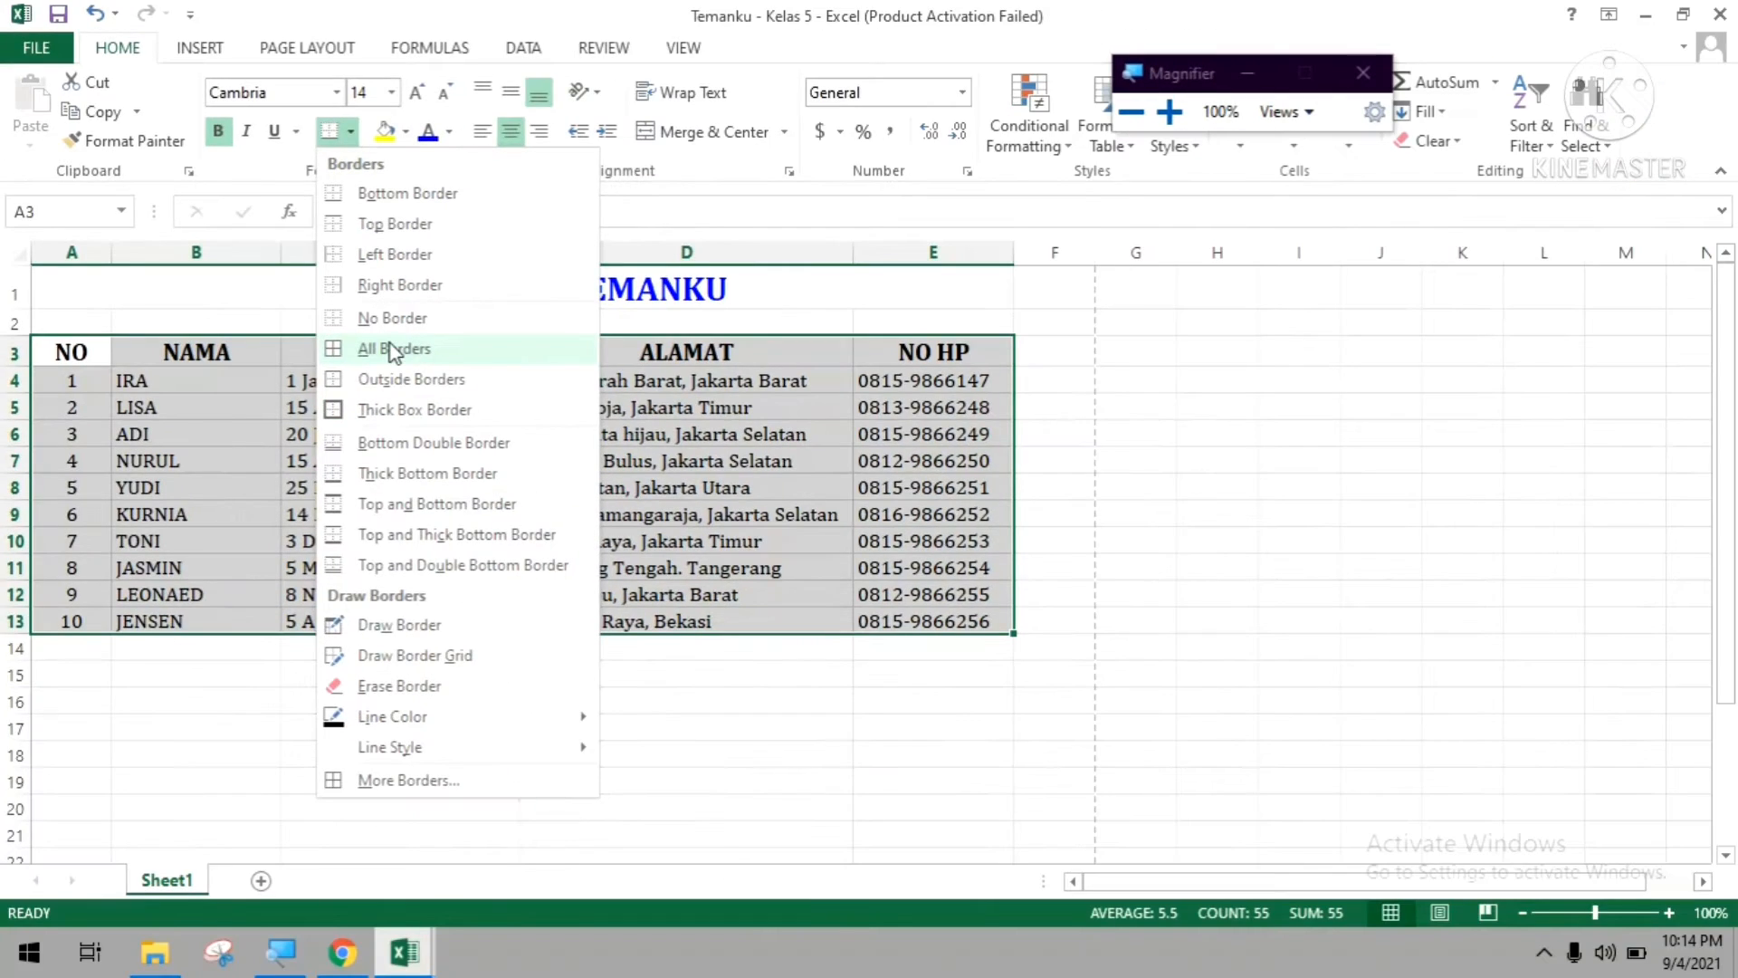
left_click(393, 350)
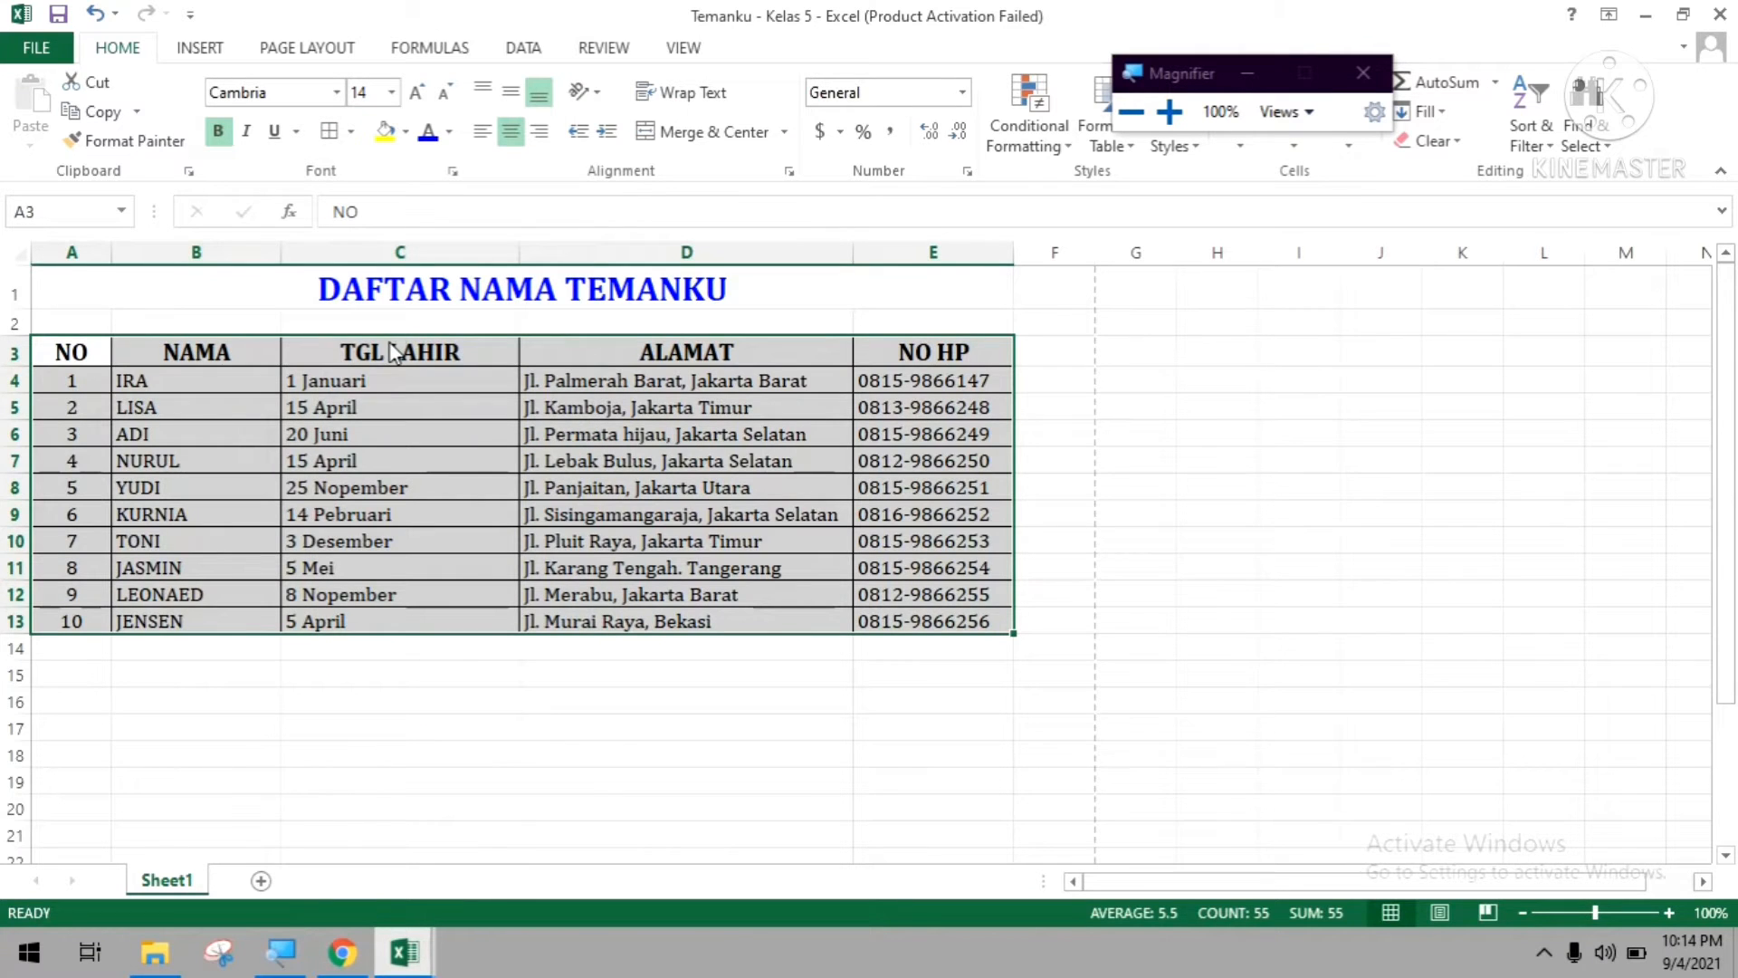
left_click(724, 599)
left_click(697, 834)
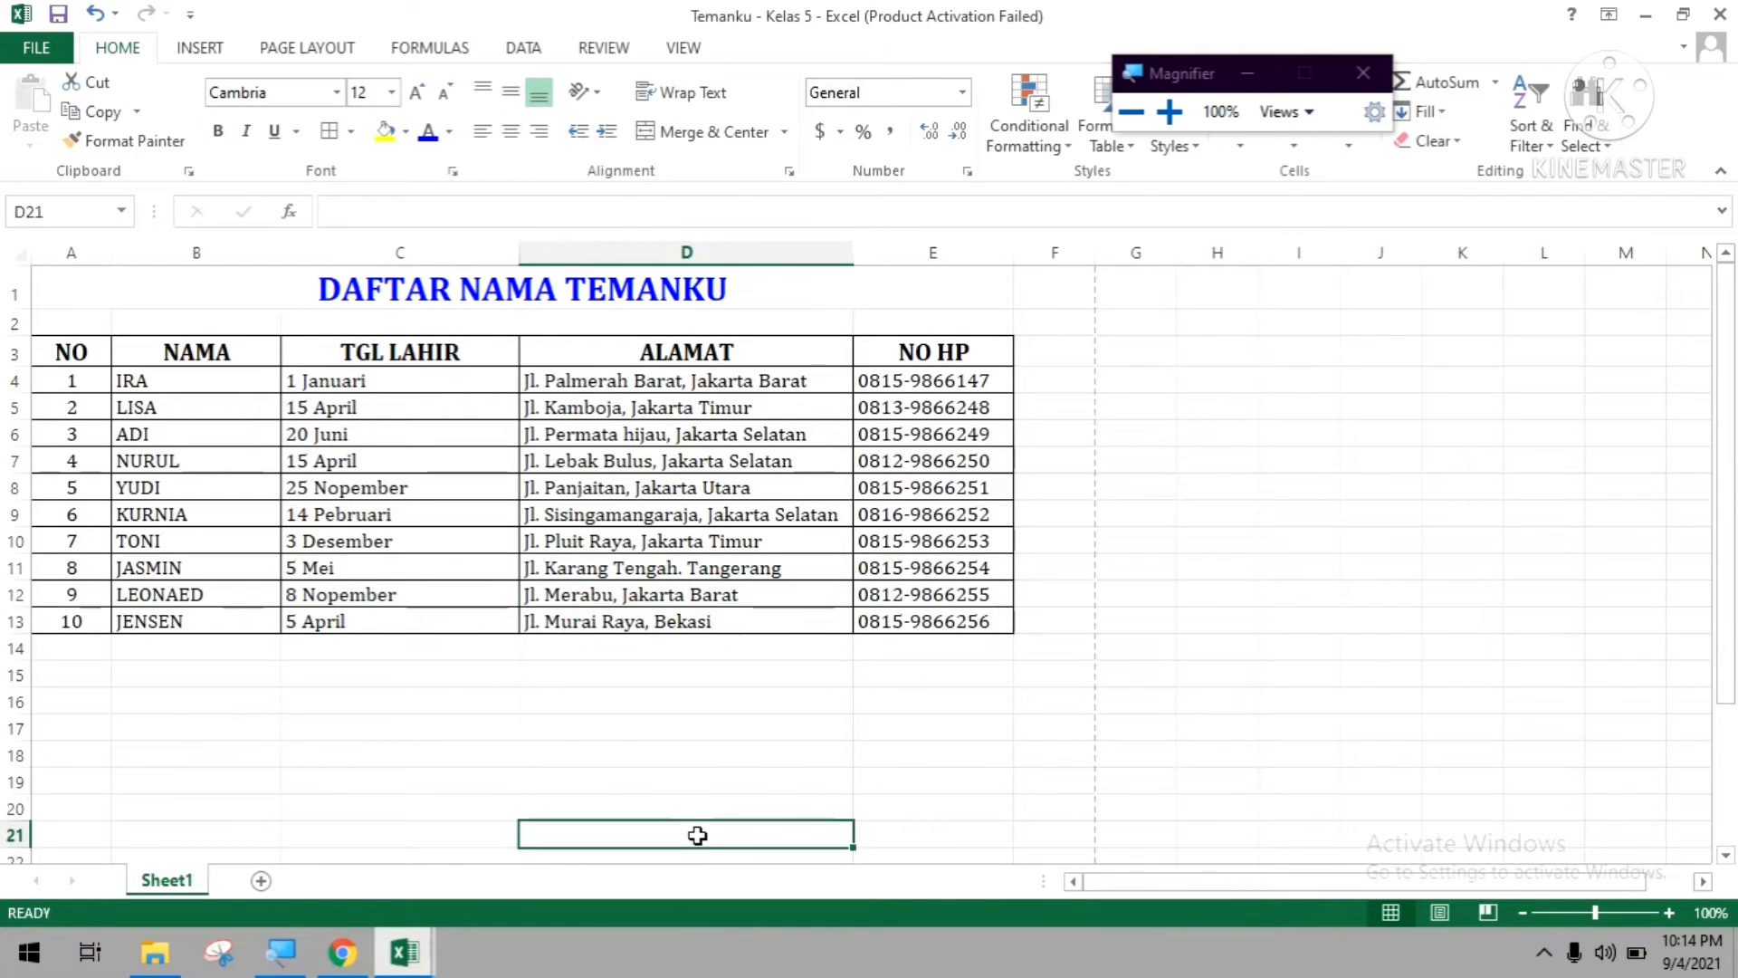
Examine the bordered table and its title in the print preview, then return to the worksheet.
key("ctrl+p")
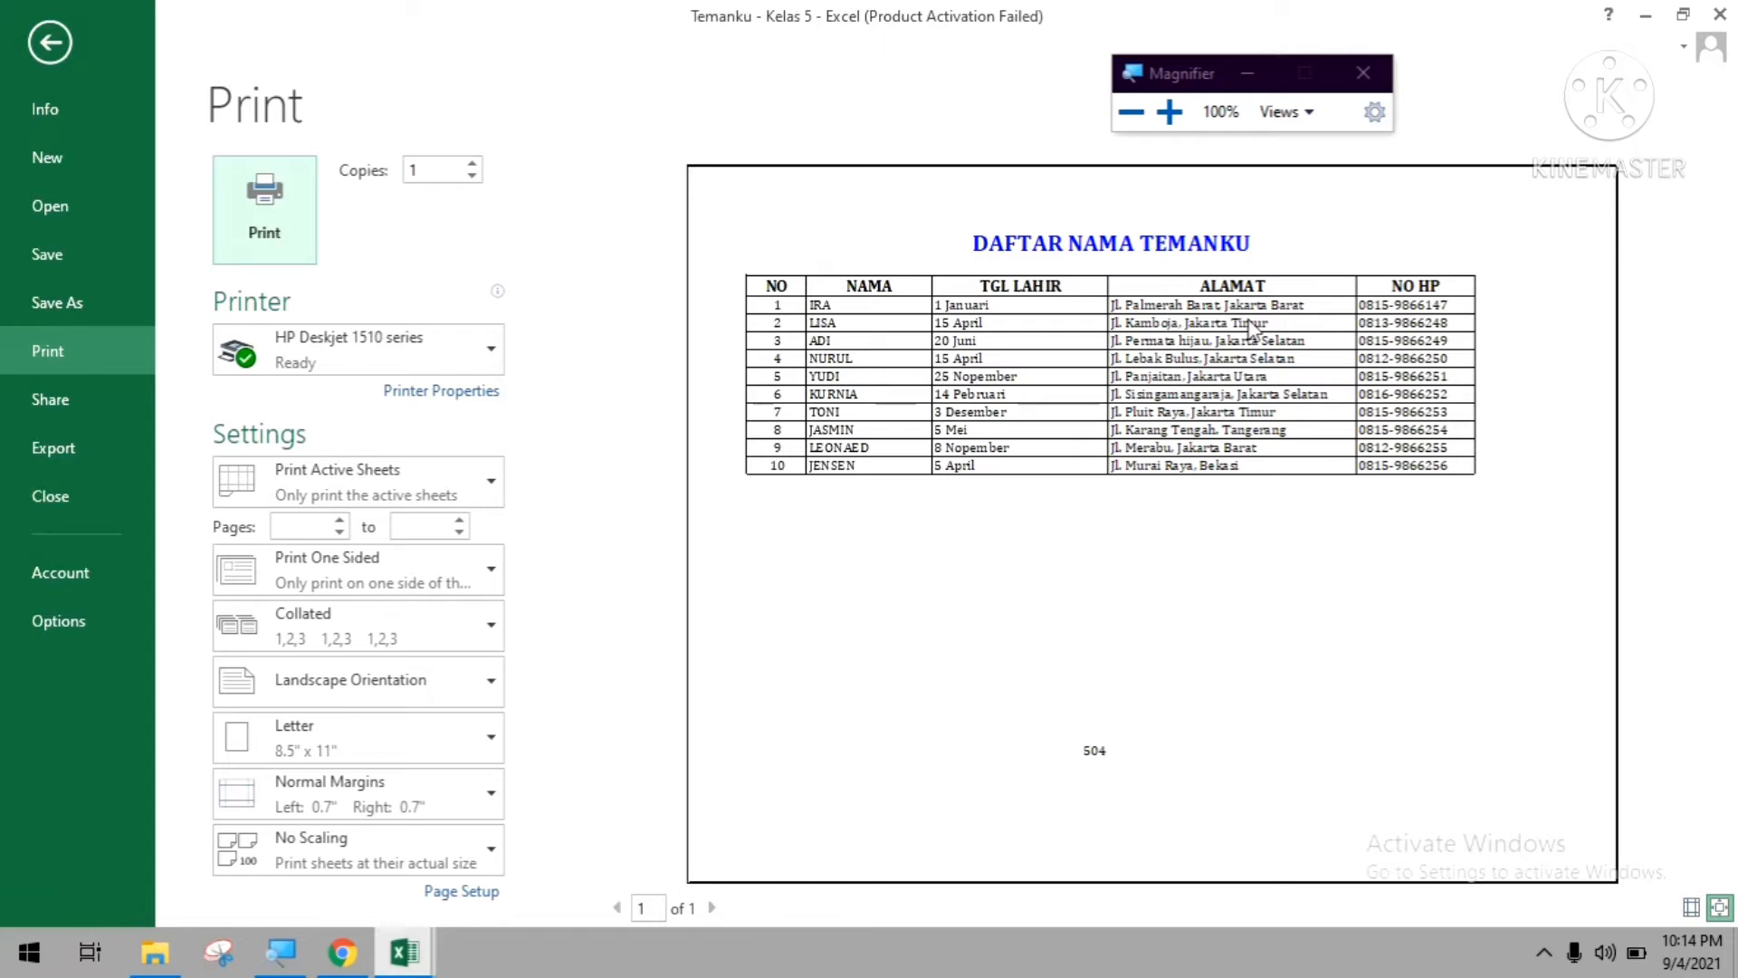
left_click(1204, 453)
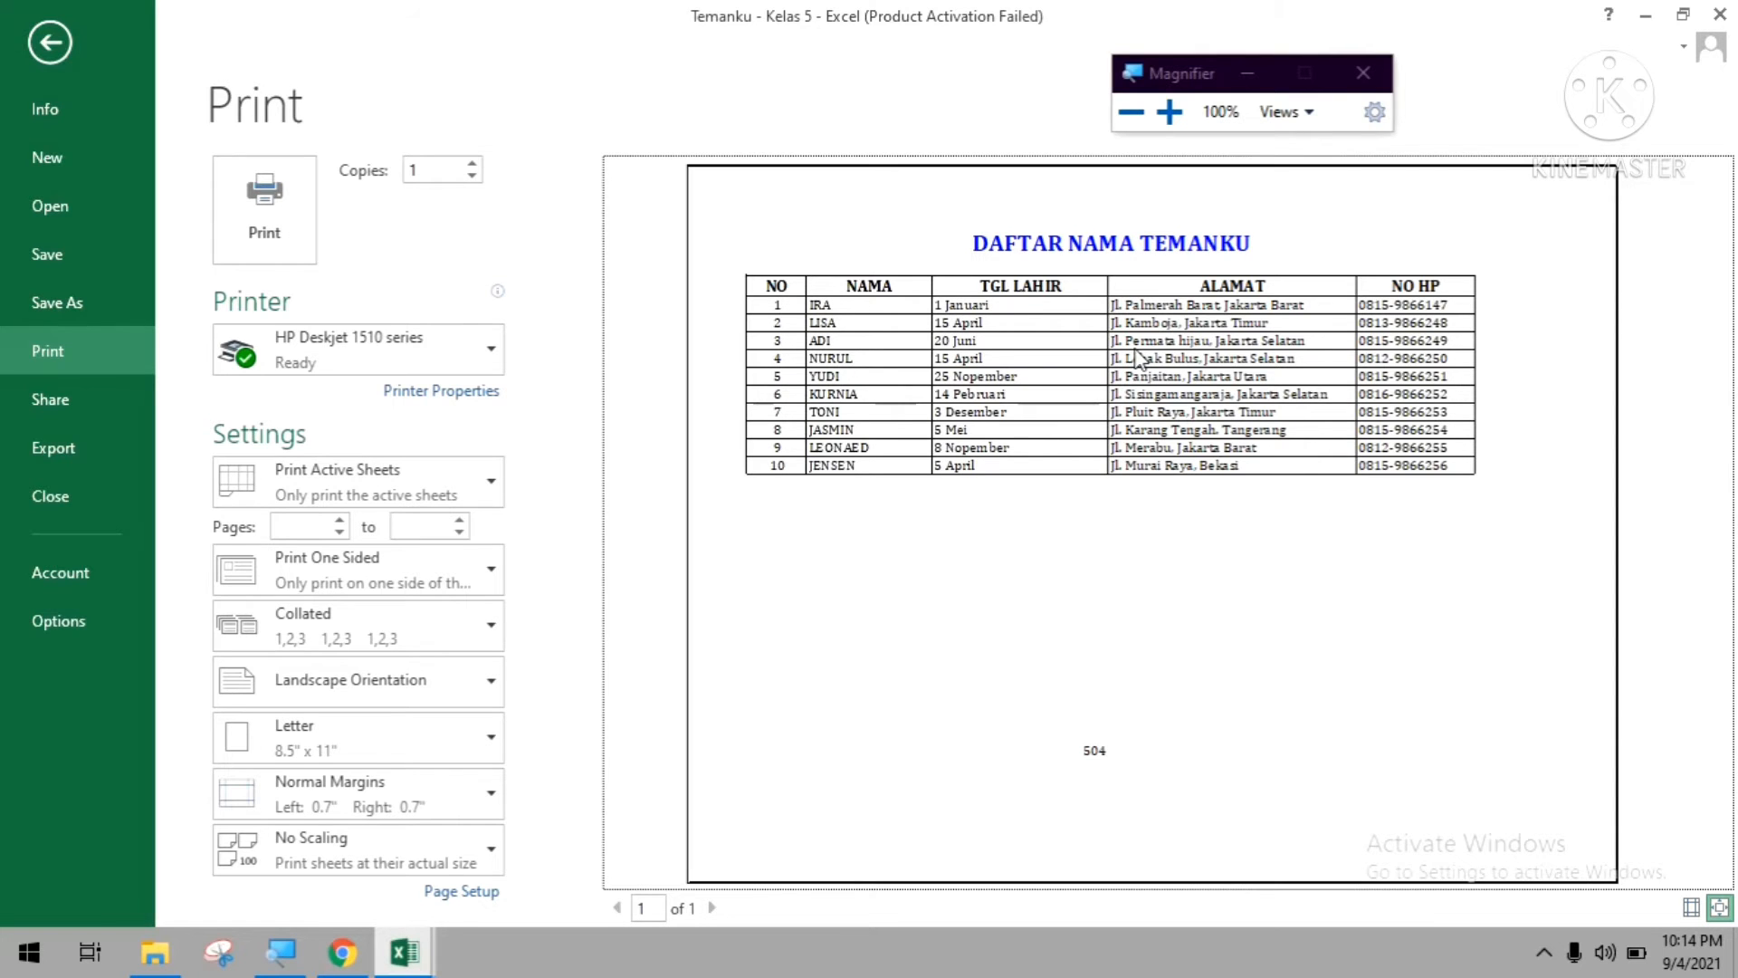
key("super+plus")
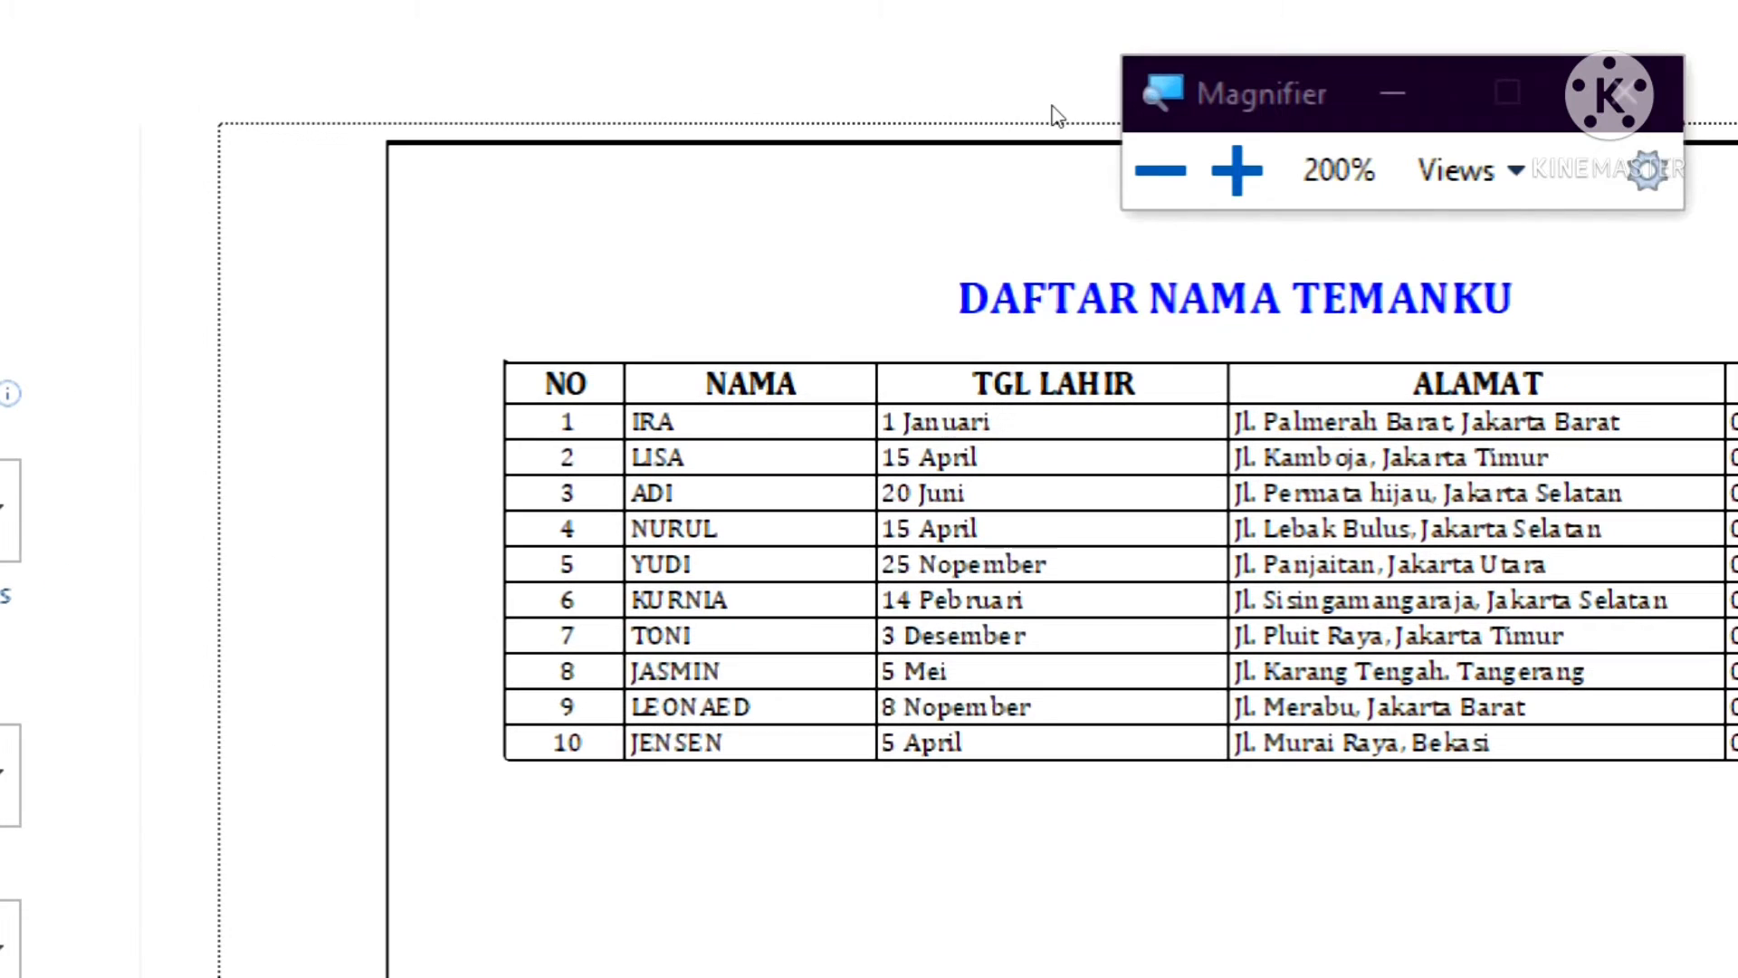
key("super+minus")
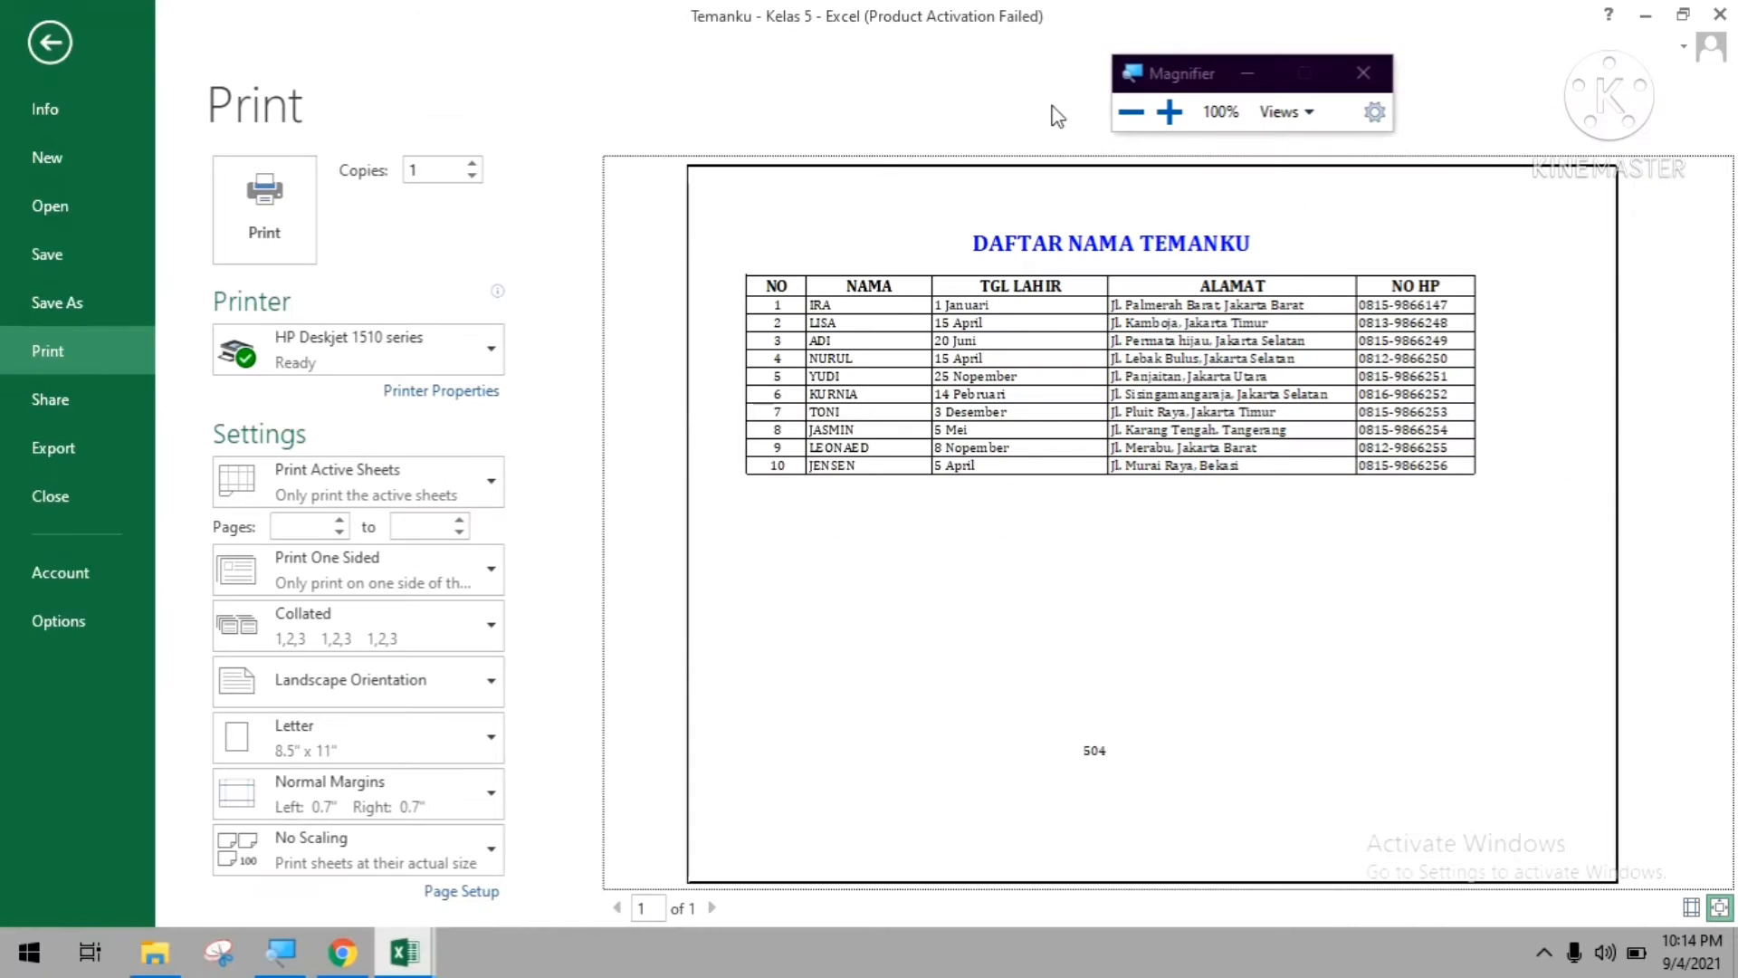
left_click(35, 39)
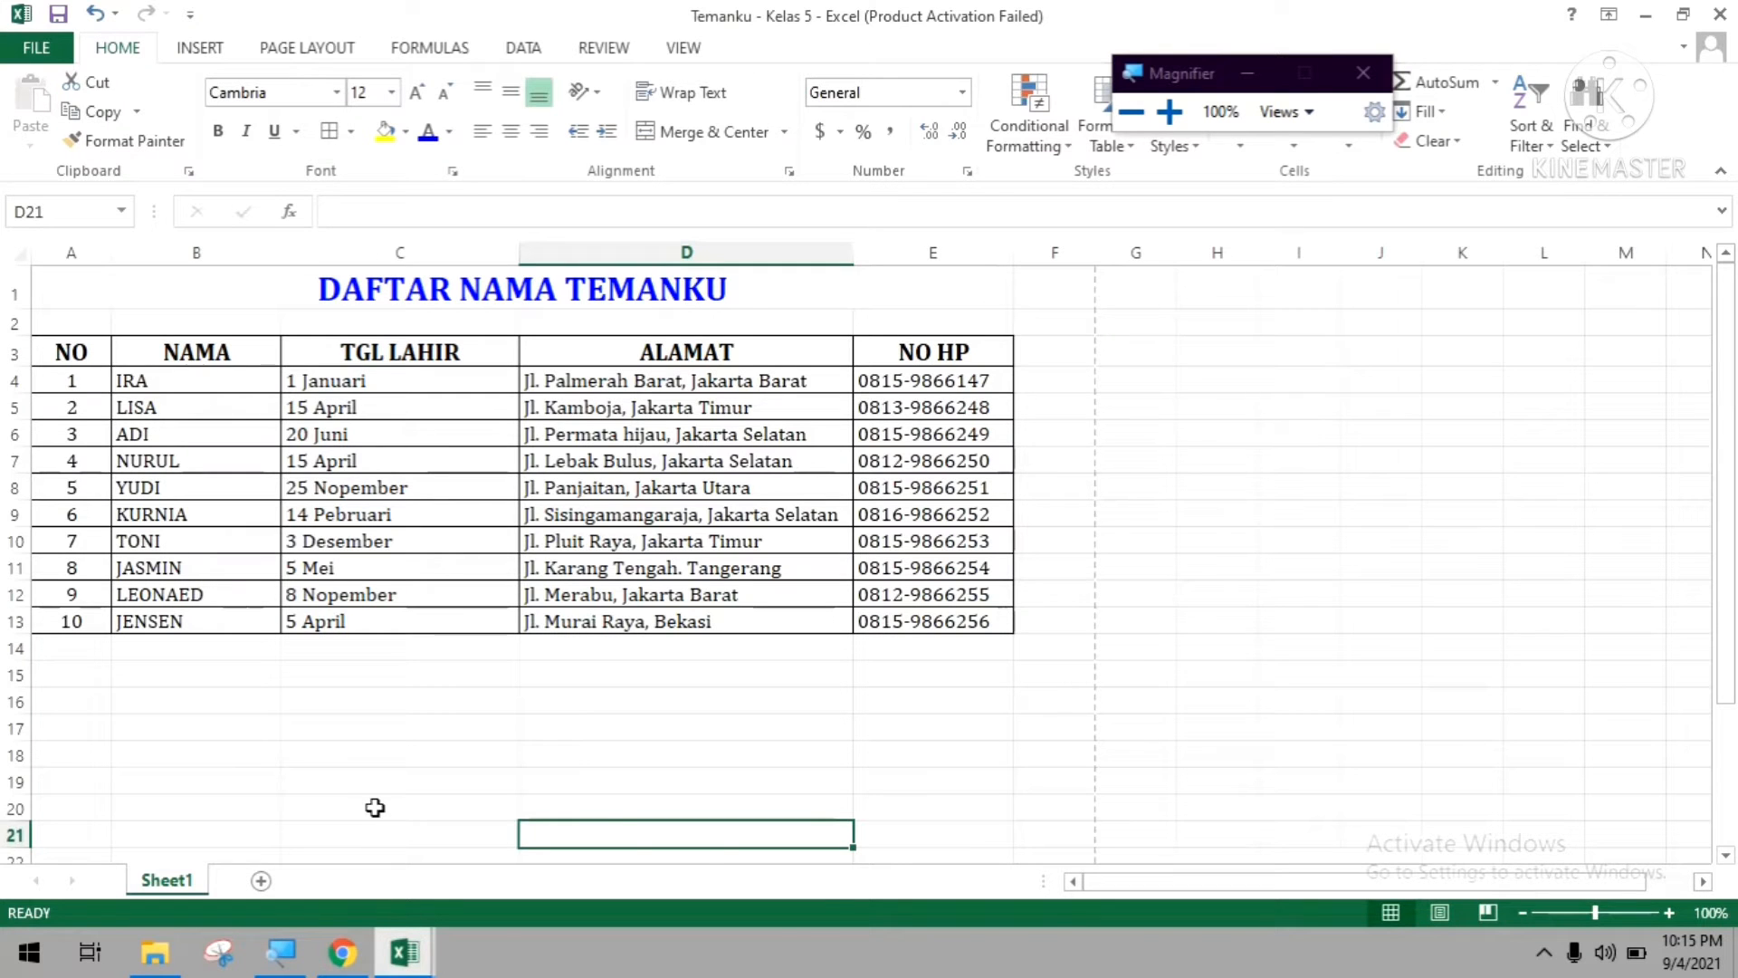
left_click(376, 362)
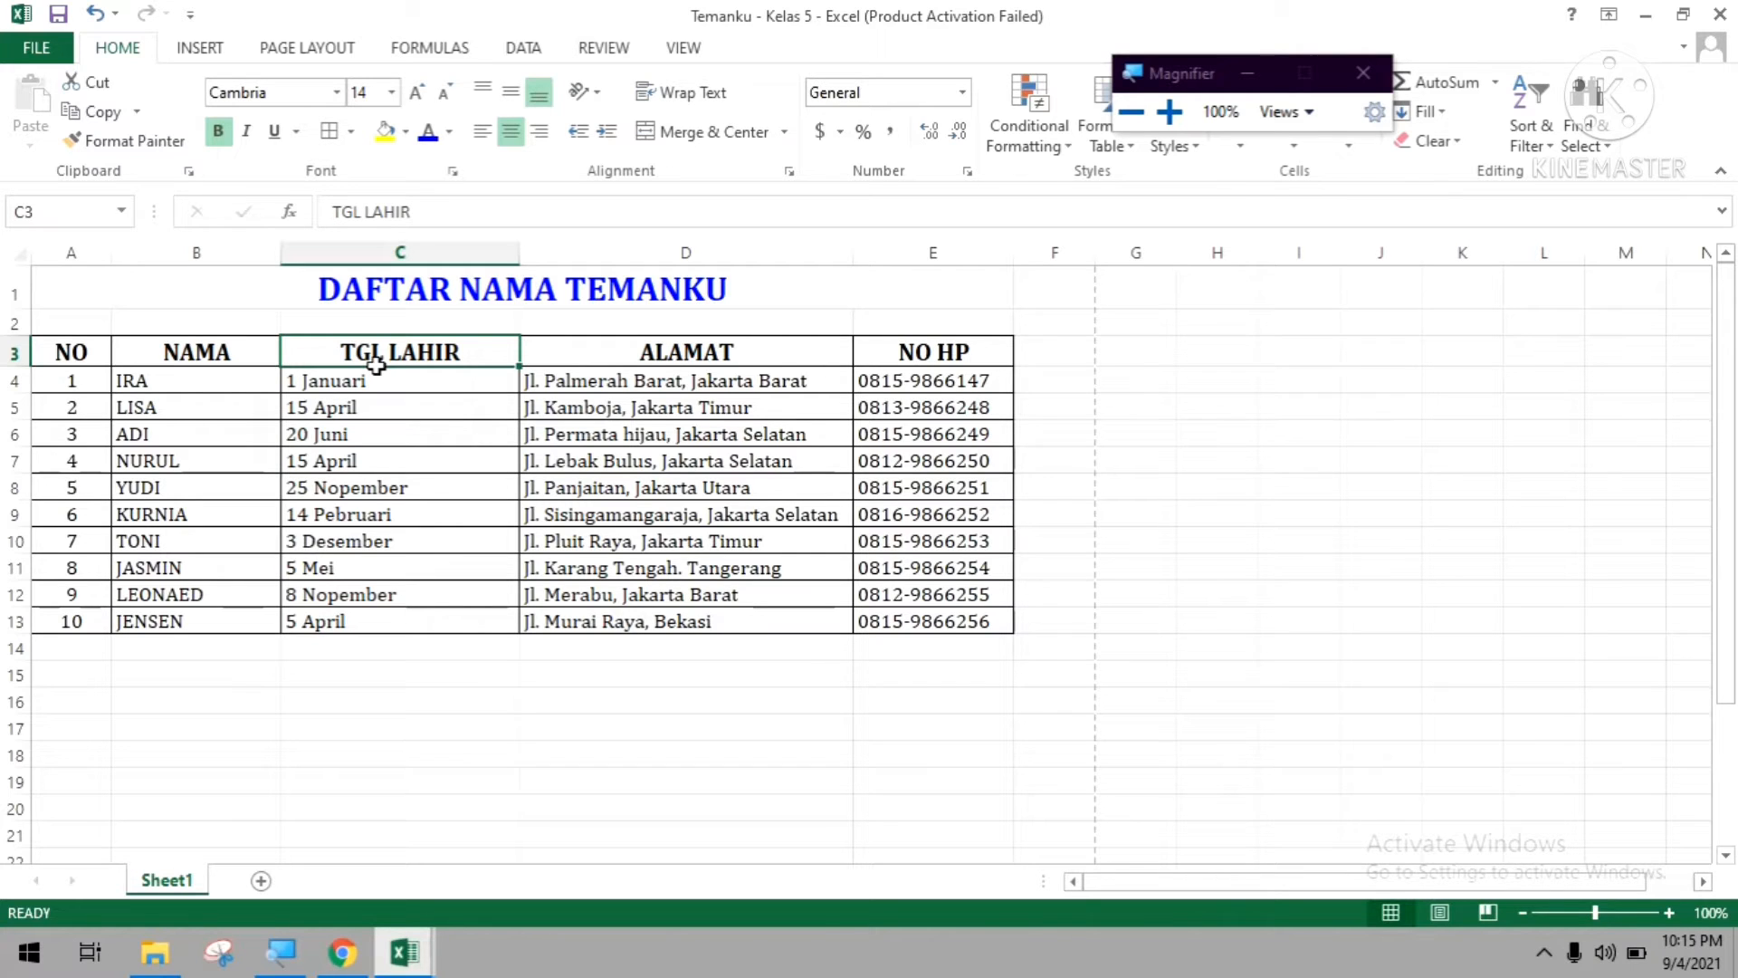
left_click(131, 382)
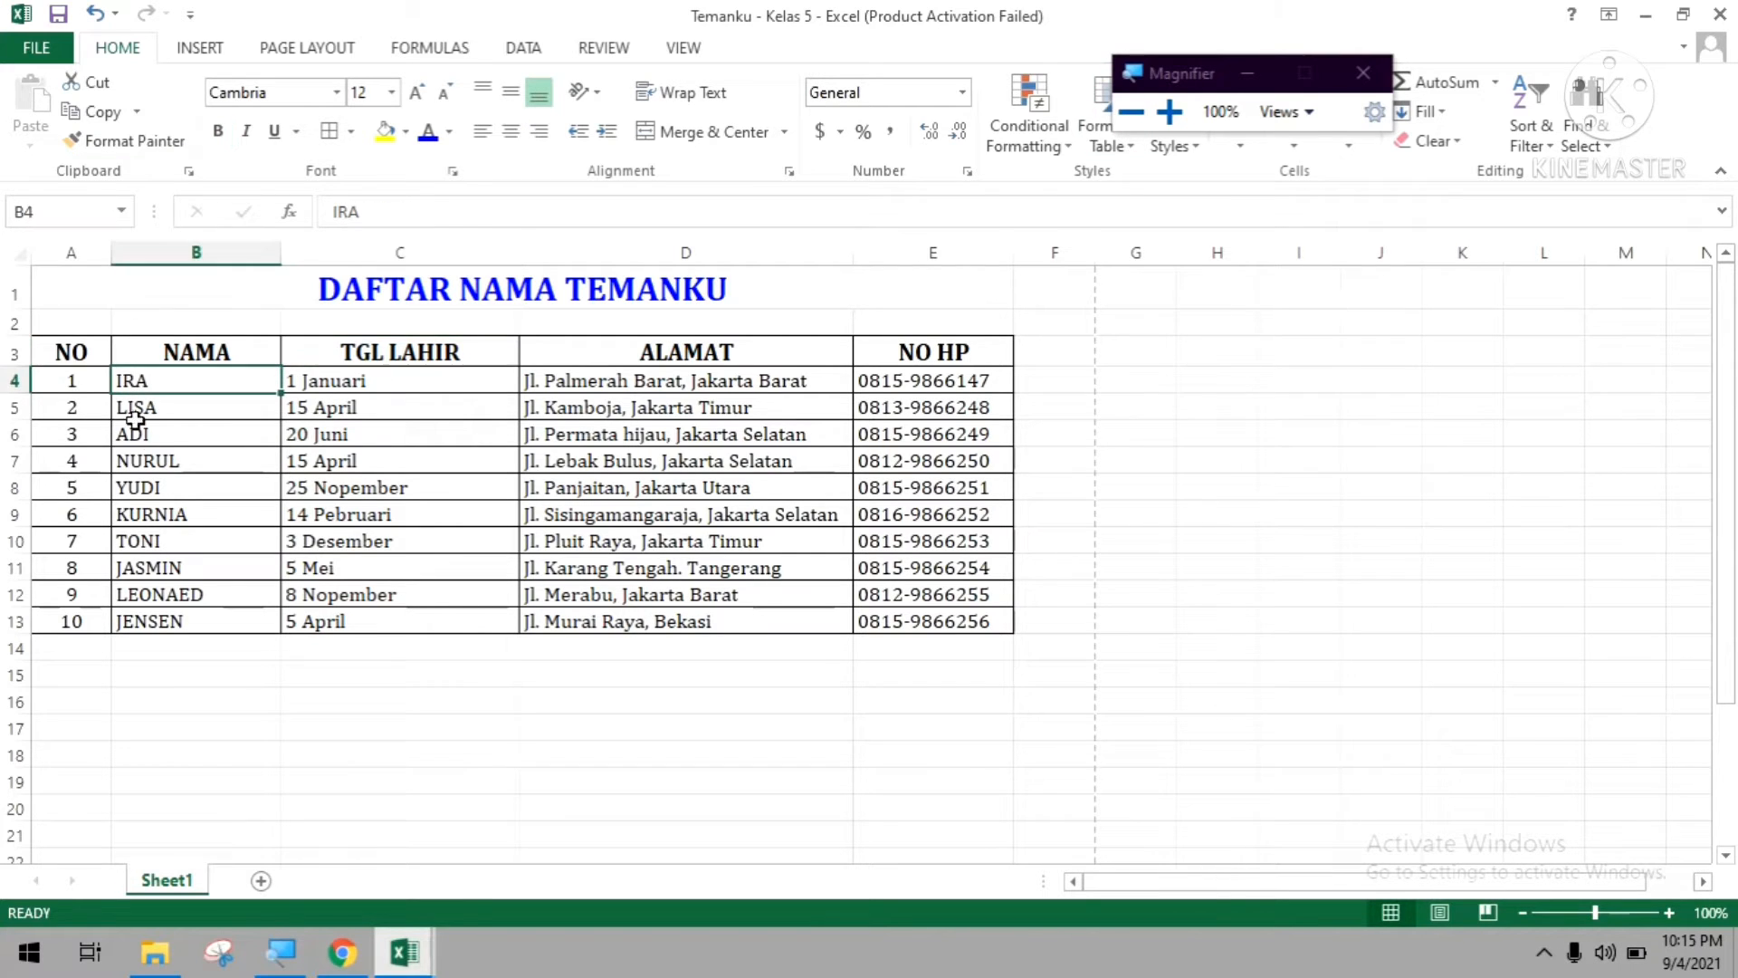
left_click(60, 354)
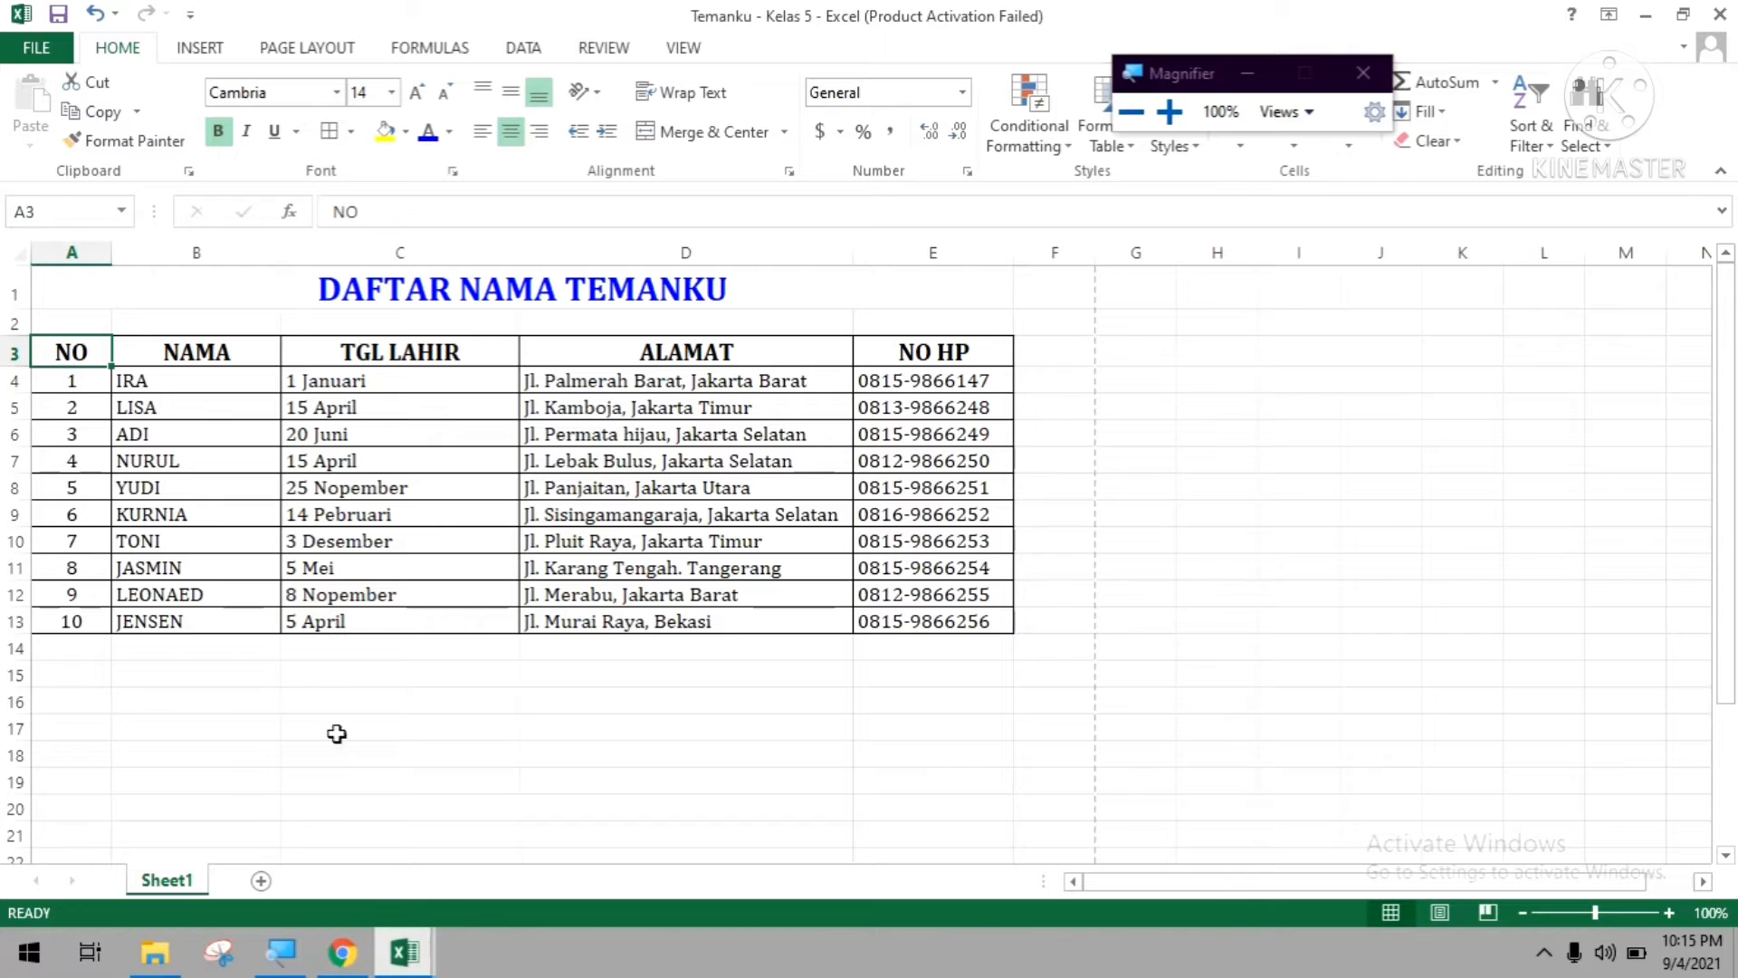
left_click(192, 683)
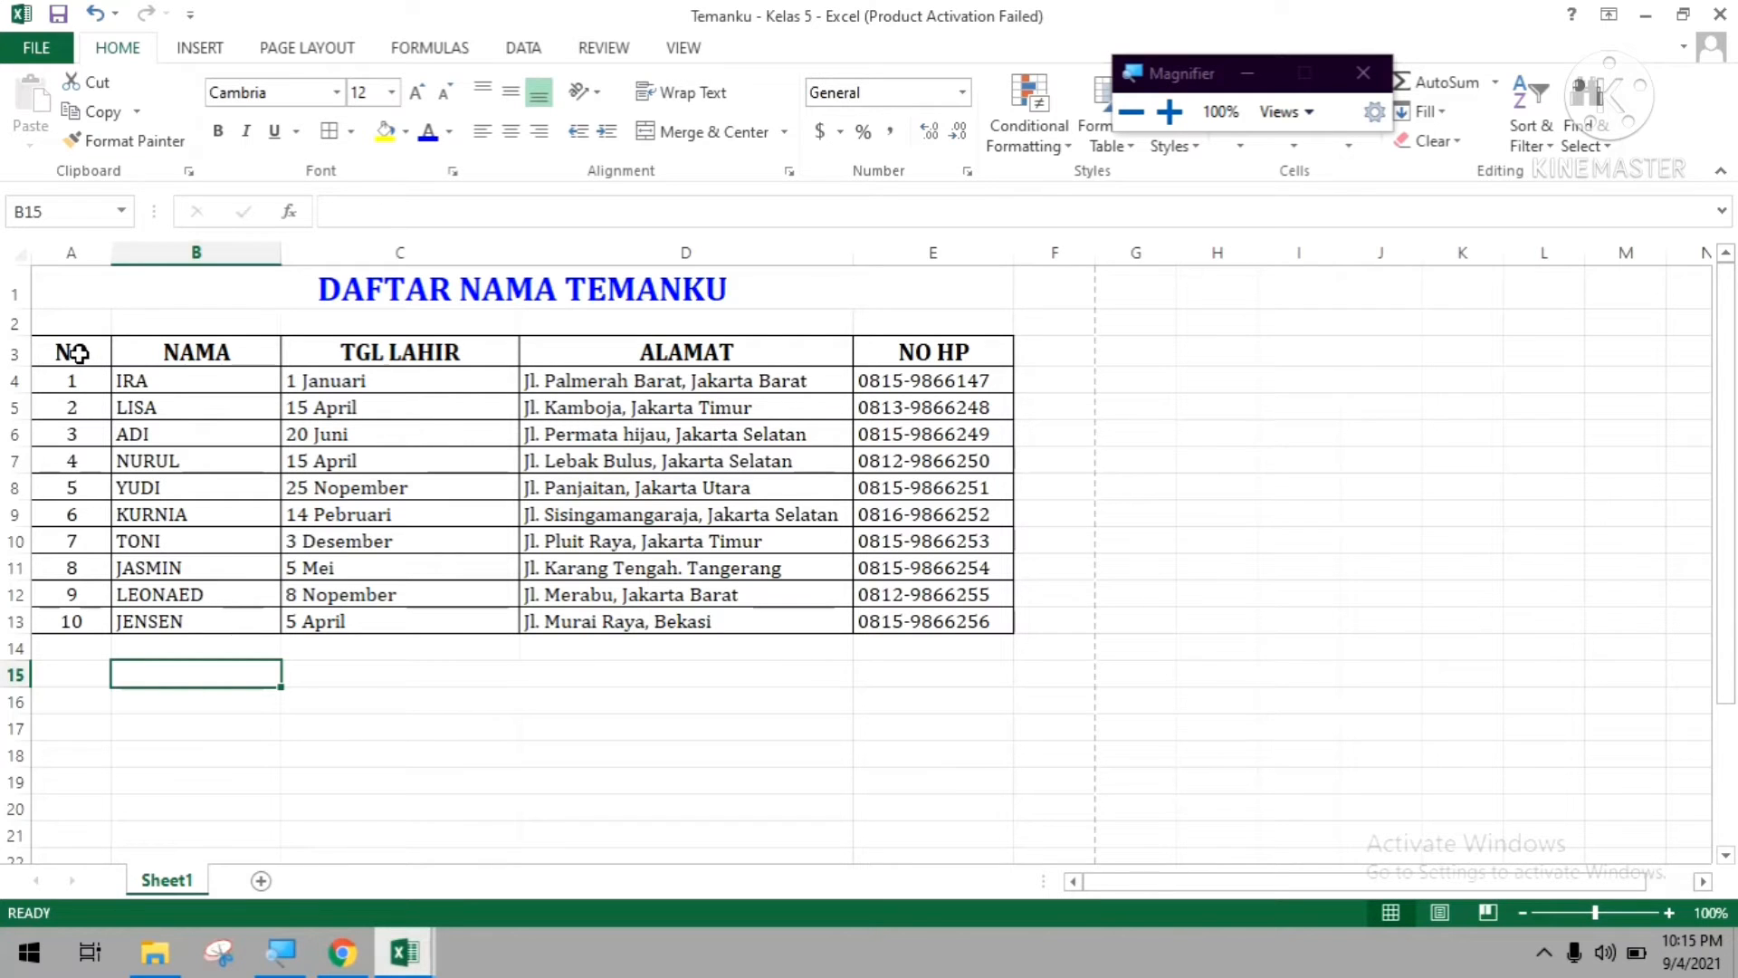
left_click_drag(78, 353, 88, 637)
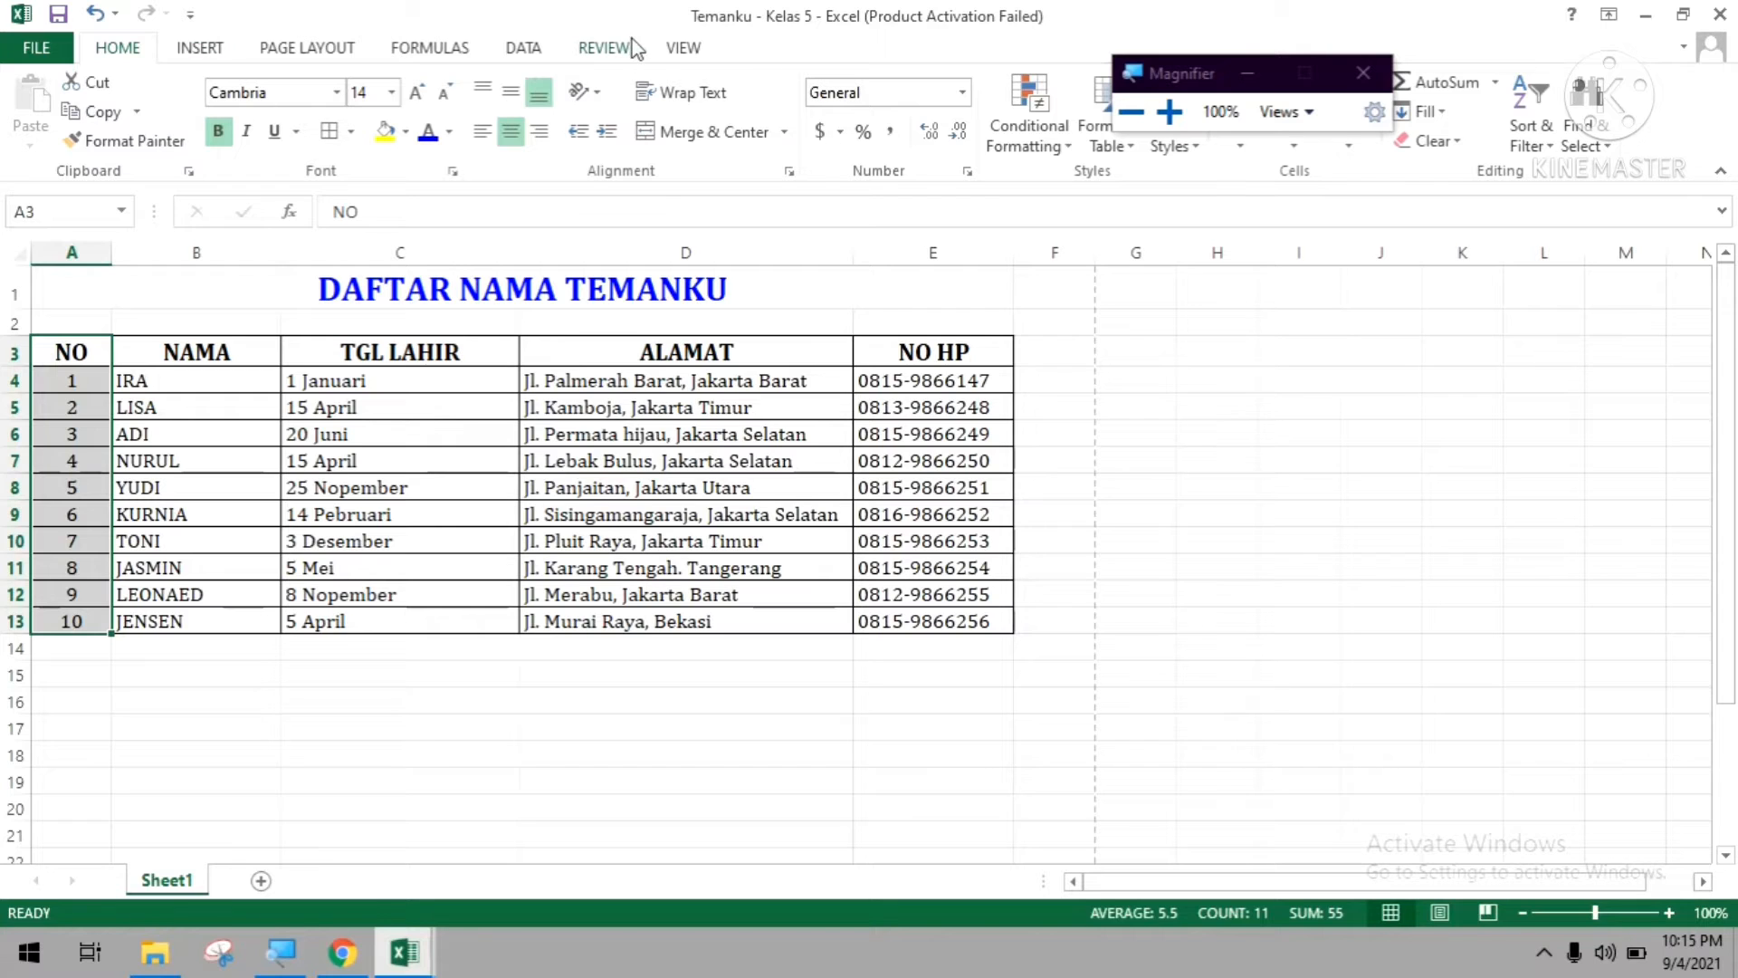
left_click(326, 544)
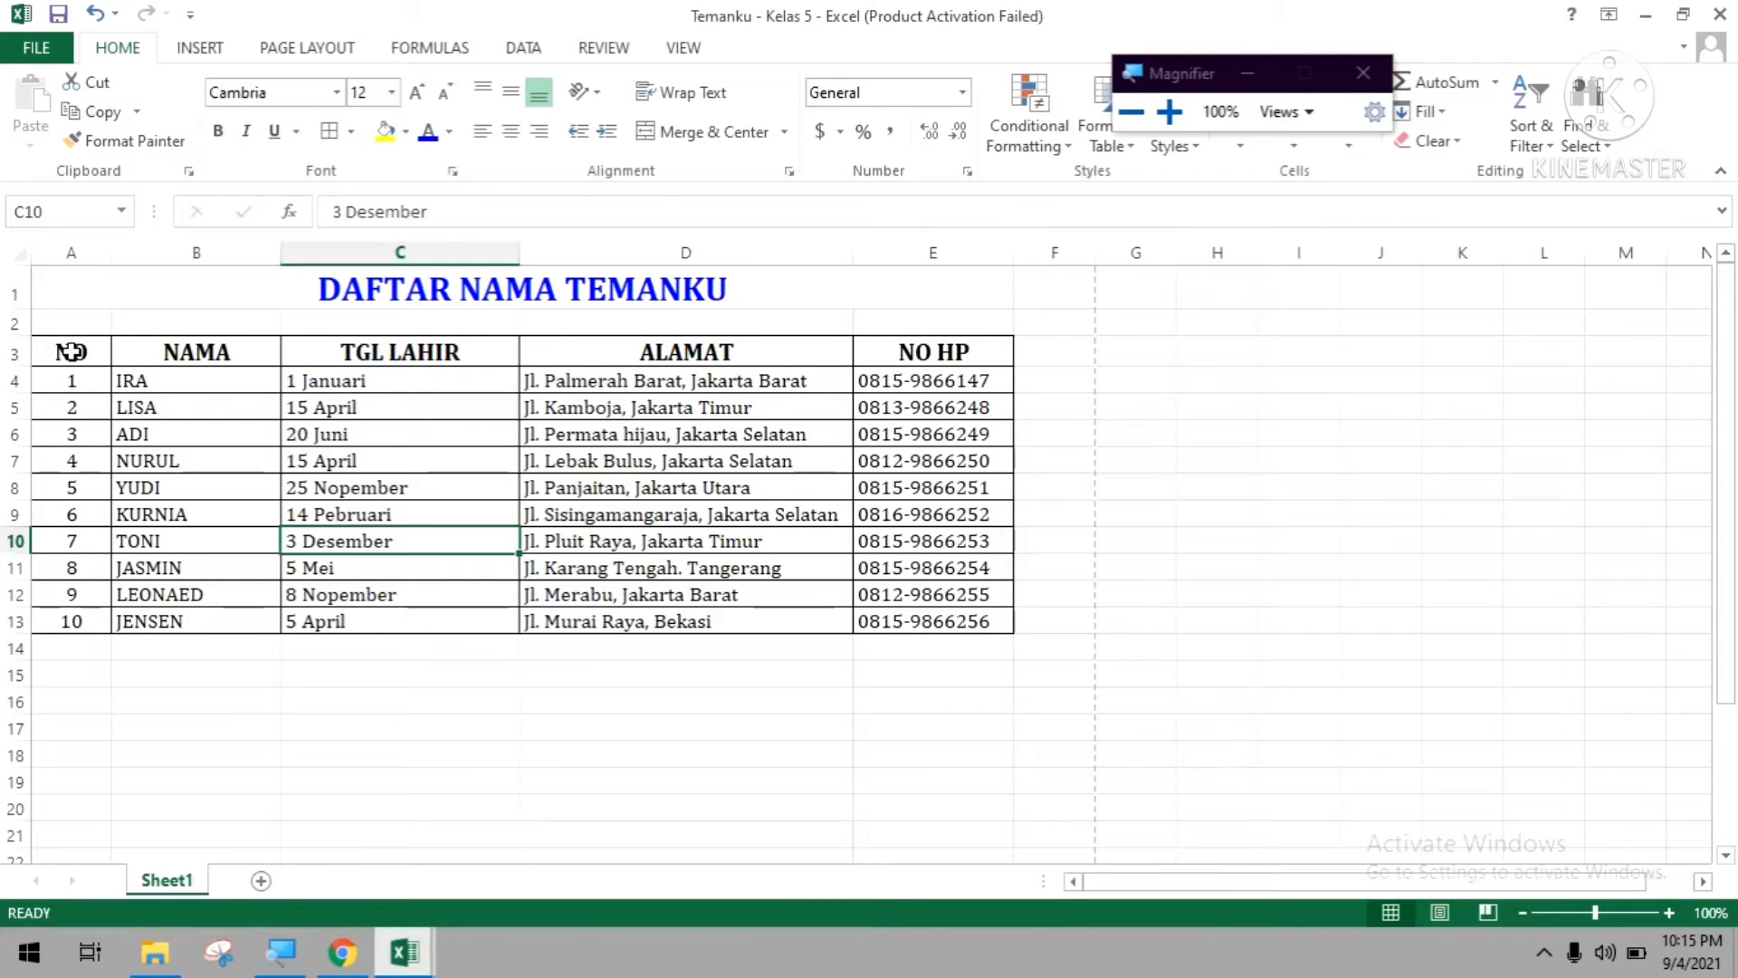
Select the NO column of the table from its heading down to number 10, A3:A13.
left_click_drag(70, 351, 65, 625)
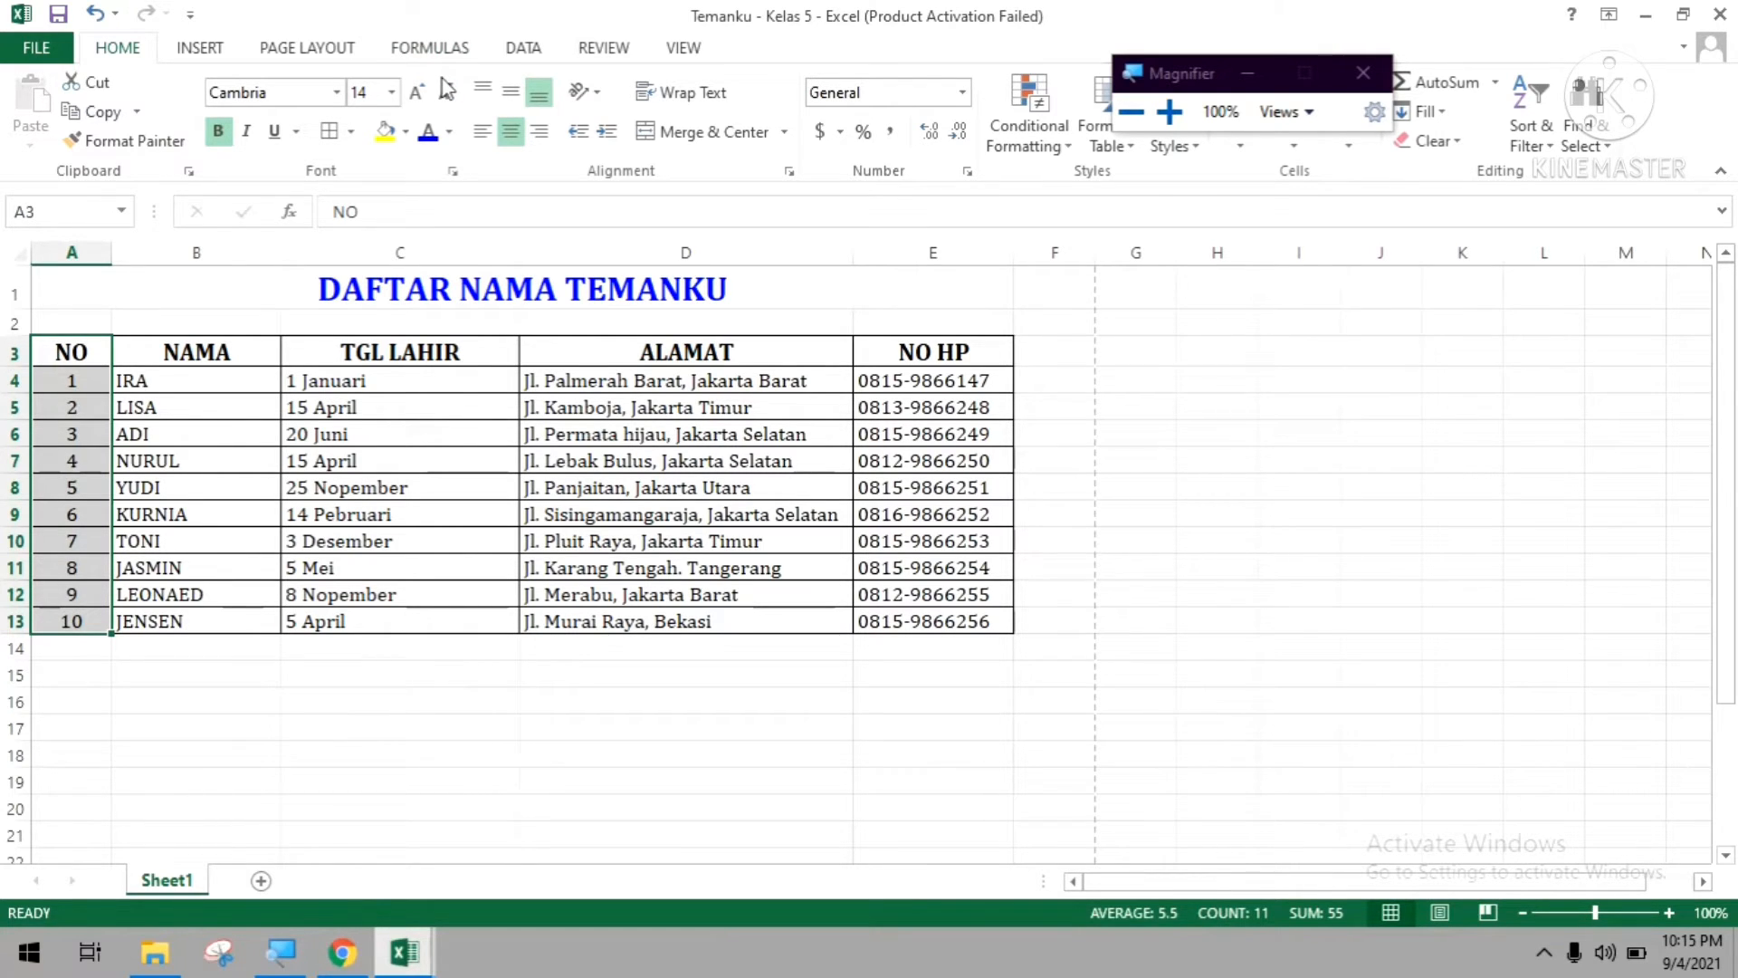
key("super+plus")
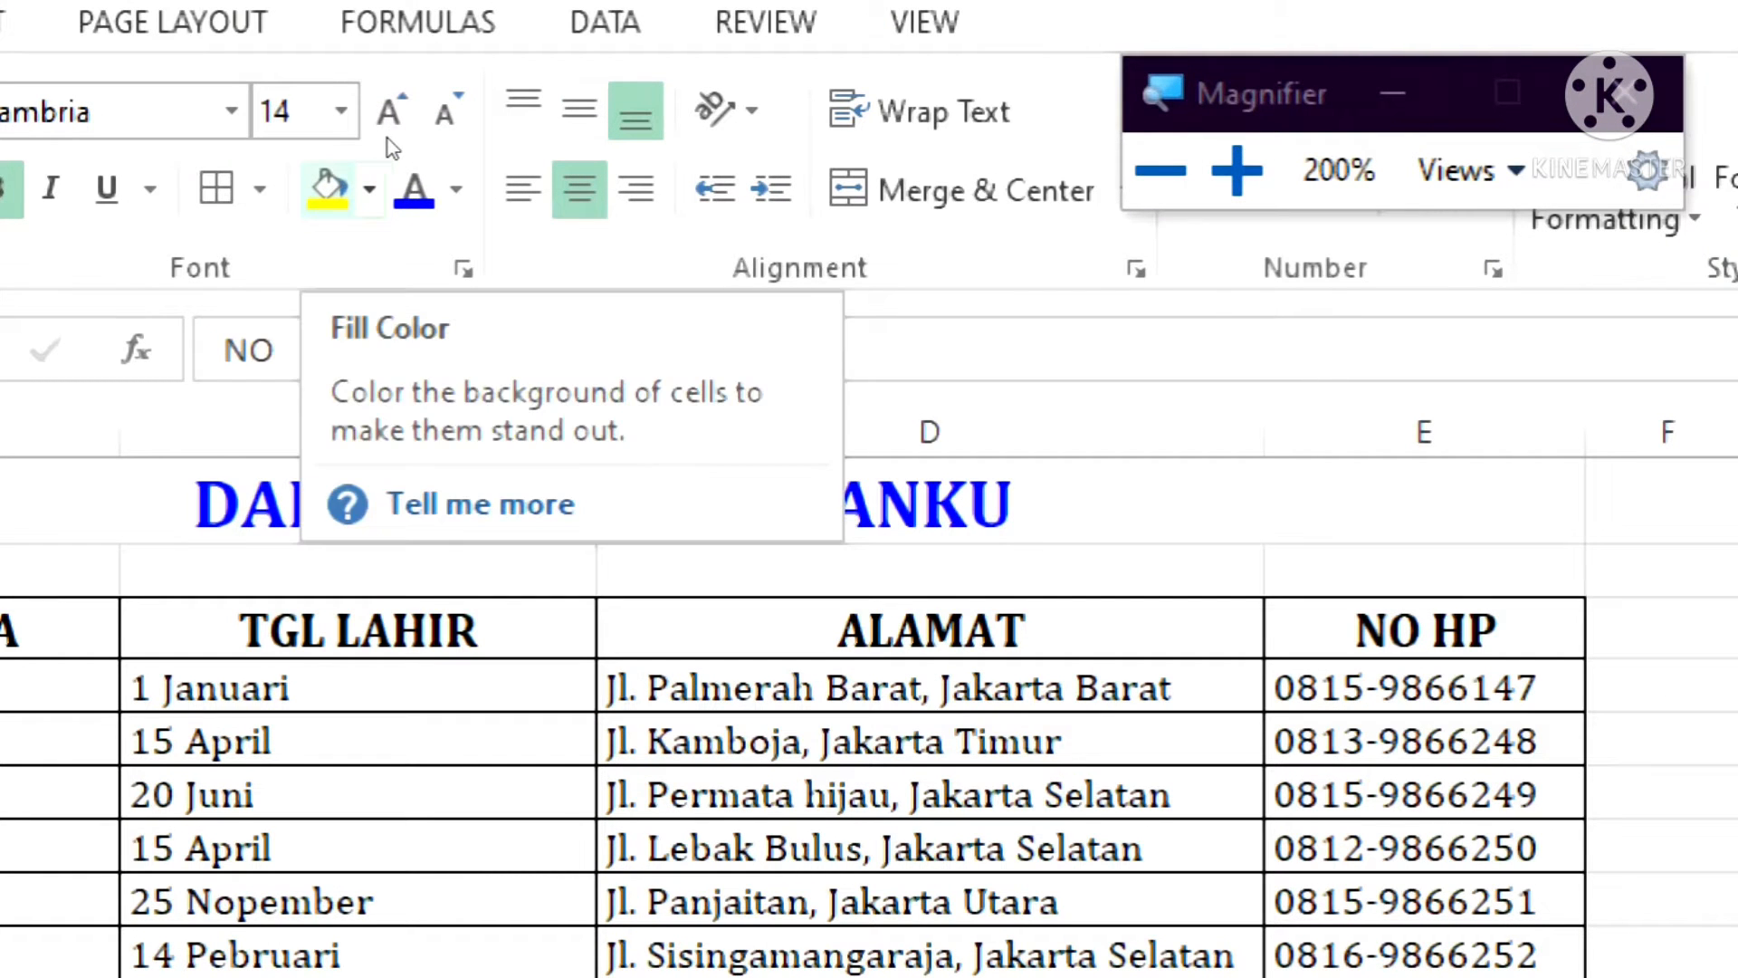
left_click(369, 188)
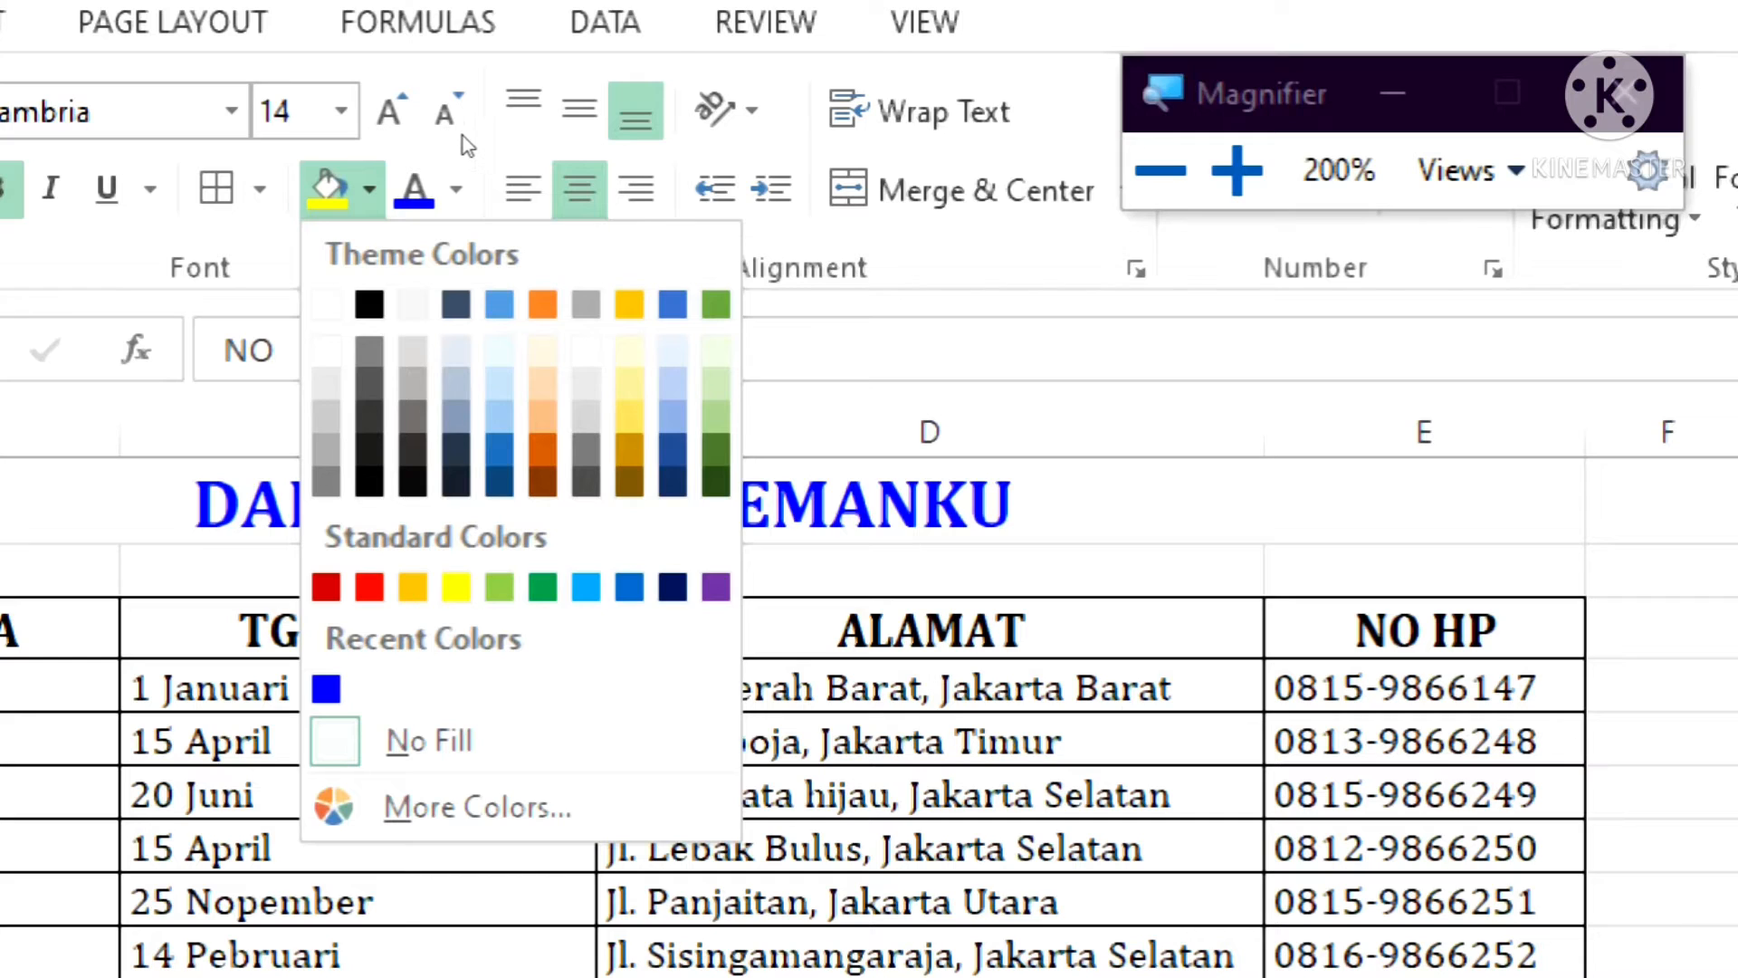
left_click(454, 188)
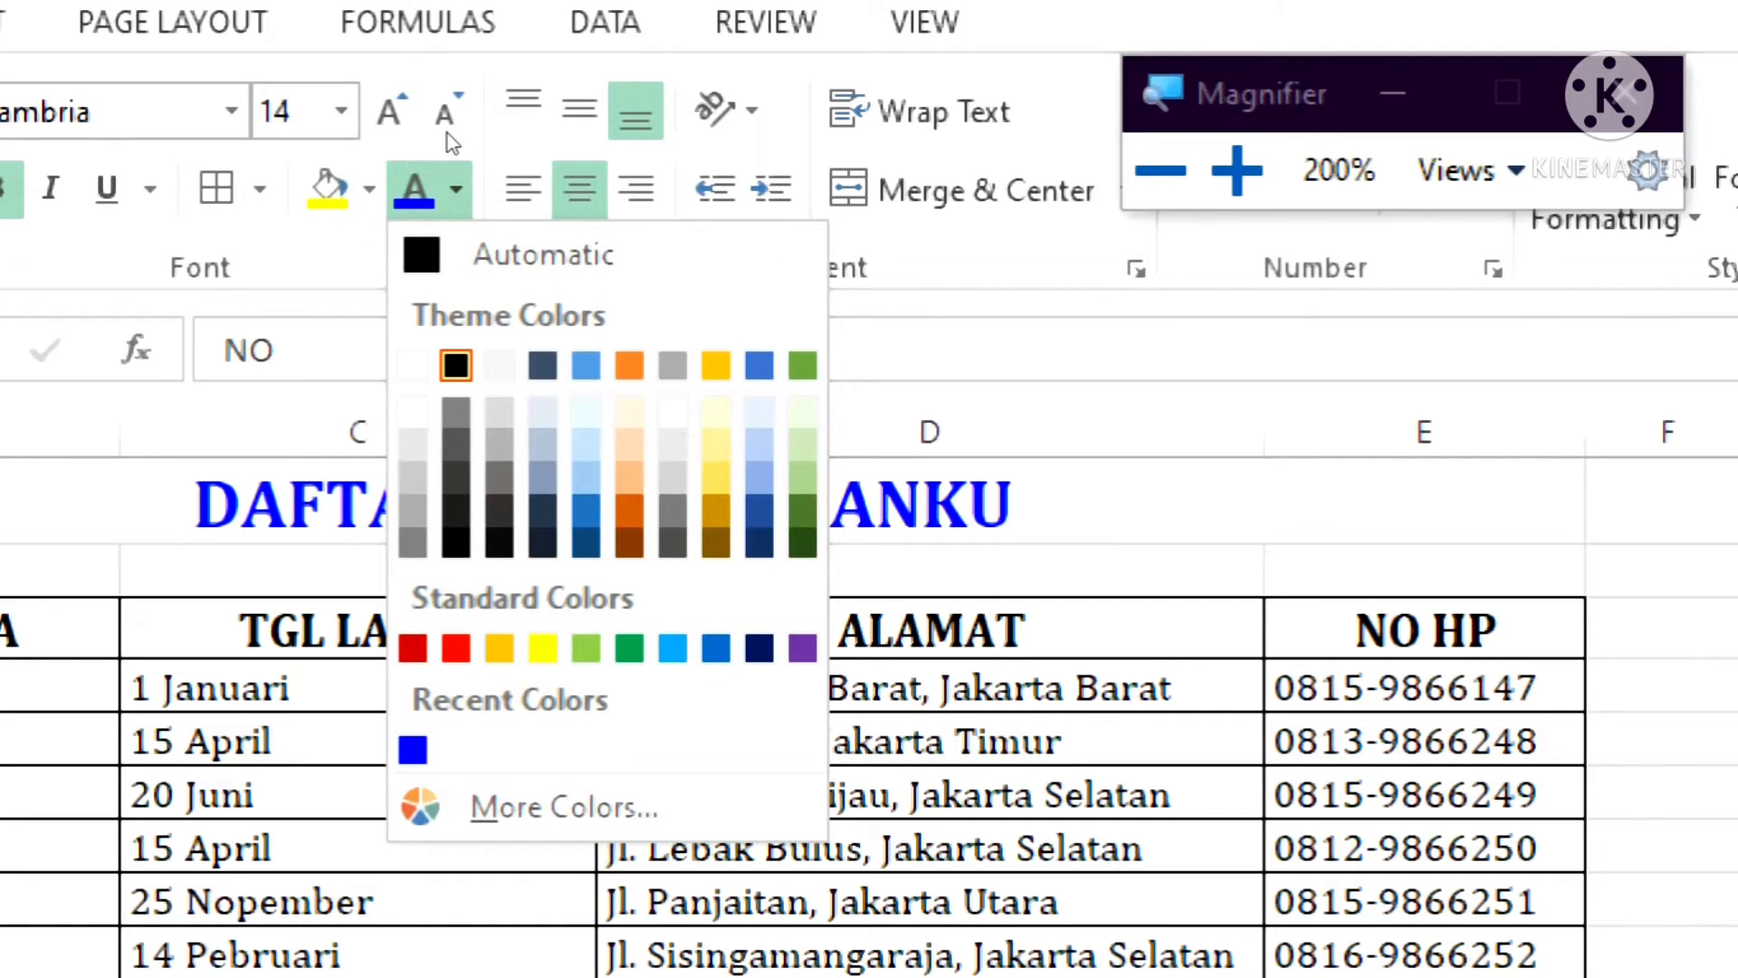
left_click(454, 188)
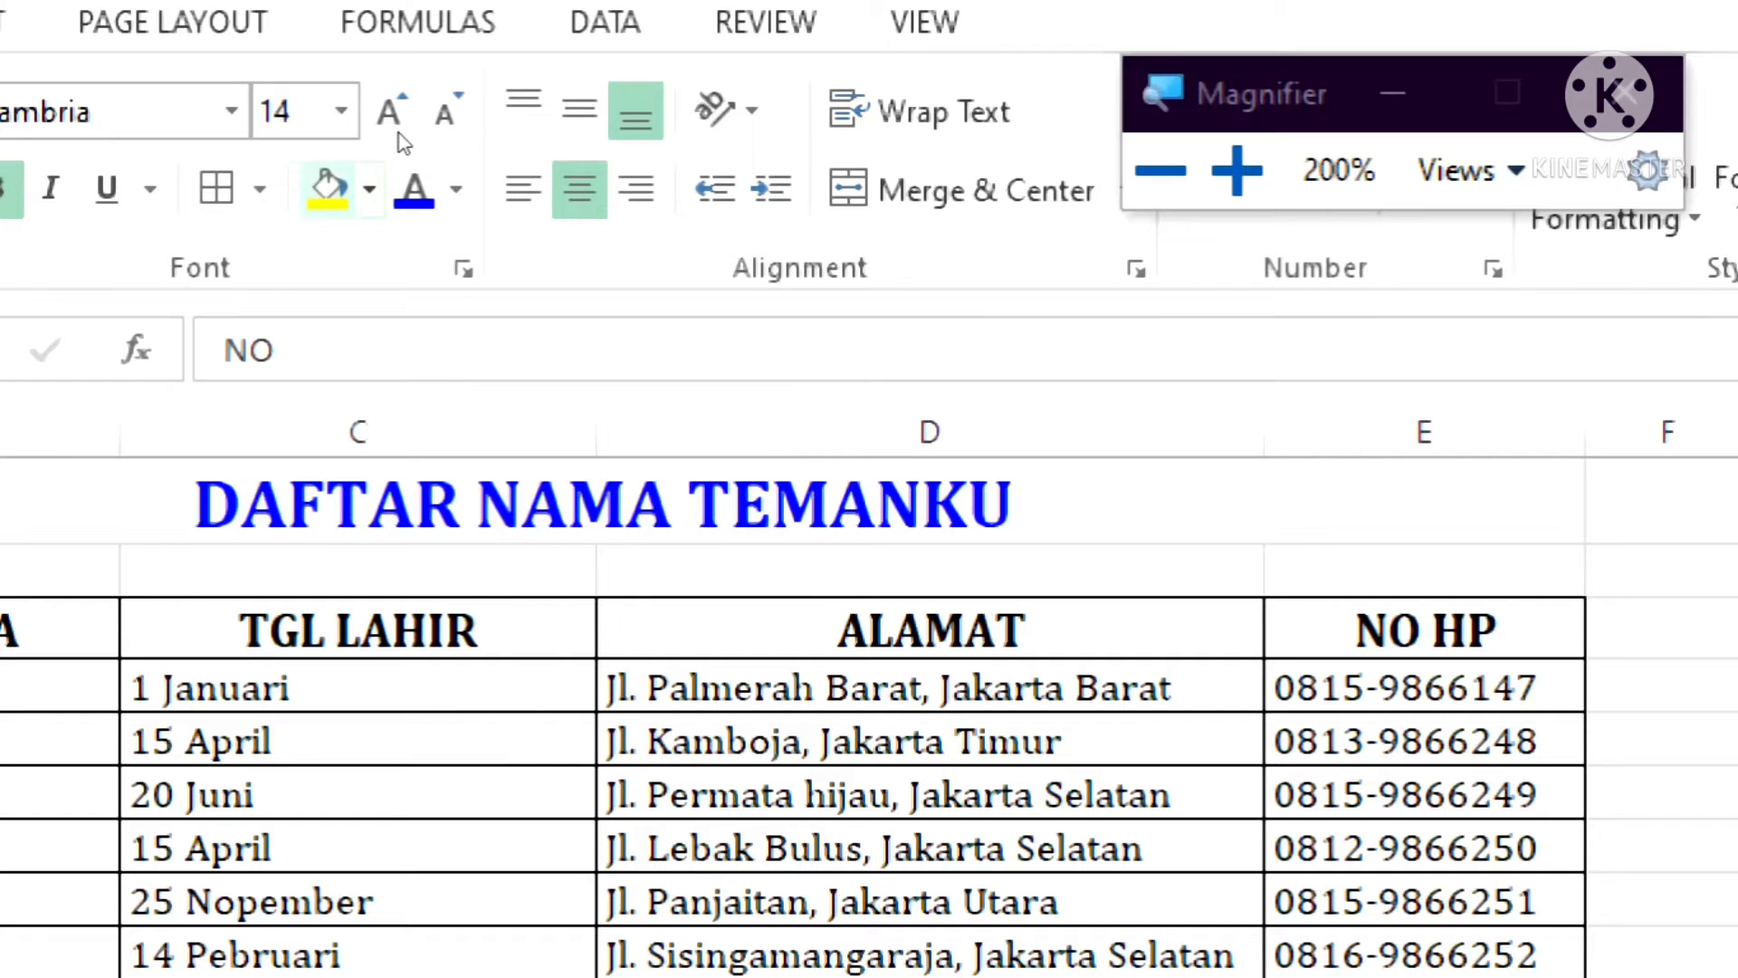
left_click(369, 188)
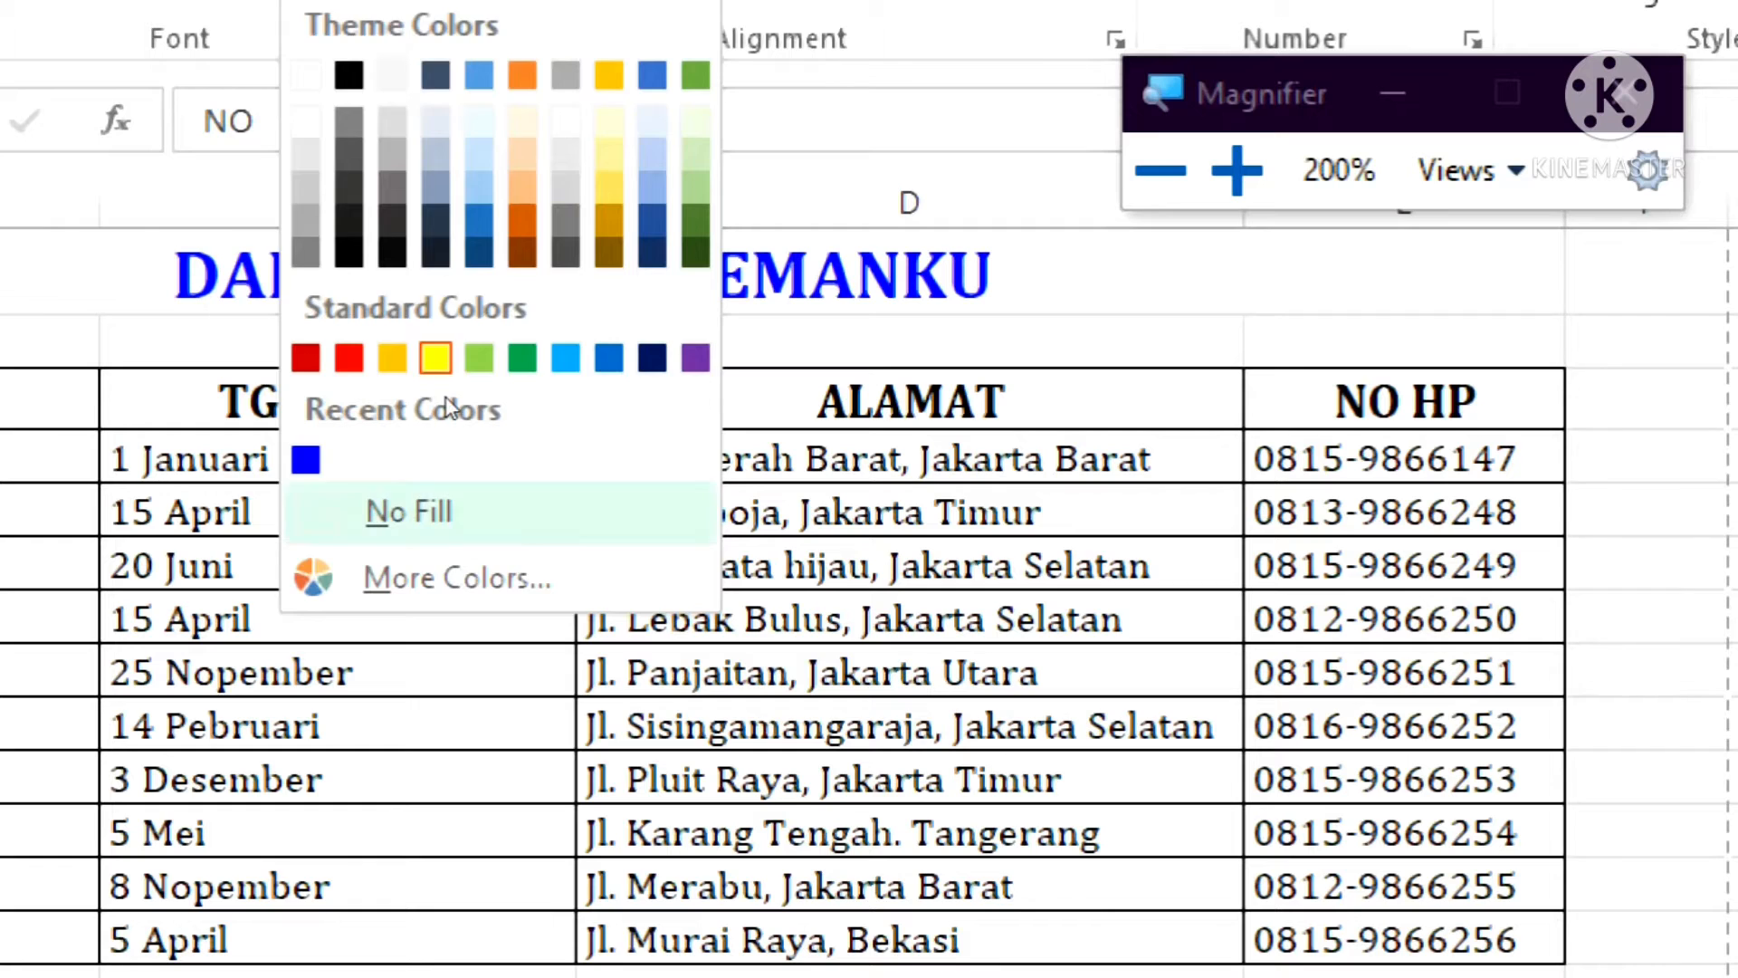
left_click(444, 508)
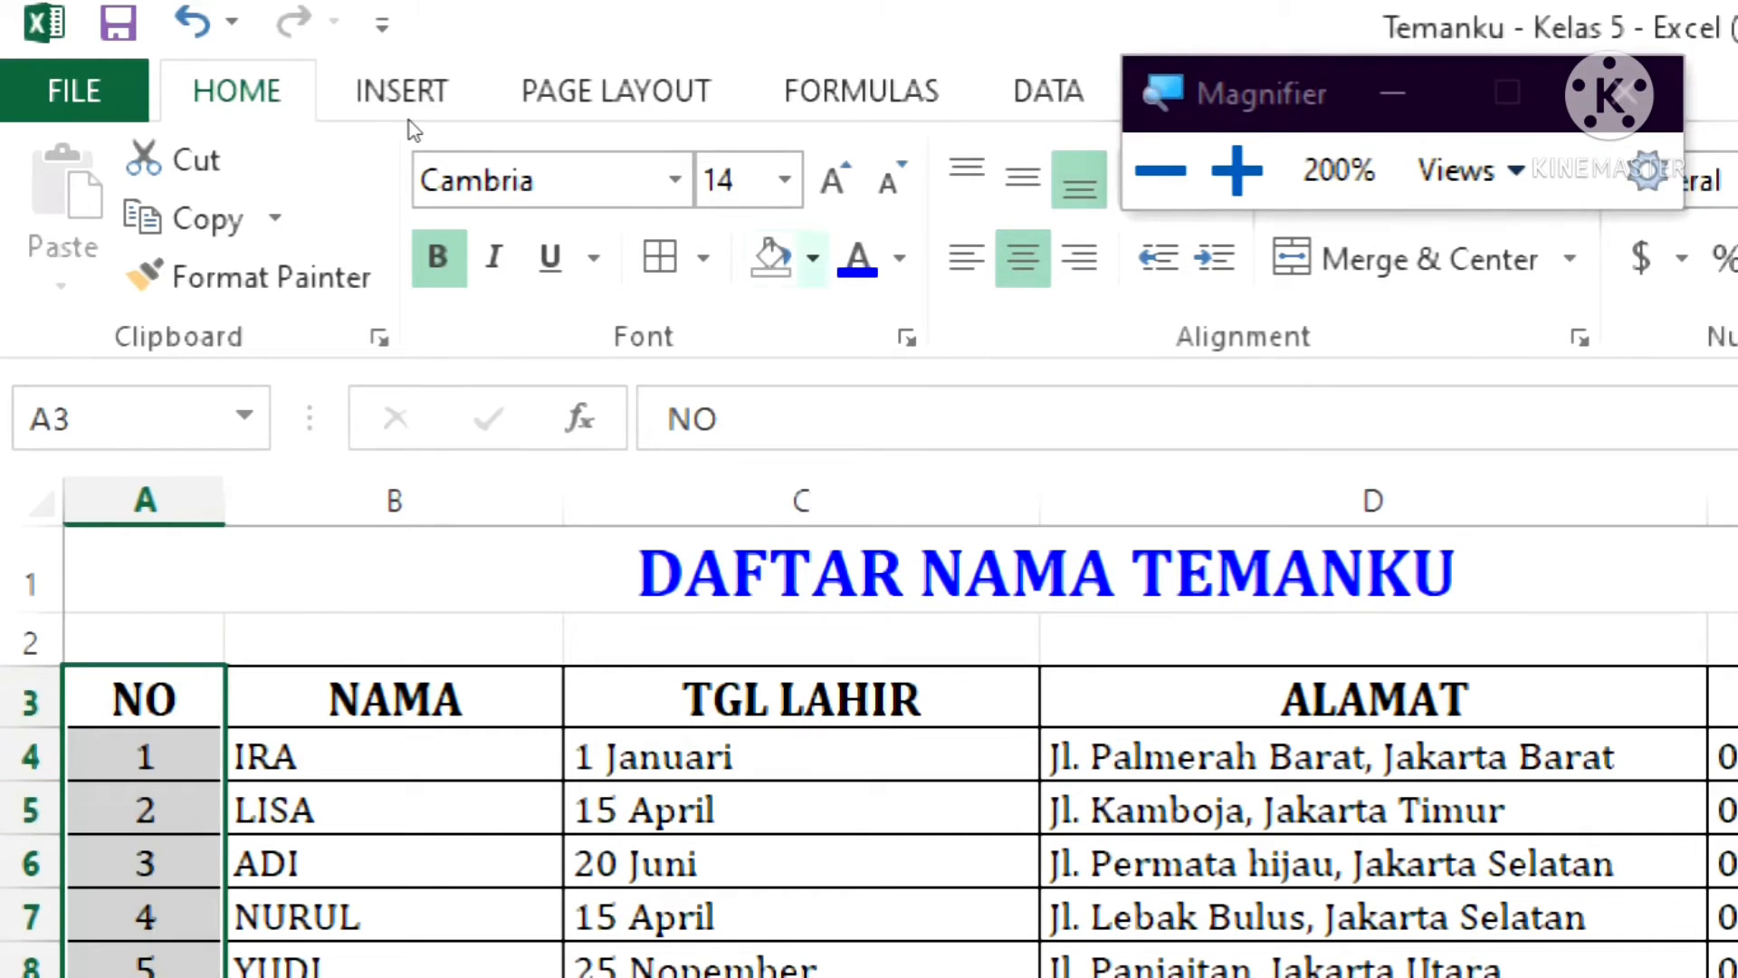
Fill the NO column cells A3:A13 with a pink background chosen from the extended standard colours.
left_click(816, 248)
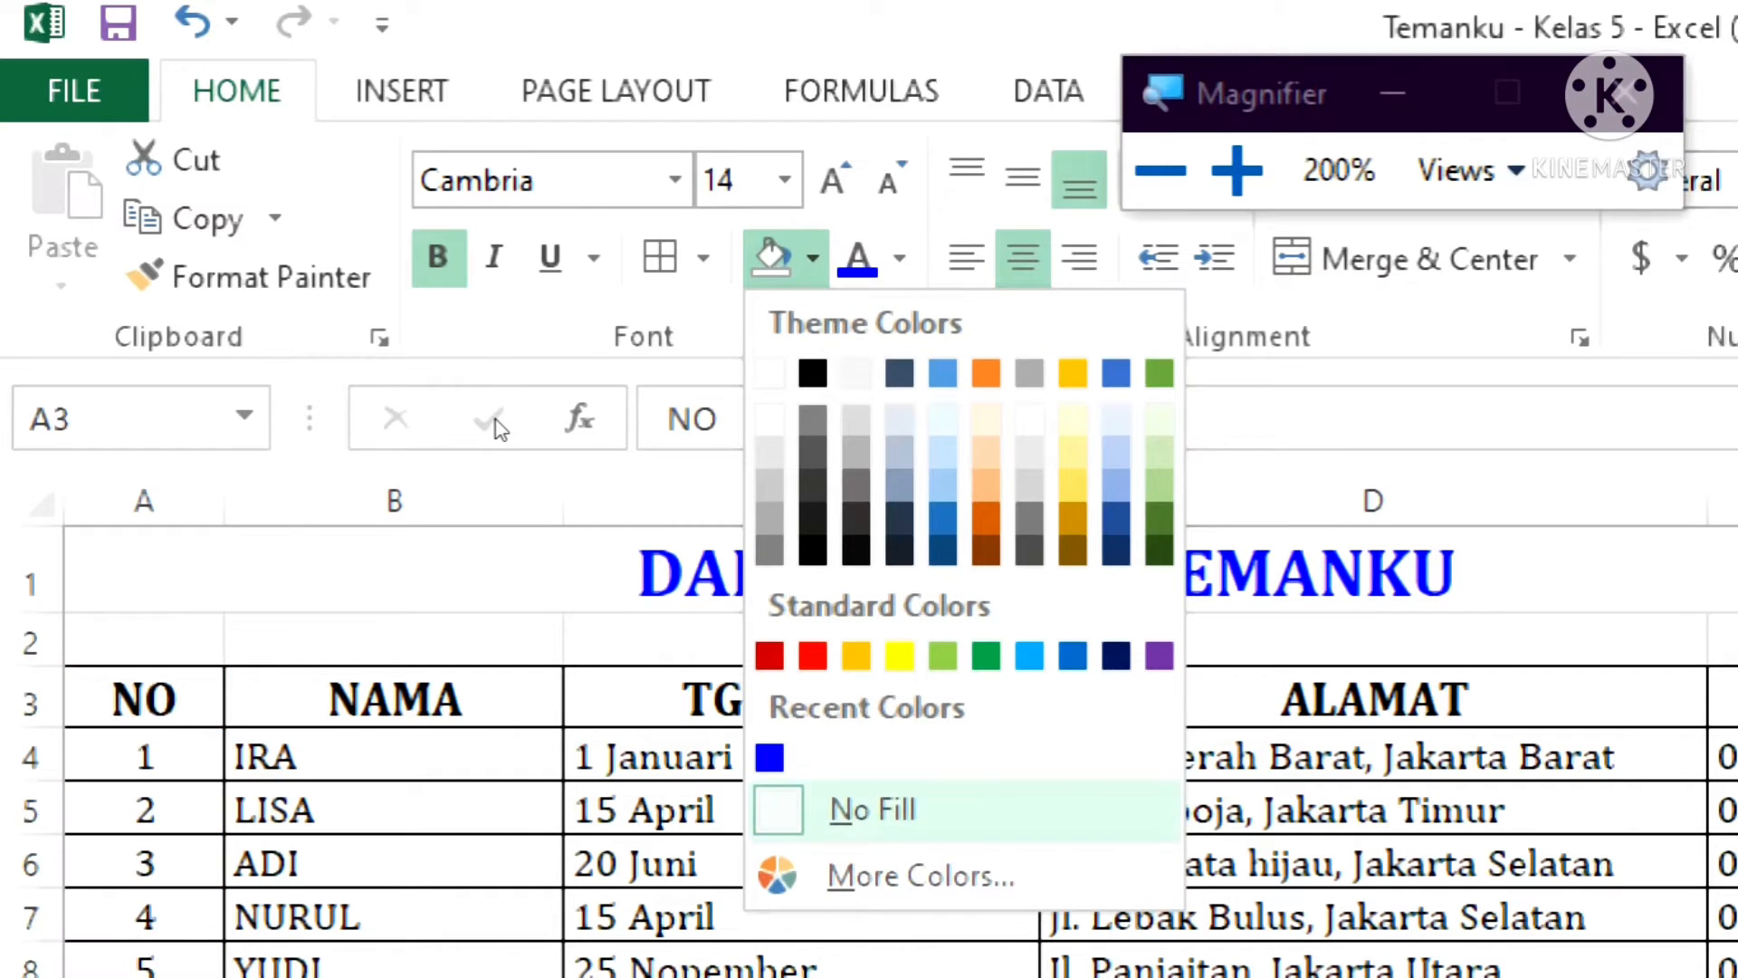
left_click(927, 883)
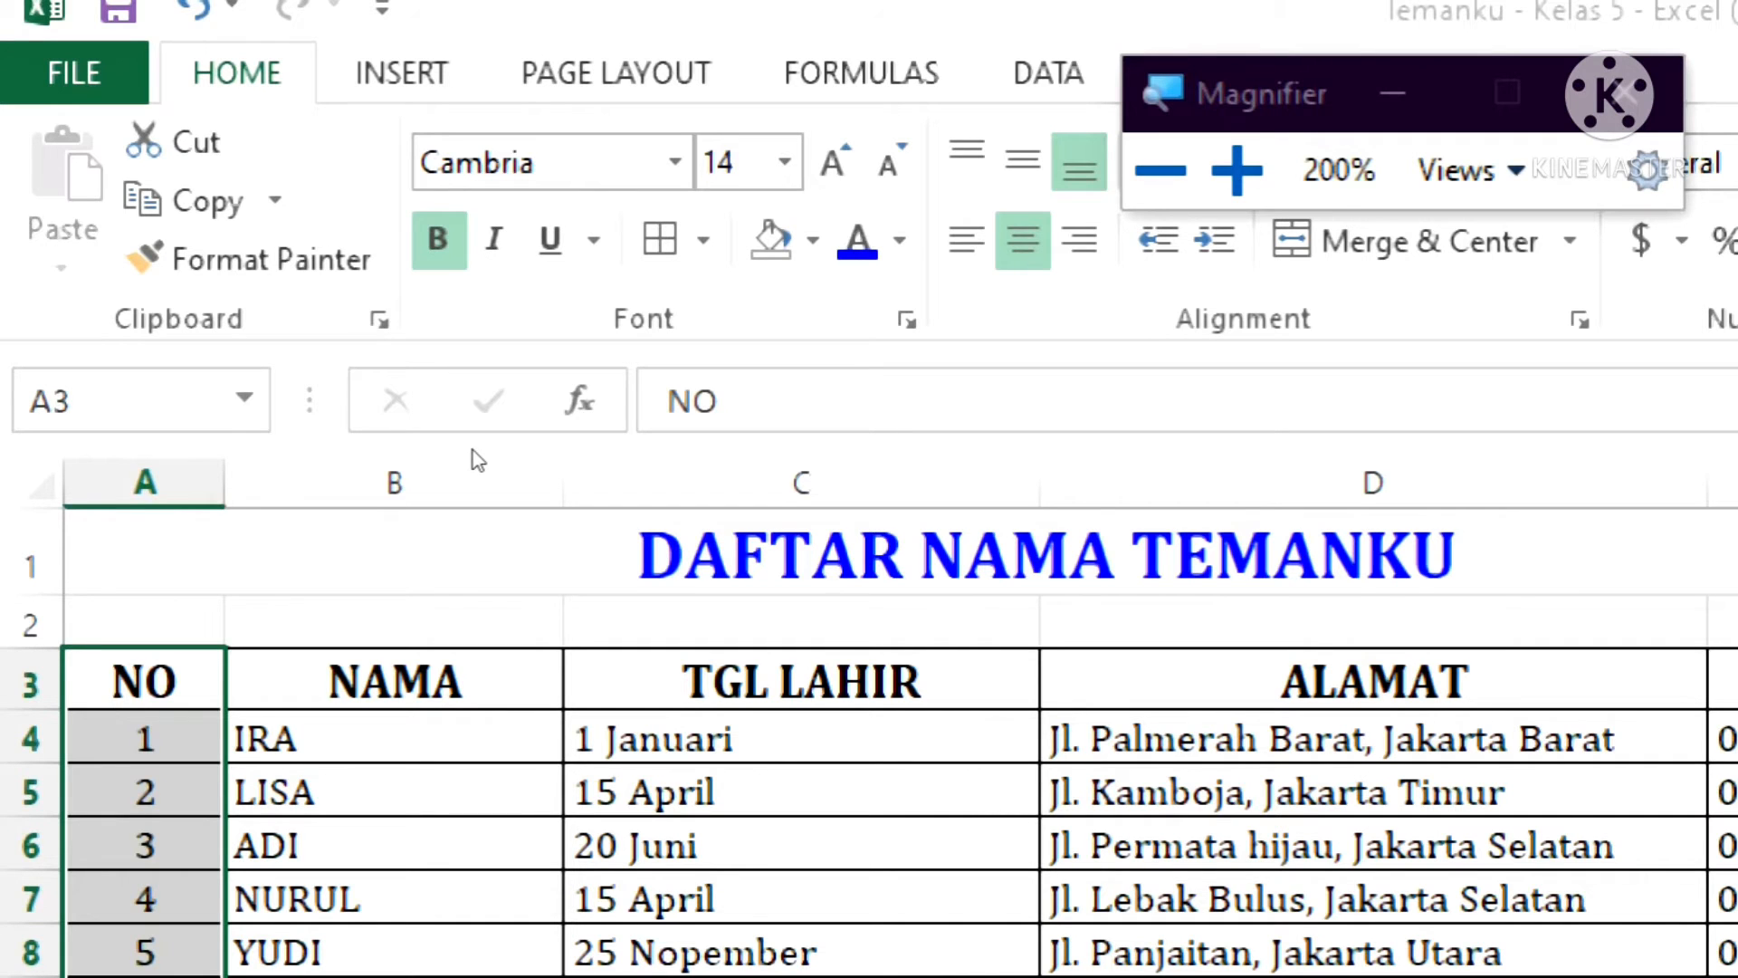
key("super+minus")
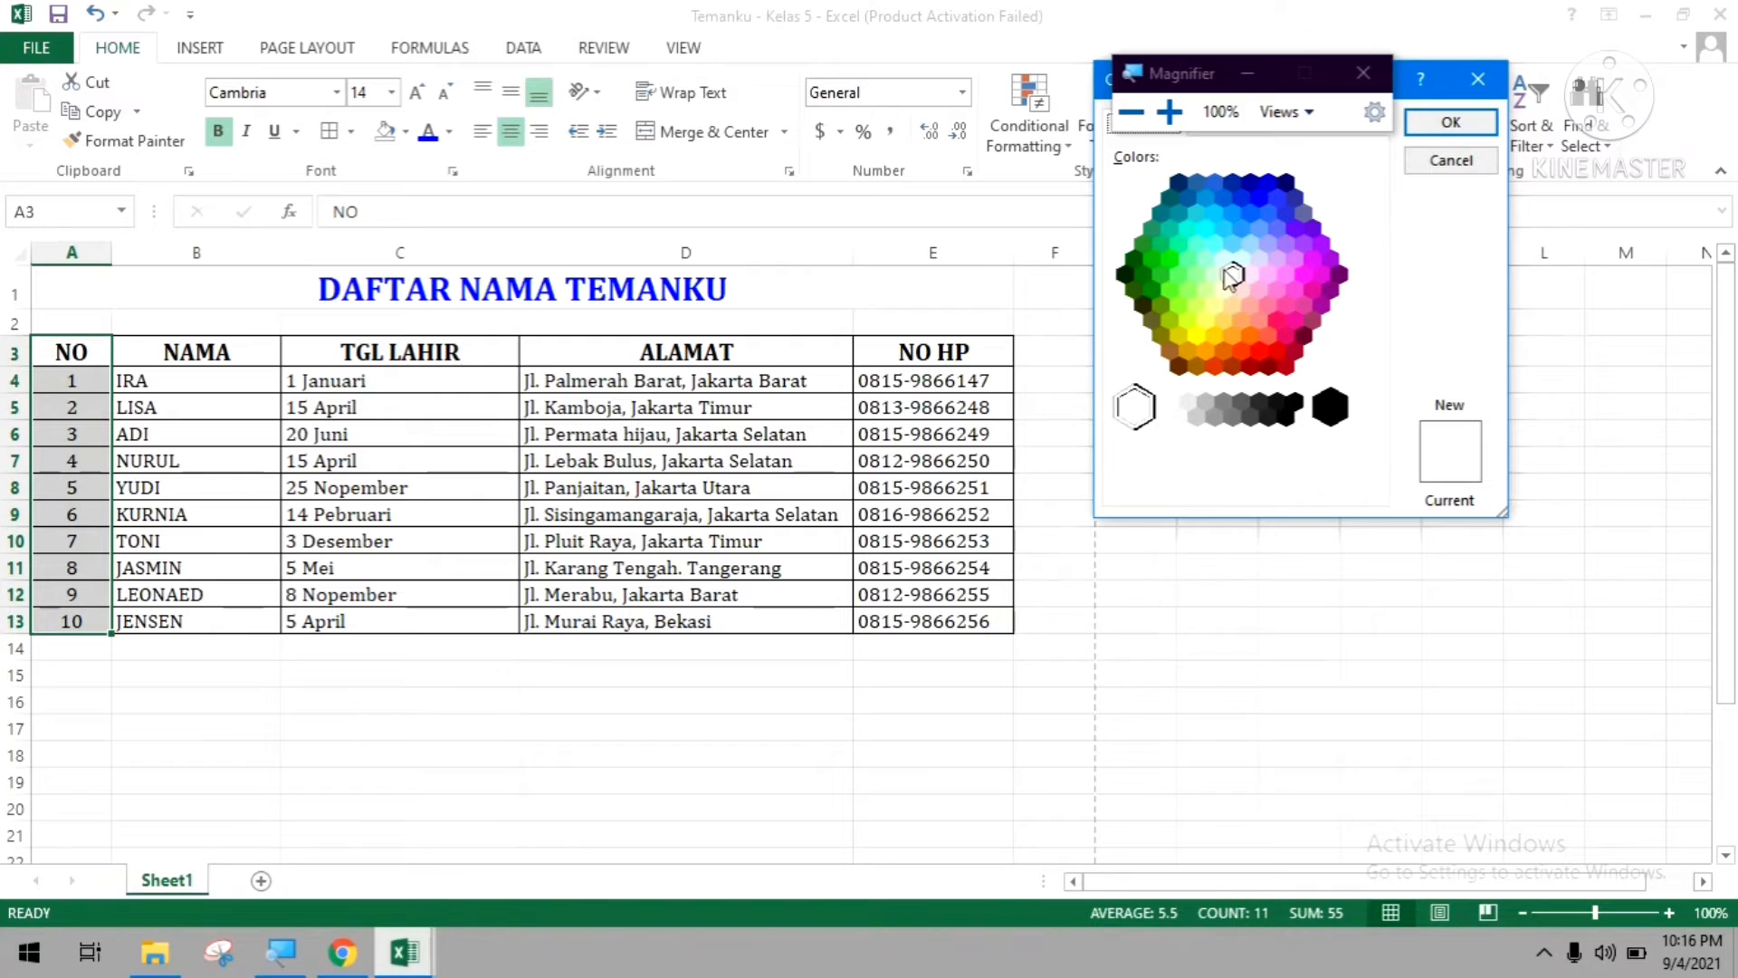
left_click(1268, 274)
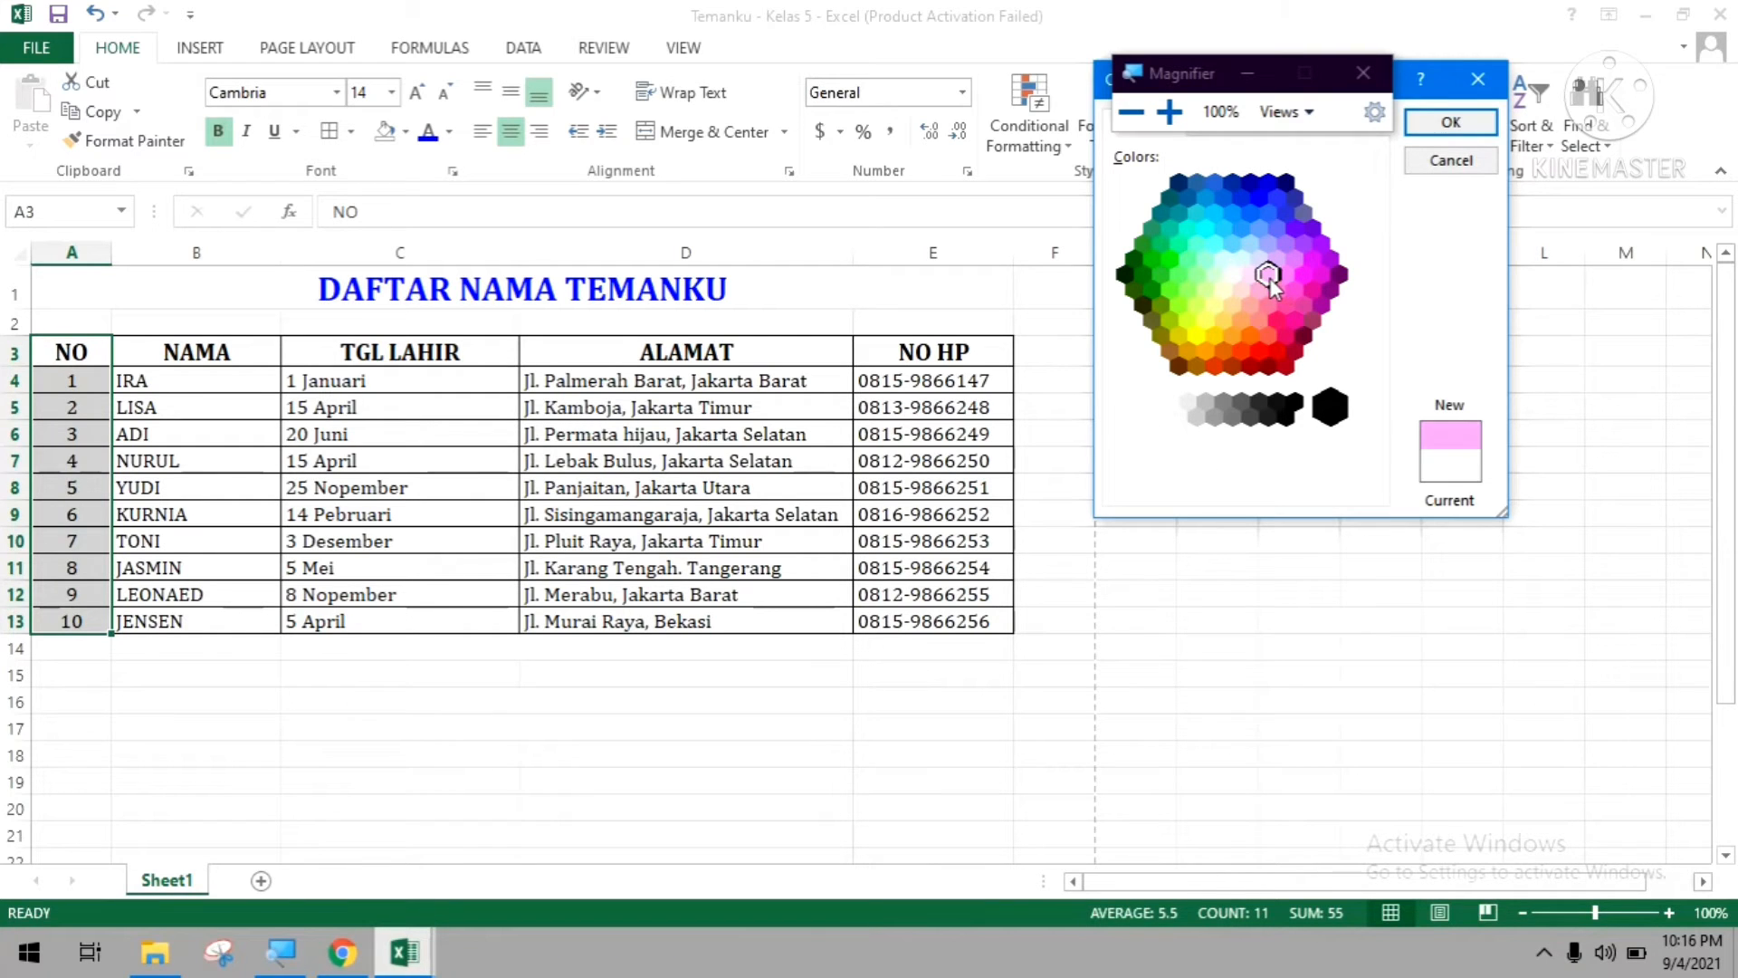
left_click(1289, 270)
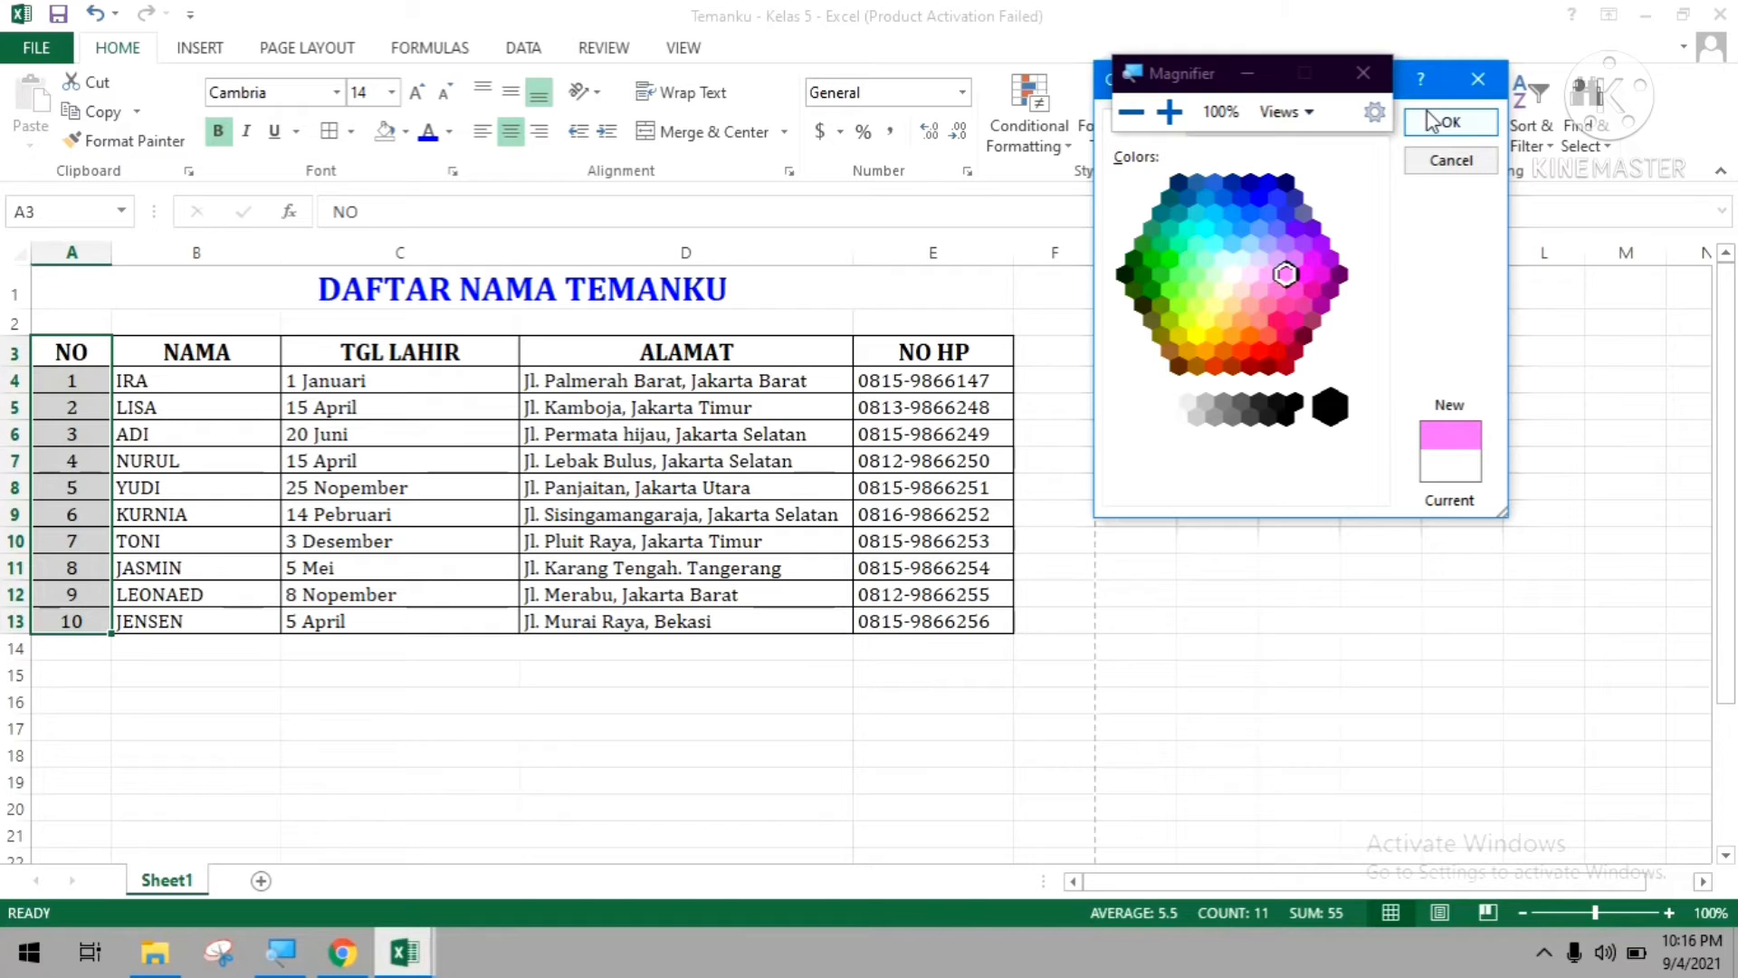
left_click_drag(1333, 88, 1326, 35)
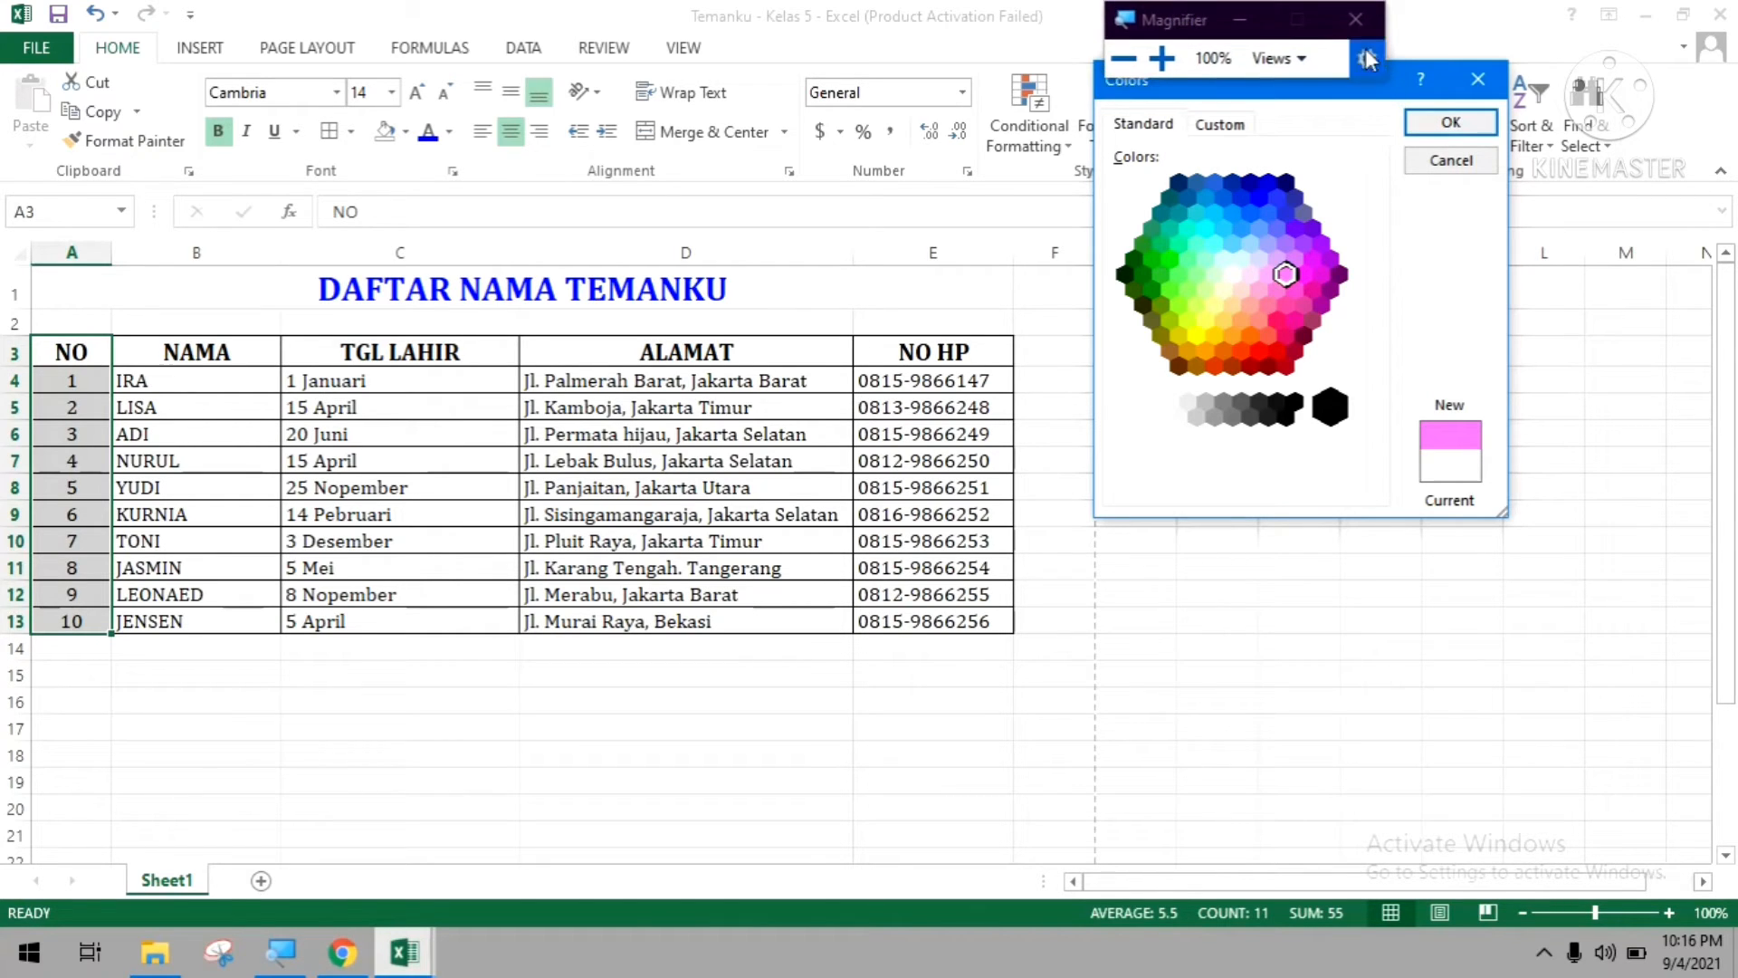
left_click(1450, 122)
left_click(416, 701)
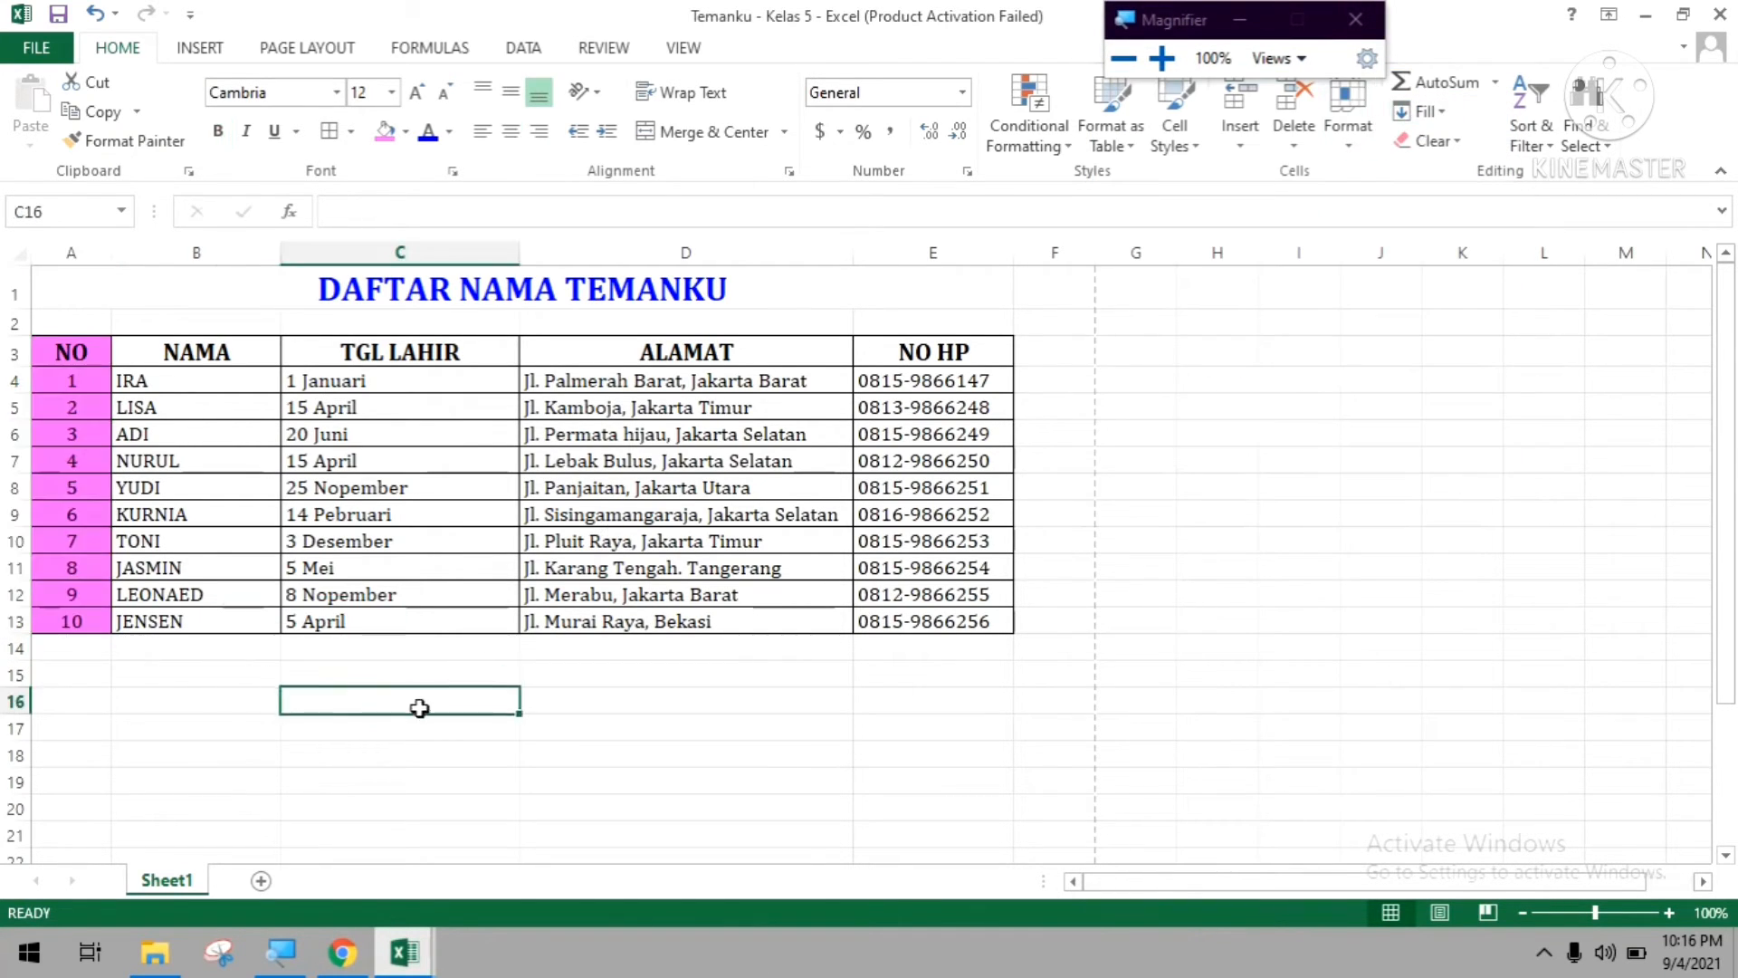
Fill the NAMA column cells B3:B13 with a light blue background from the extended standard colours.
left_click(160, 351)
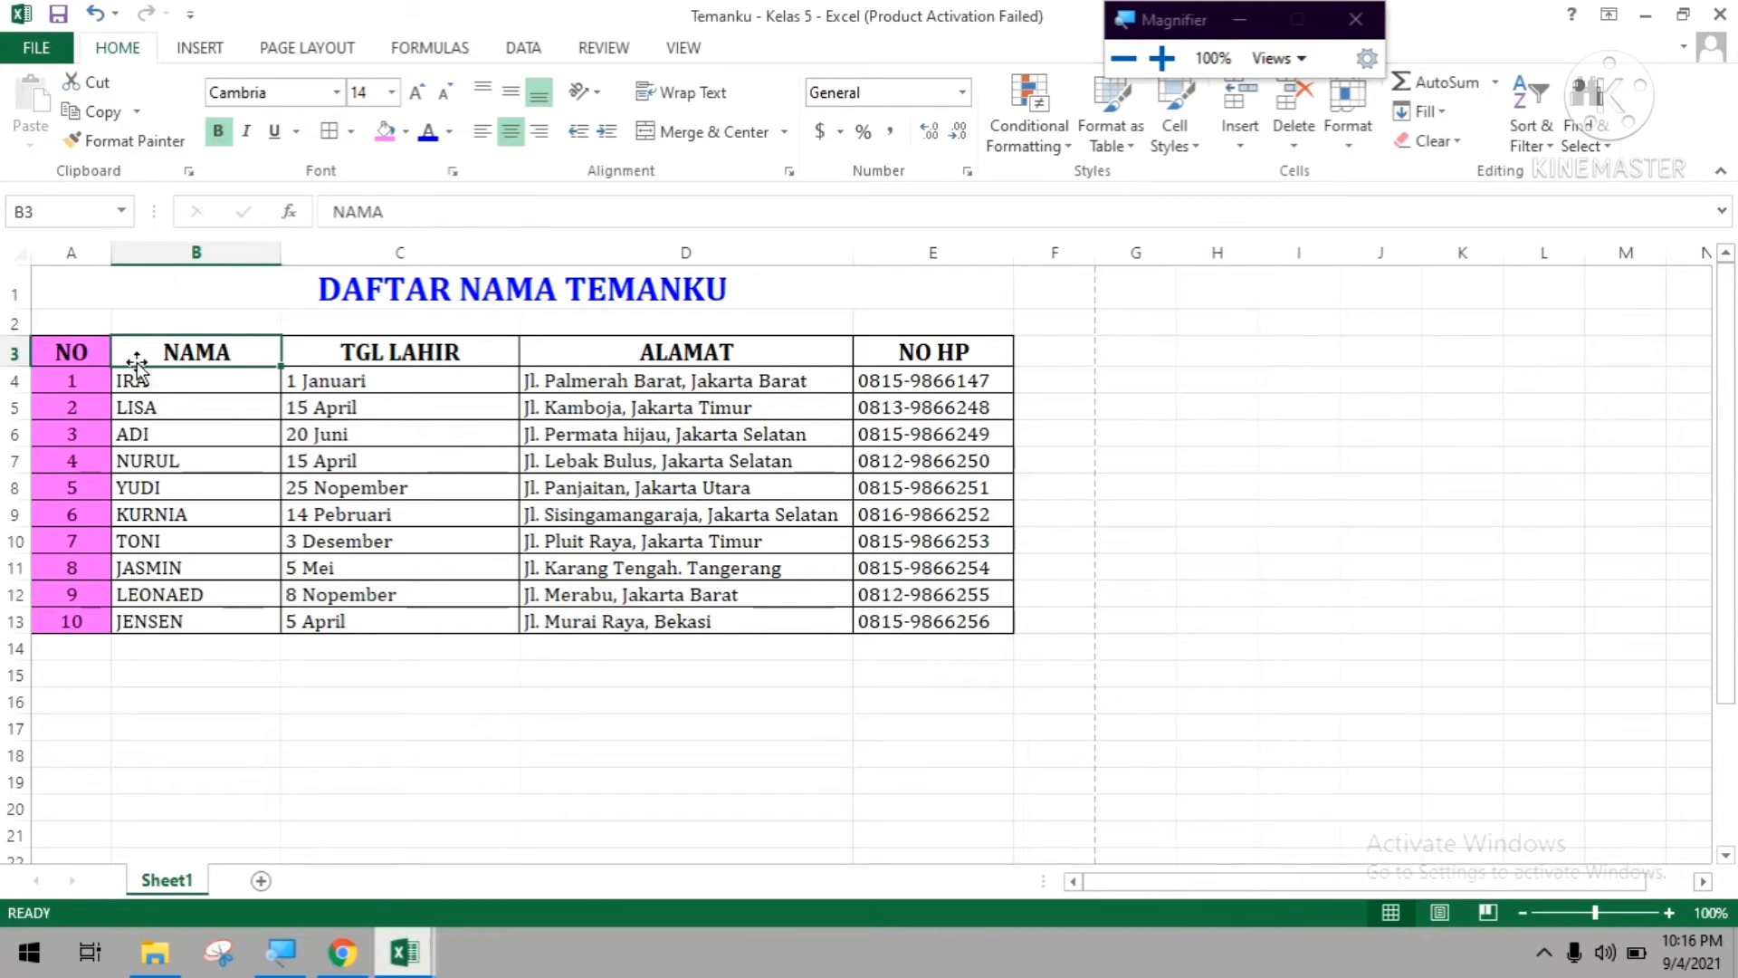
left_click_drag(135, 358, 138, 618)
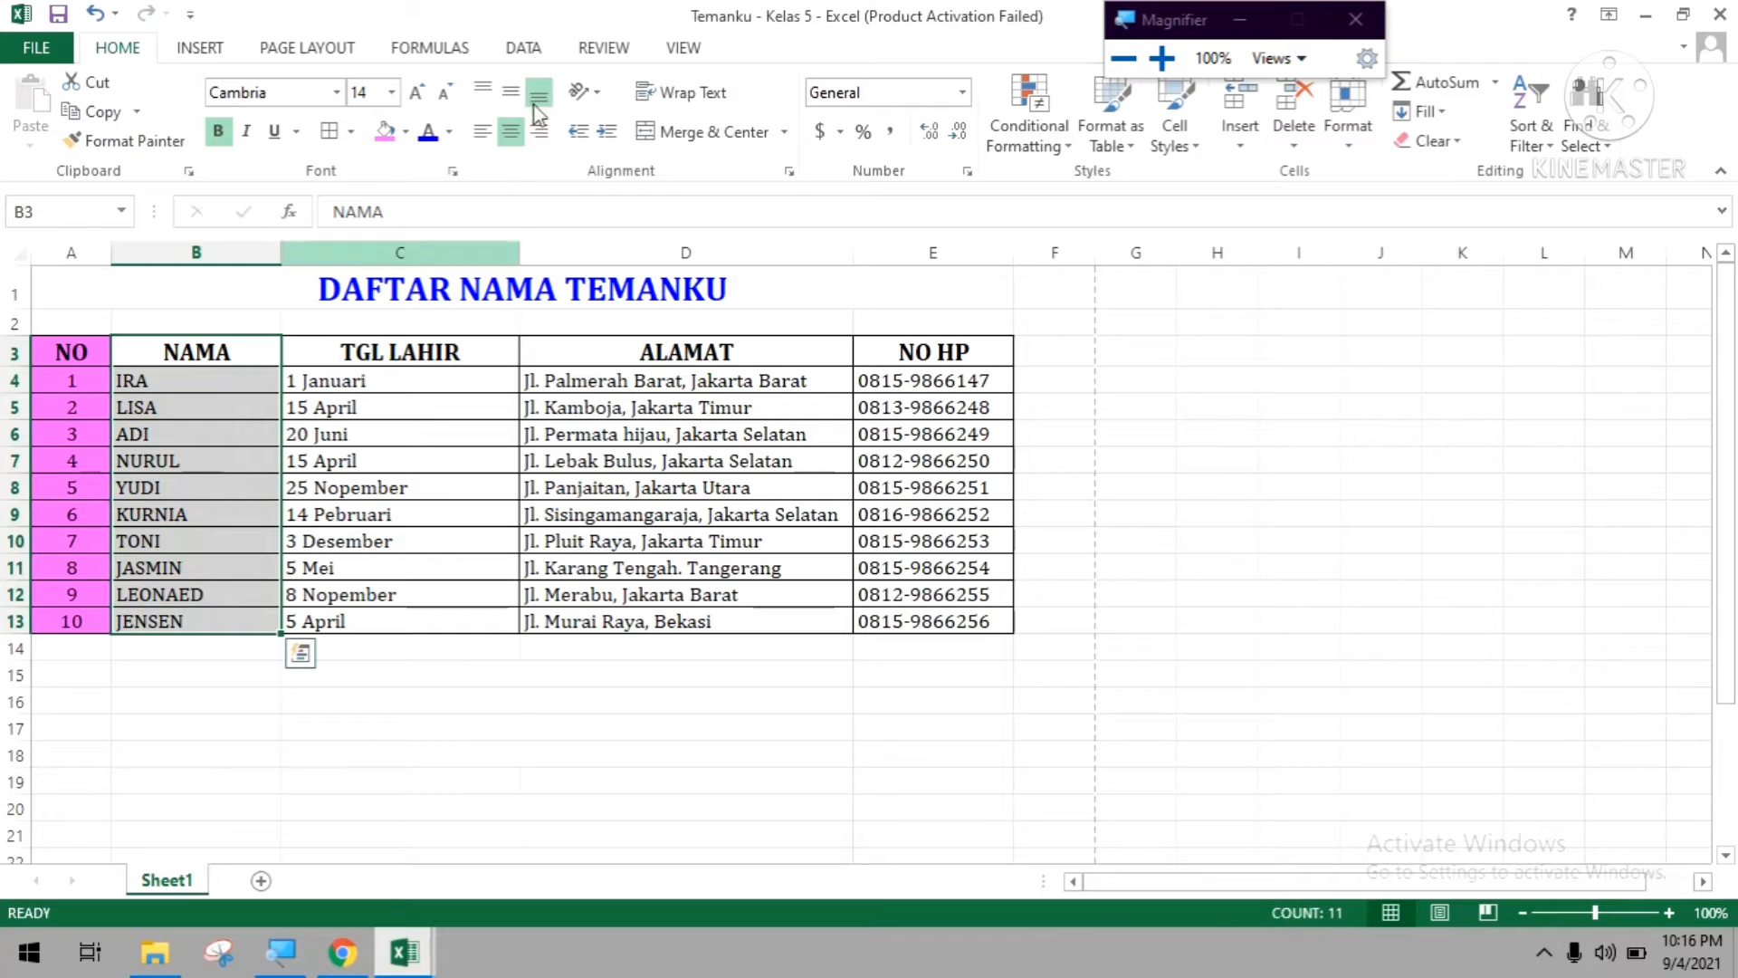
left_click(405, 131)
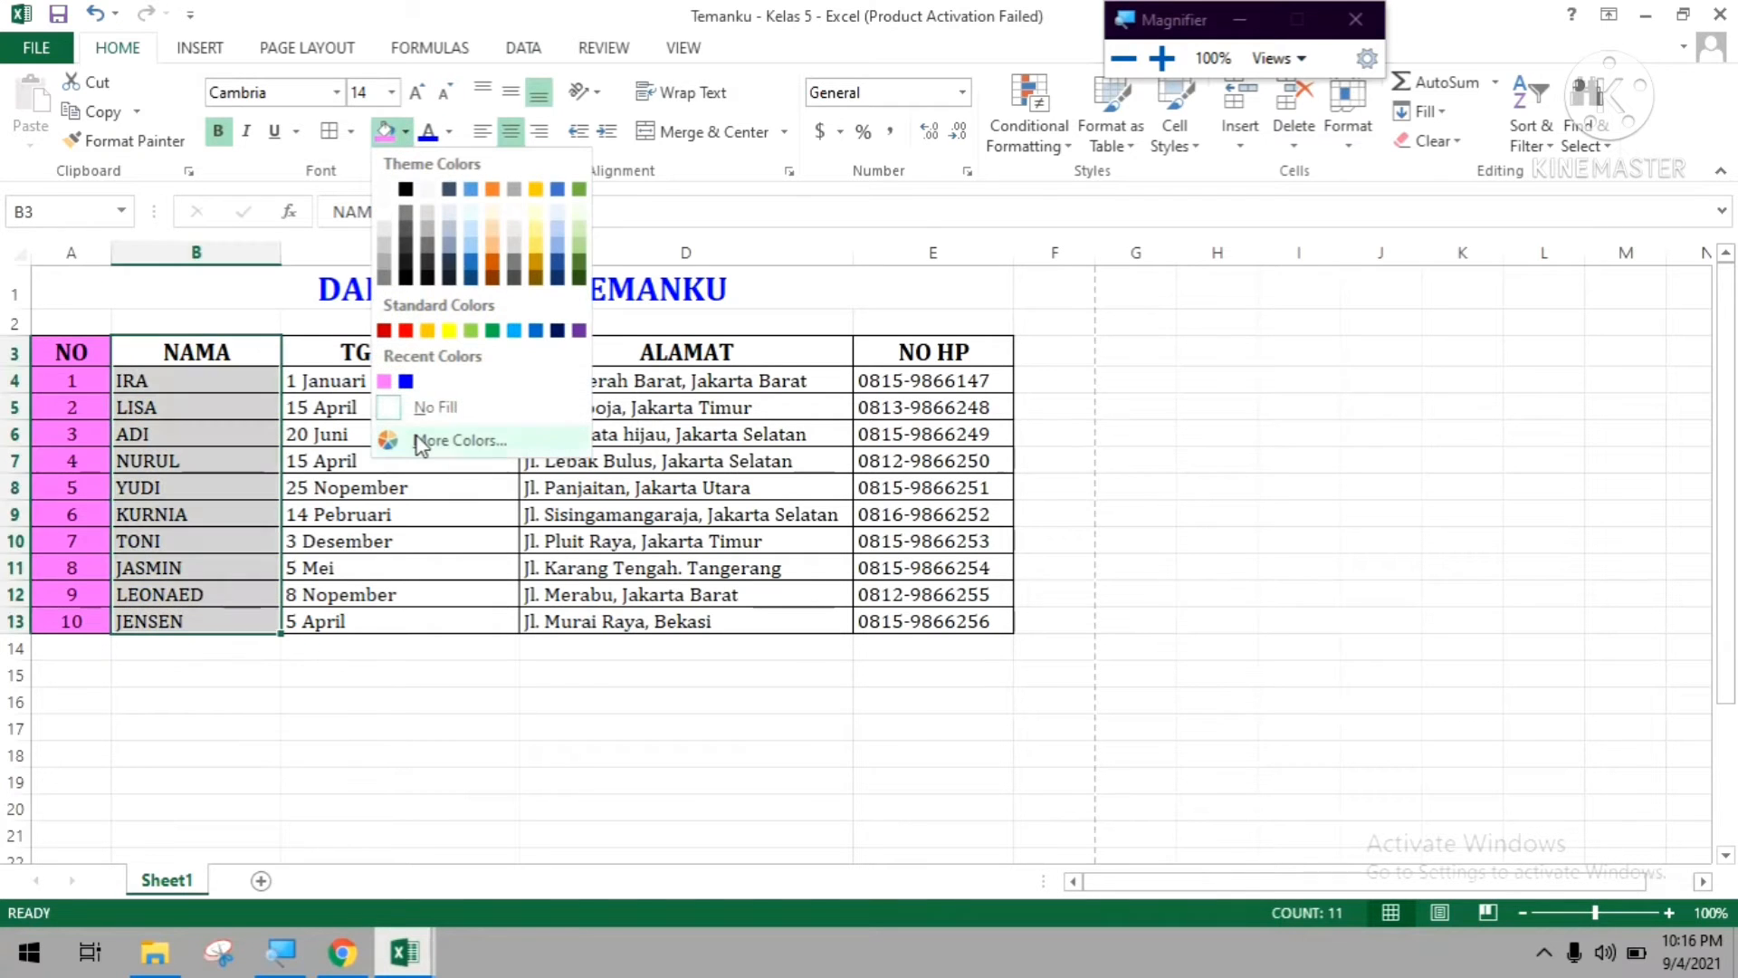
left_click(448, 439)
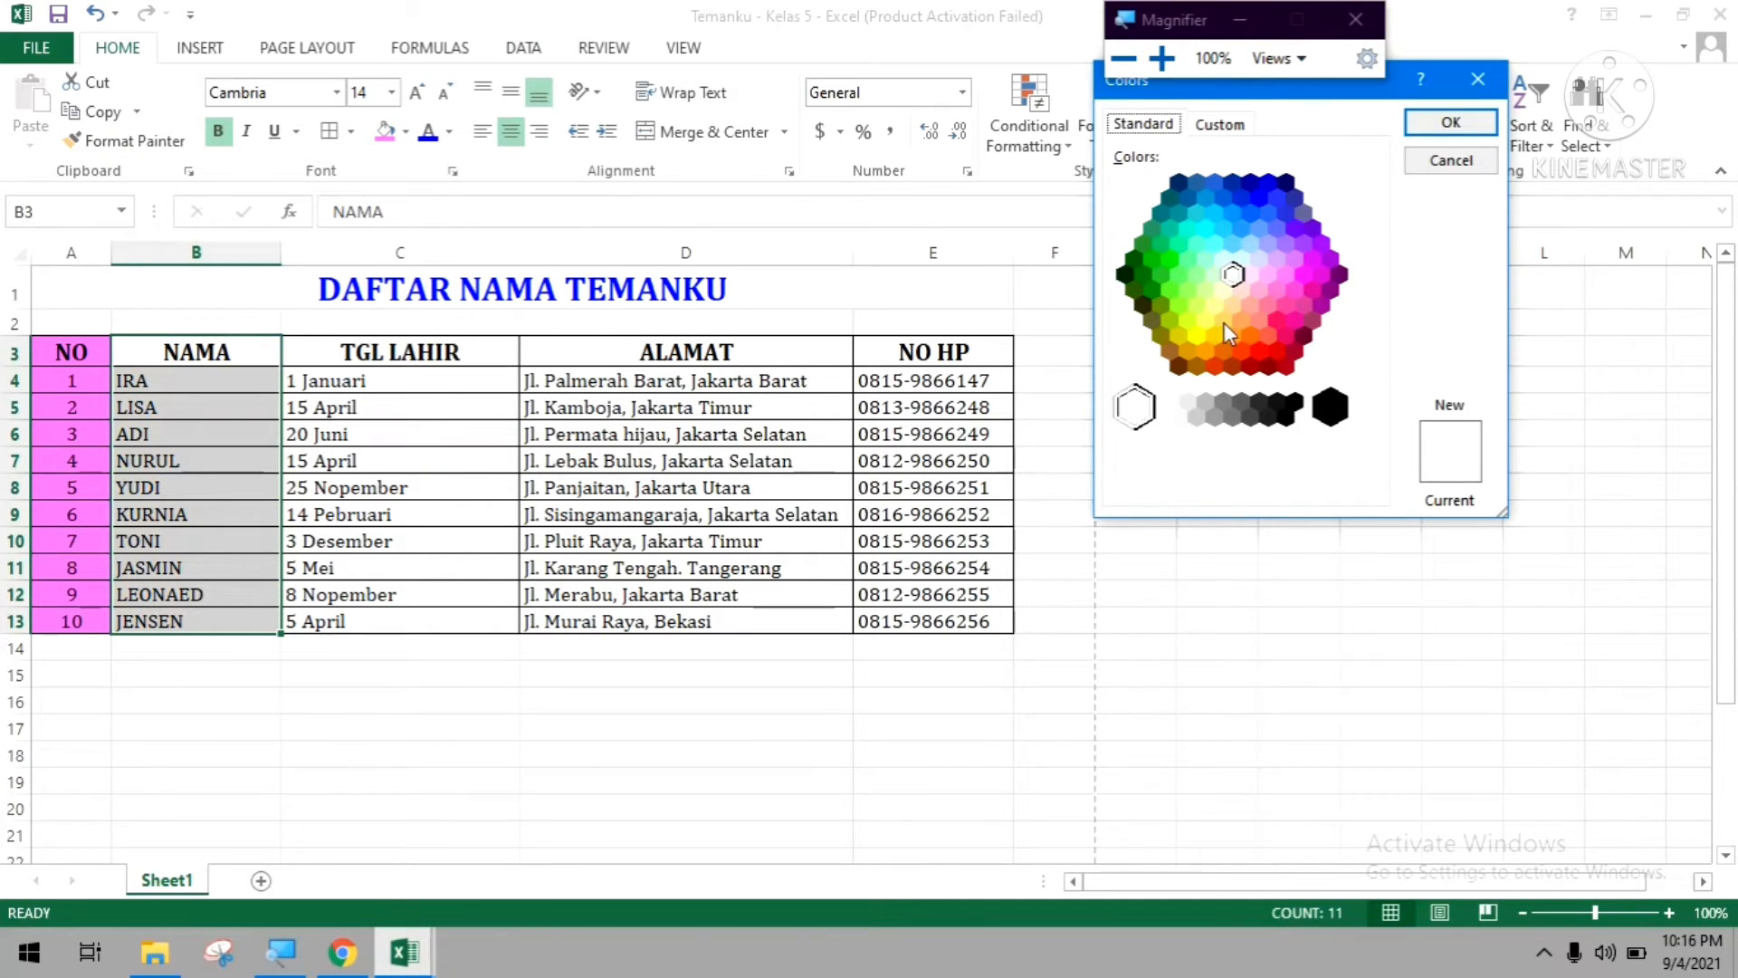
left_click(1250, 243)
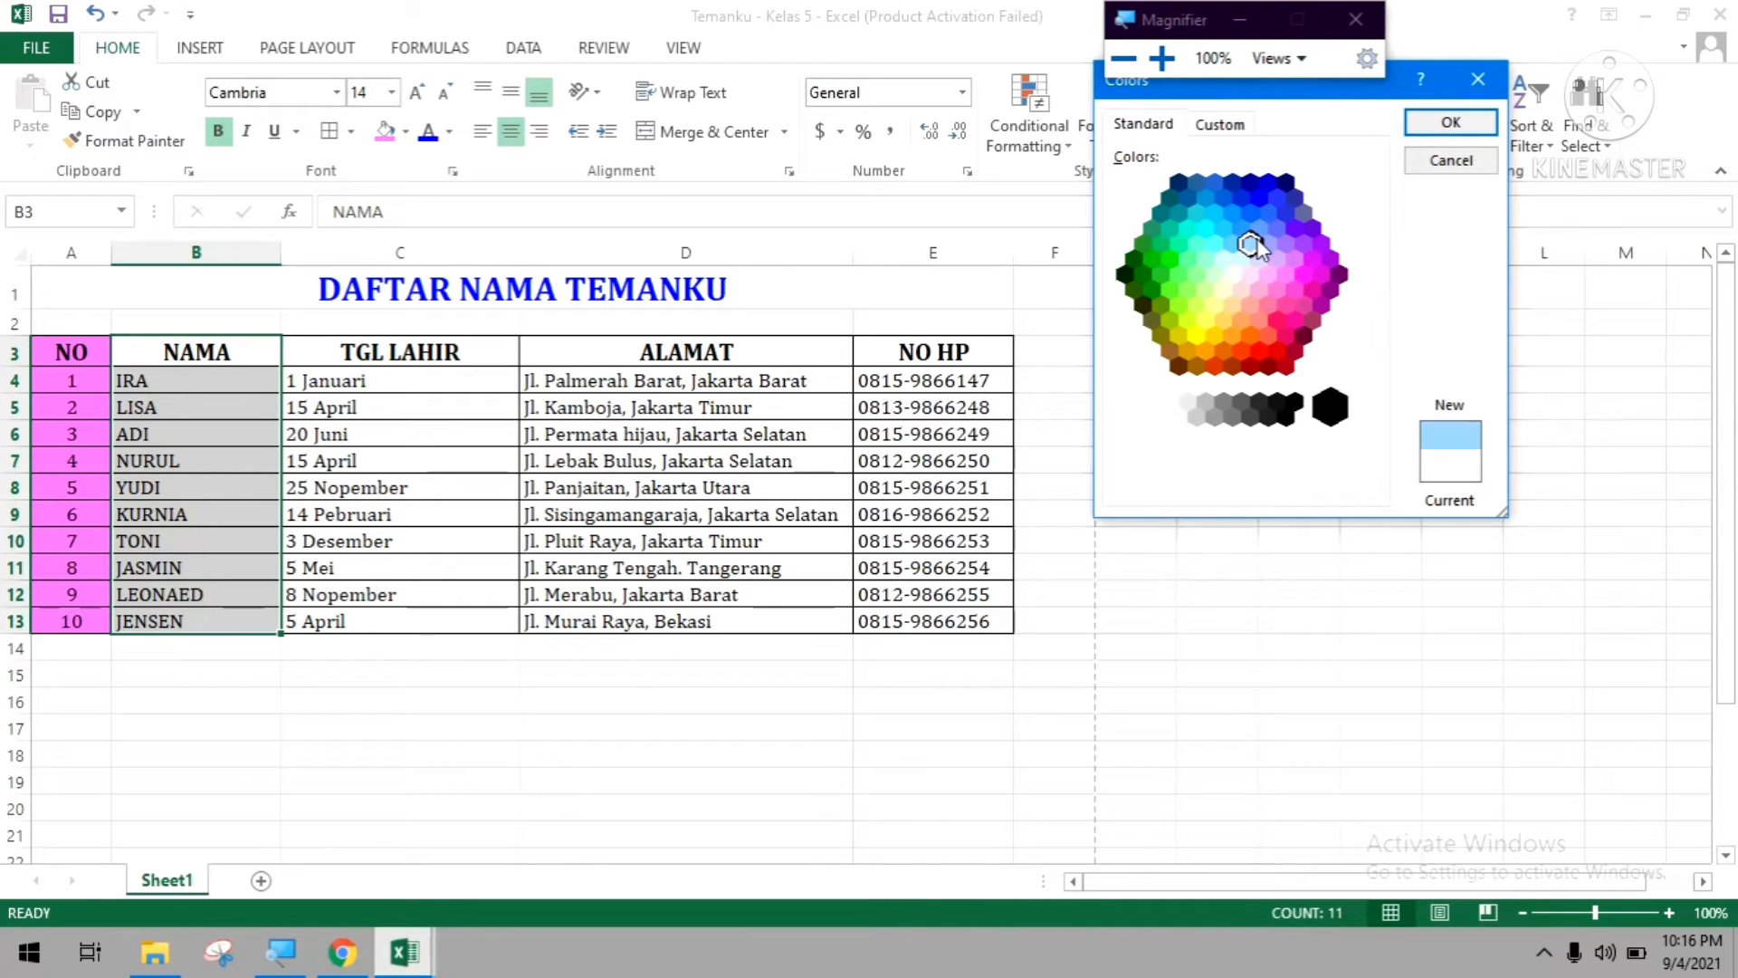
left_click(1445, 132)
left_click(458, 539)
Fill the TGL LAHIR column cells C3:C13 with a light yellow background from the extended standard colours.
left_click_drag(429, 355, 404, 619)
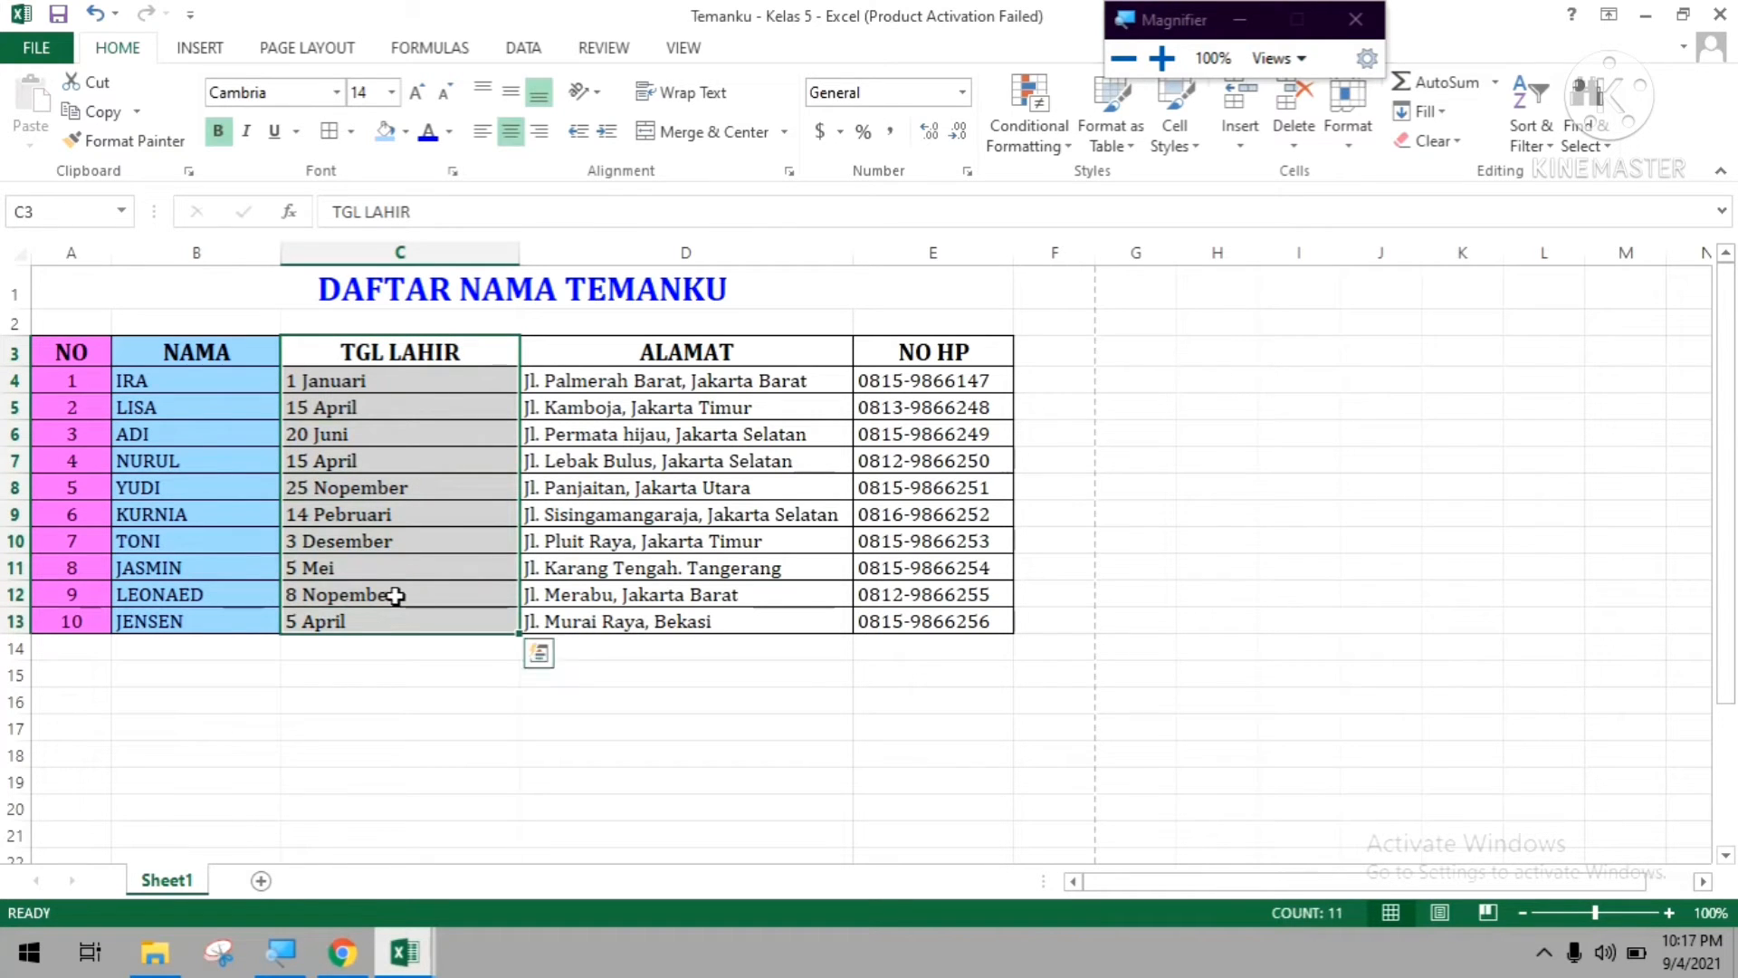
left_click(405, 132)
left_click(434, 440)
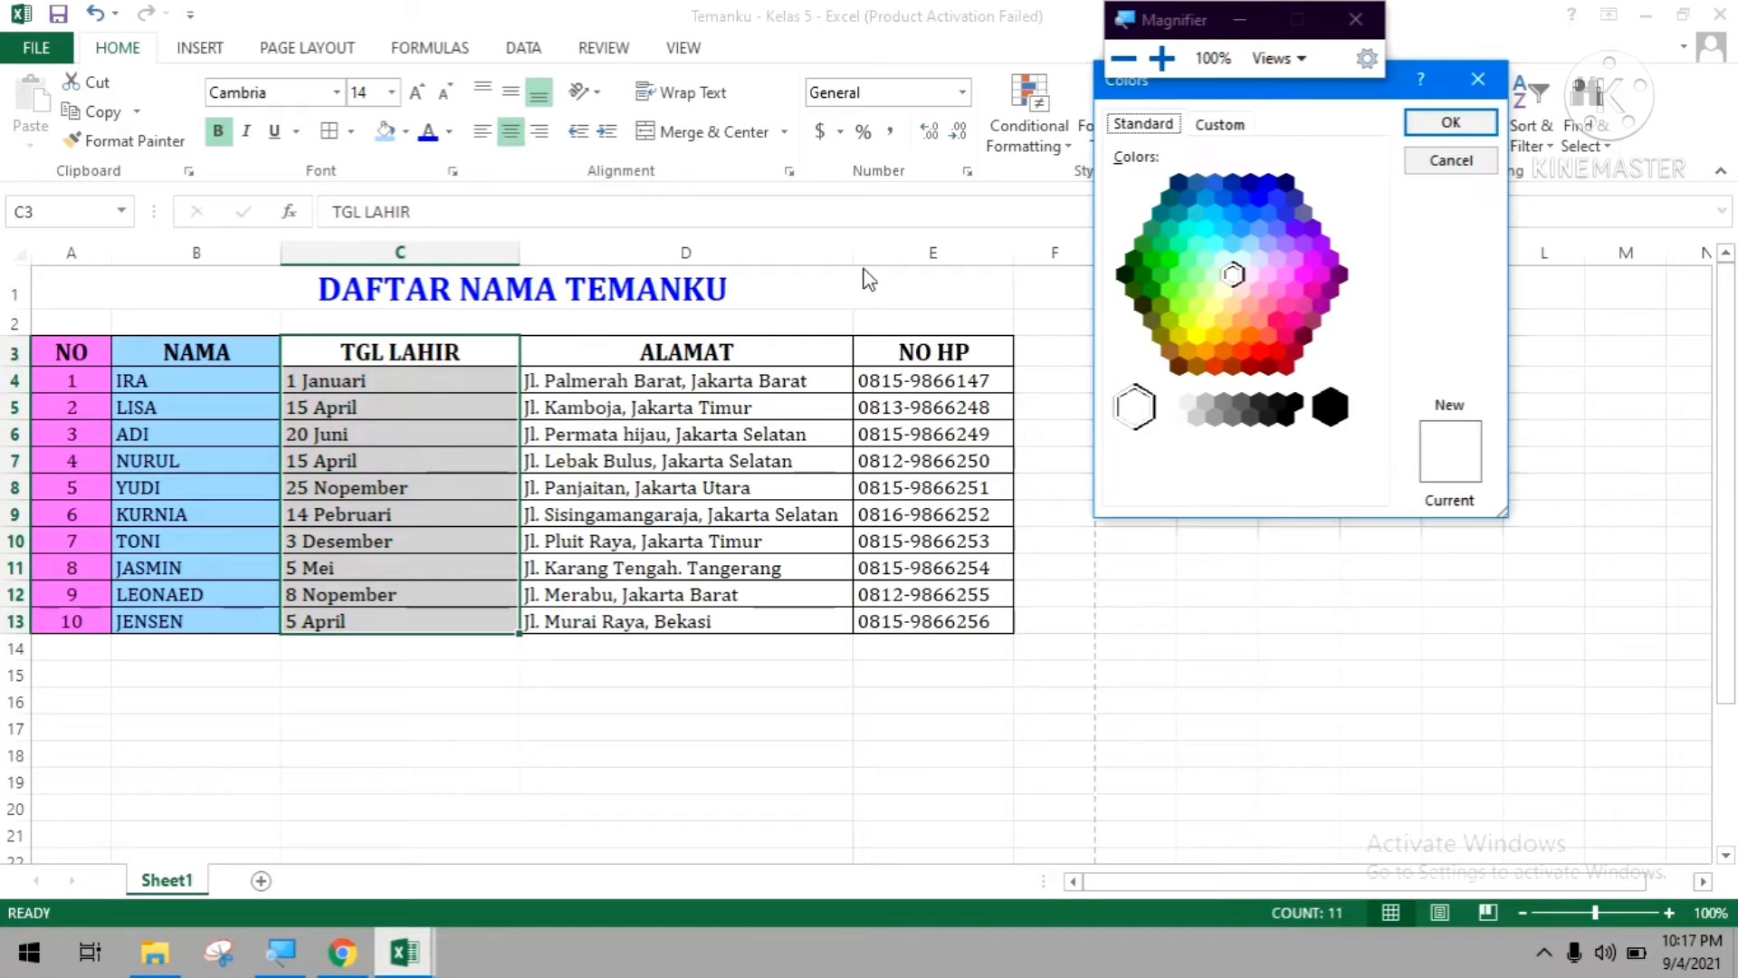
left_click(1214, 307)
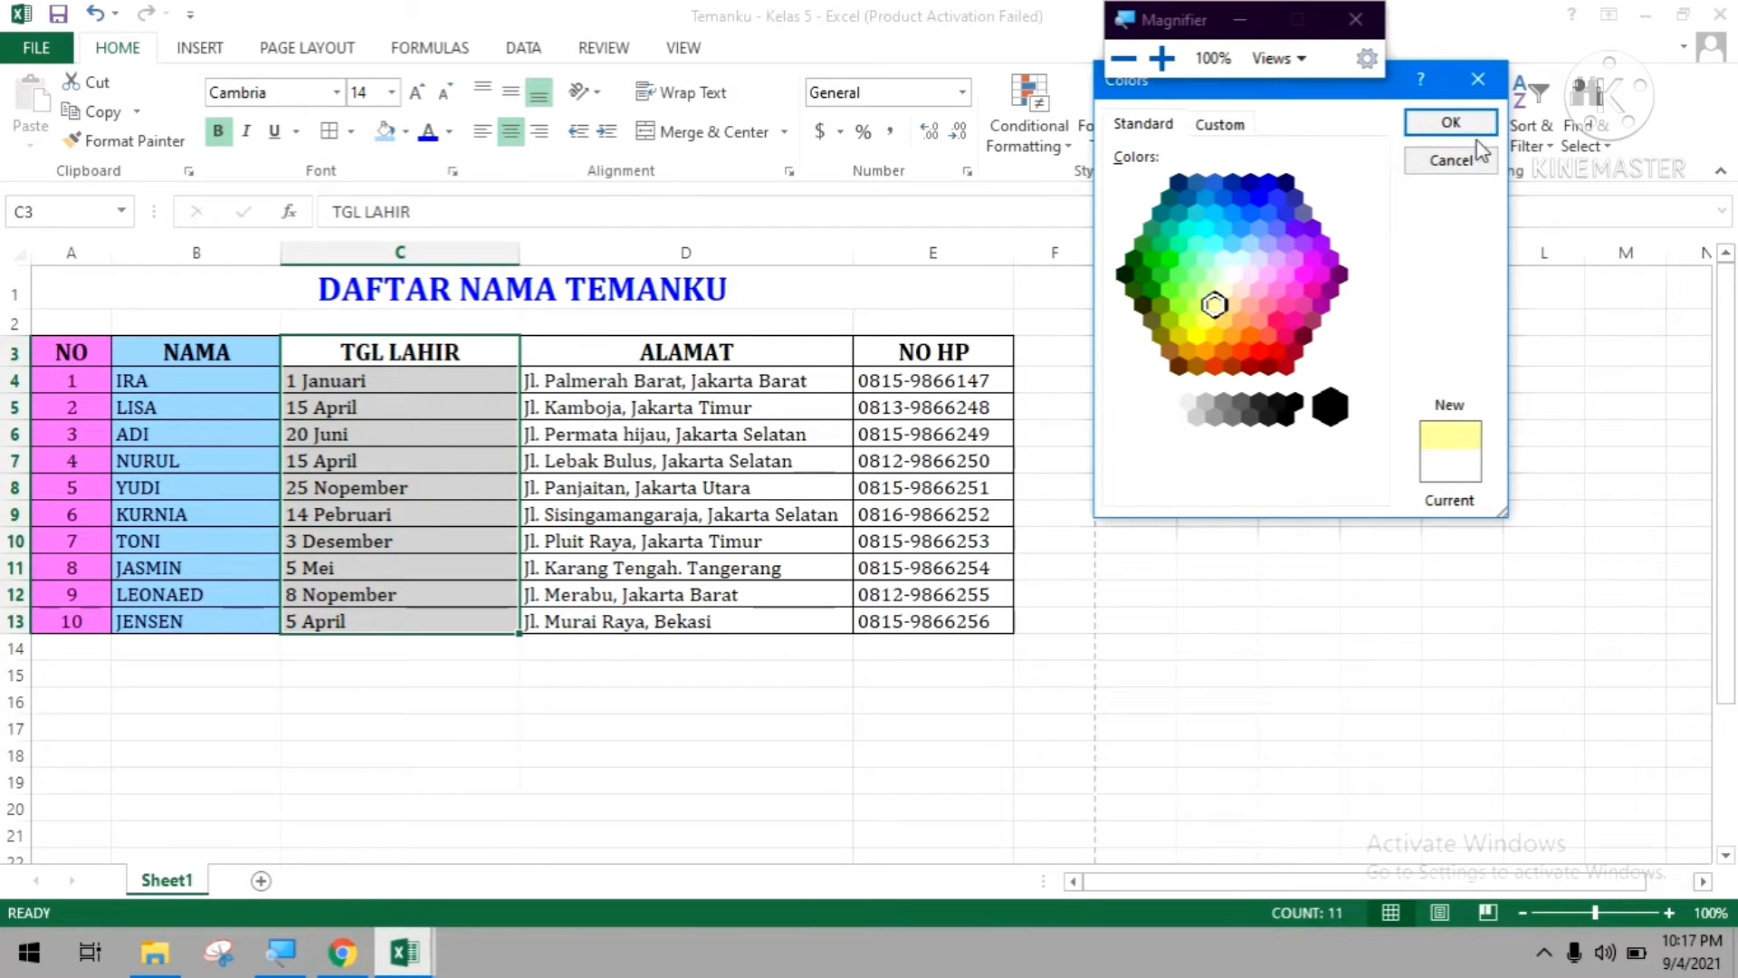
left_click(1459, 125)
left_click(676, 378)
Fill the ALAMAT column cells D3:D13 with a bright mint-green background from the extended standard colours.
left_click_drag(668, 347, 615, 623)
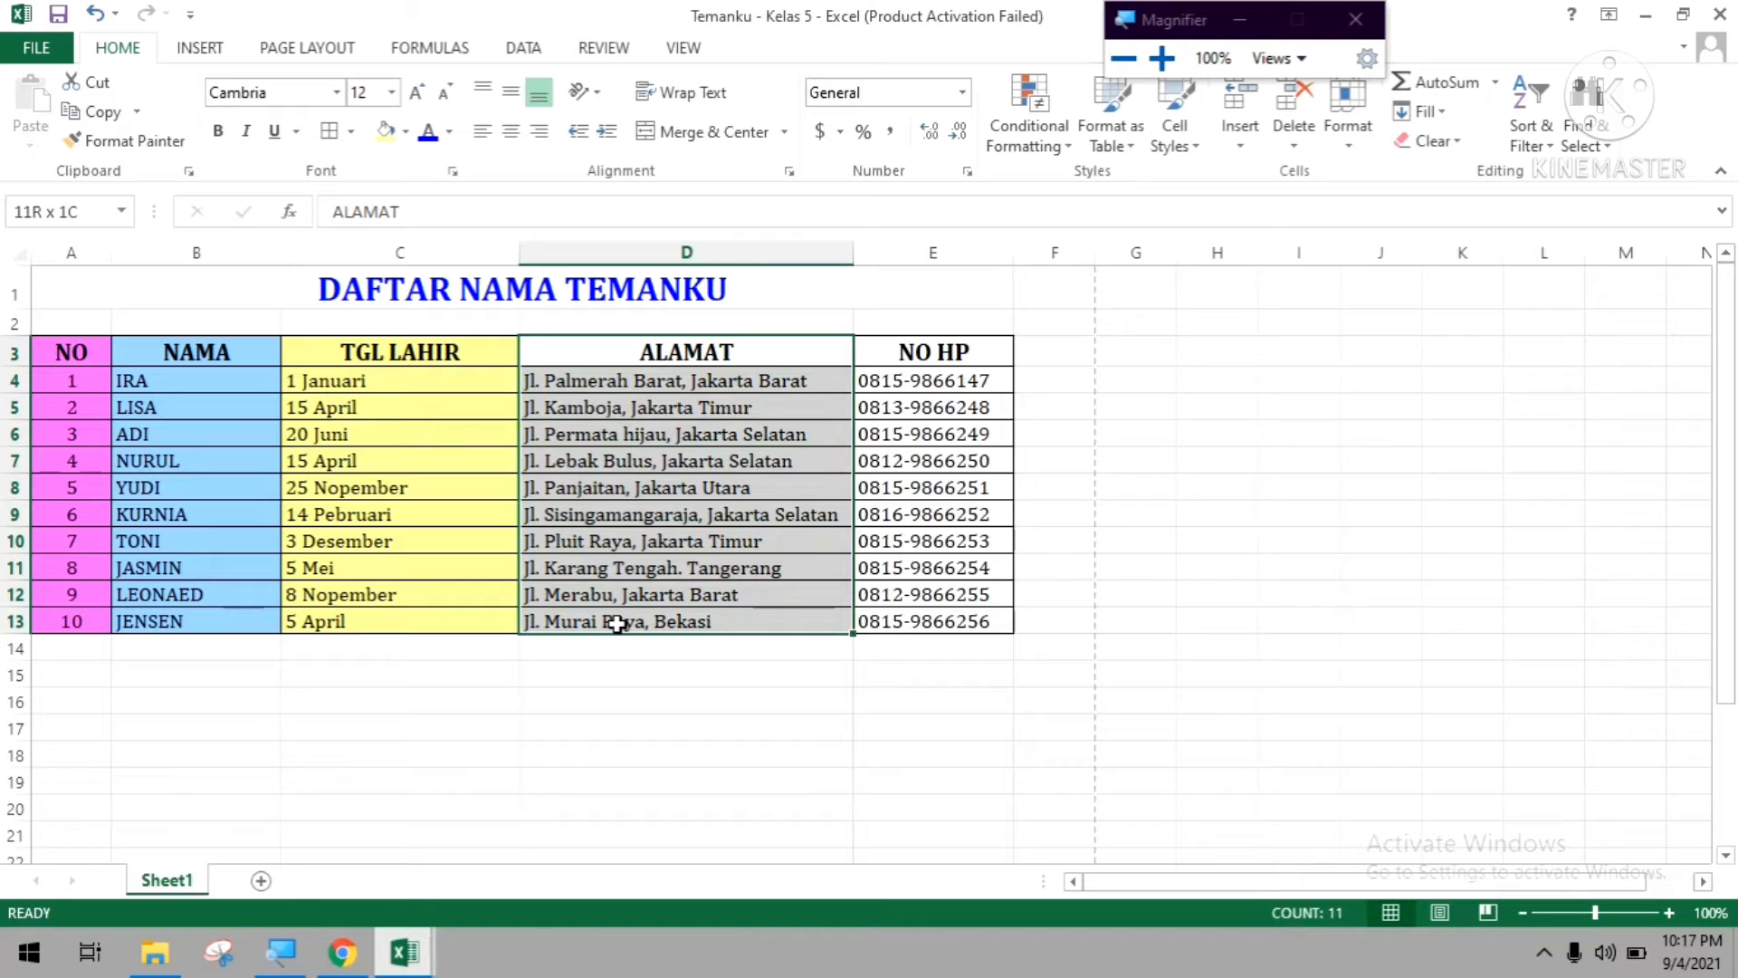
left_click(408, 132)
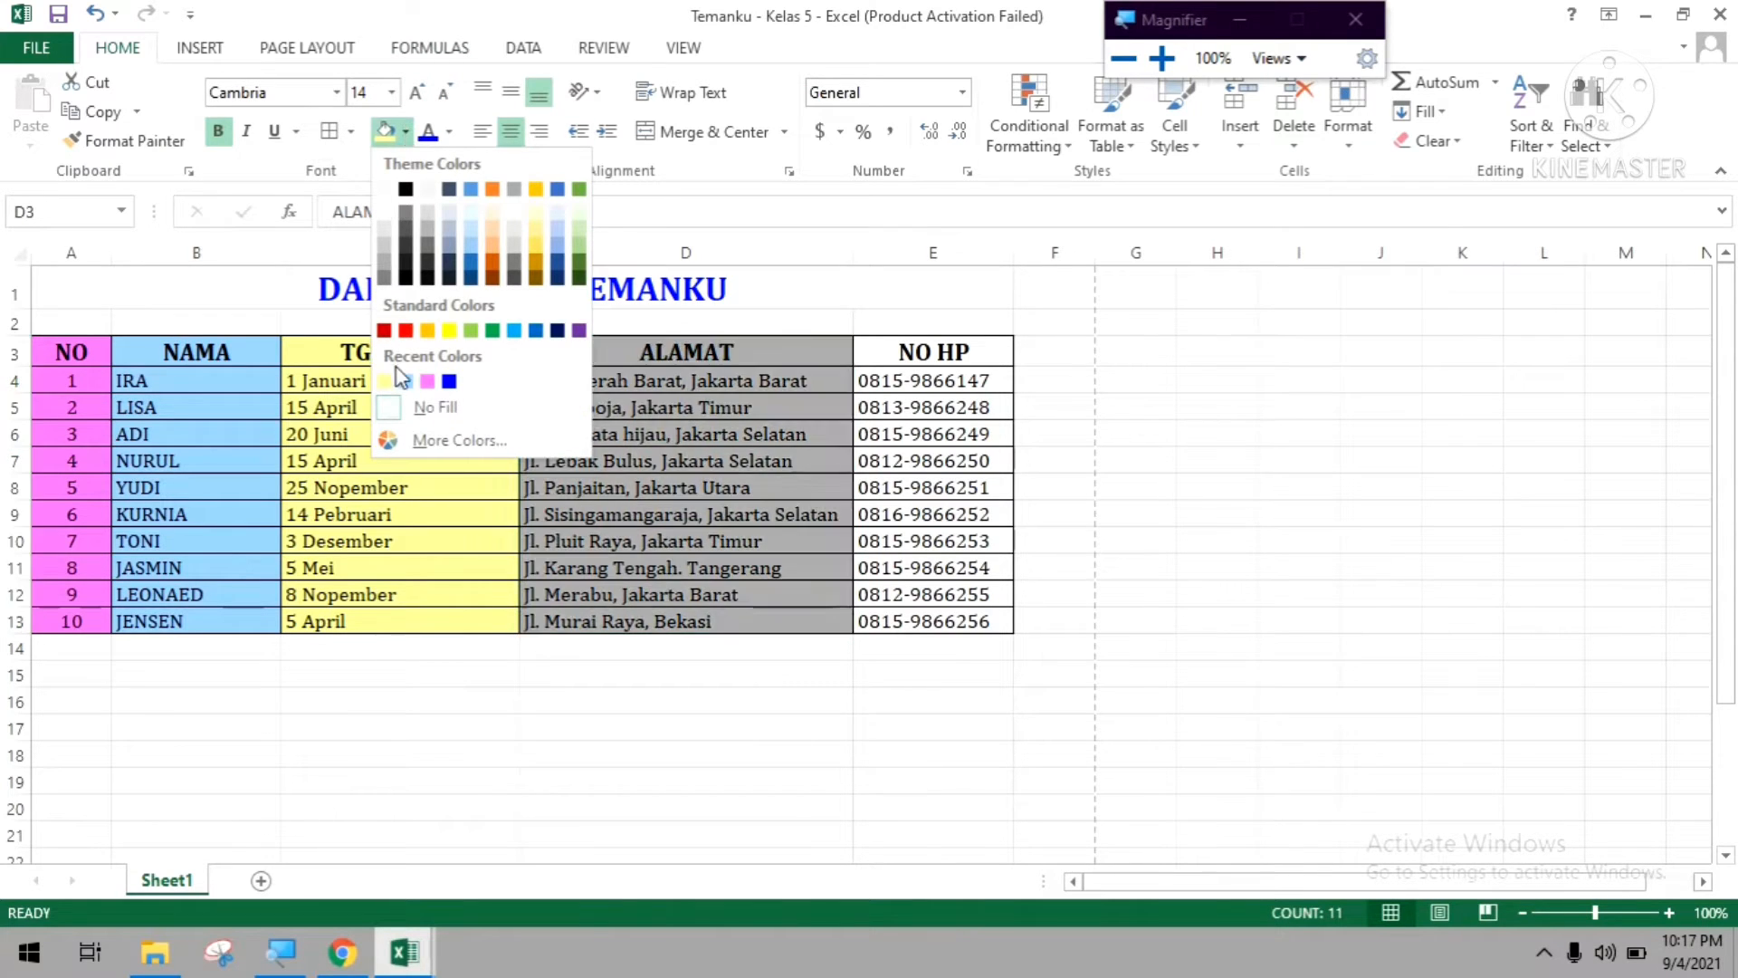
left_click(425, 439)
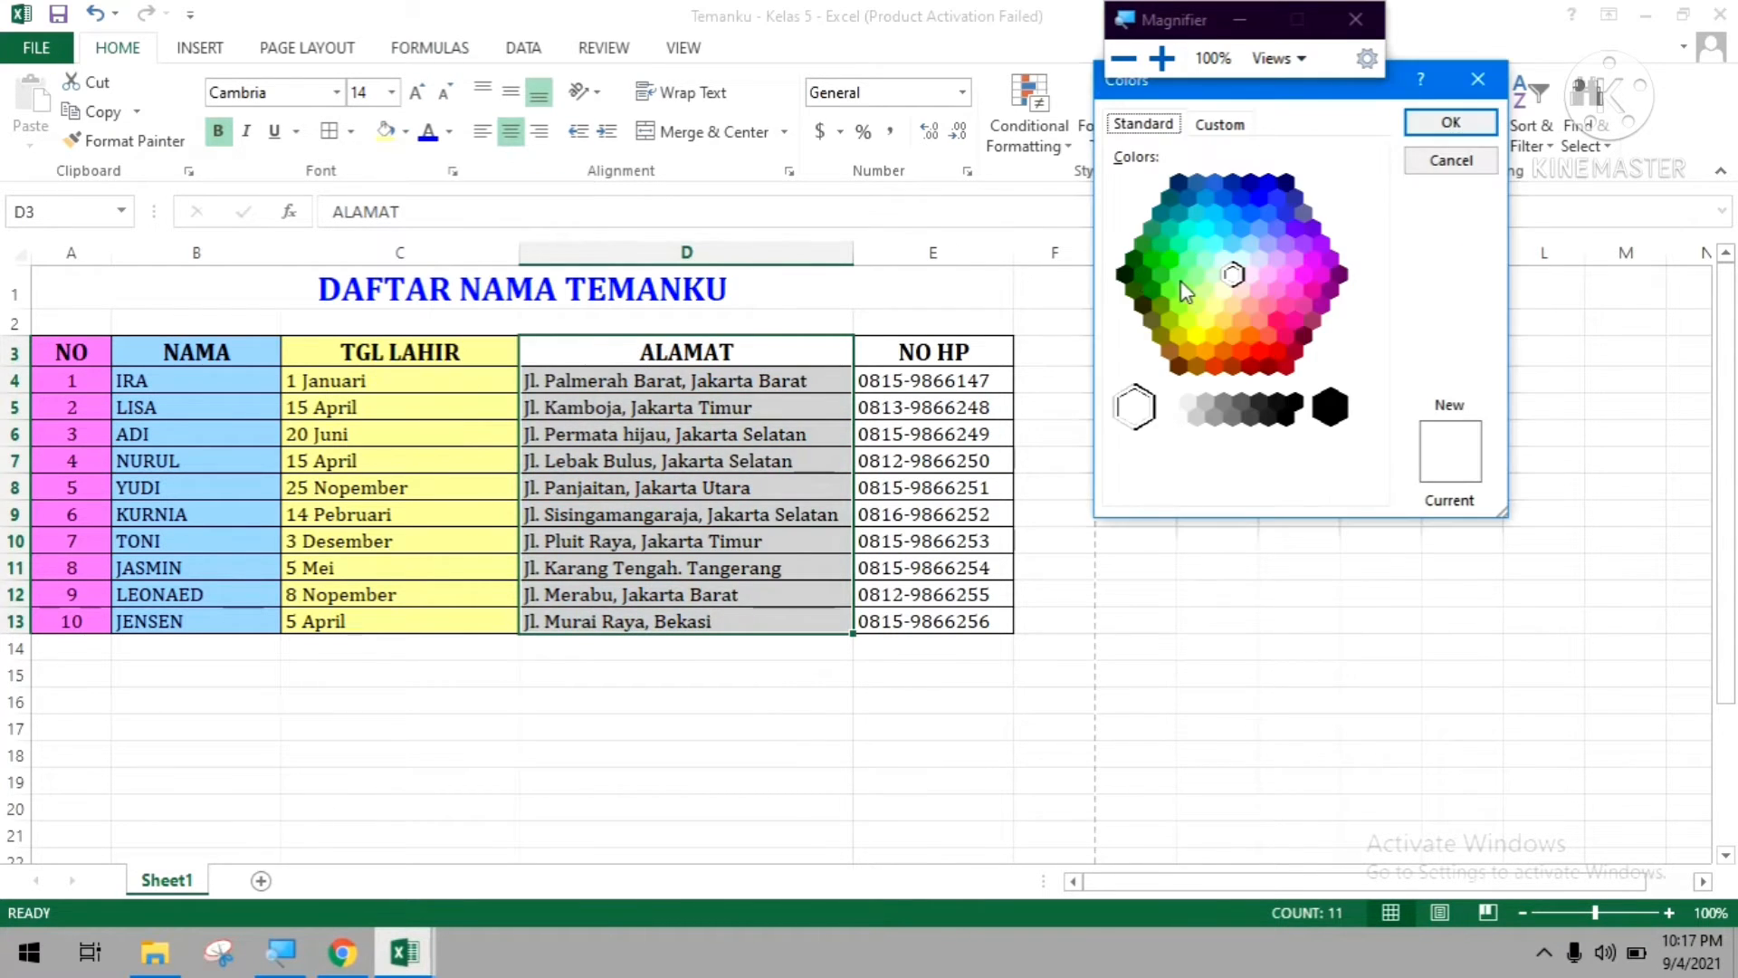
left_click(1203, 260)
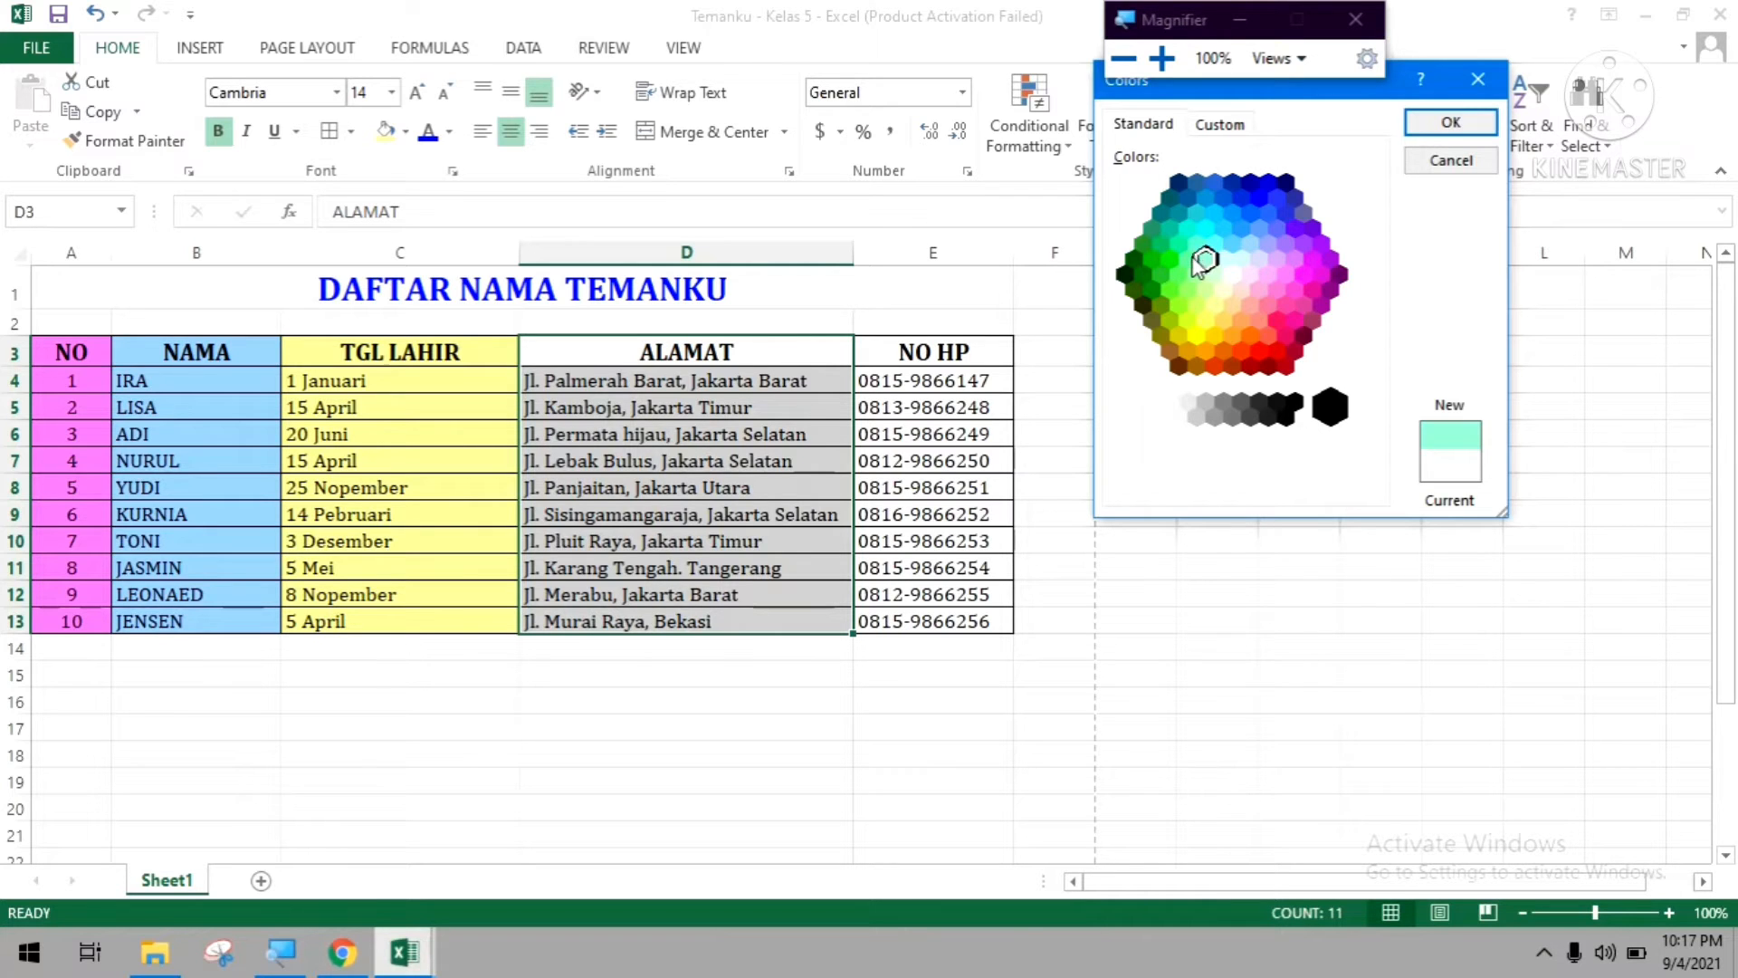
left_click(1189, 260)
left_click(1446, 122)
left_click(1017, 380)
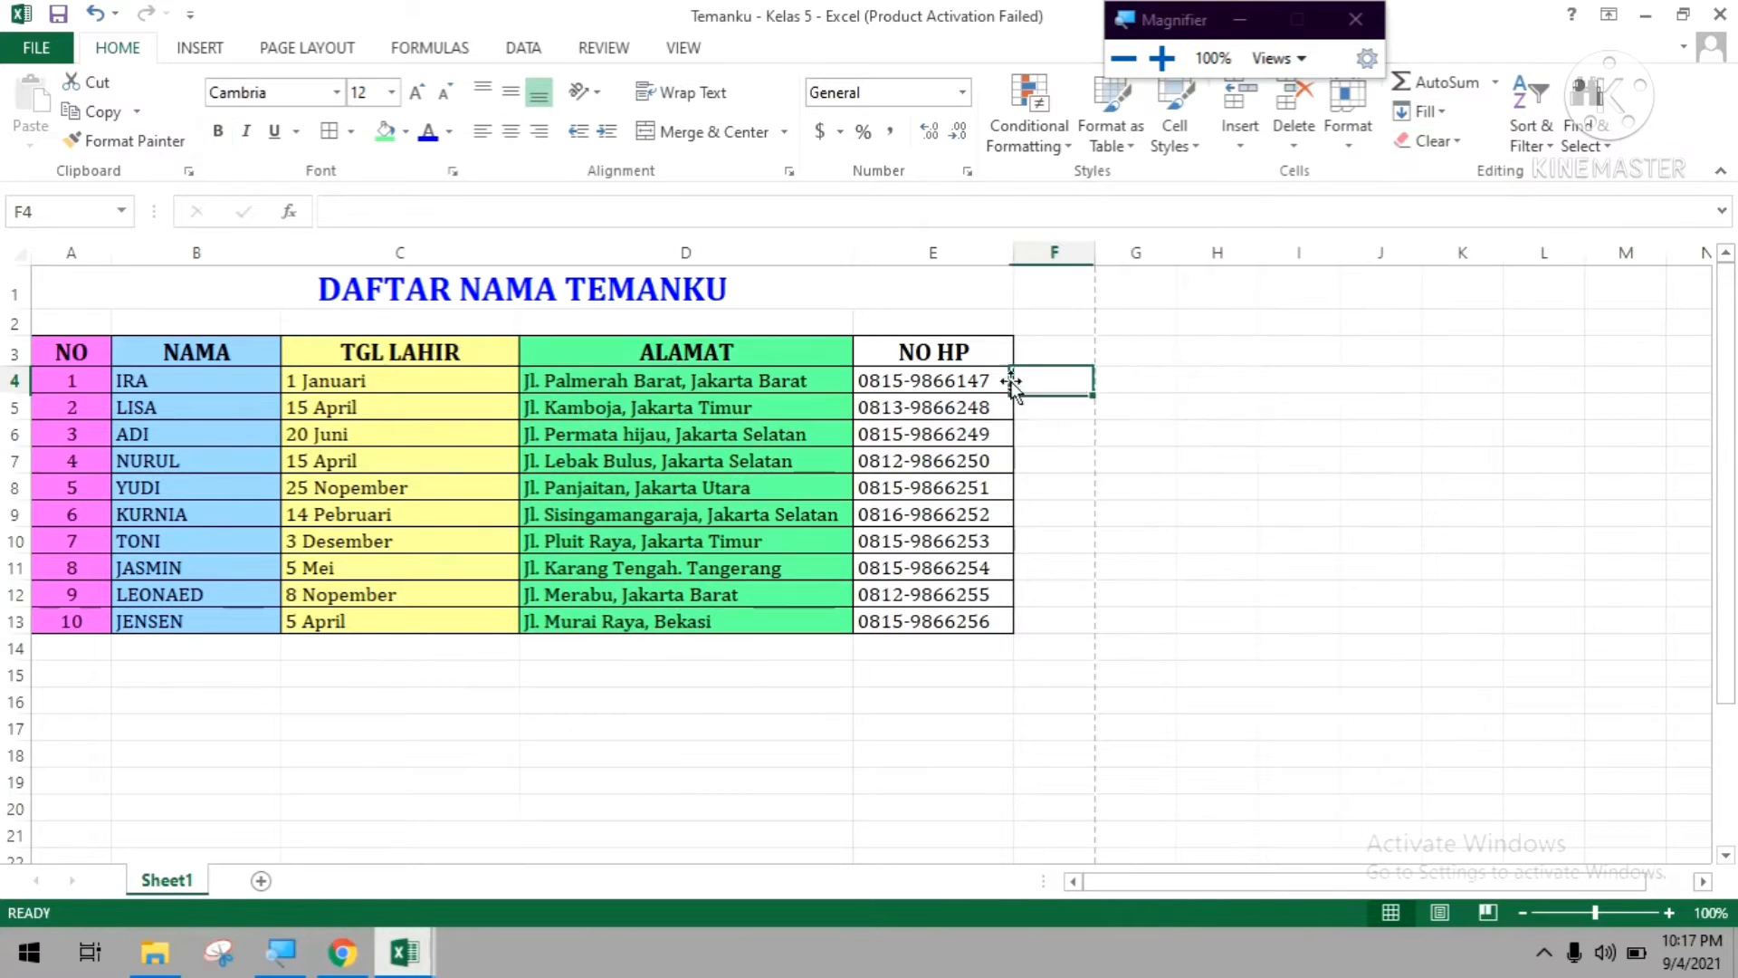
Fill the NO HP column cells E3:E13 with an orange background from the extended standard colours.
left_click_drag(1001, 344, 920, 621)
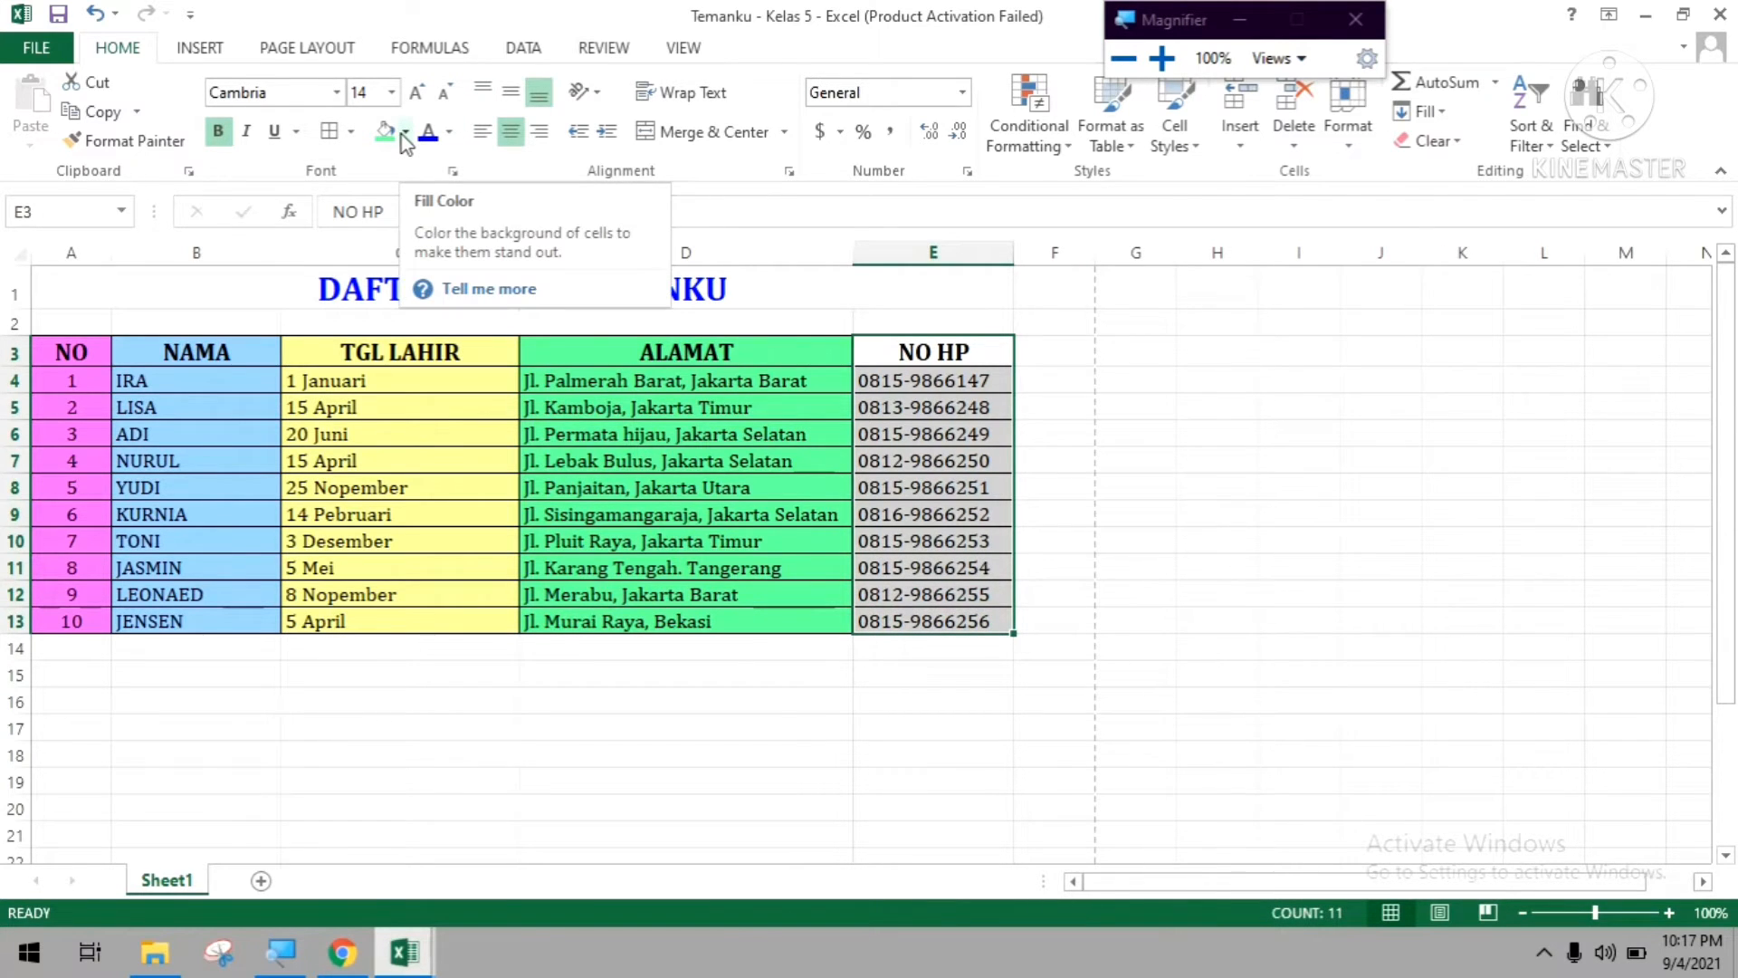
left_click(401, 134)
left_click(453, 435)
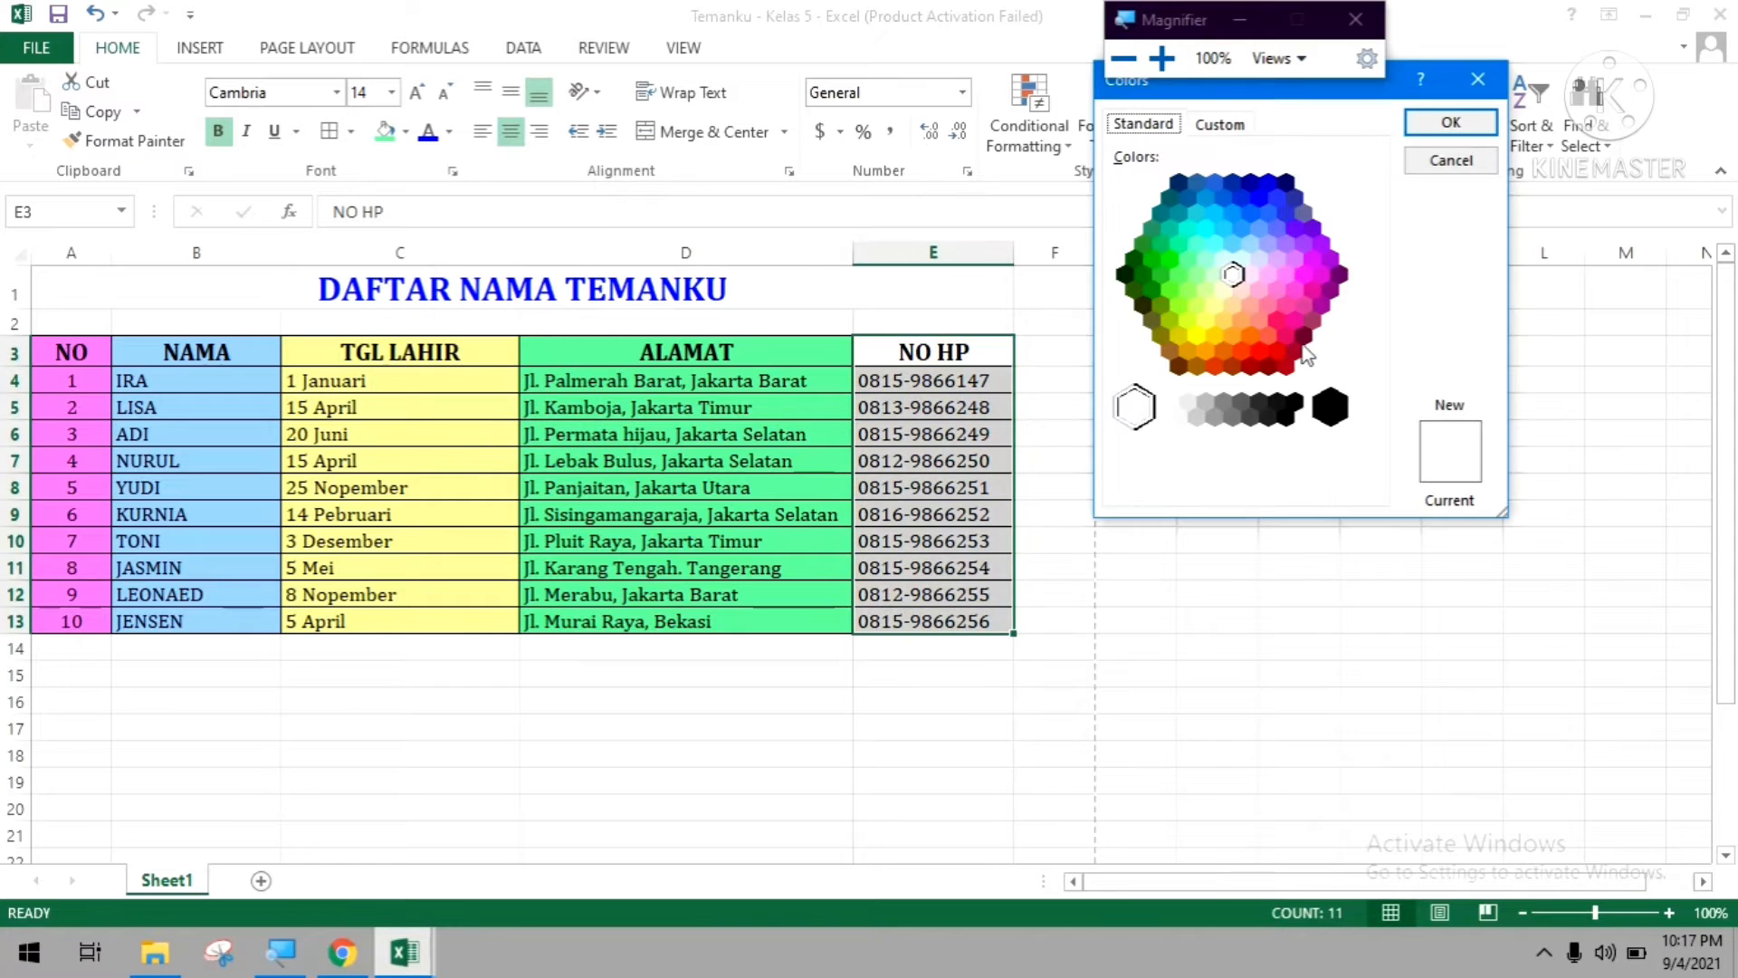
left_click(1231, 306)
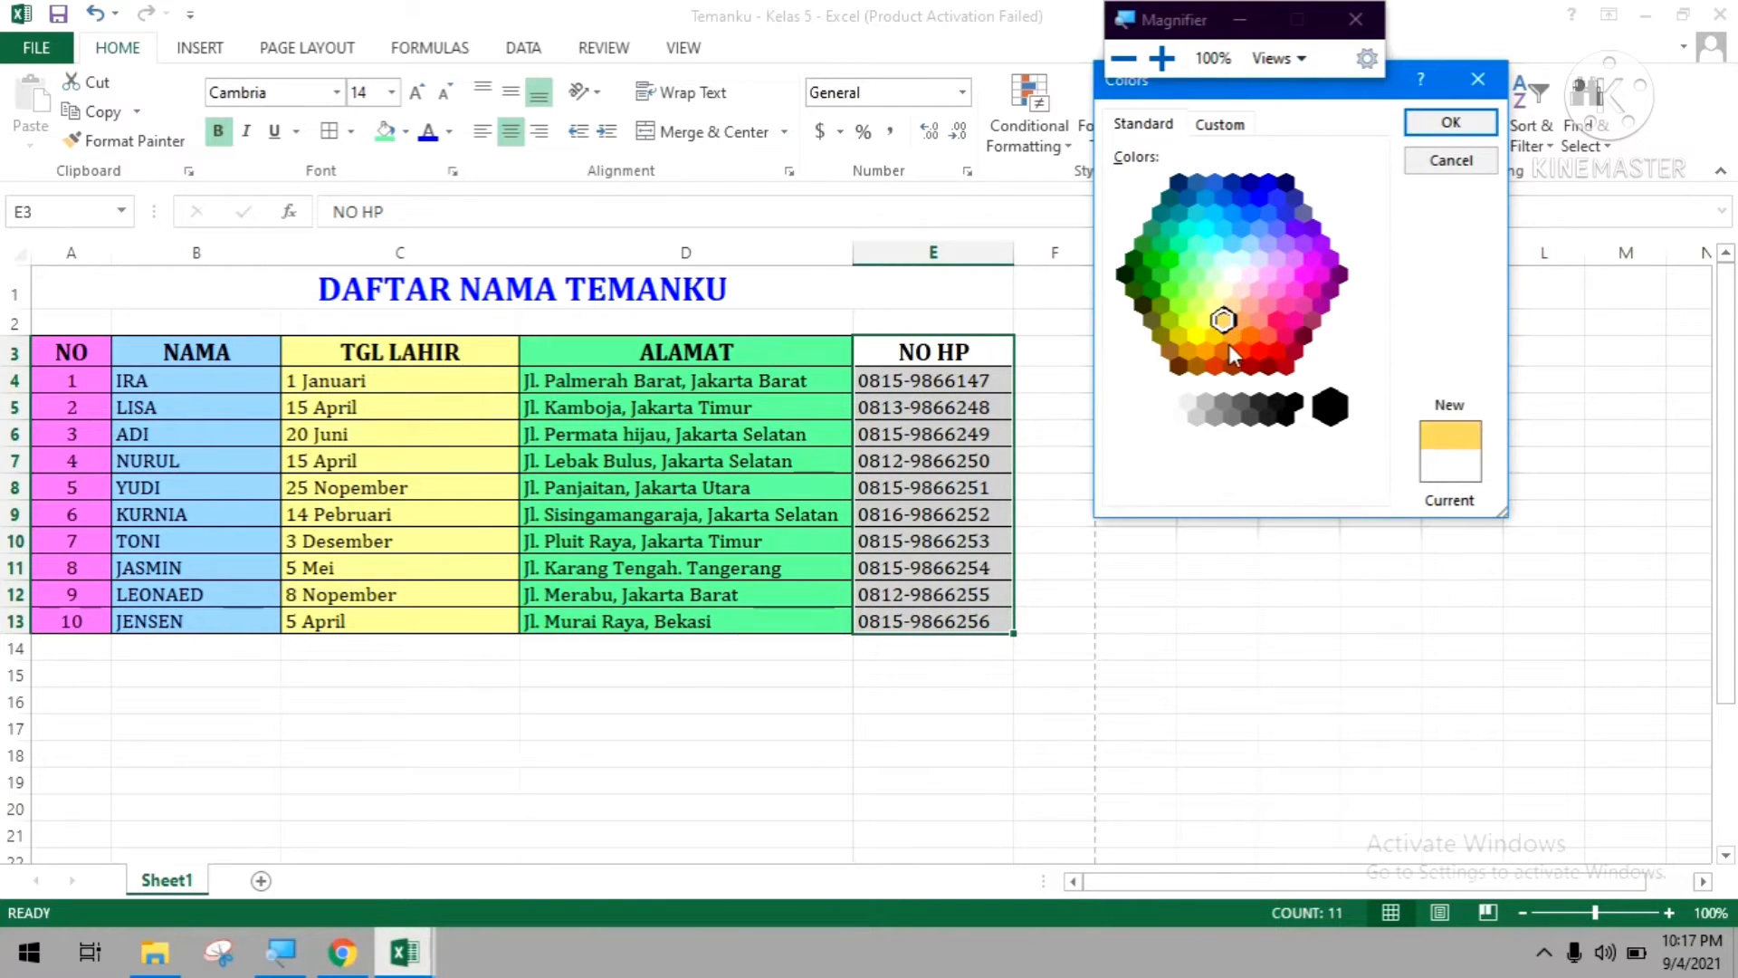
left_click(1241, 319)
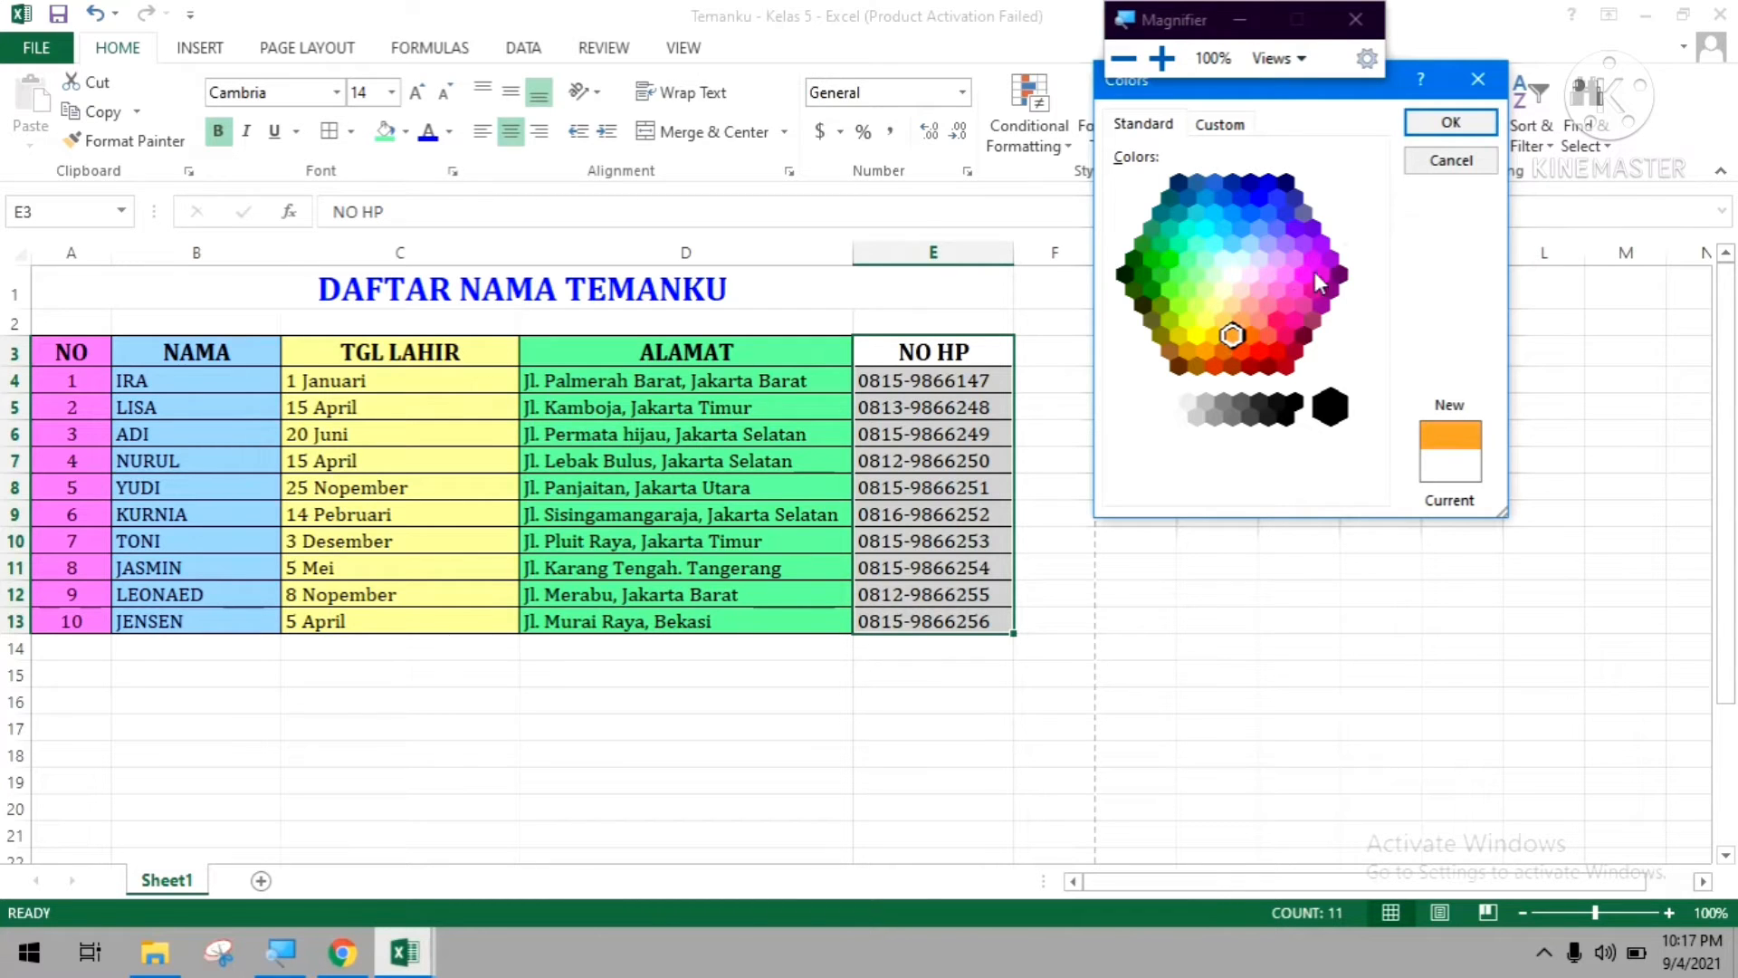
left_click(1445, 122)
left_click(1123, 512)
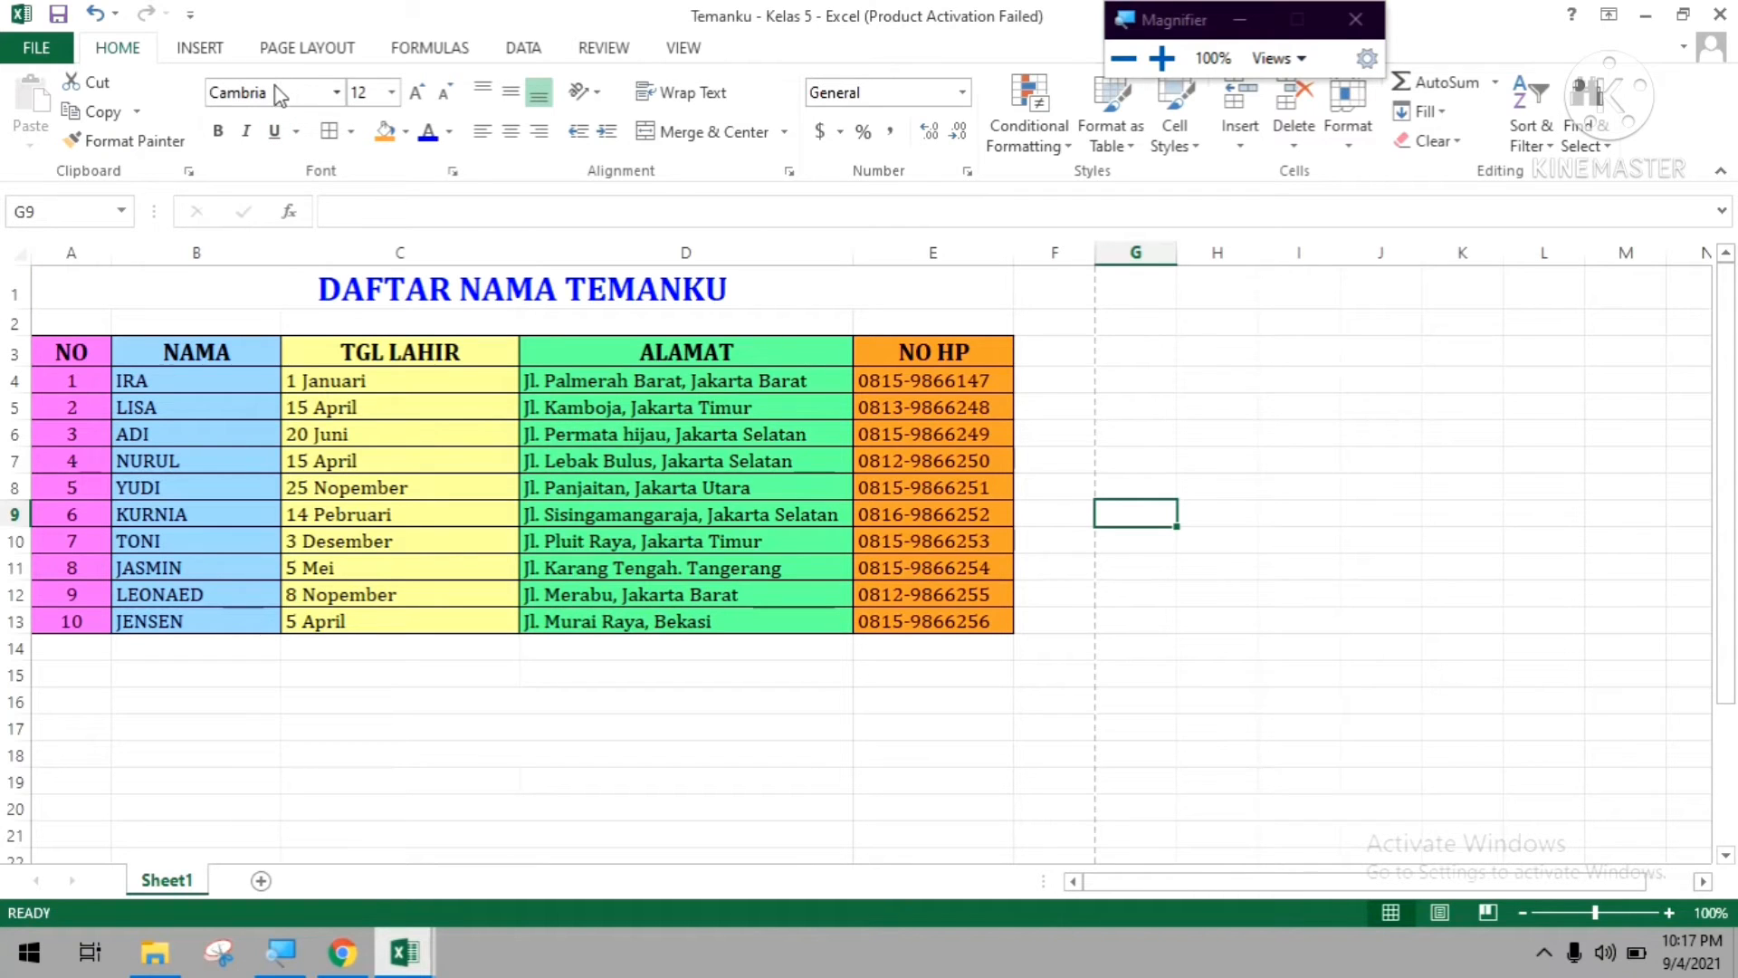
left_click(198, 55)
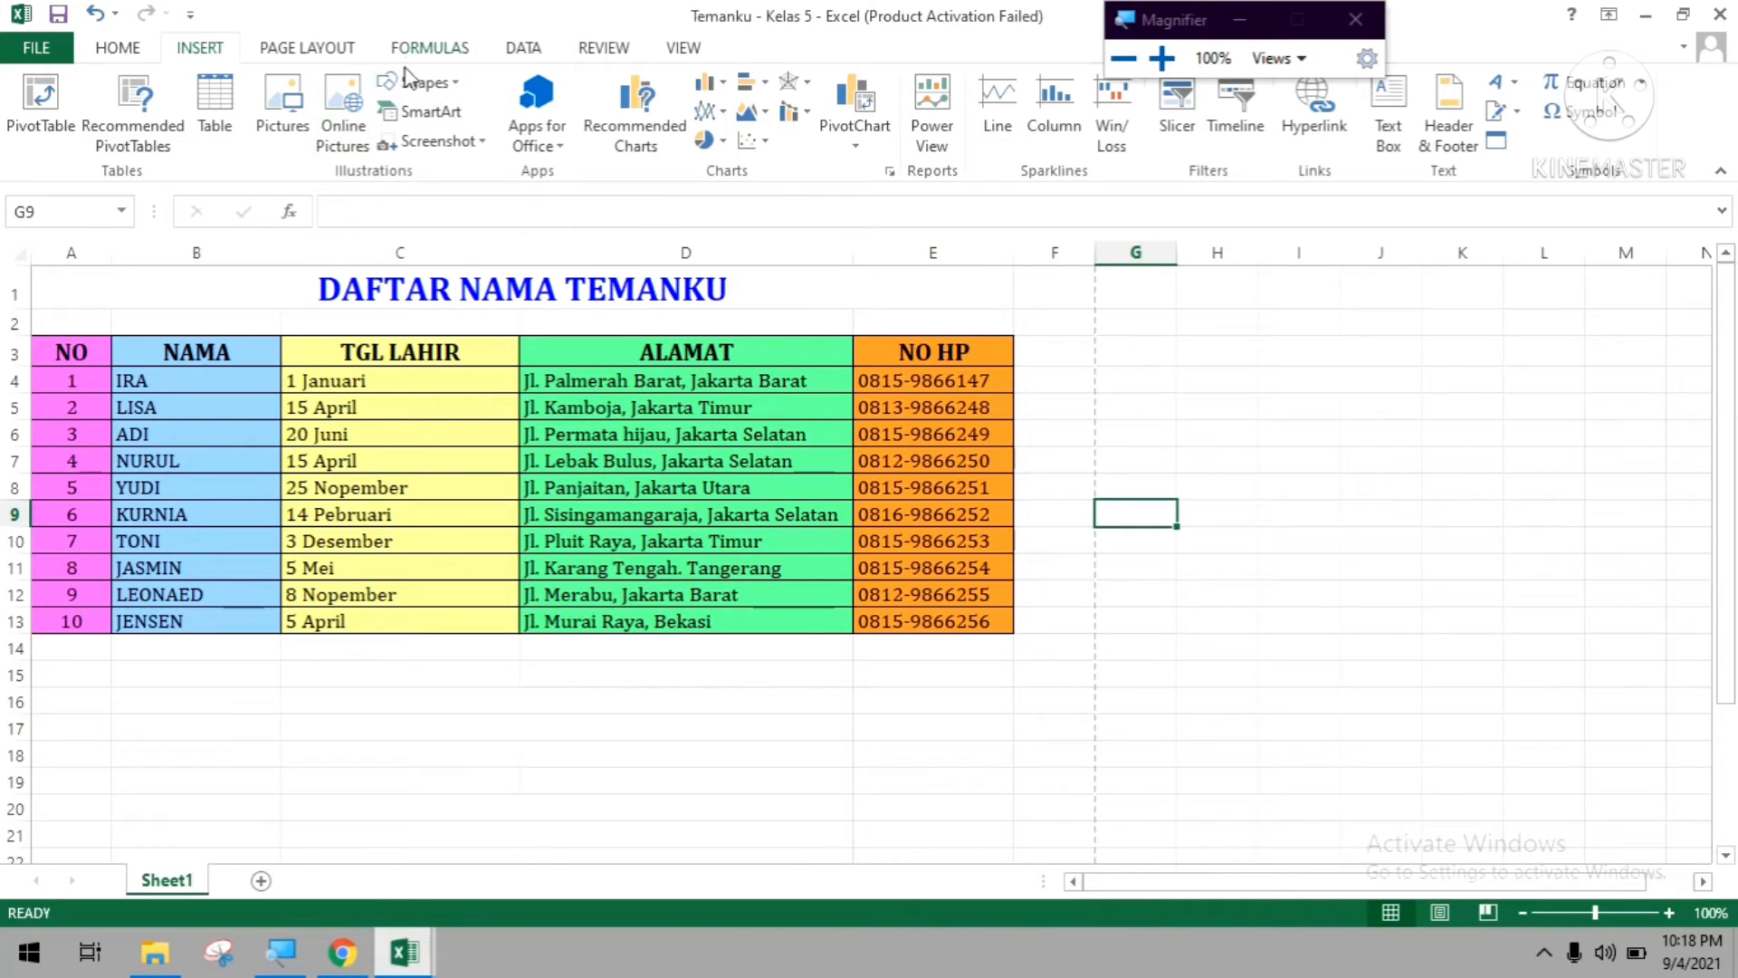
left_click(294, 134)
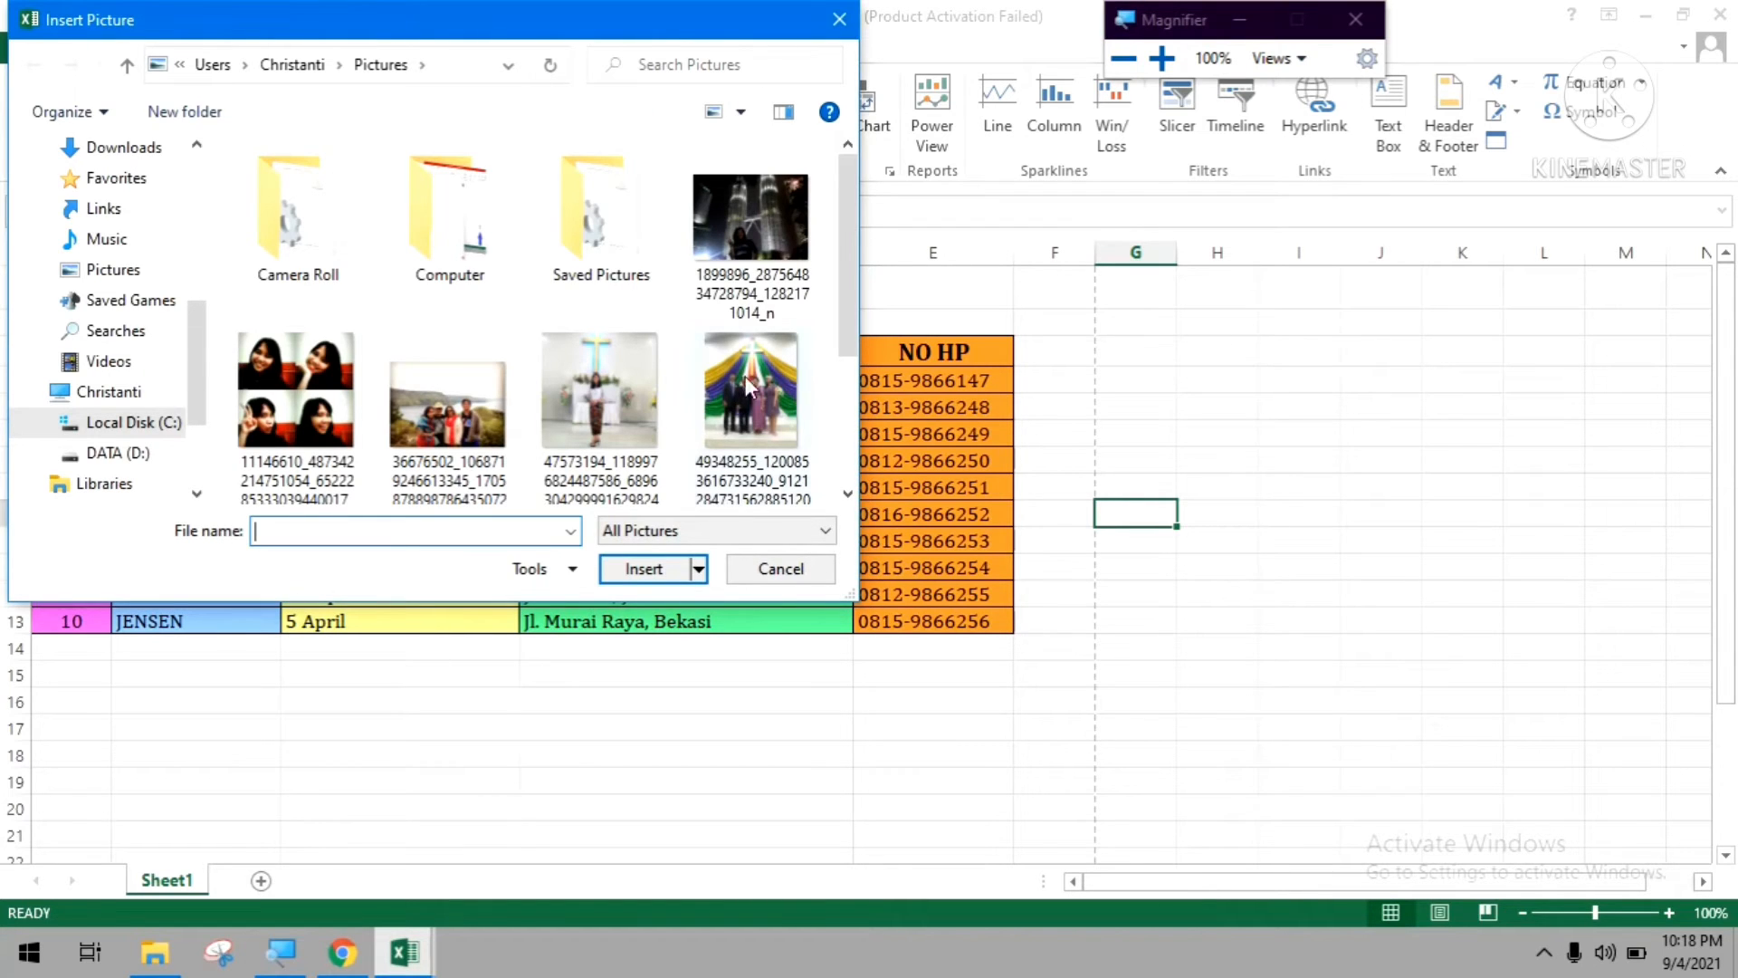
left_click(780, 569)
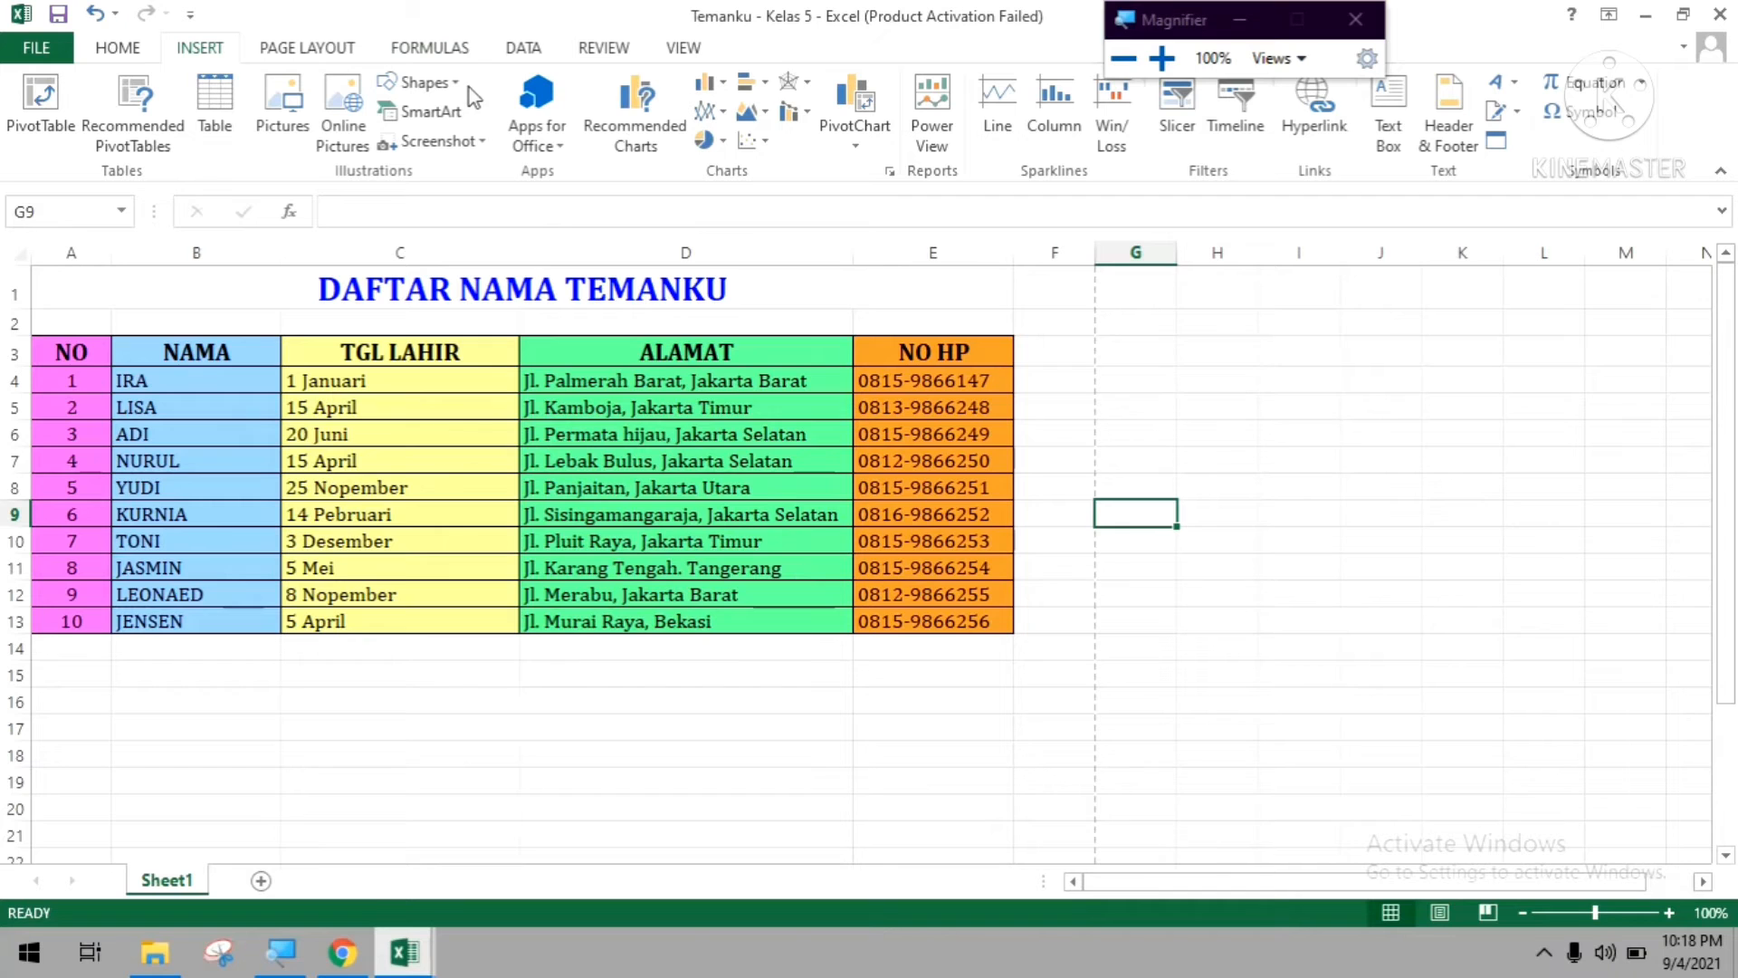
Draw a smiley face shape about 0.35" high and 0.38" wide beside the title, and delete it.
left_click(423, 83)
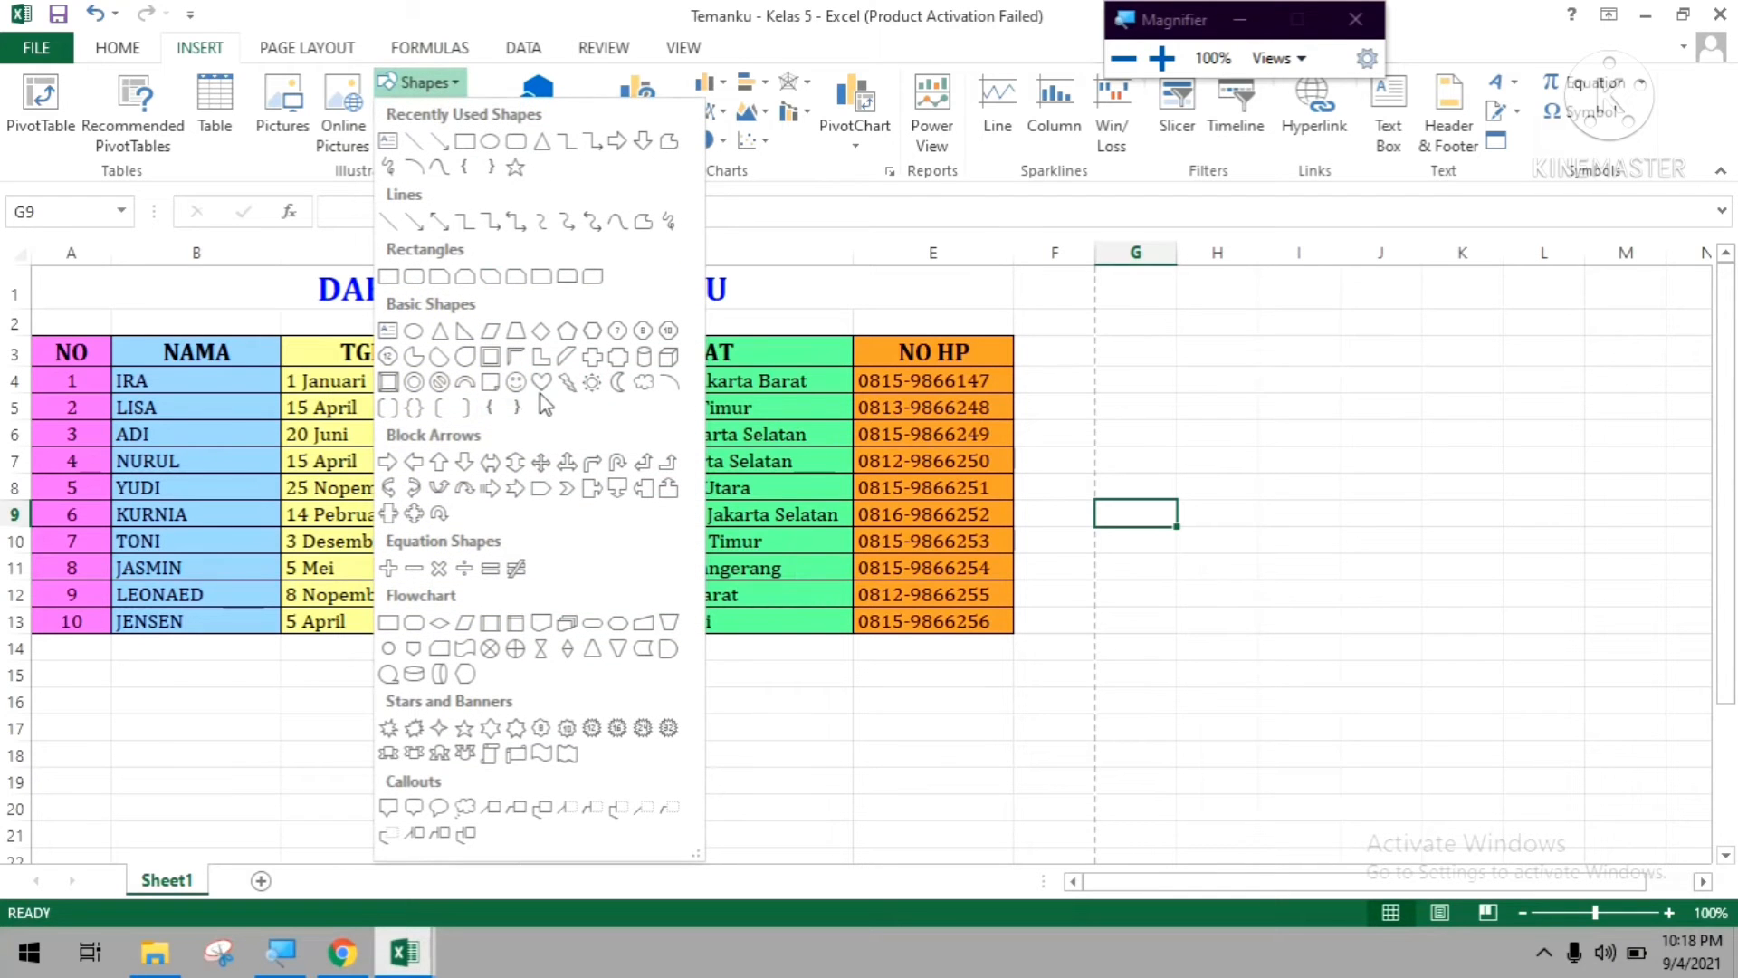
left_click(514, 383)
mouse_move(753, 275)
left_mouse_down()
mouse_move(789, 334)
mouse_move(823, 349)
mouse_move(816, 365)
mouse_move(825, 336)
mouse_move(798, 316)
left_mouse_up()
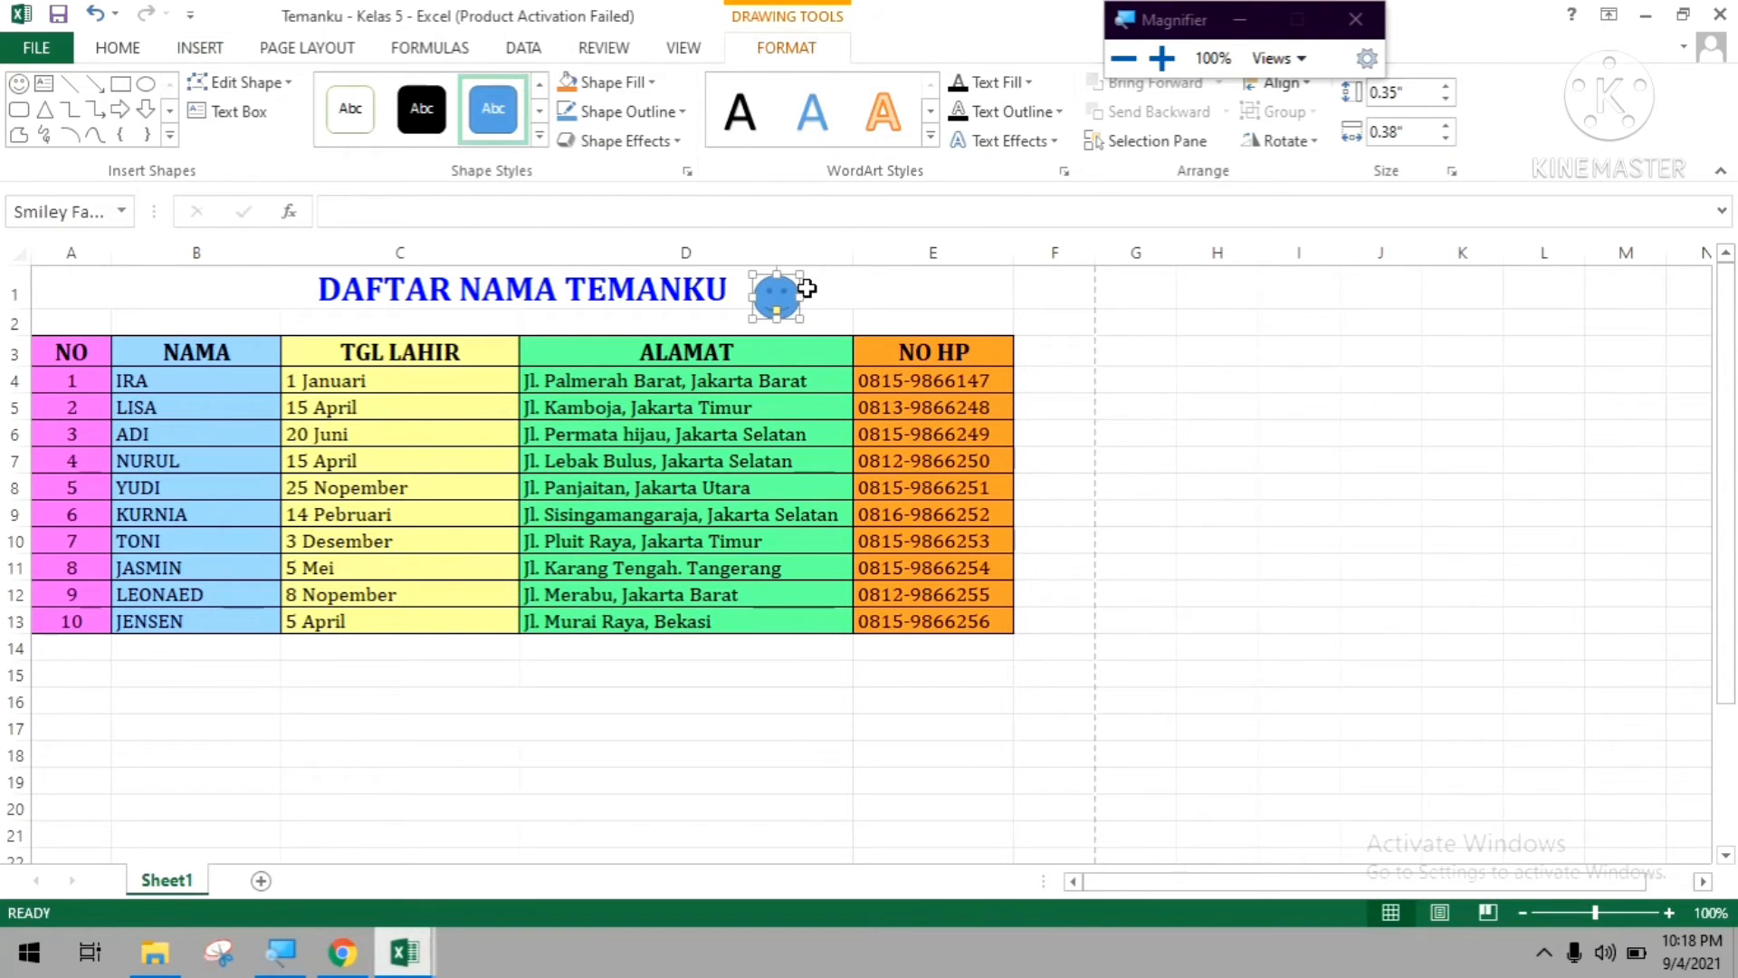
key("Delete")
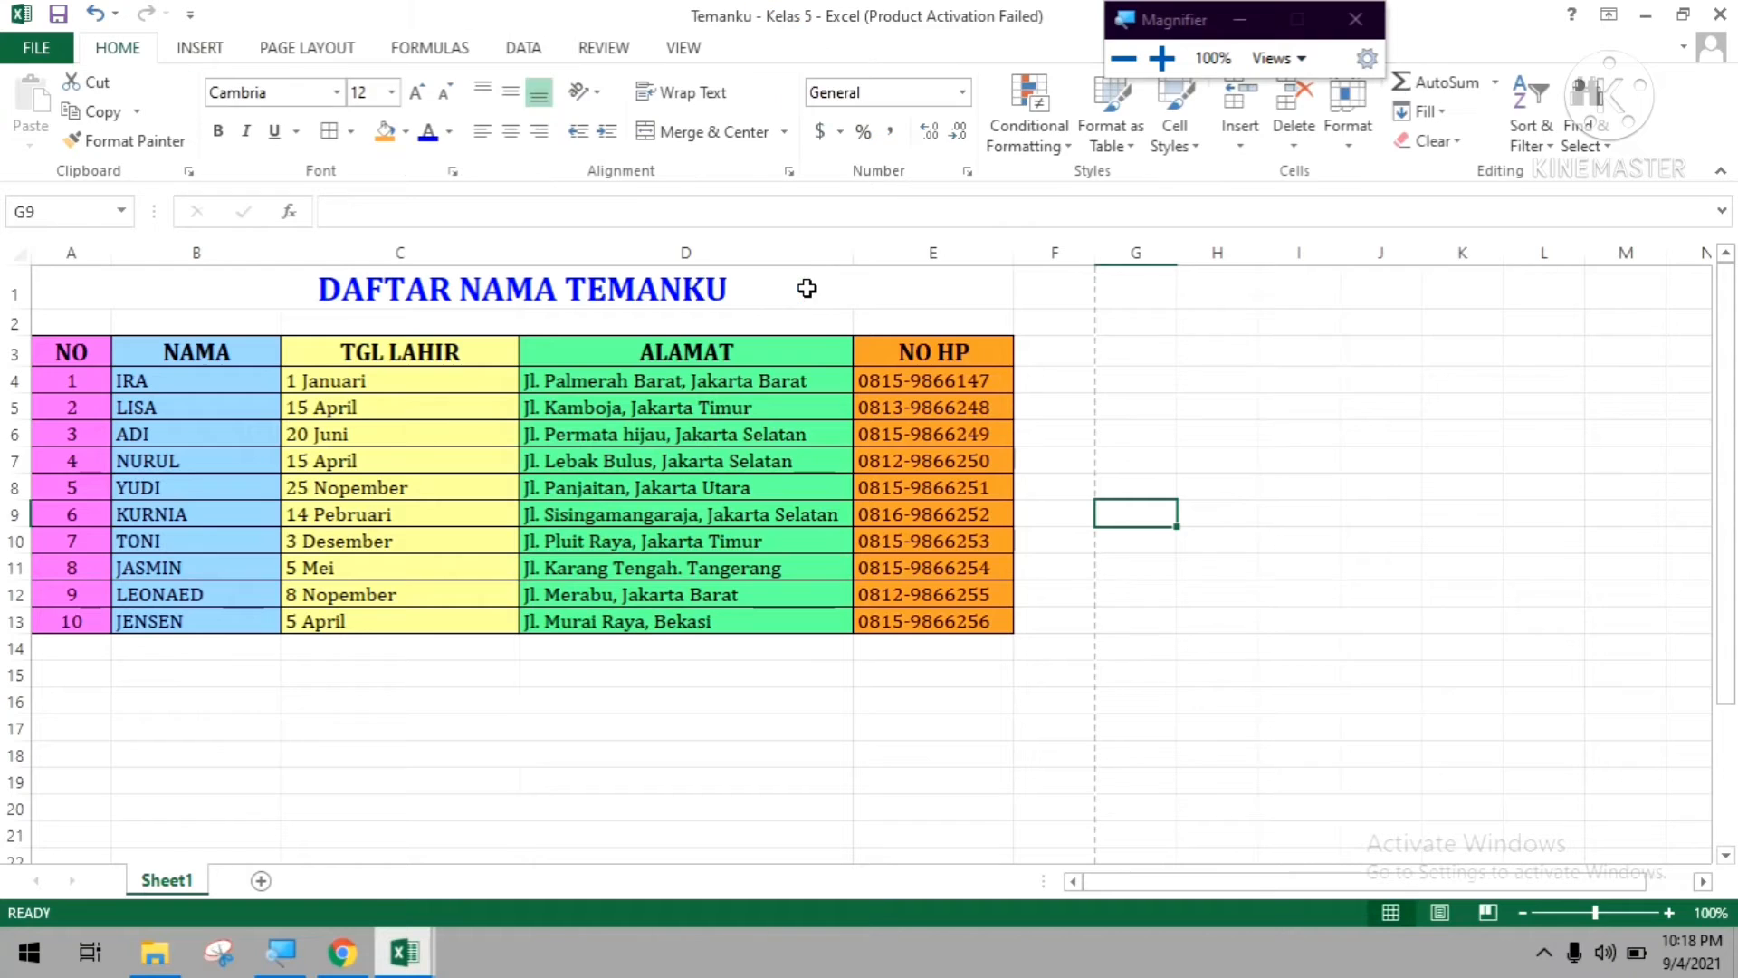
Insert two additional empty rows between the DAFTAR NAMA TEMANKU title and the table.
right_click(8, 318)
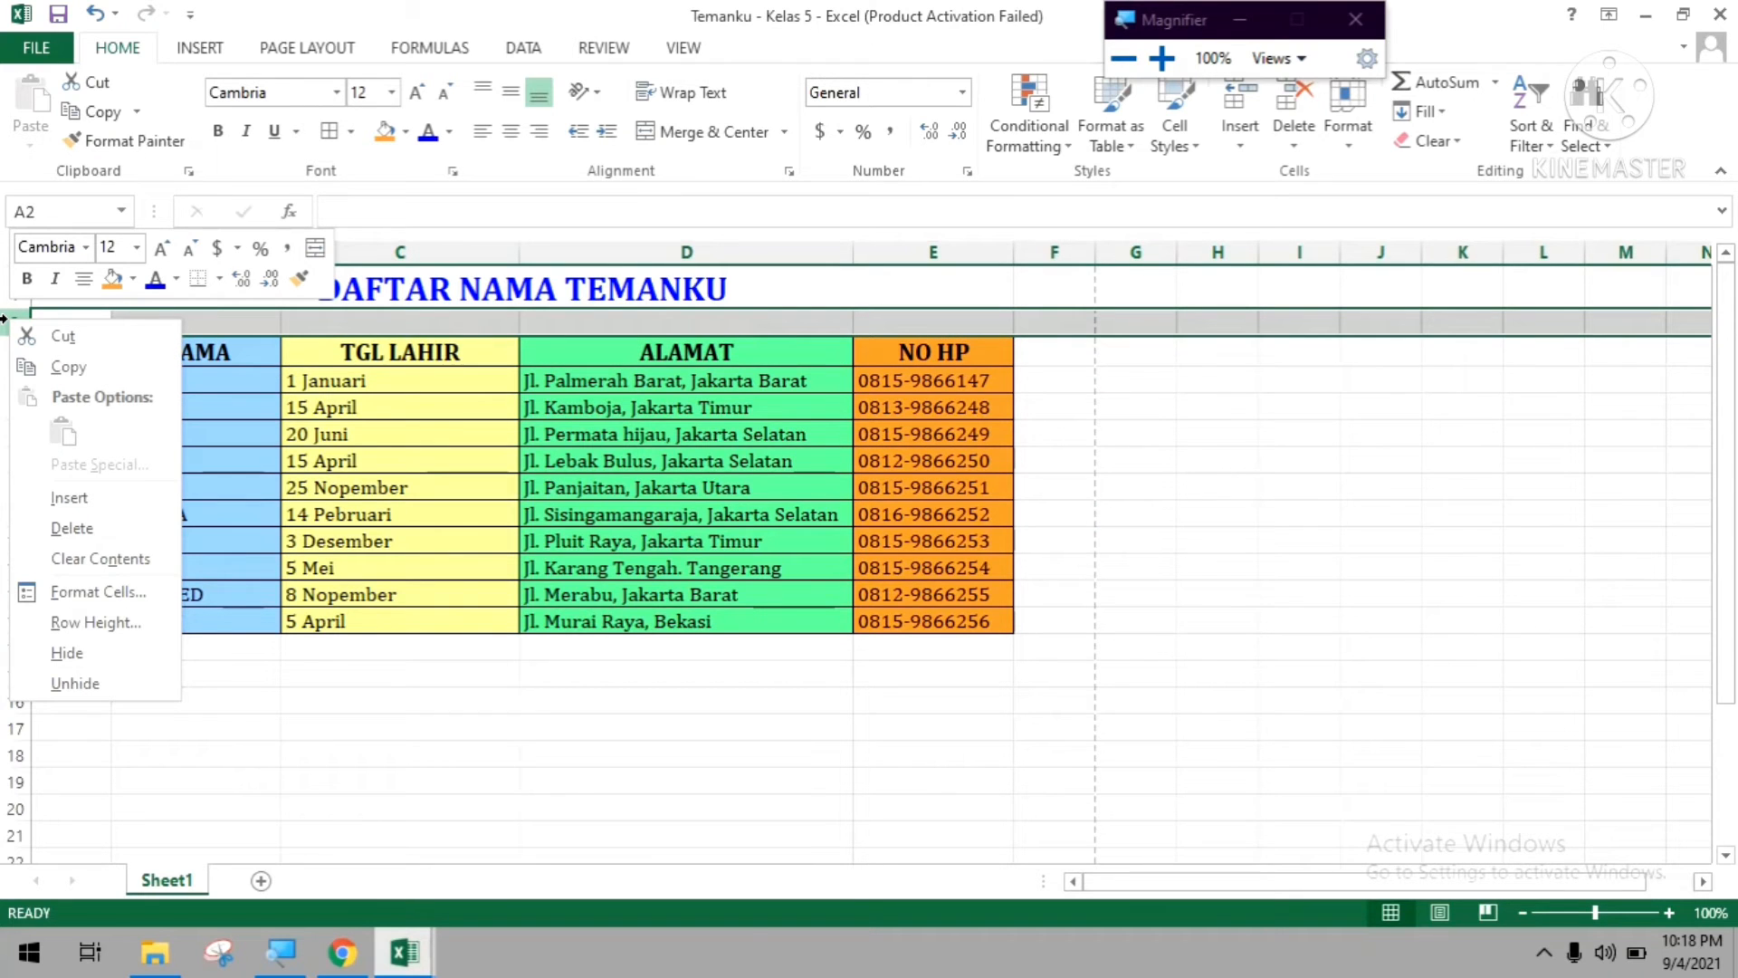
left_click(117, 495)
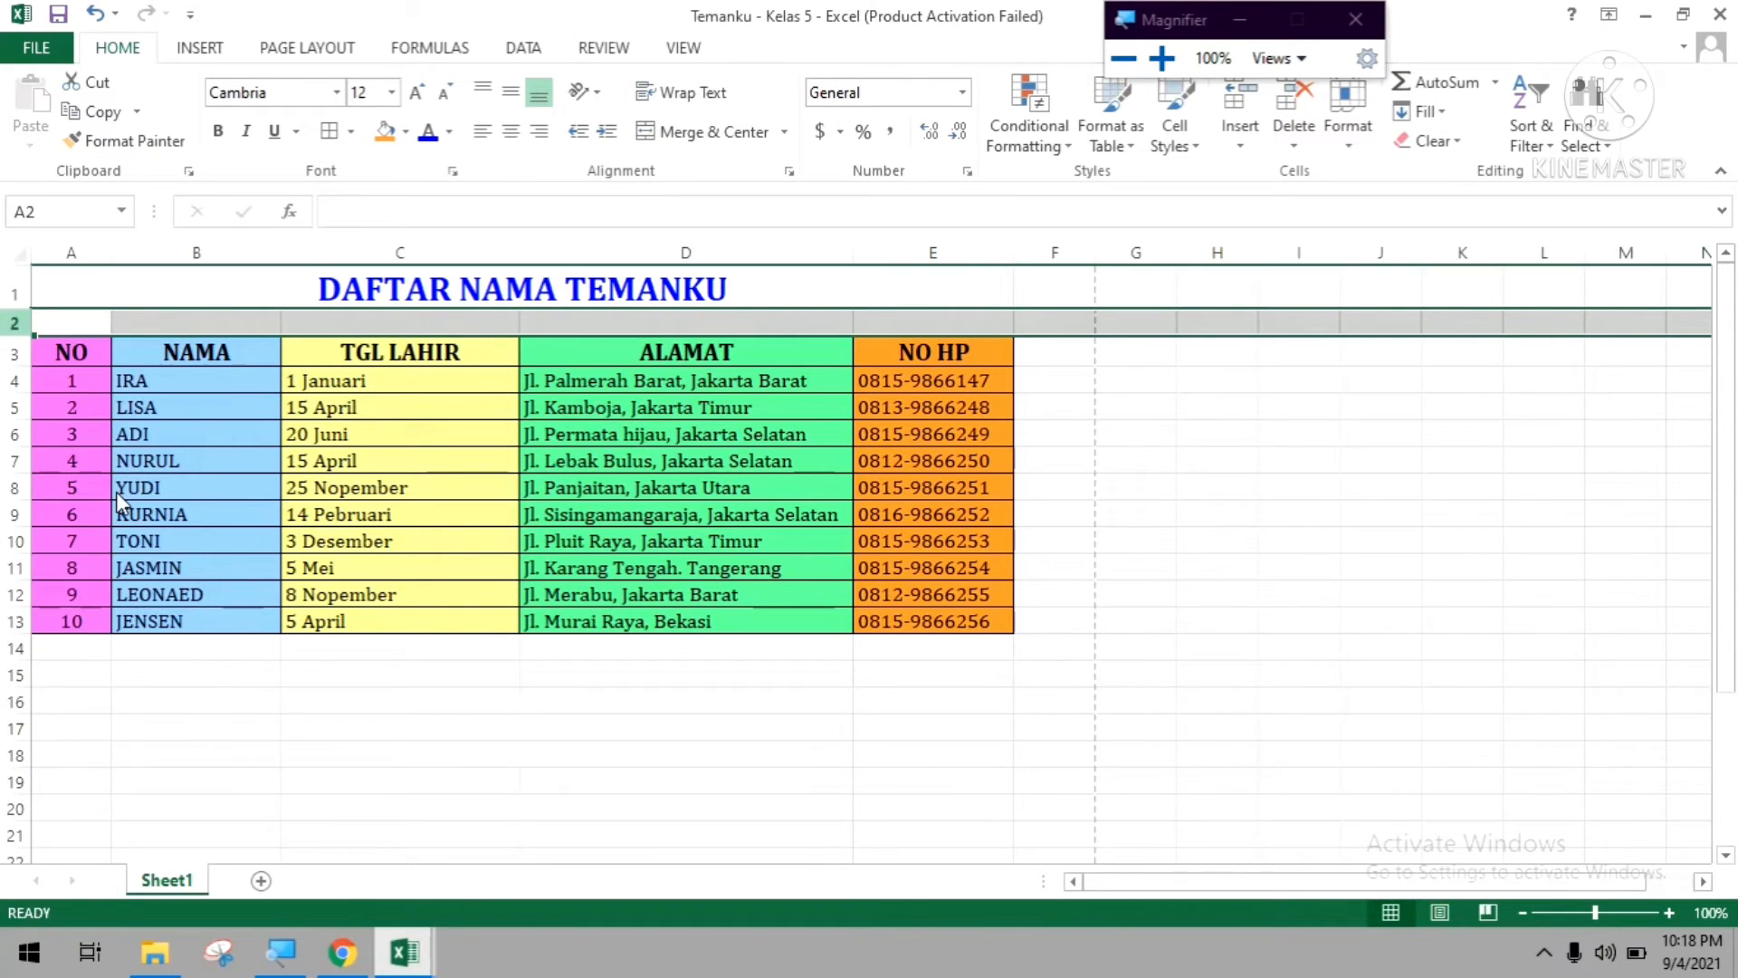
right_click(5, 335)
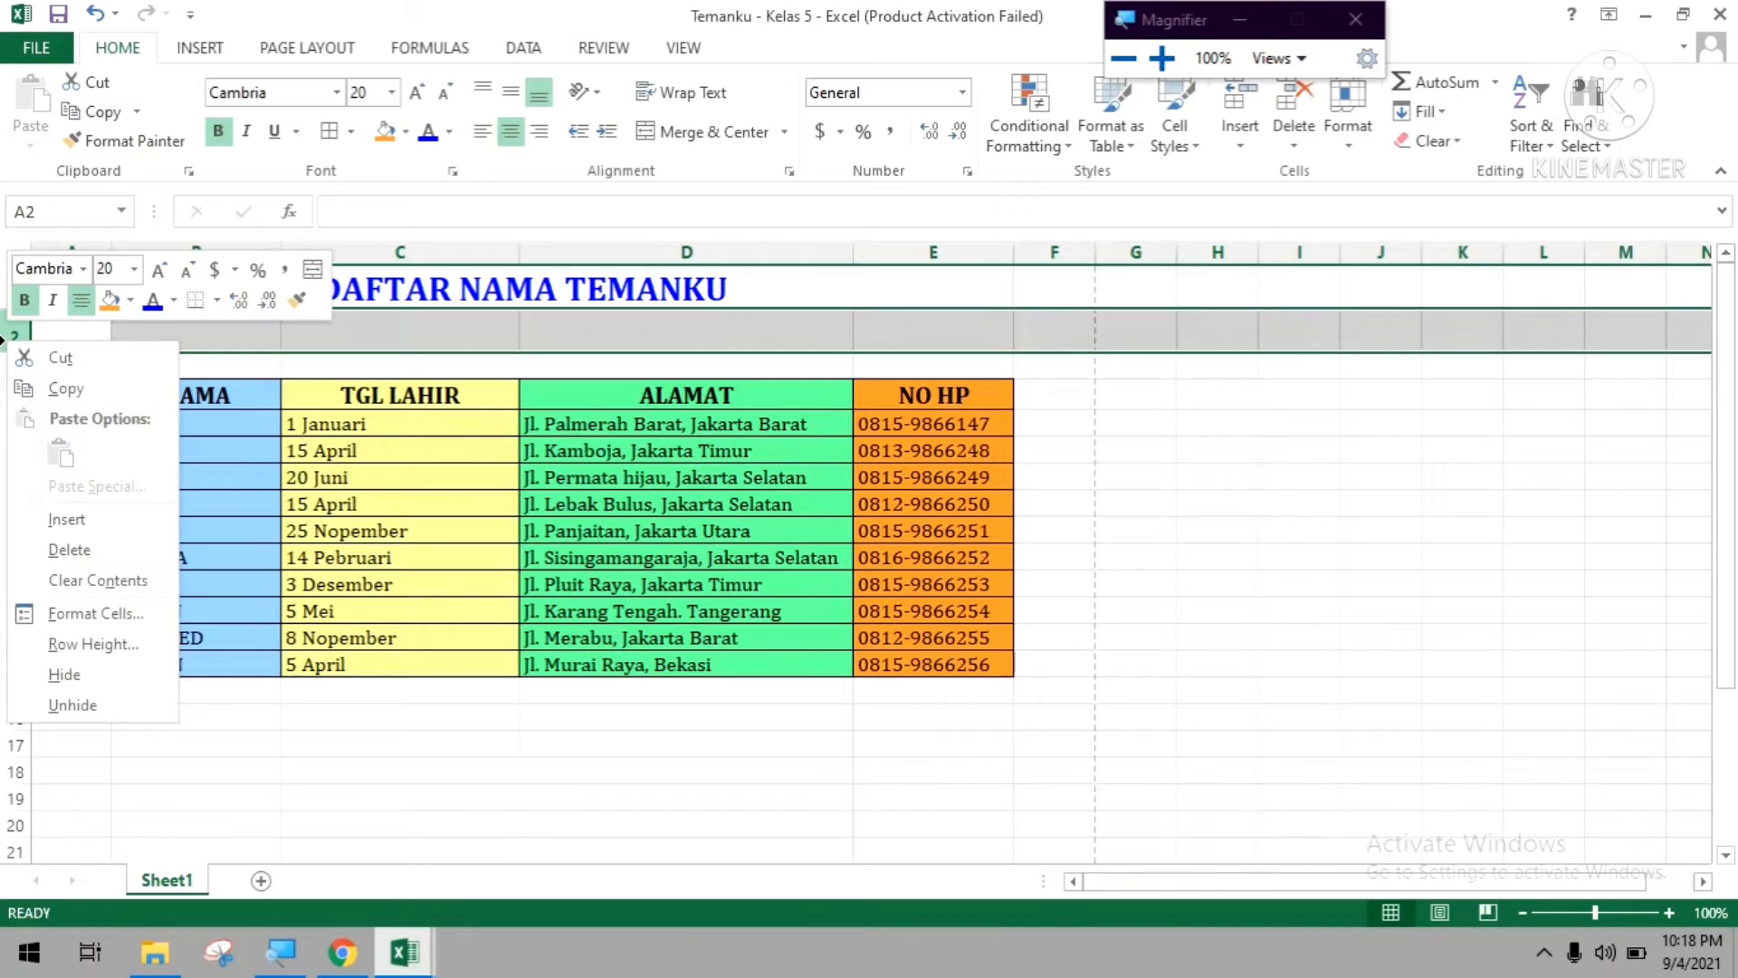
left_click(63, 518)
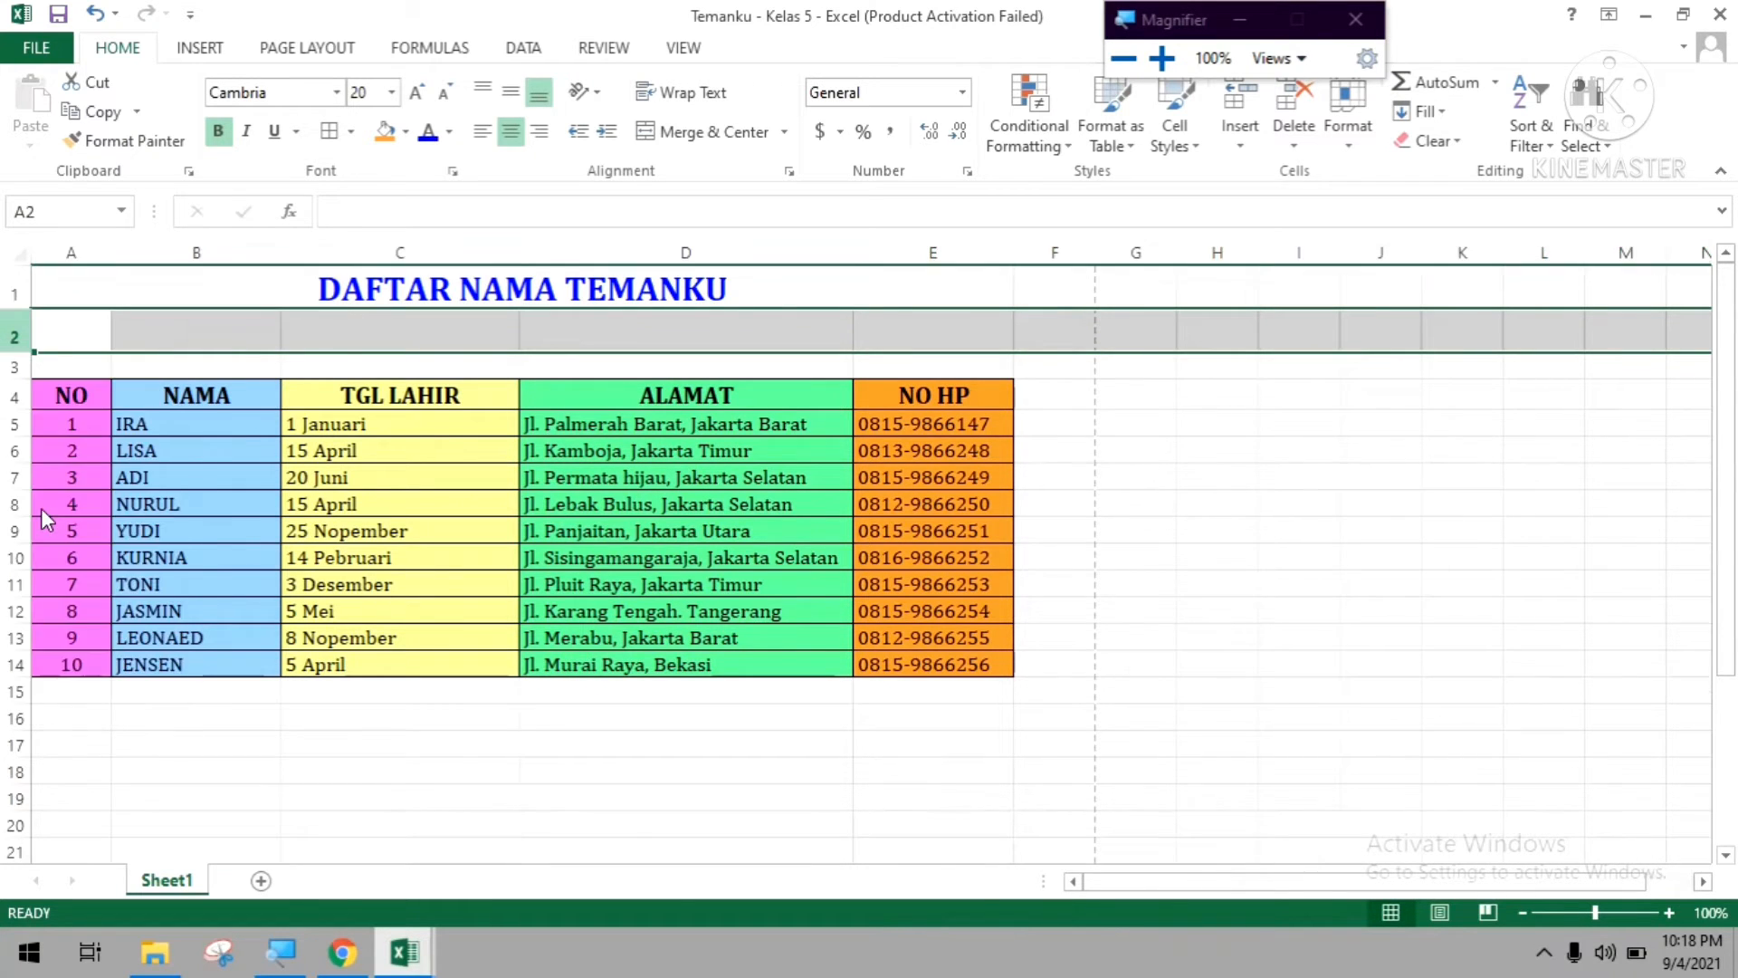
left_click(652, 380)
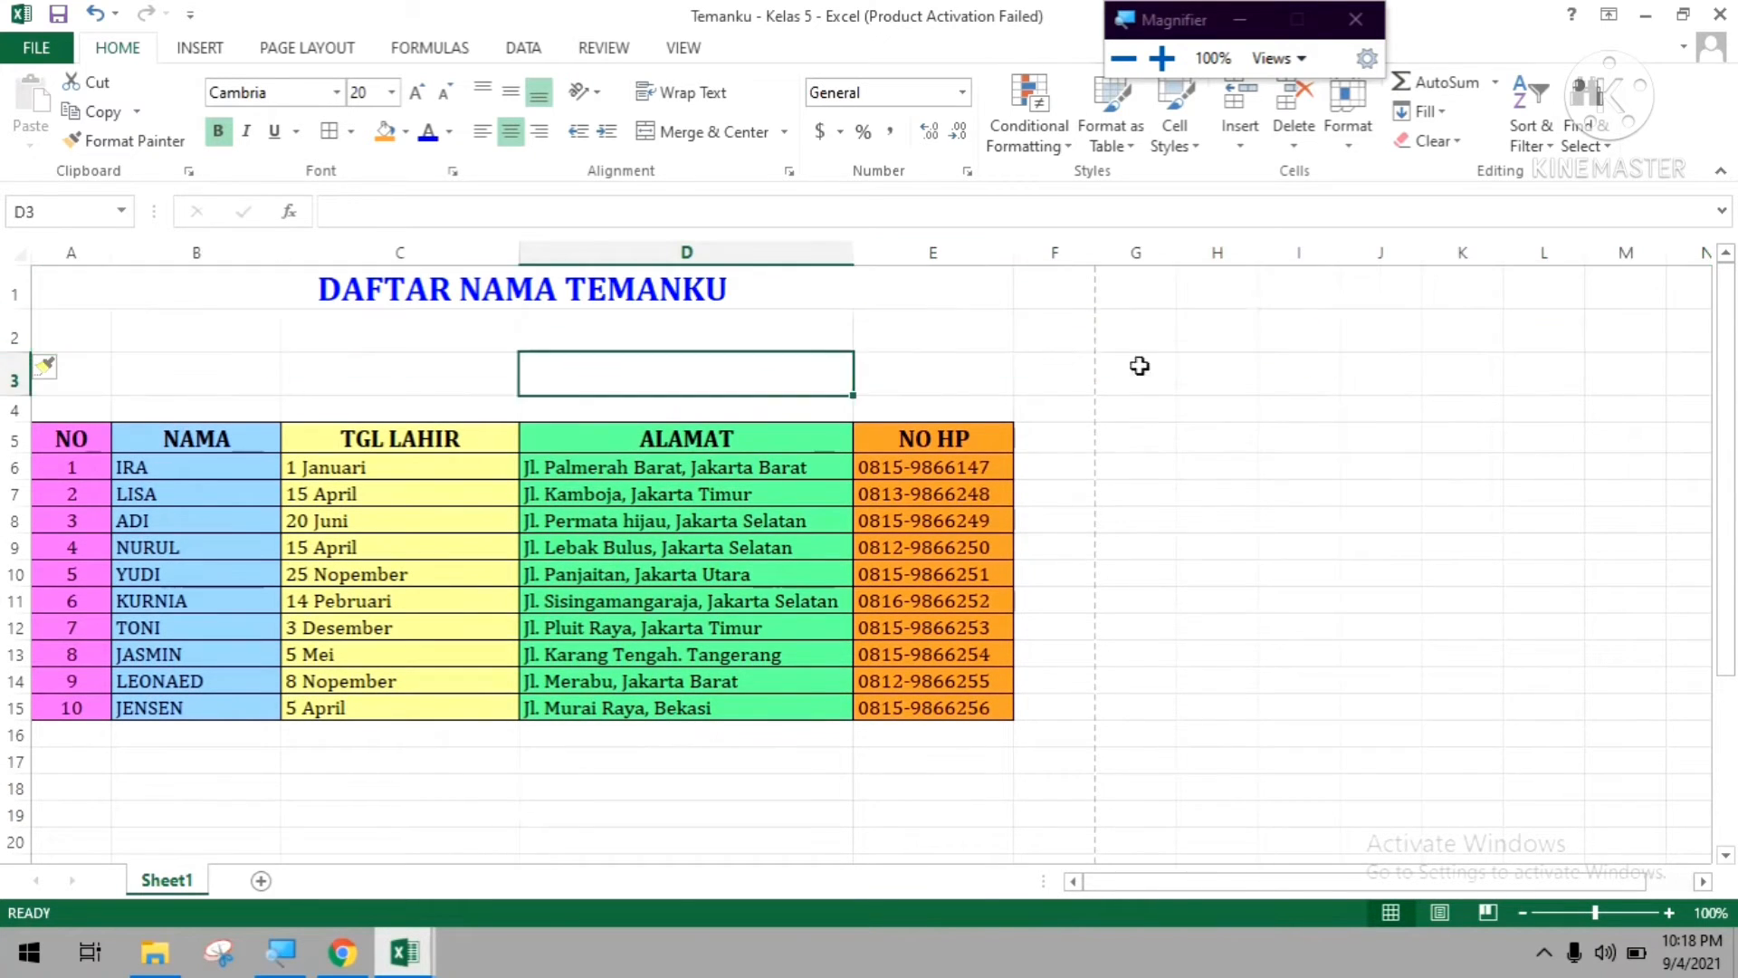
left_click(1186, 362)
Insert one empty row above the DAFTAR NAMA TEMANKU title row.
left_click(14, 292)
right_click(14, 293)
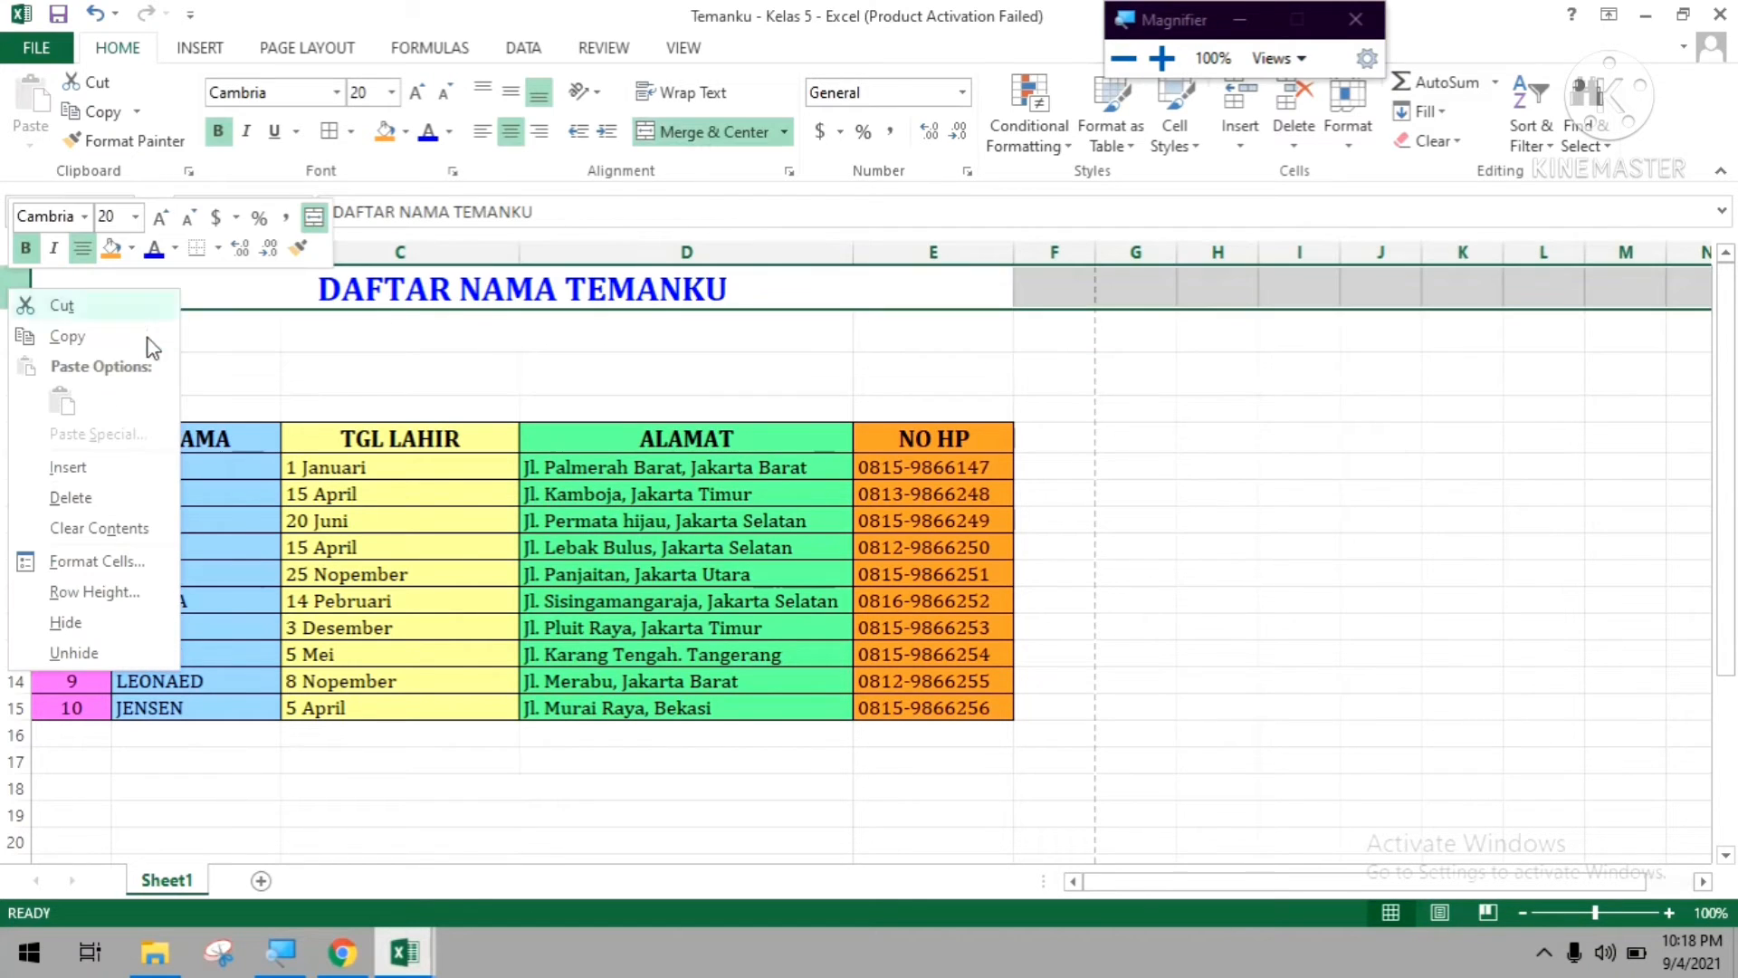
left_click(108, 467)
left_click(905, 358)
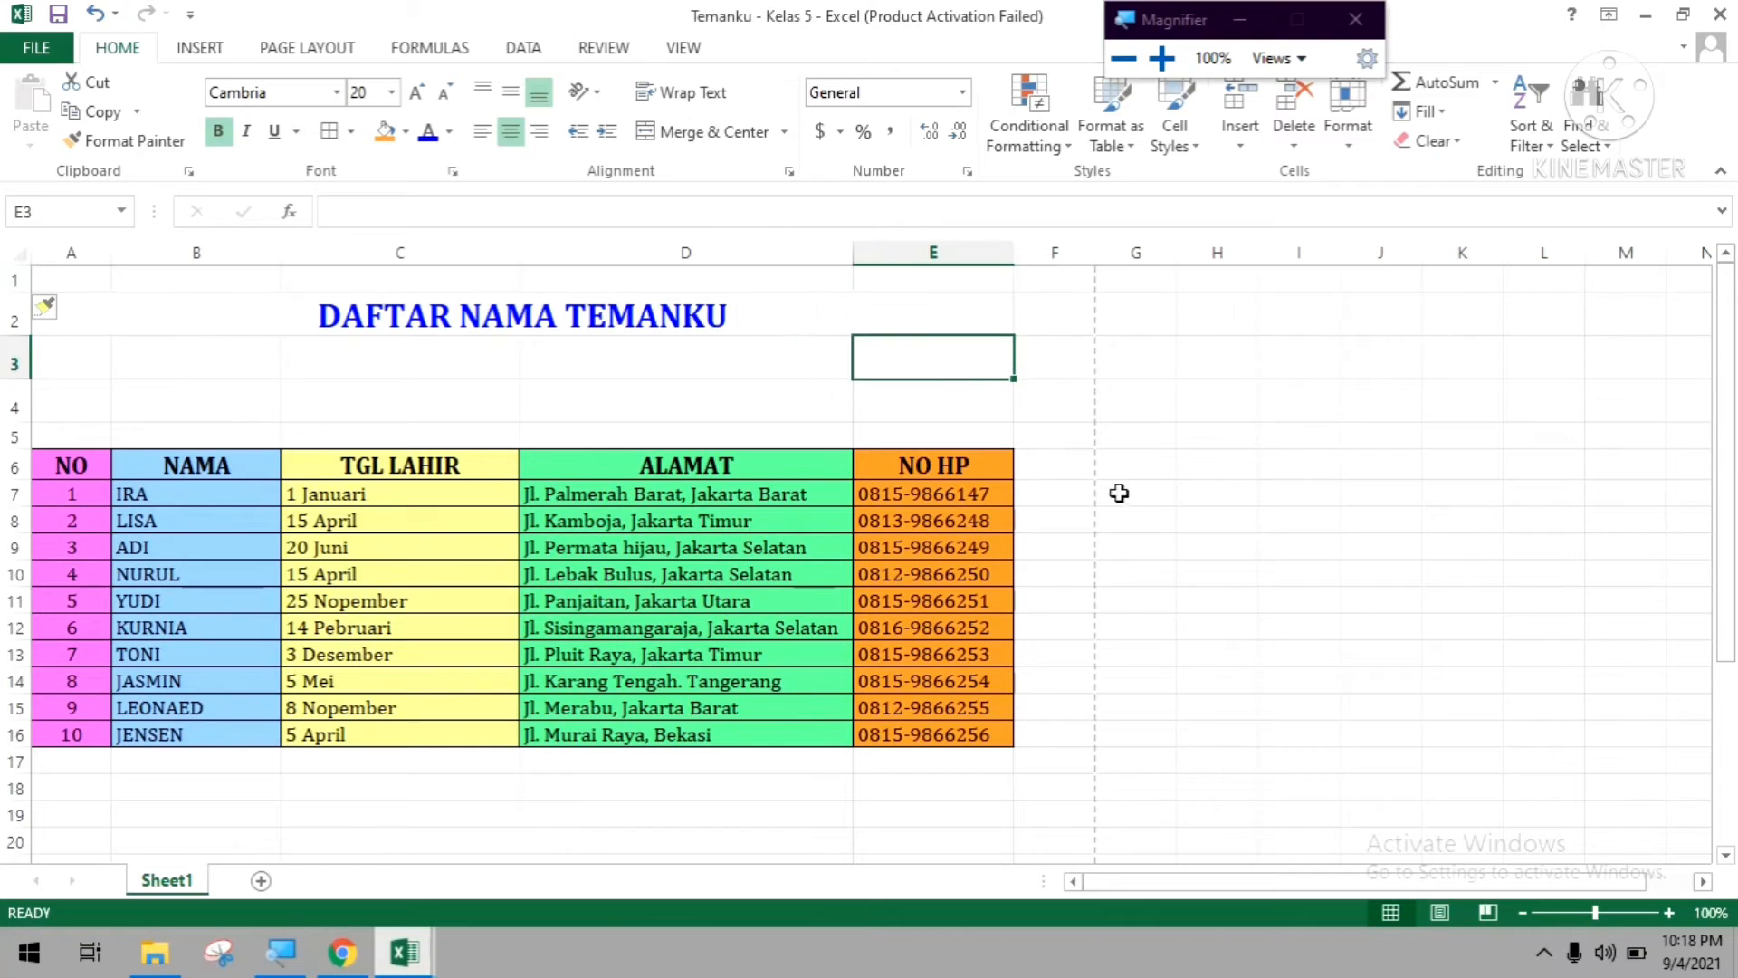
right_click(12, 313)
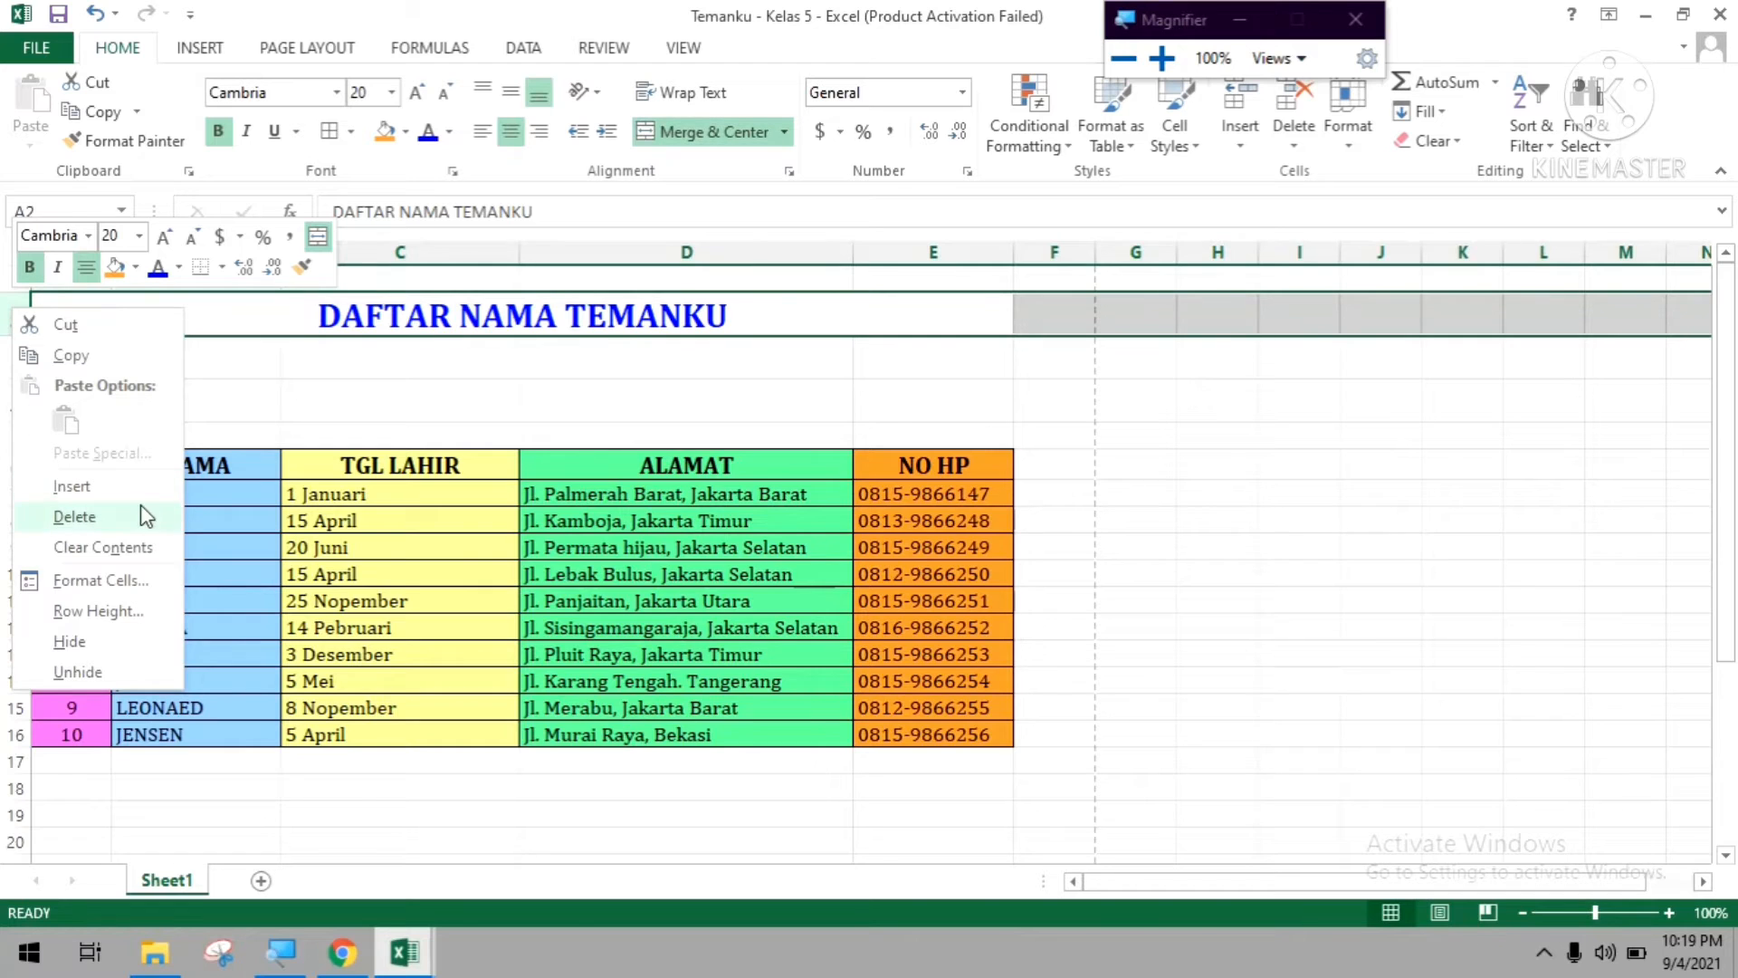
left_click(783, 391)
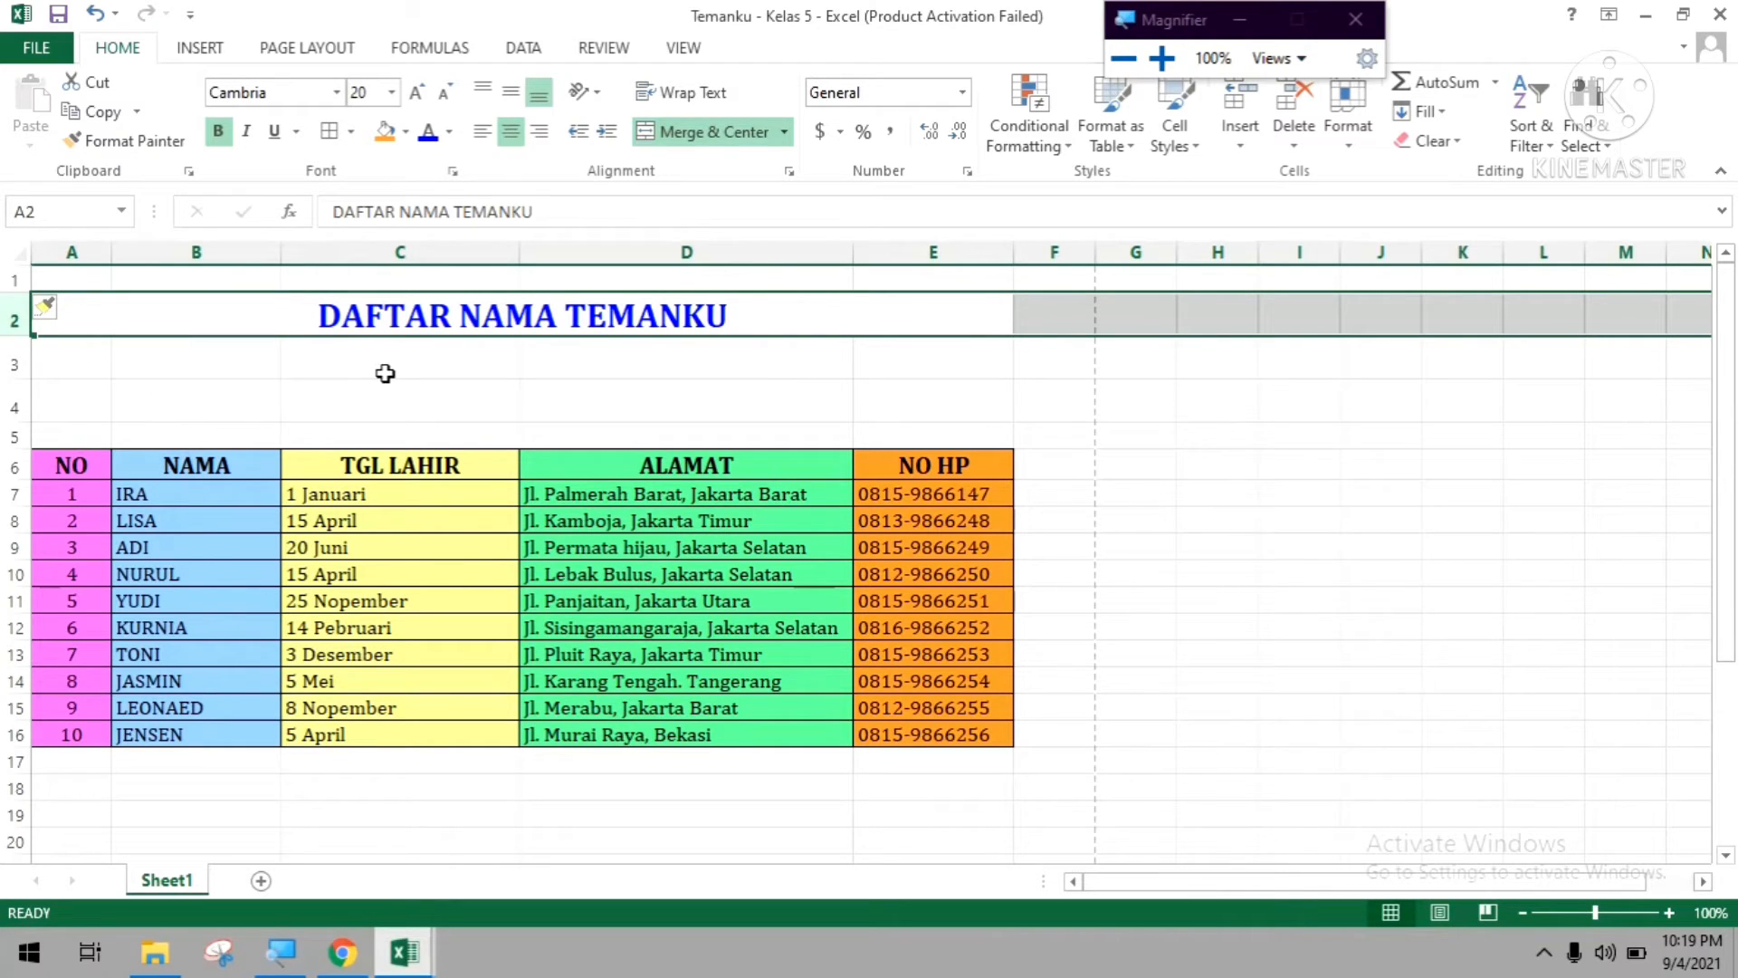
Try inserting an empty column before the ALAMAT column, and undo the insertion.
right_click(774, 251)
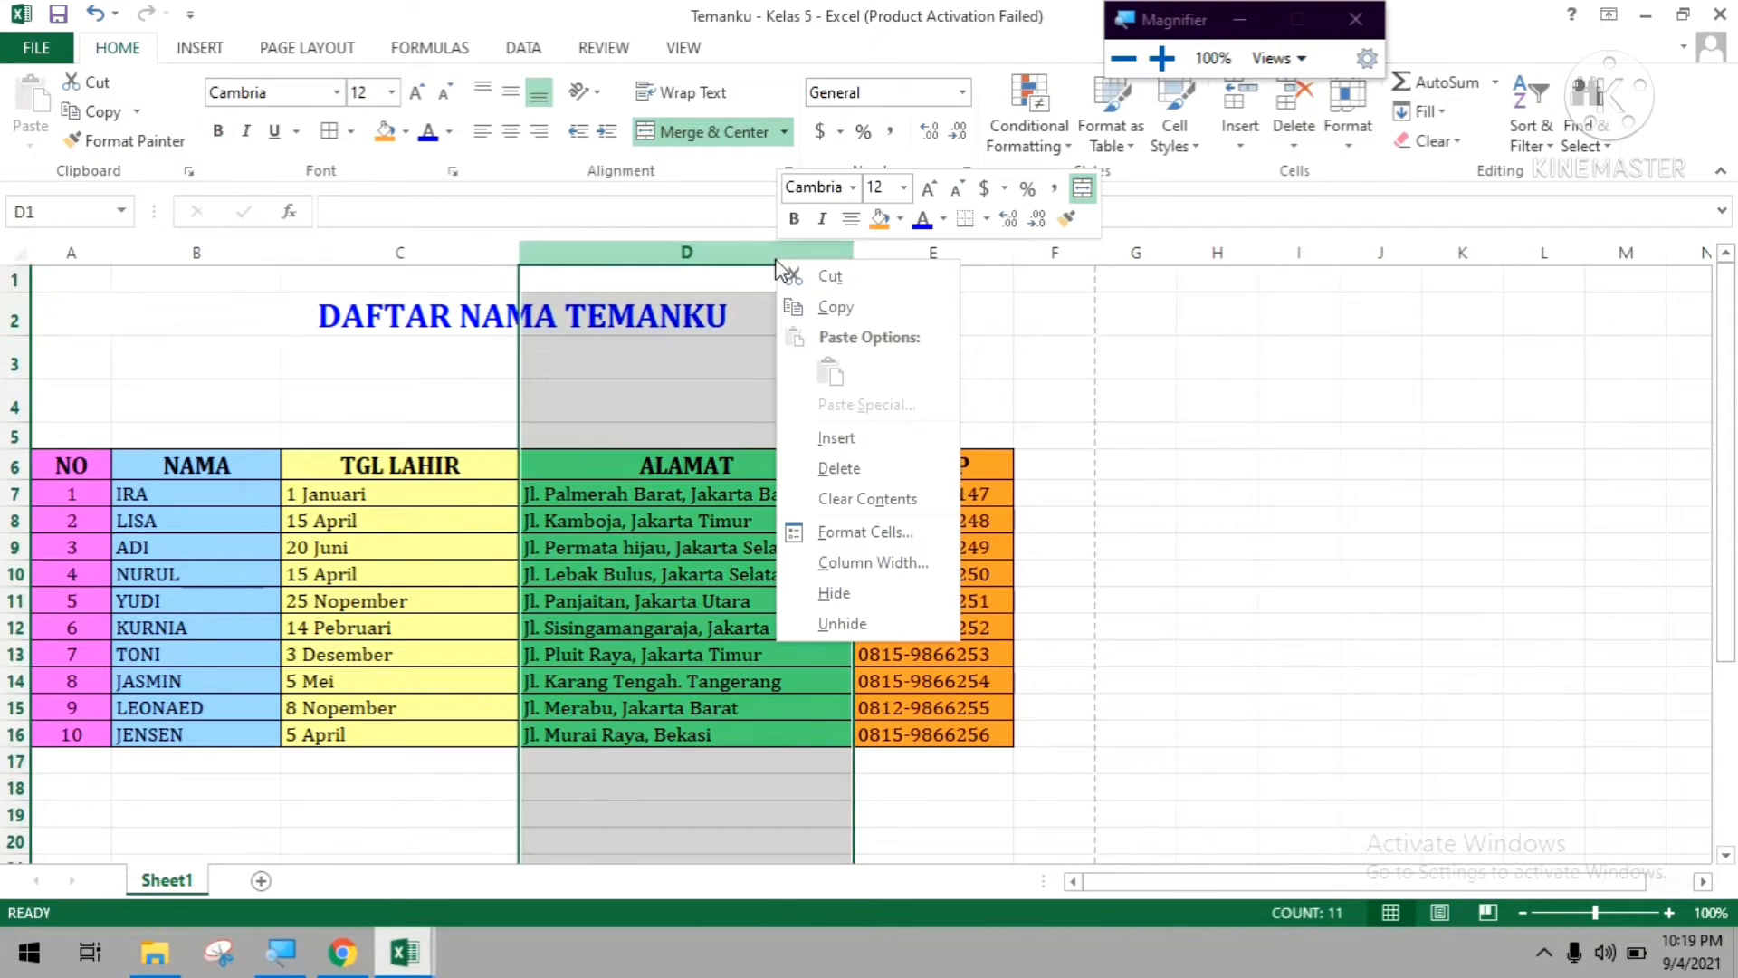
left_click(869, 439)
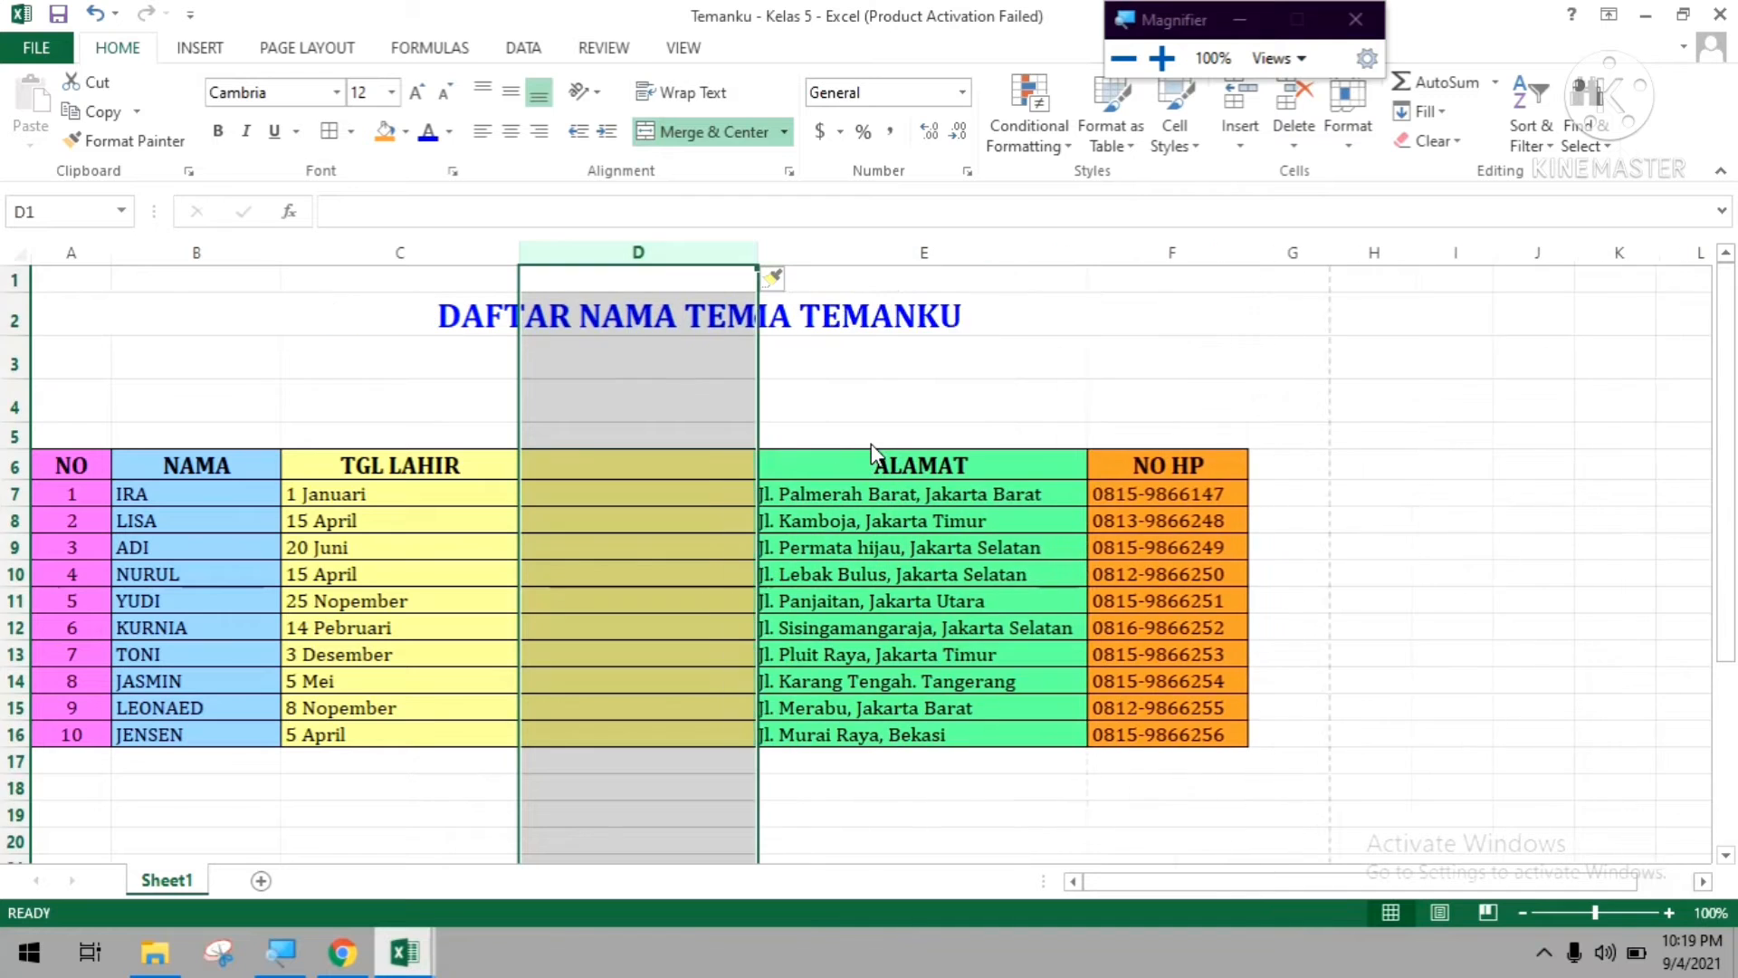
left_click(734, 605)
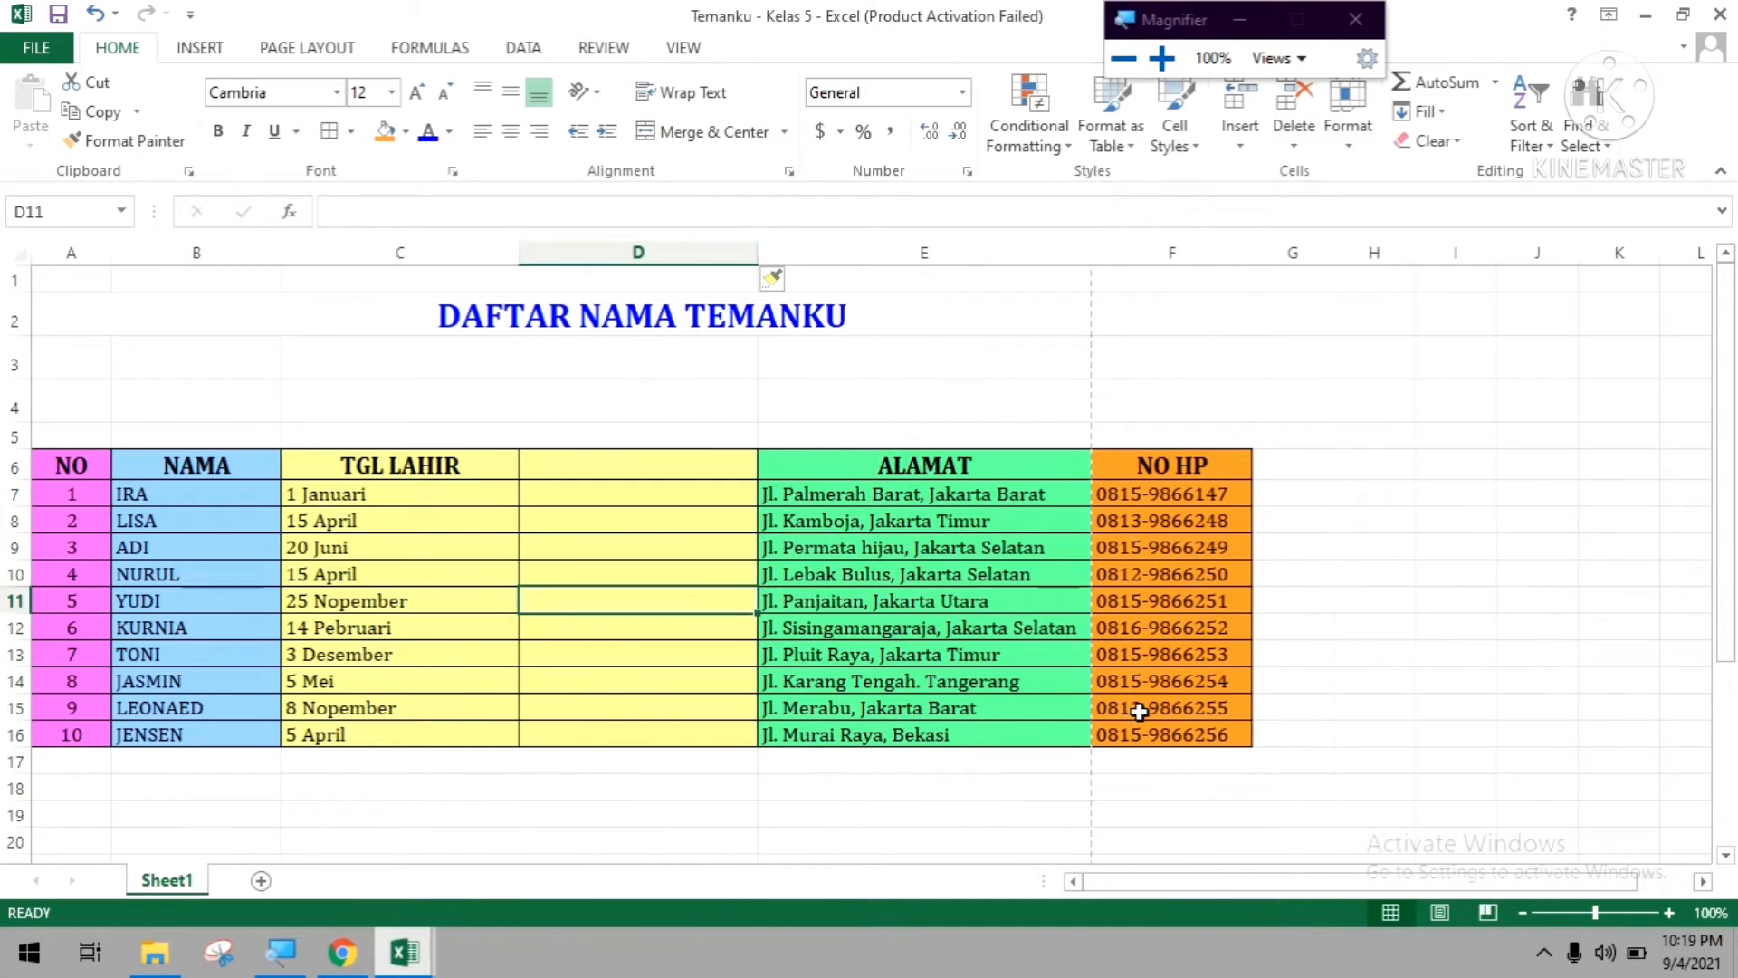
key("ctrl+z")
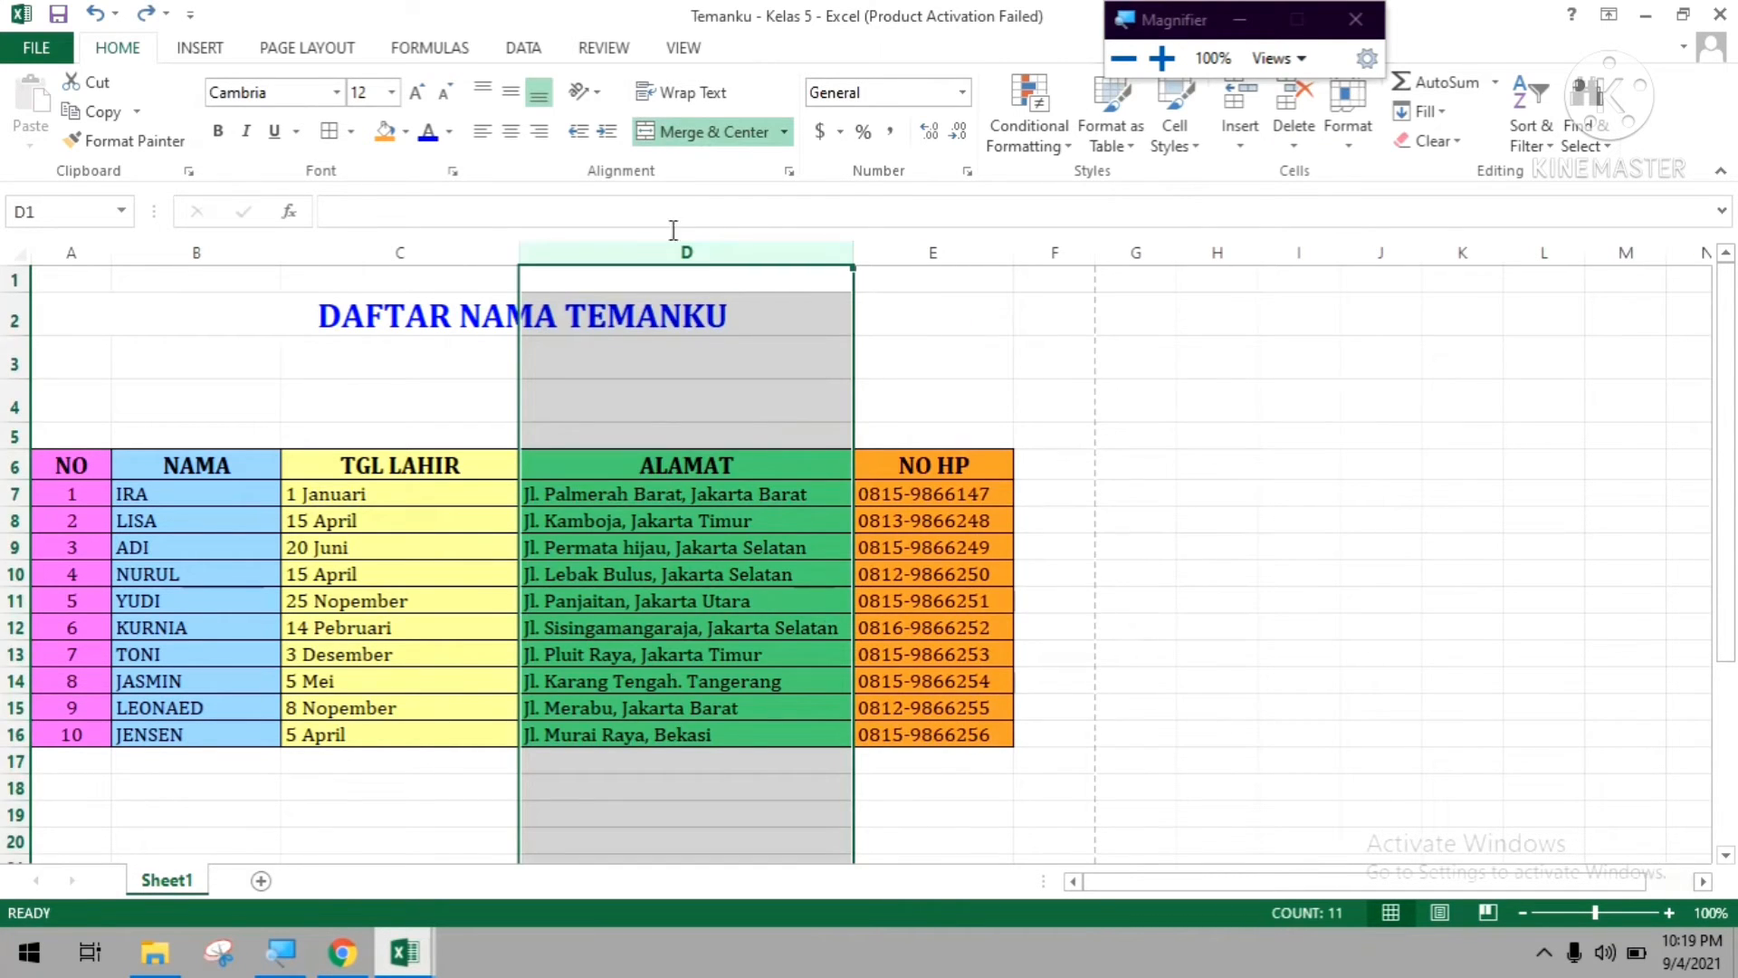
left_click(1020, 372)
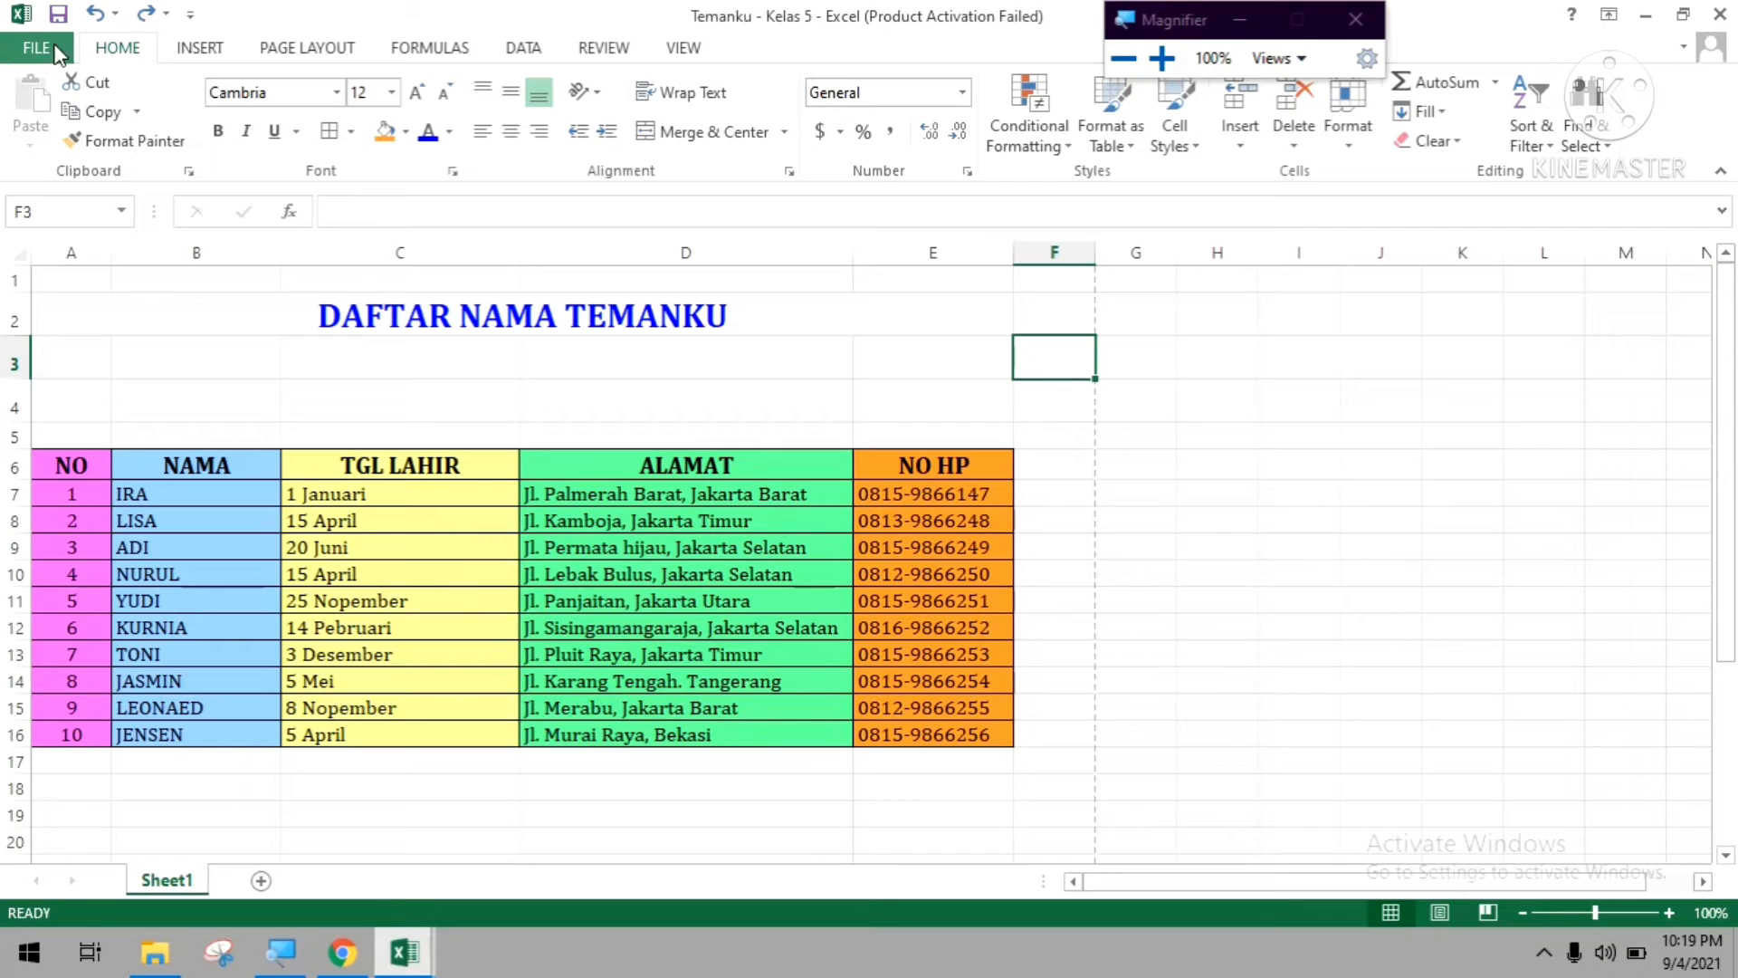
Insert the picture "bendera indonesia" from the Computer folder inside Pictures into the sheet.
left_click(201, 54)
left_click(293, 124)
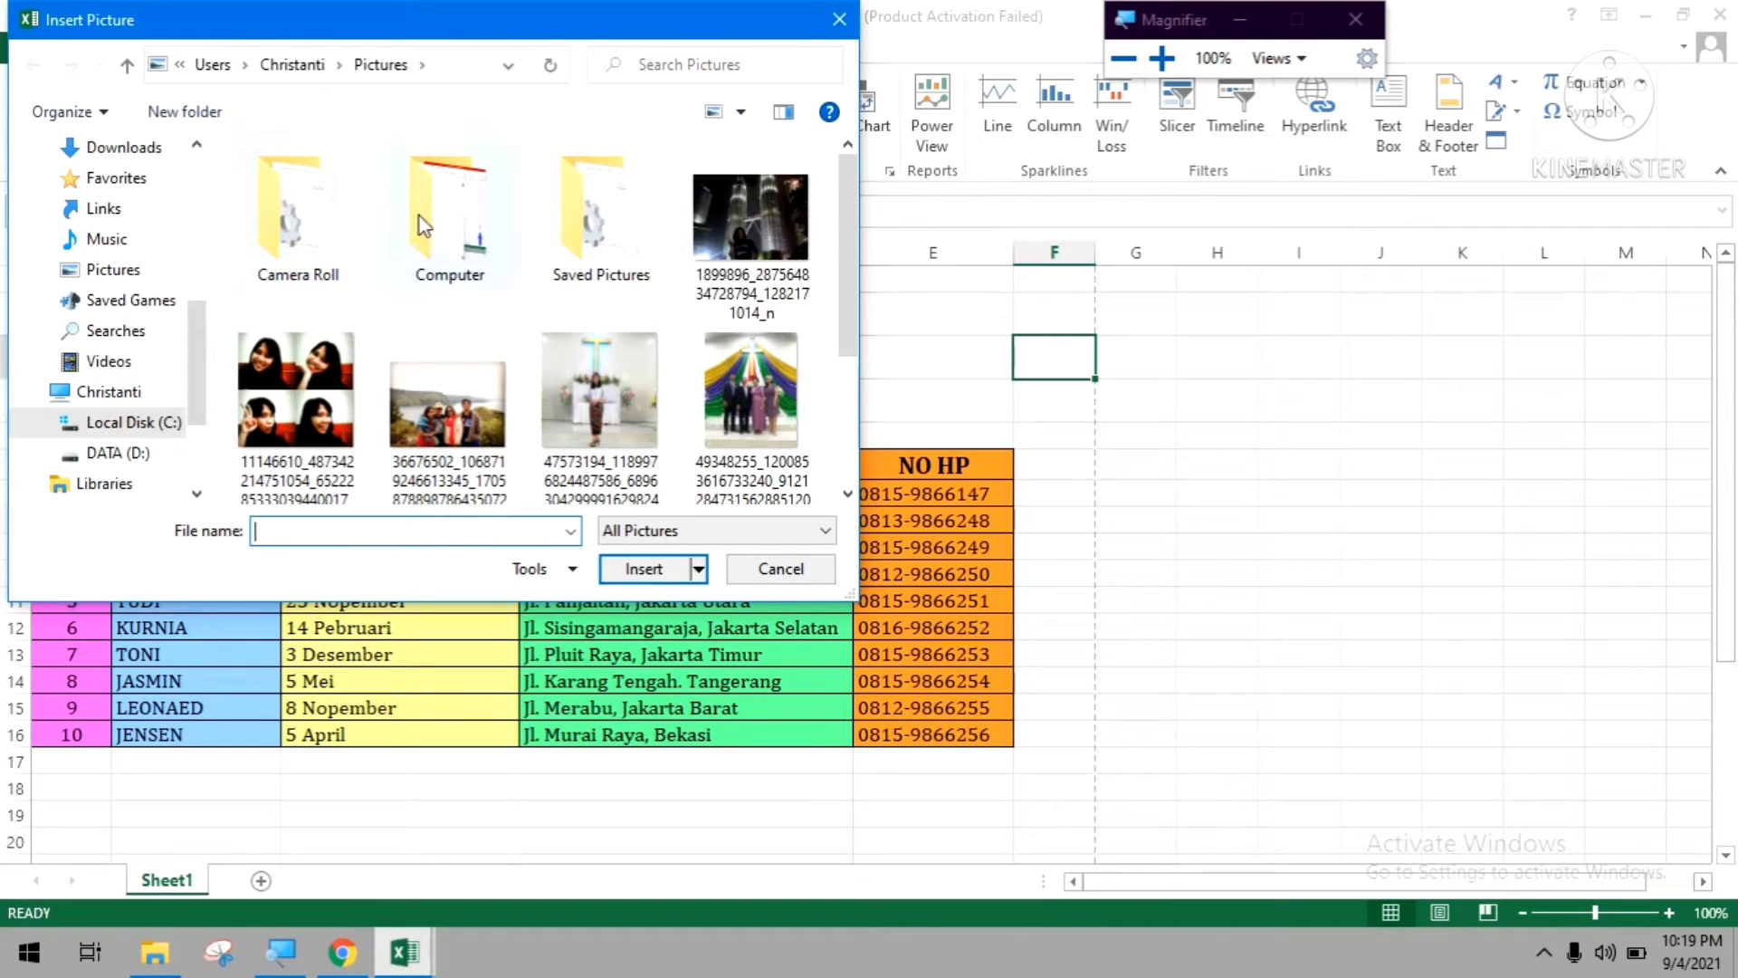
left_click(427, 209)
double_click(427, 208)
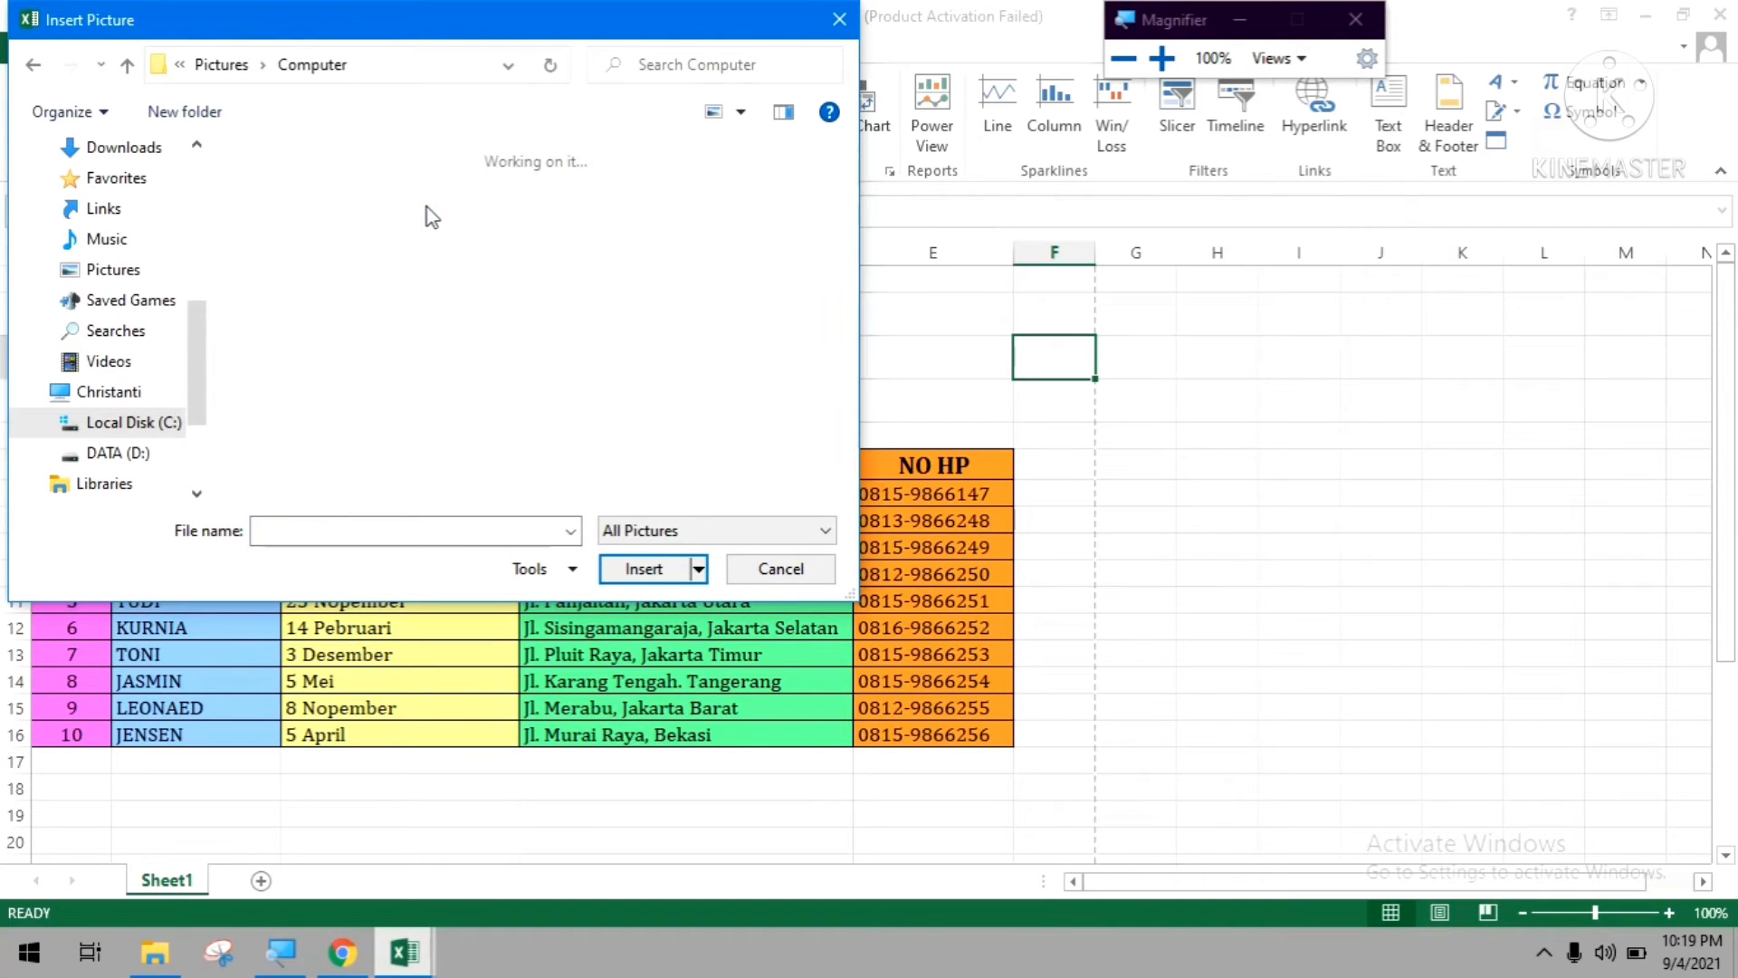
scroll(503, 257, "down", 5)
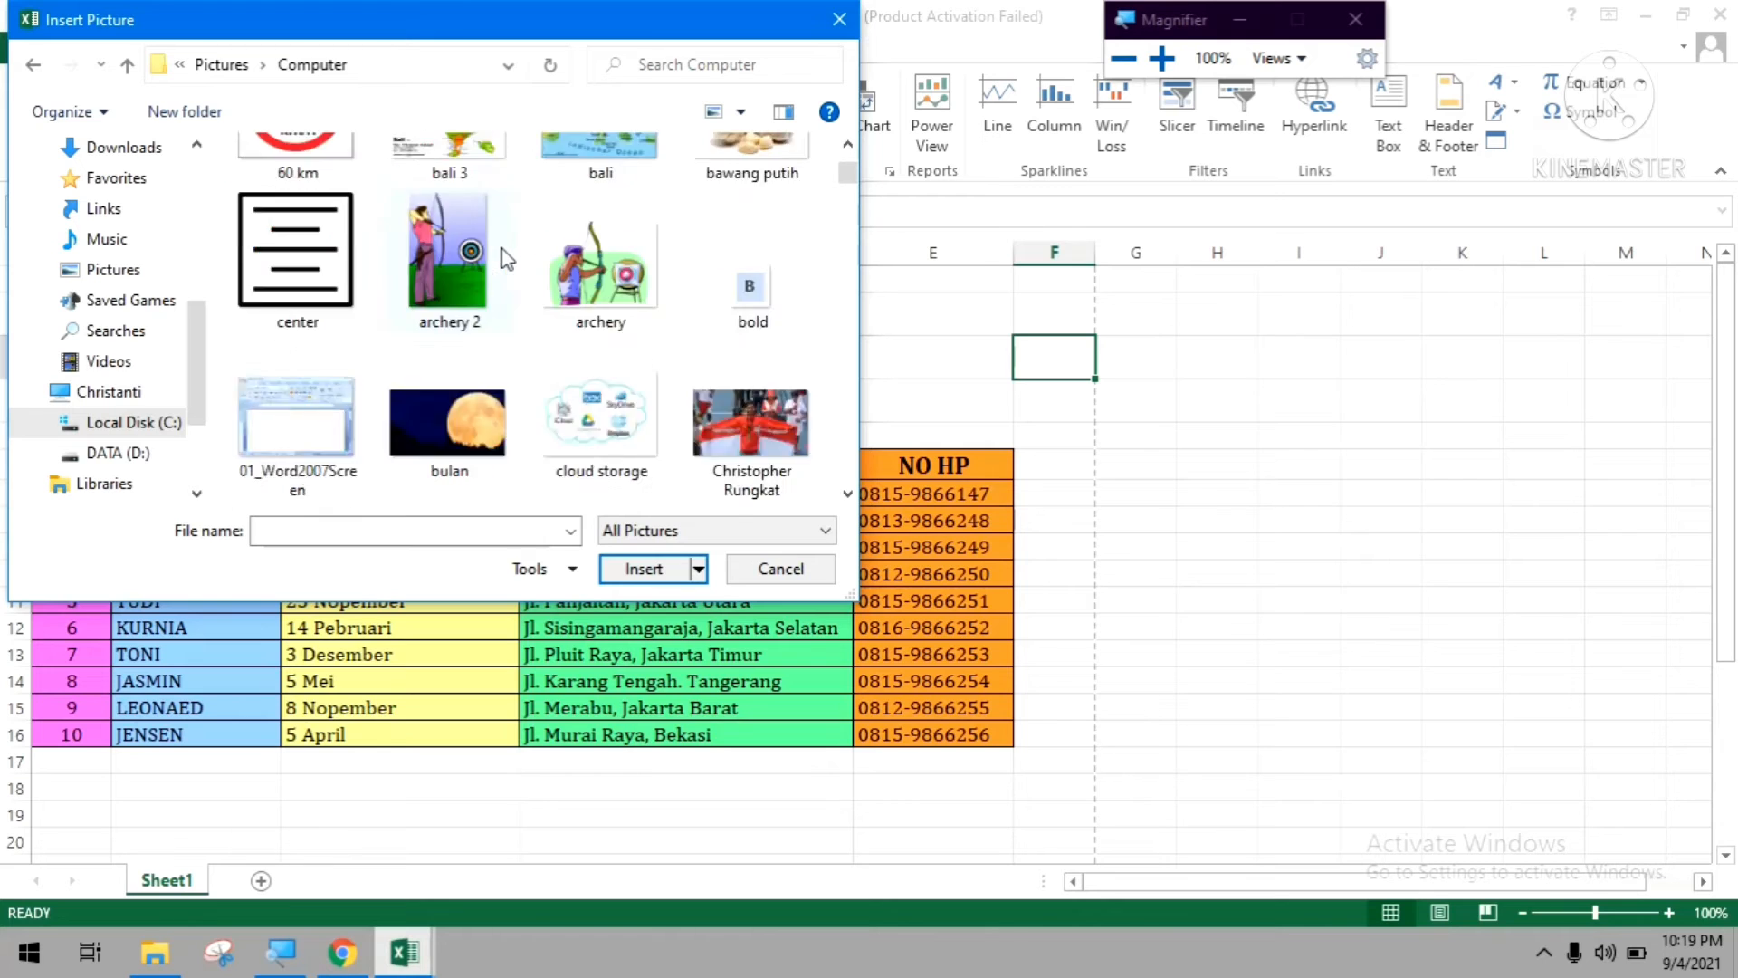
scroll(504, 258, "up", 3)
scroll(502, 252, "up", 2)
scroll(499, 254, "down", 3)
scroll(480, 240, "up", 3)
left_click(313, 196)
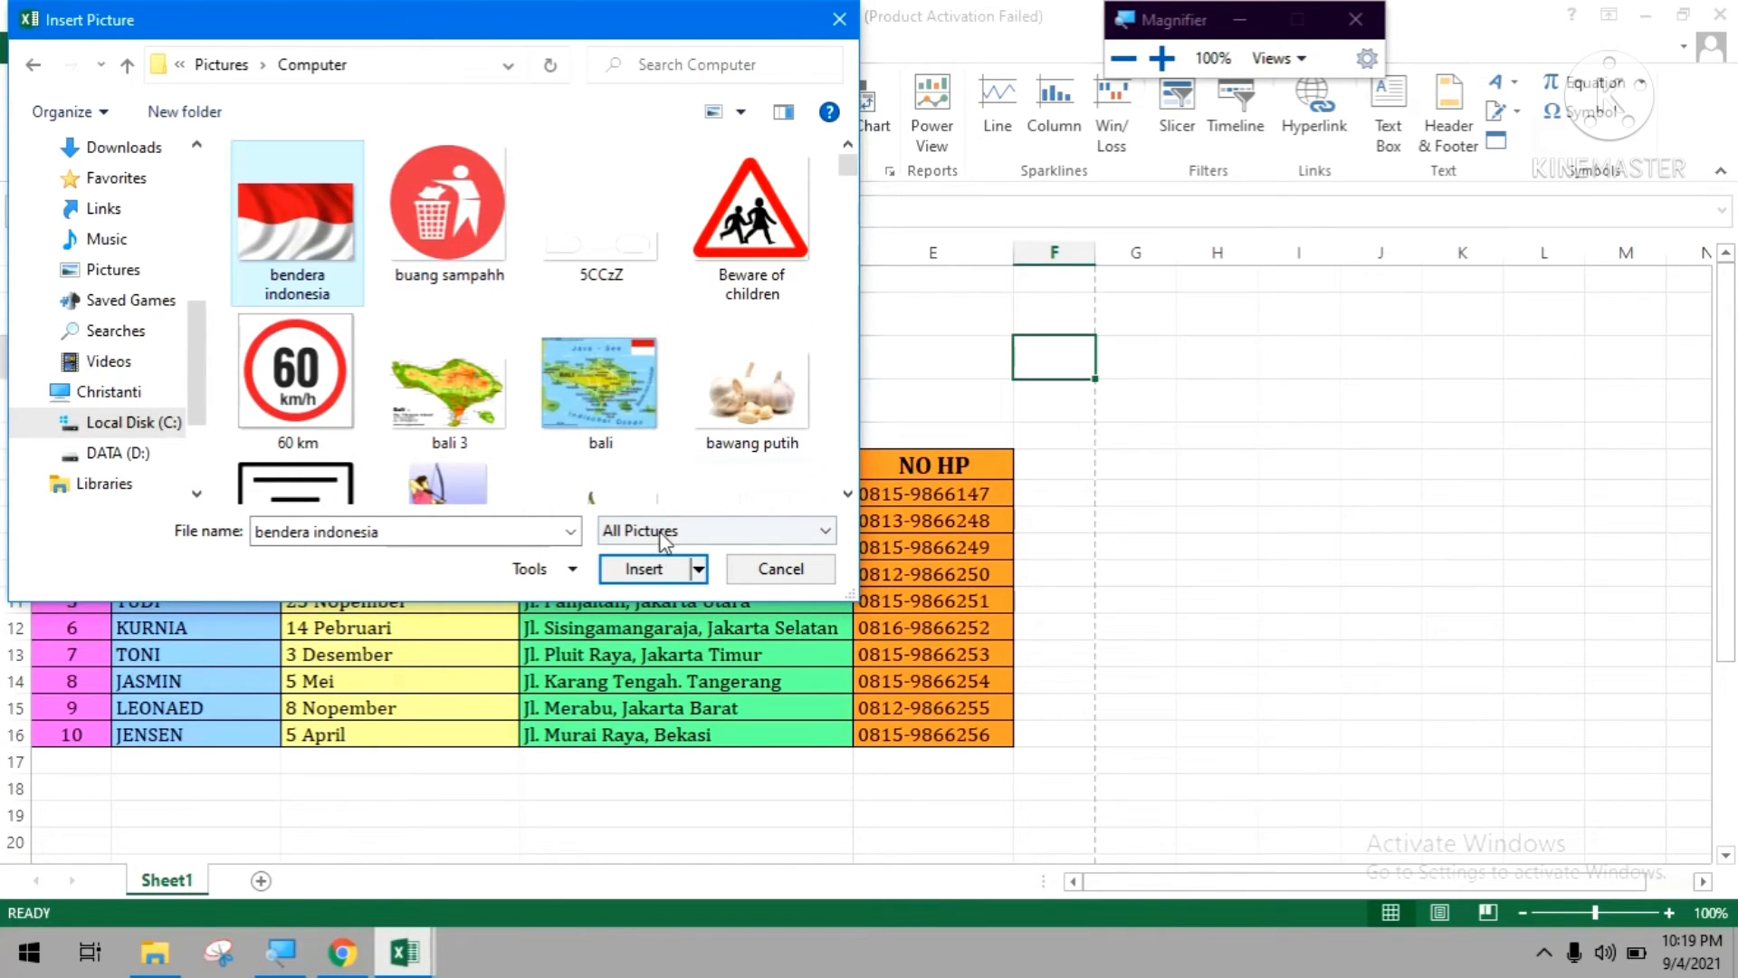
left_click(644, 567)
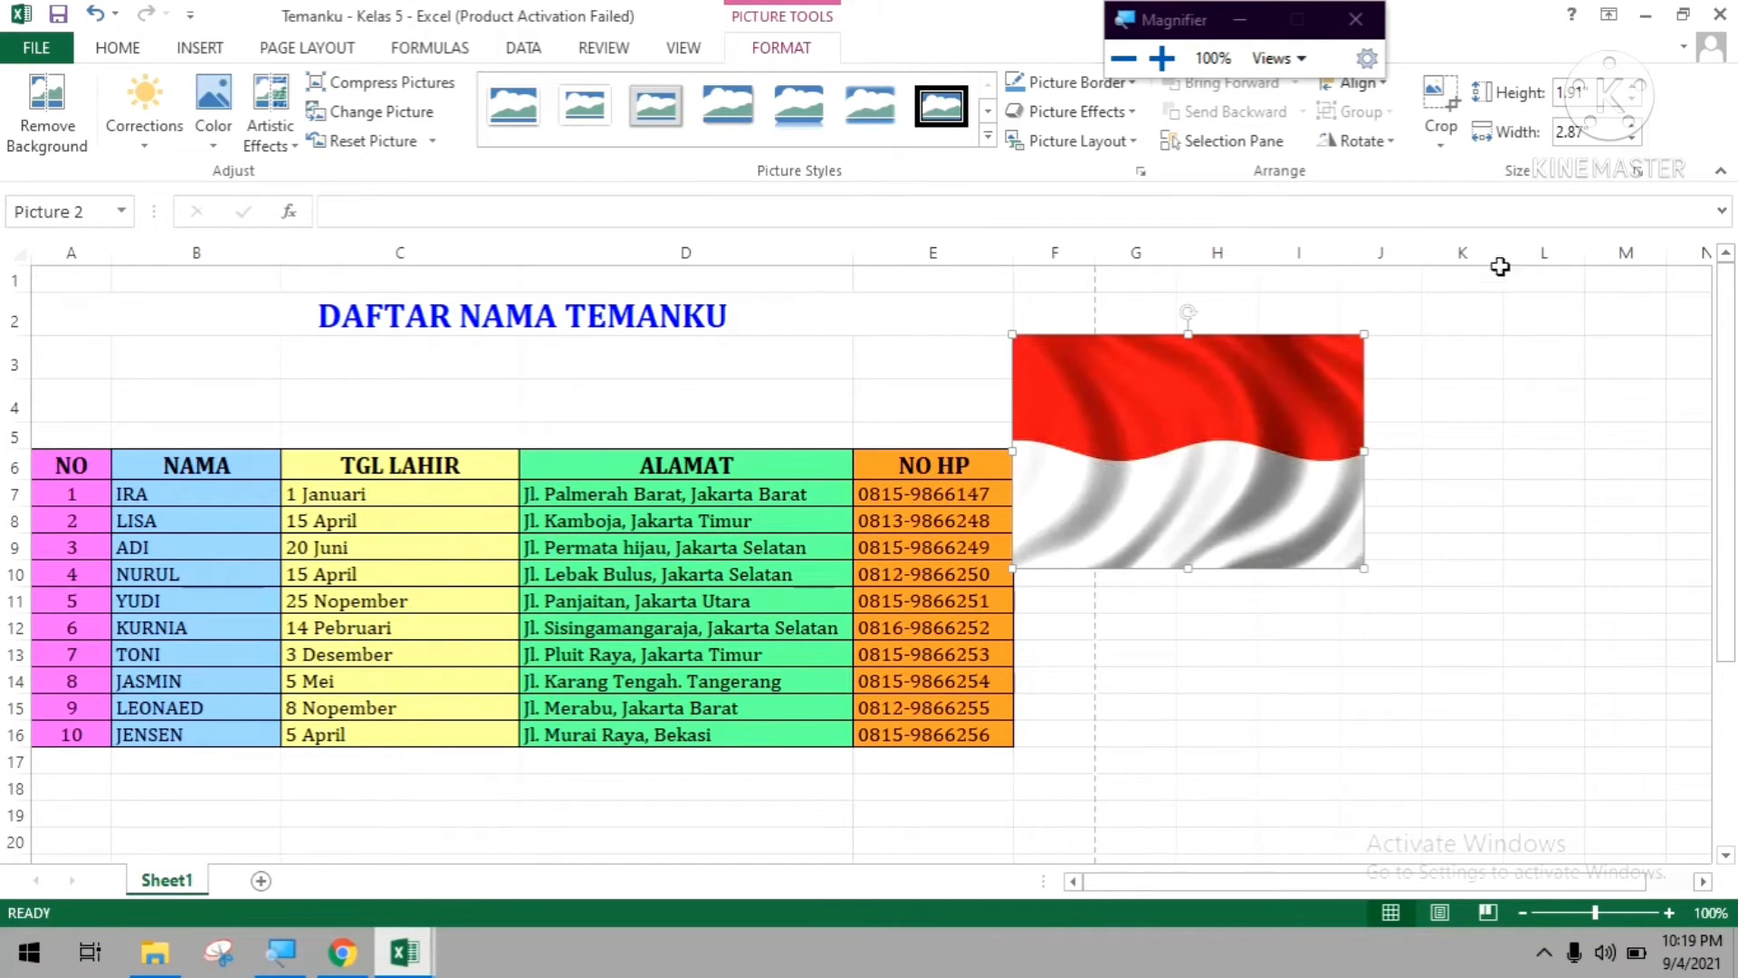
Set the flag picture's width to 2" and move it beside the title, above the NO HP column.
left_click(1607, 127)
type("2")
key("Return")
left_click_drag(1096, 447, 870, 399)
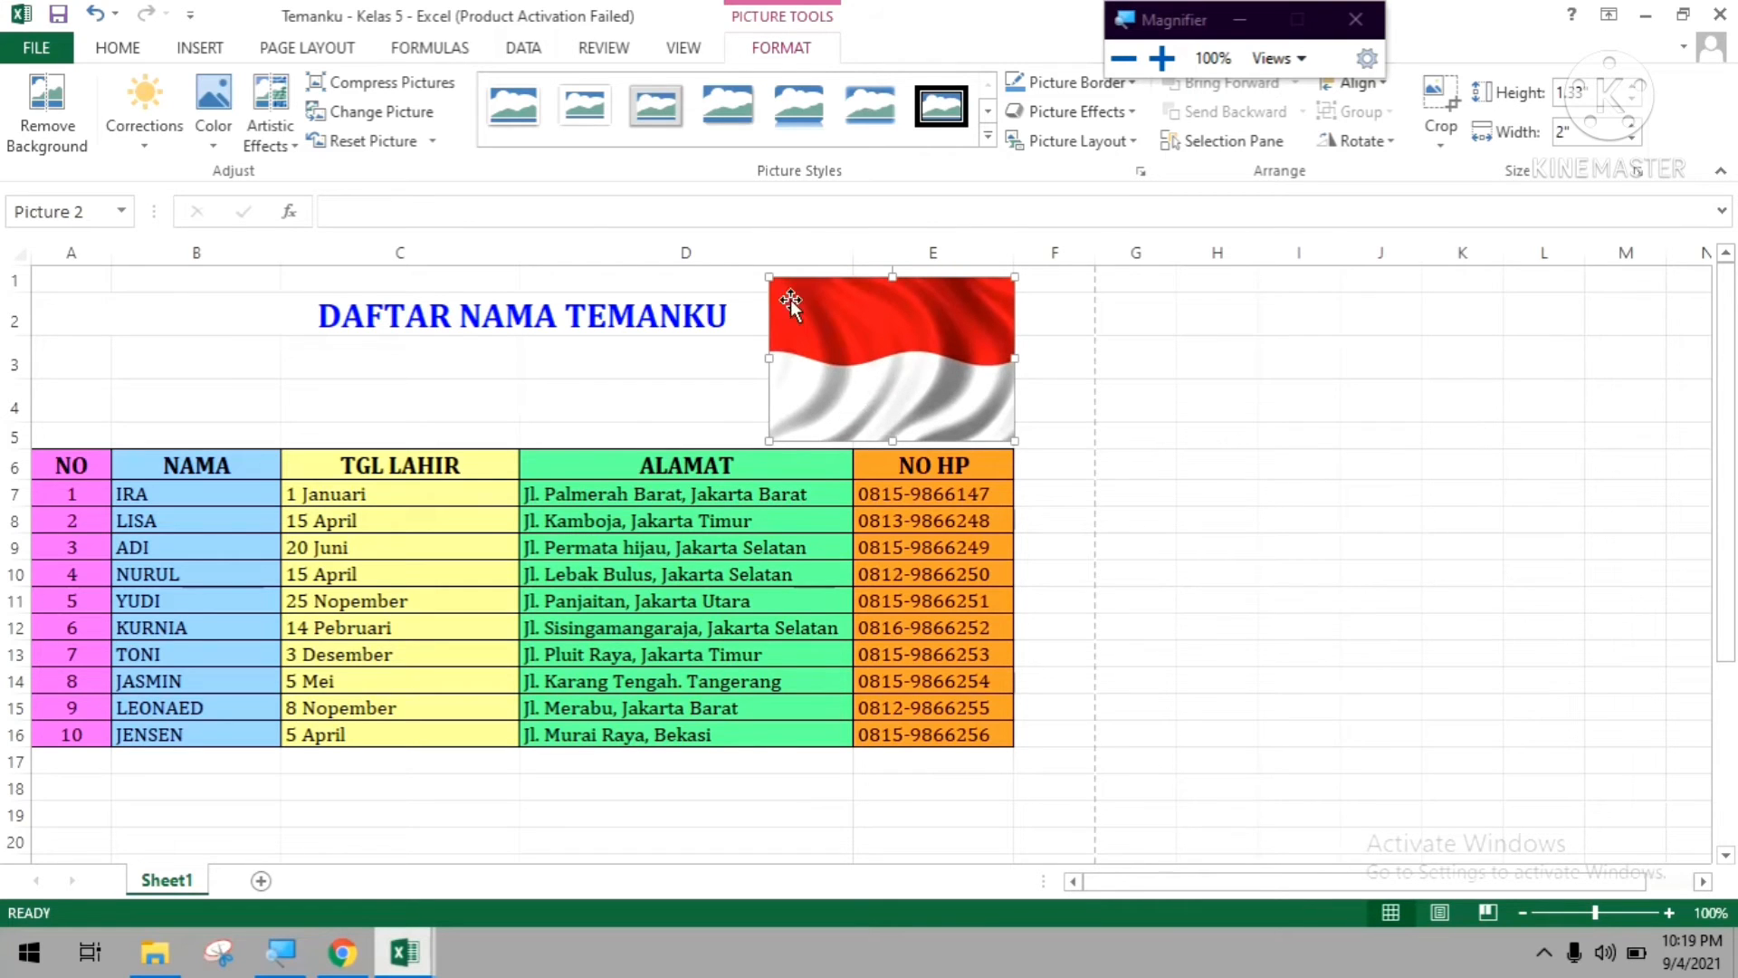
Place a copy of the flag picture above the NO and NAMA columns, before the title, redoing the first attempt.
left_click_drag(952, 326, 239, 320)
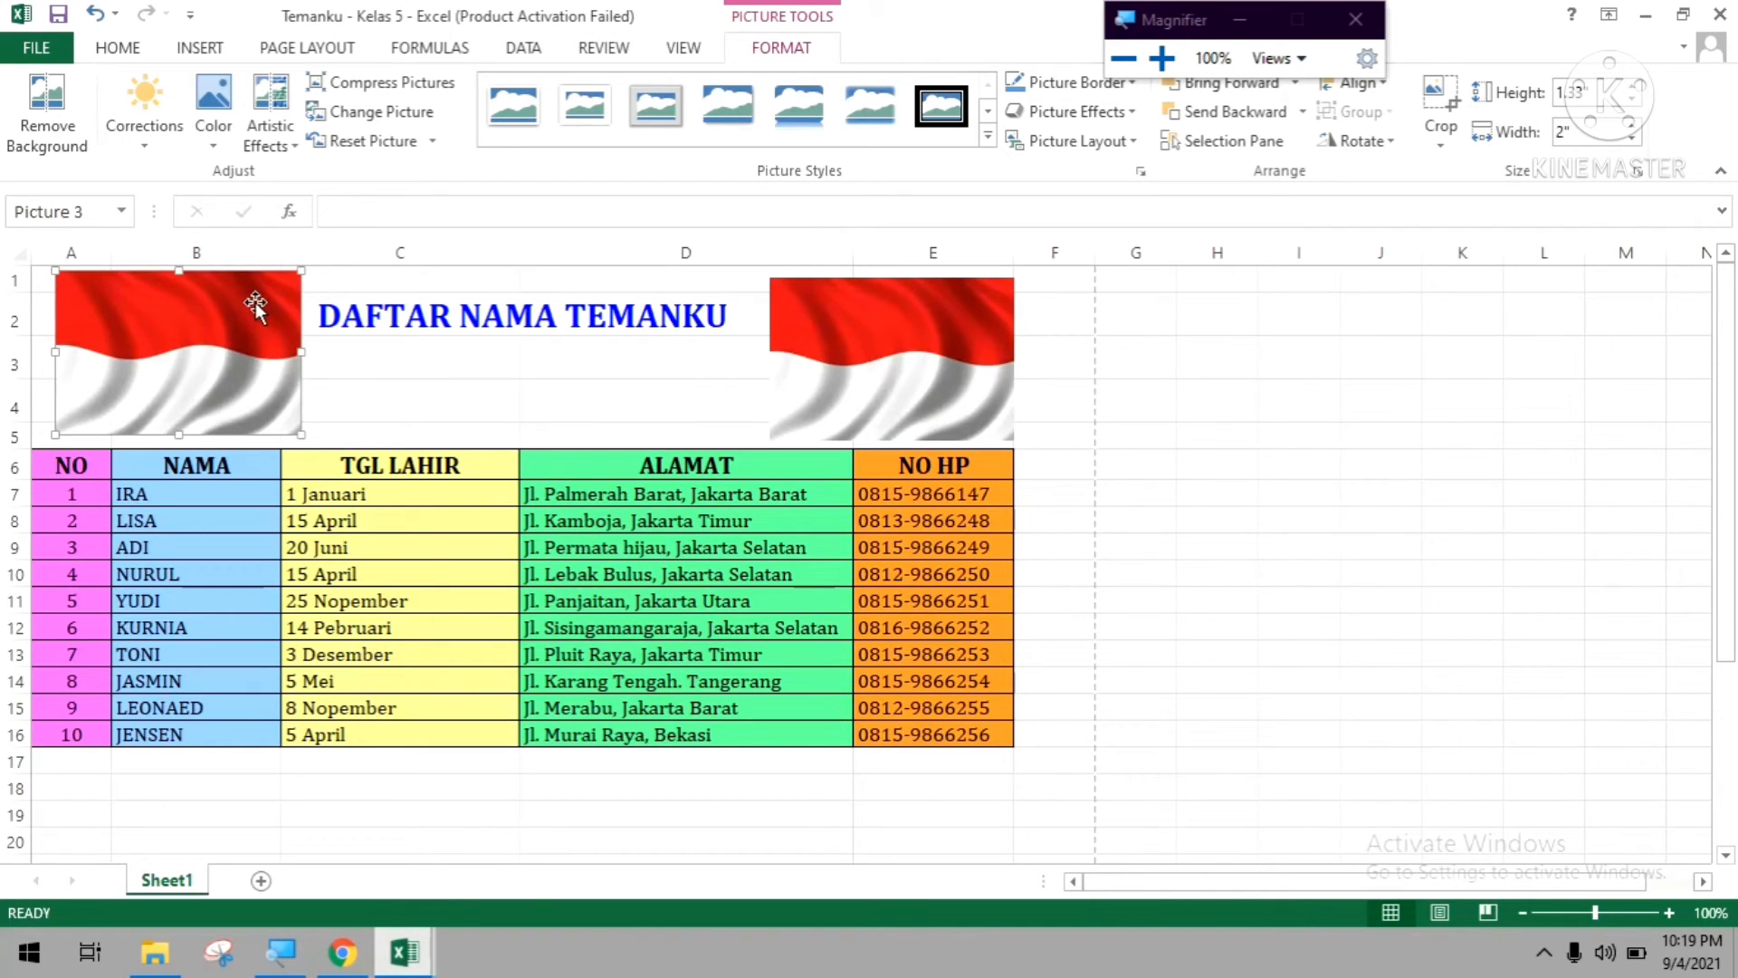
key("ctrl+z")
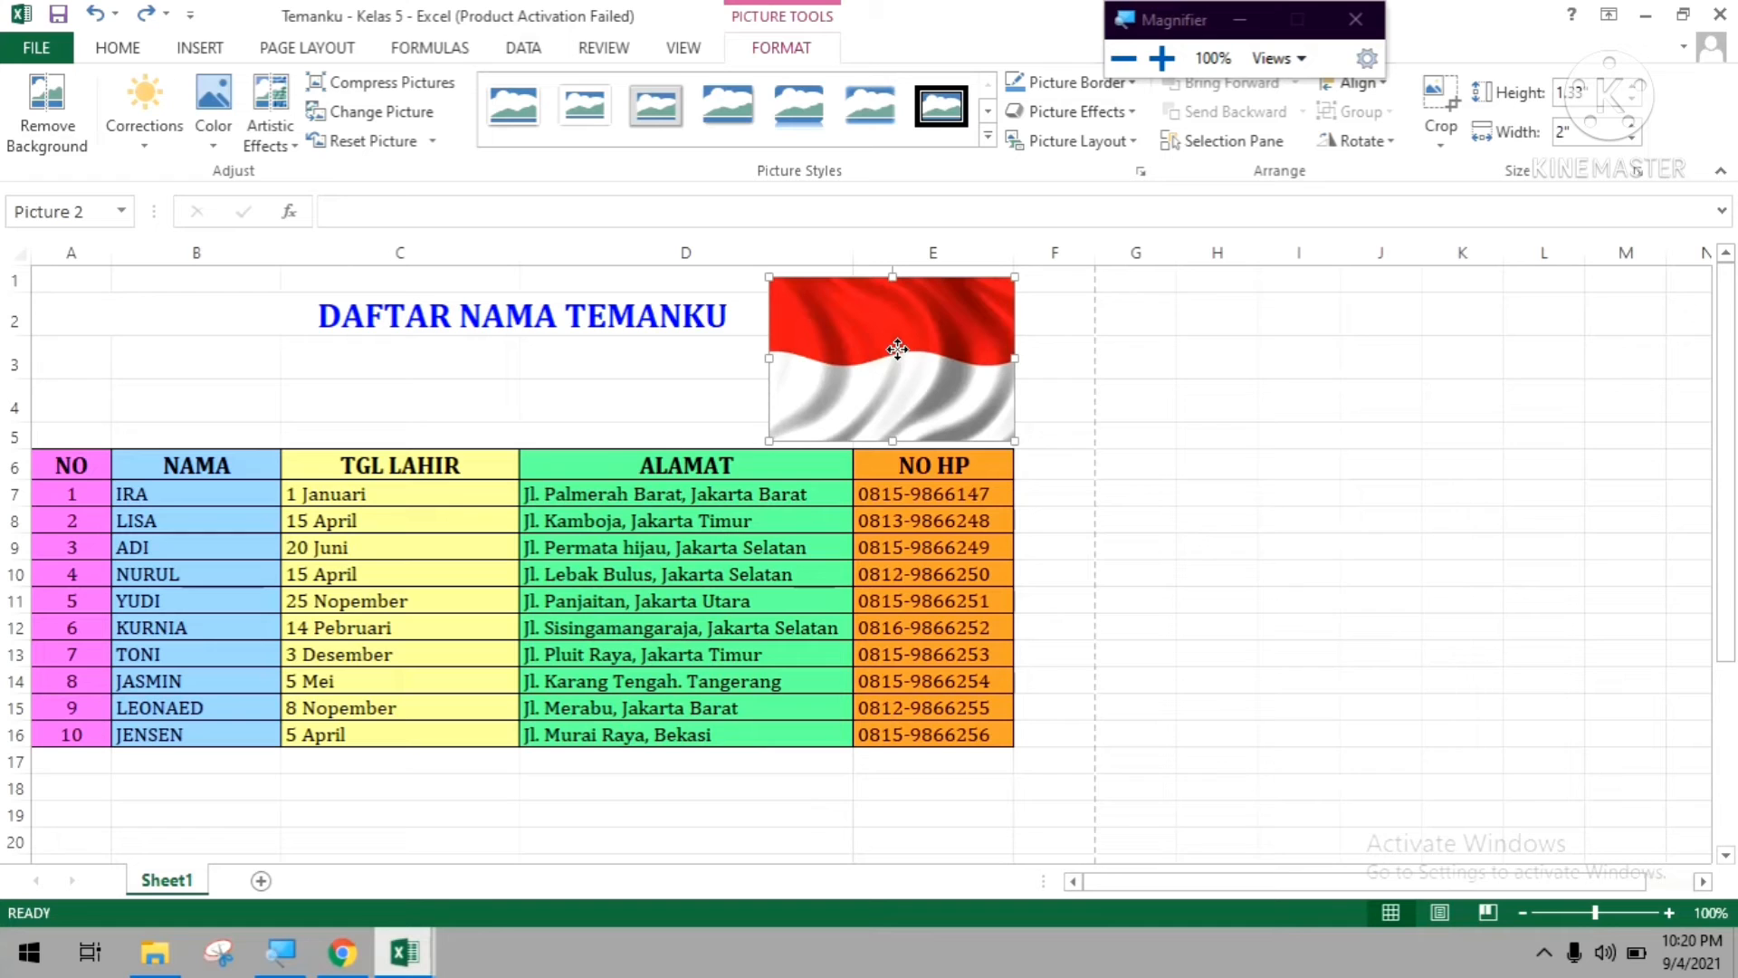
left_click_drag(896, 349, 188, 346)
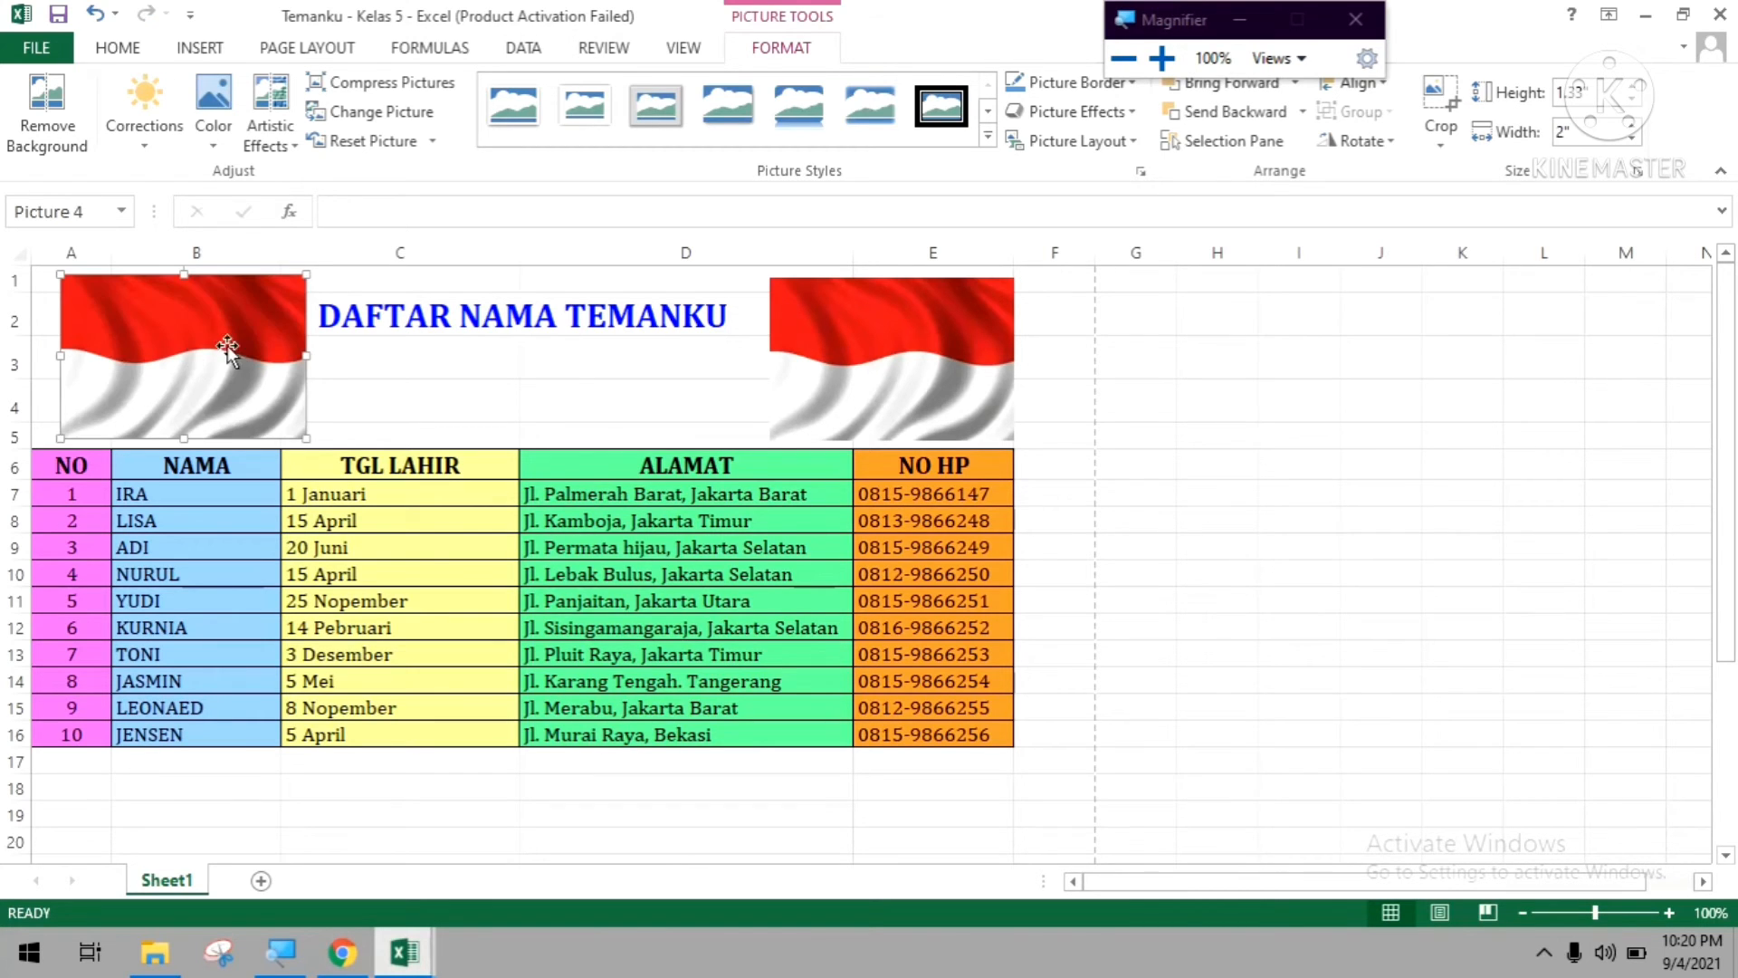
Delete the flag picture above the NO HP column and select the copy above the NO and NAMA columns.
left_click(1223, 339)
left_click(932, 388)
key("Delete")
left_click(163, 304)
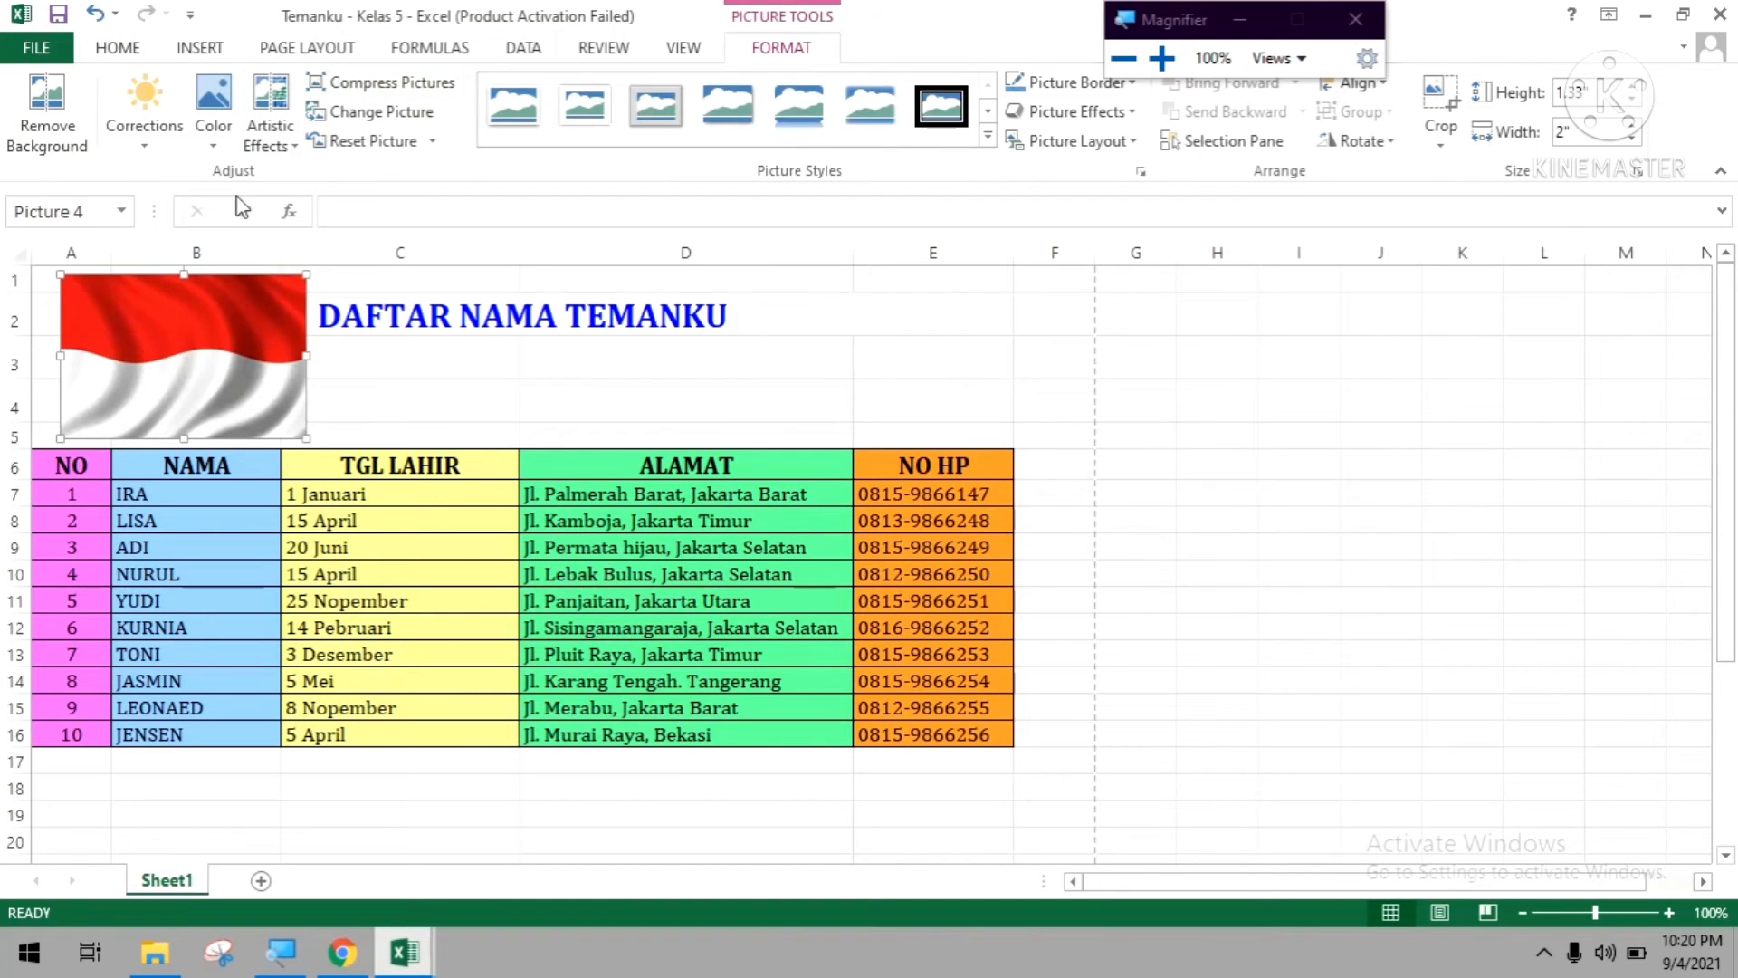
Delete the remaining flag picture and insert the picture "Sunflower 8" from the Computer folder inside Pictures.
key("Delete")
left_click(199, 48)
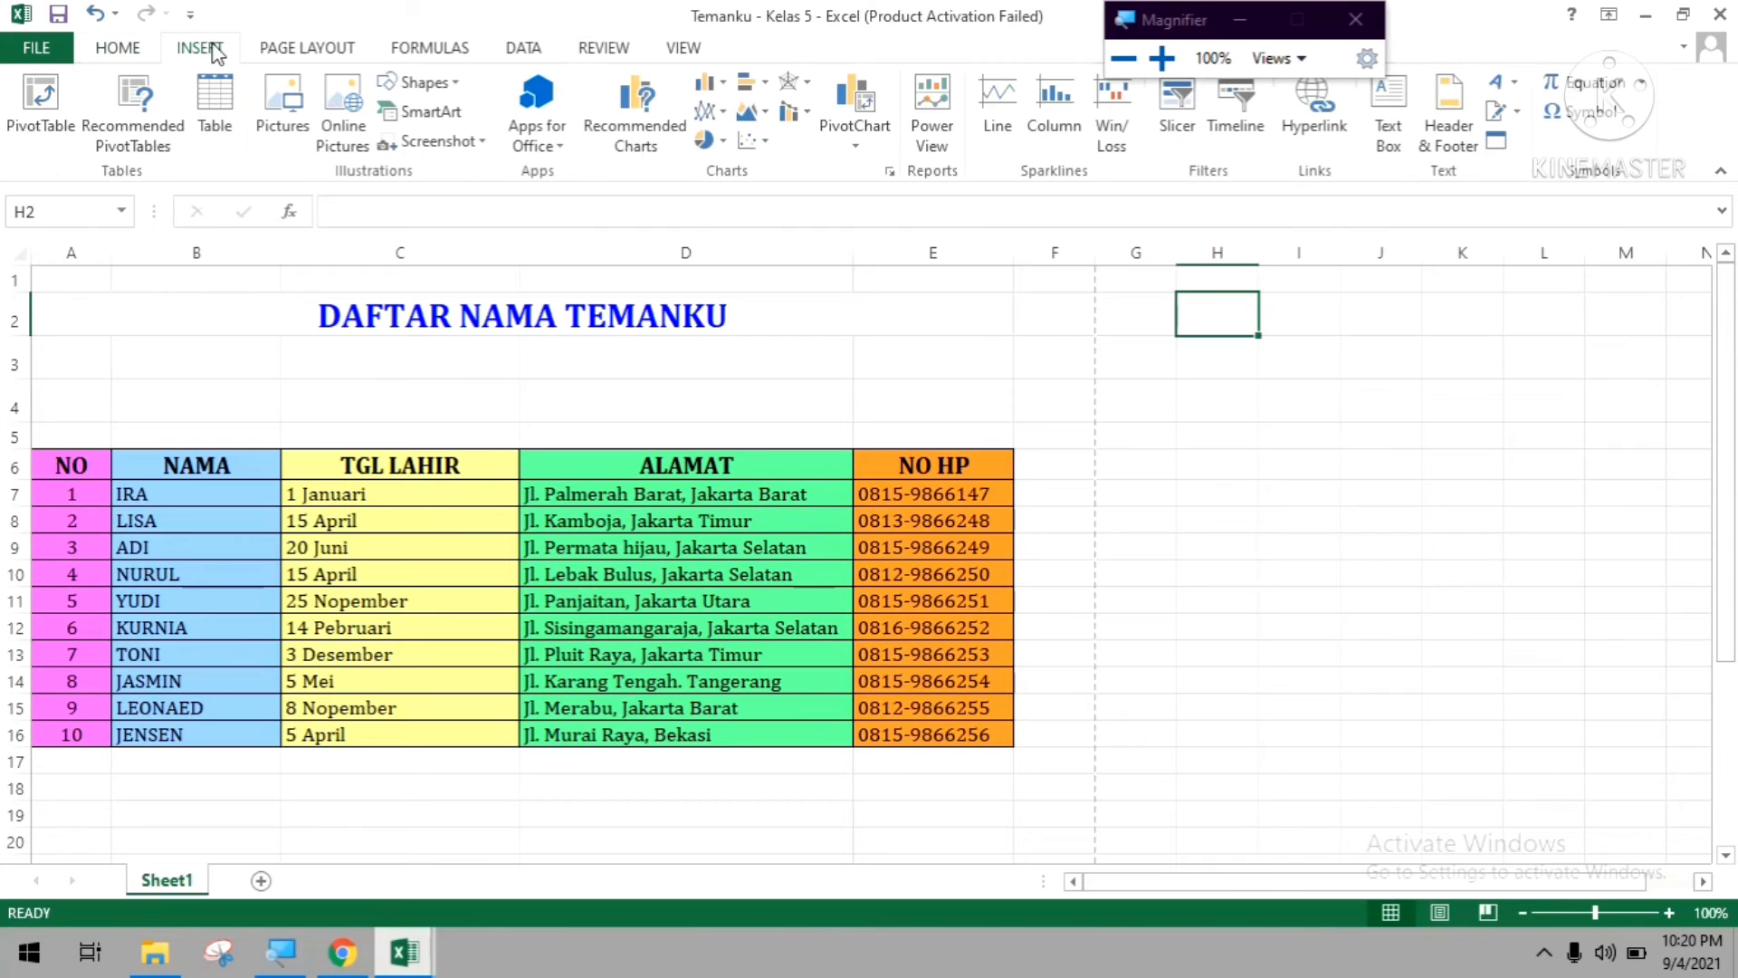
left_click(283, 130)
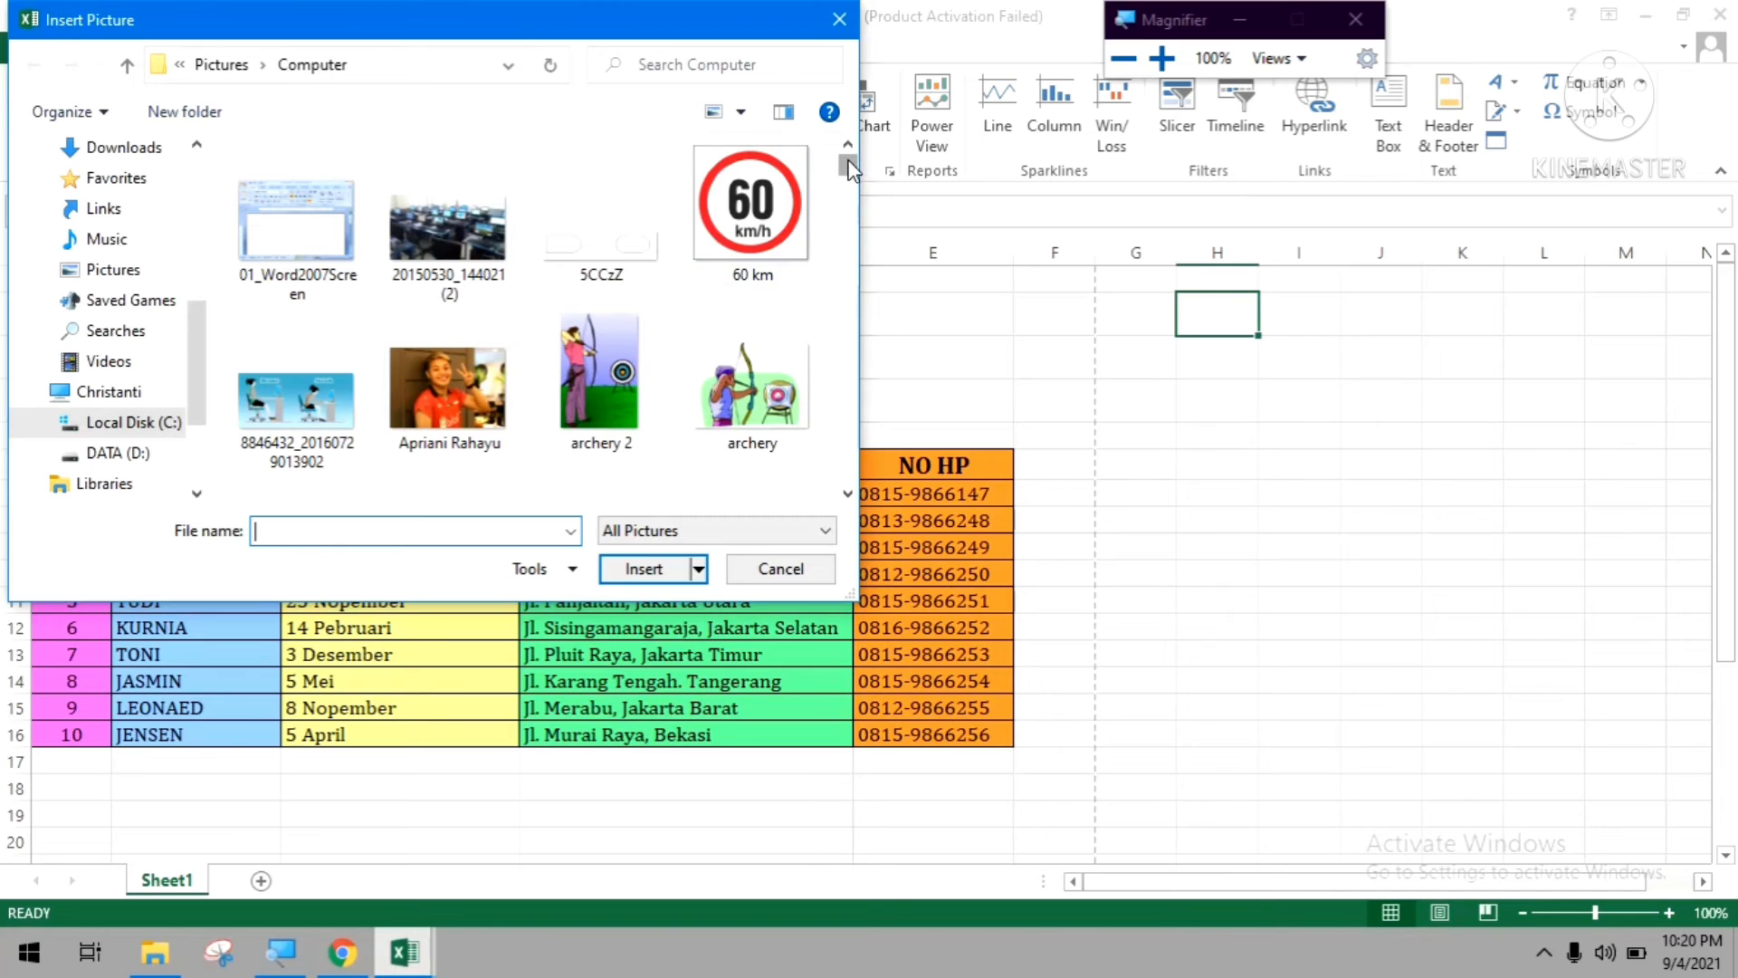
scroll(849, 177, "down", 5)
left_click(848, 493)
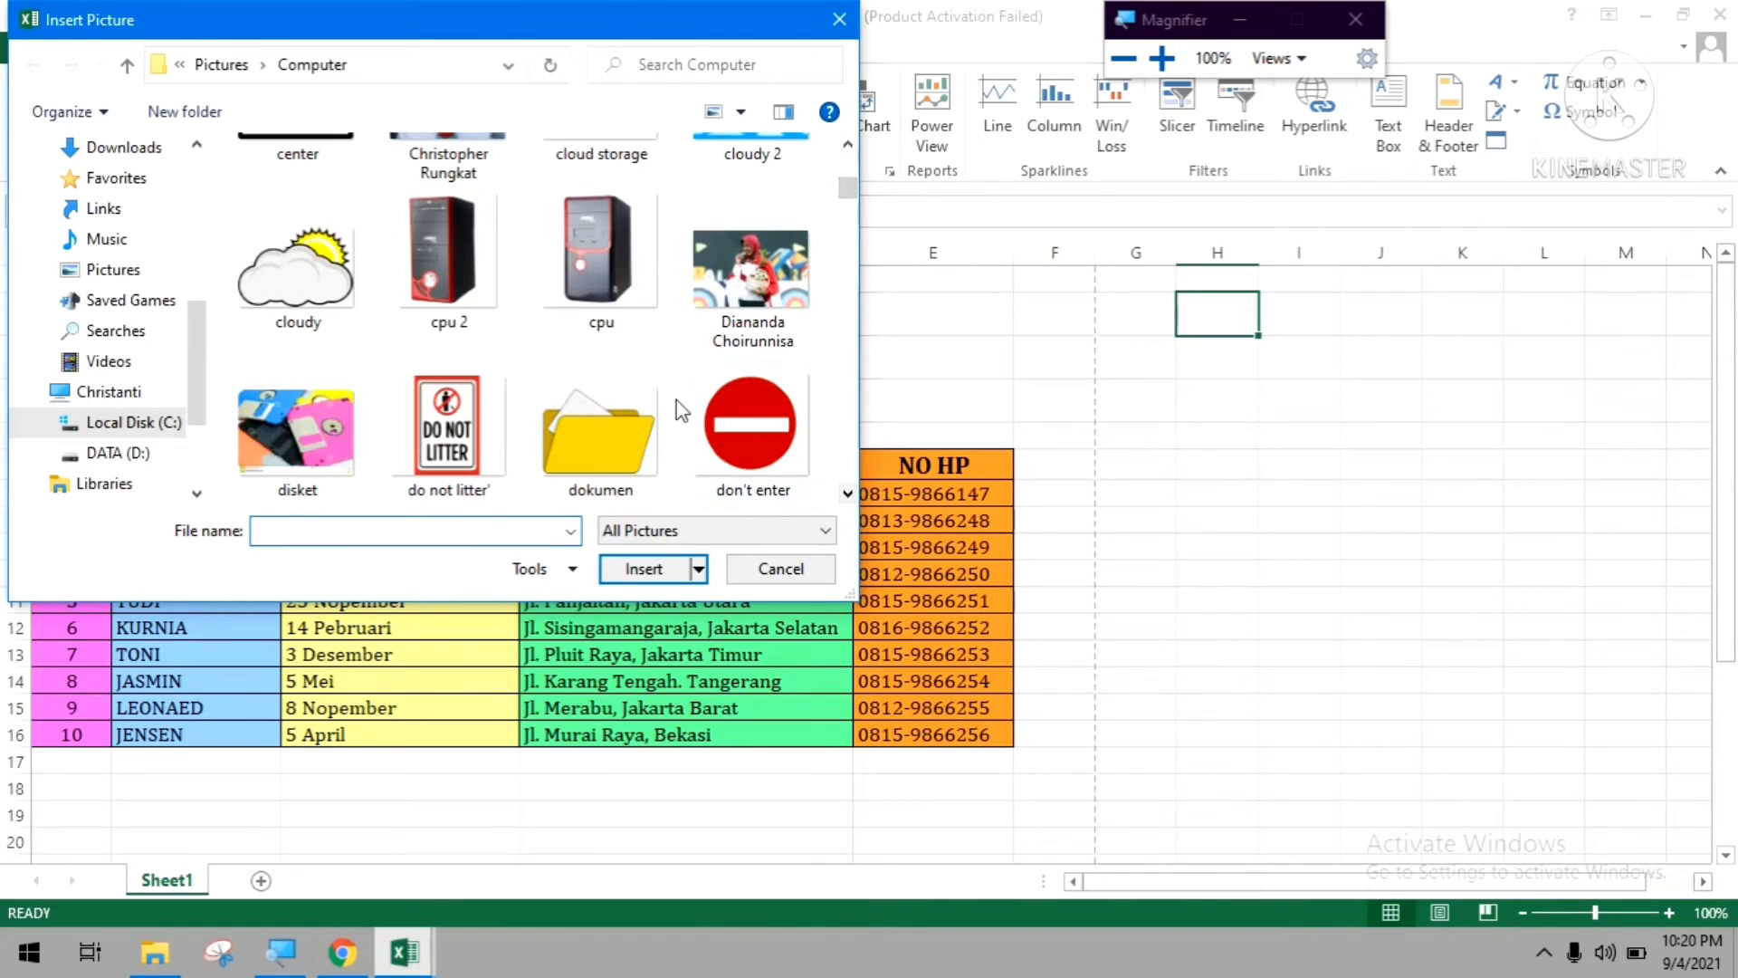
scroll(848, 498, "down", 3)
left_click(844, 494)
left_click(847, 150)
left_click(847, 150)
left_click(847, 147)
left_click(847, 147)
left_click(847, 146)
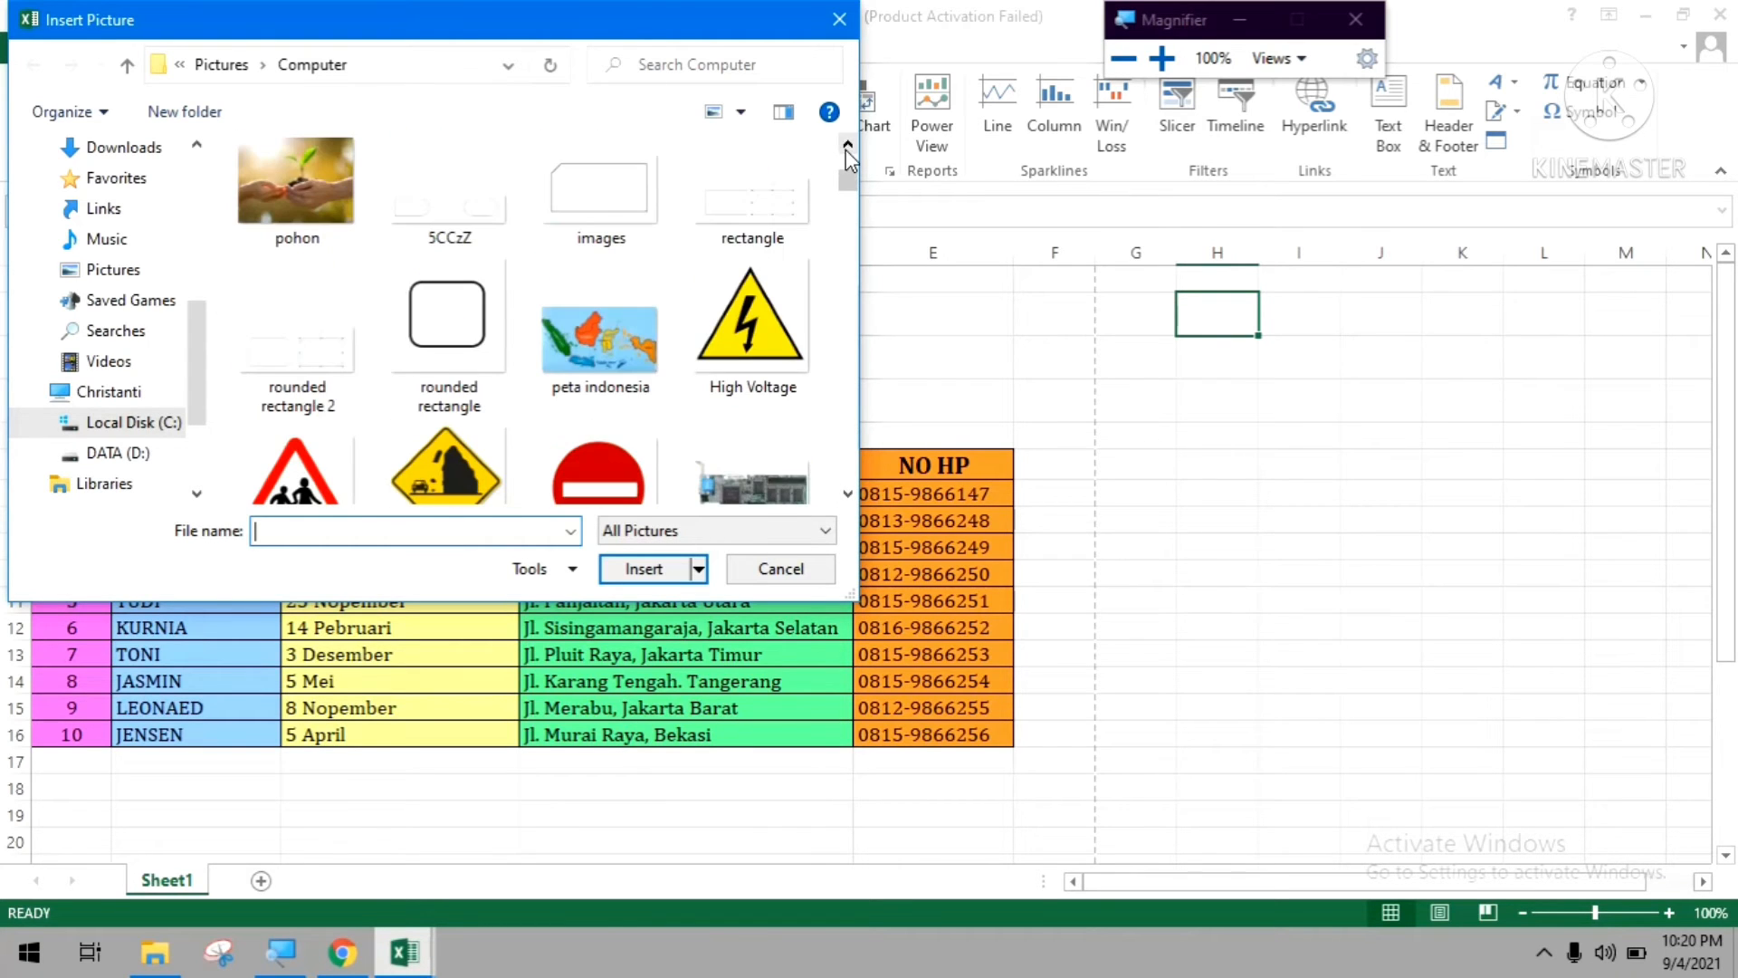
left_click(847, 494)
left_click(847, 494)
left_click(848, 494)
left_click(847, 495)
left_click(847, 494)
left_click(847, 494)
left_click(847, 494)
left_click(848, 494)
left_click(847, 494)
left_click(847, 494)
left_click(847, 495)
left_click(847, 495)
left_click(847, 494)
left_click(847, 494)
left_click(848, 494)
left_click(847, 494)
left_click(847, 494)
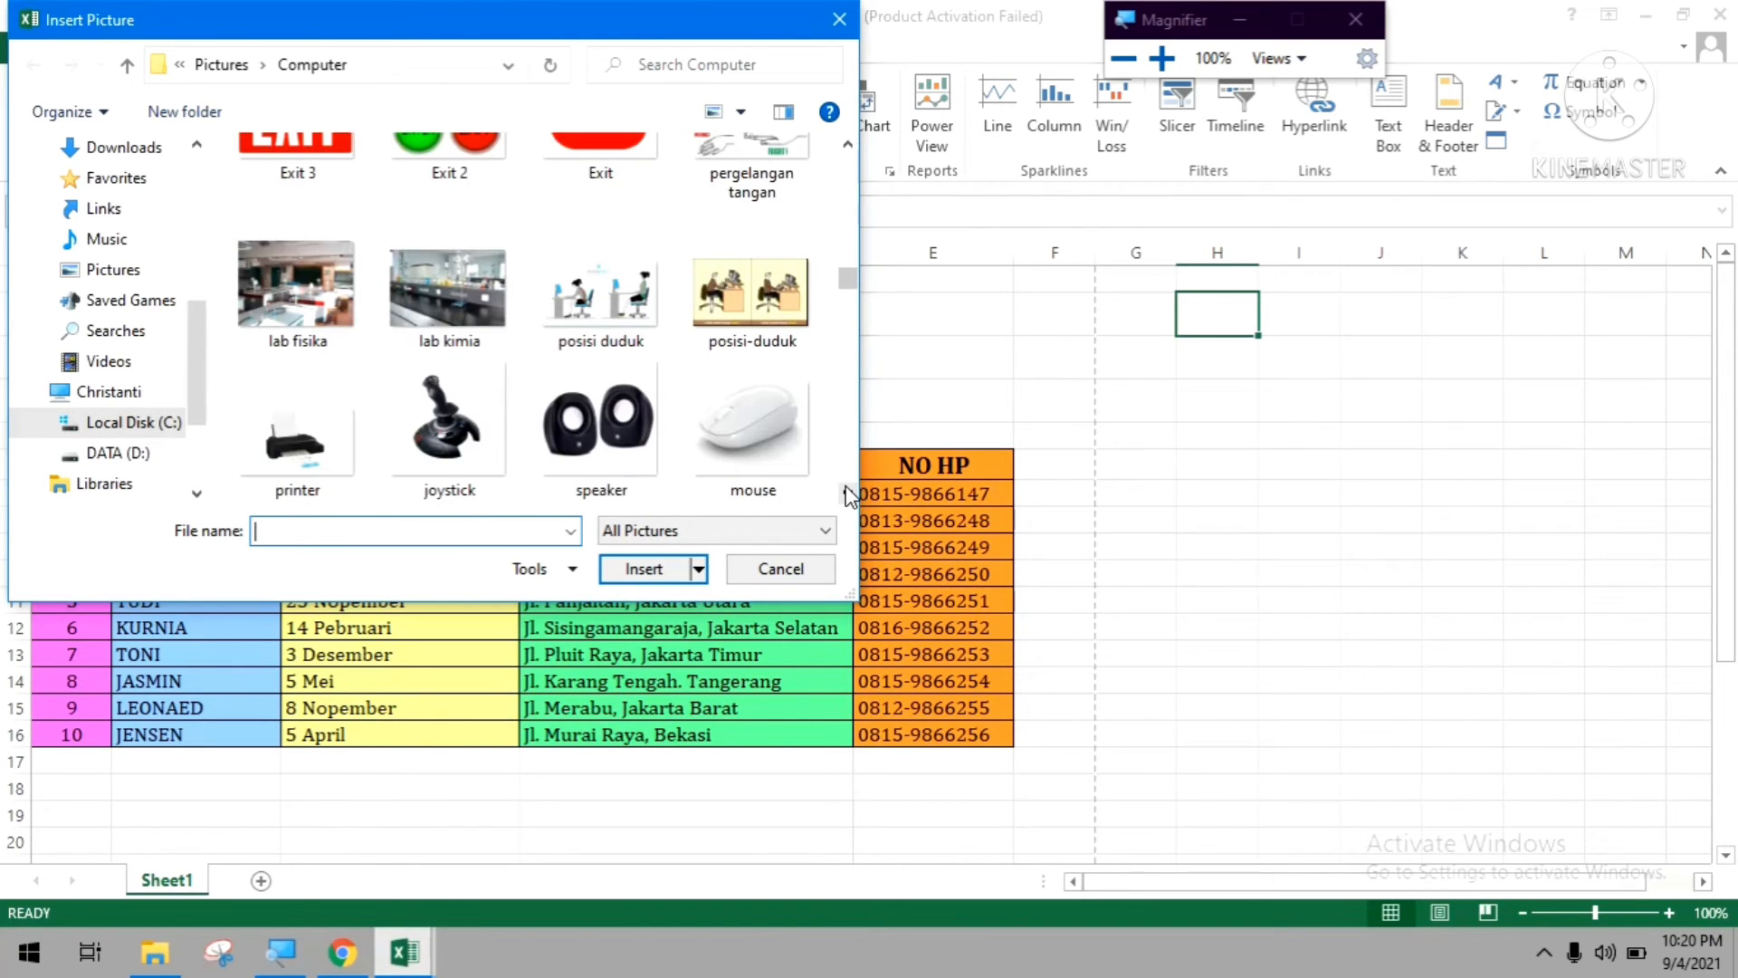
left_click(848, 143)
left_click_drag(849, 279, 846, 409)
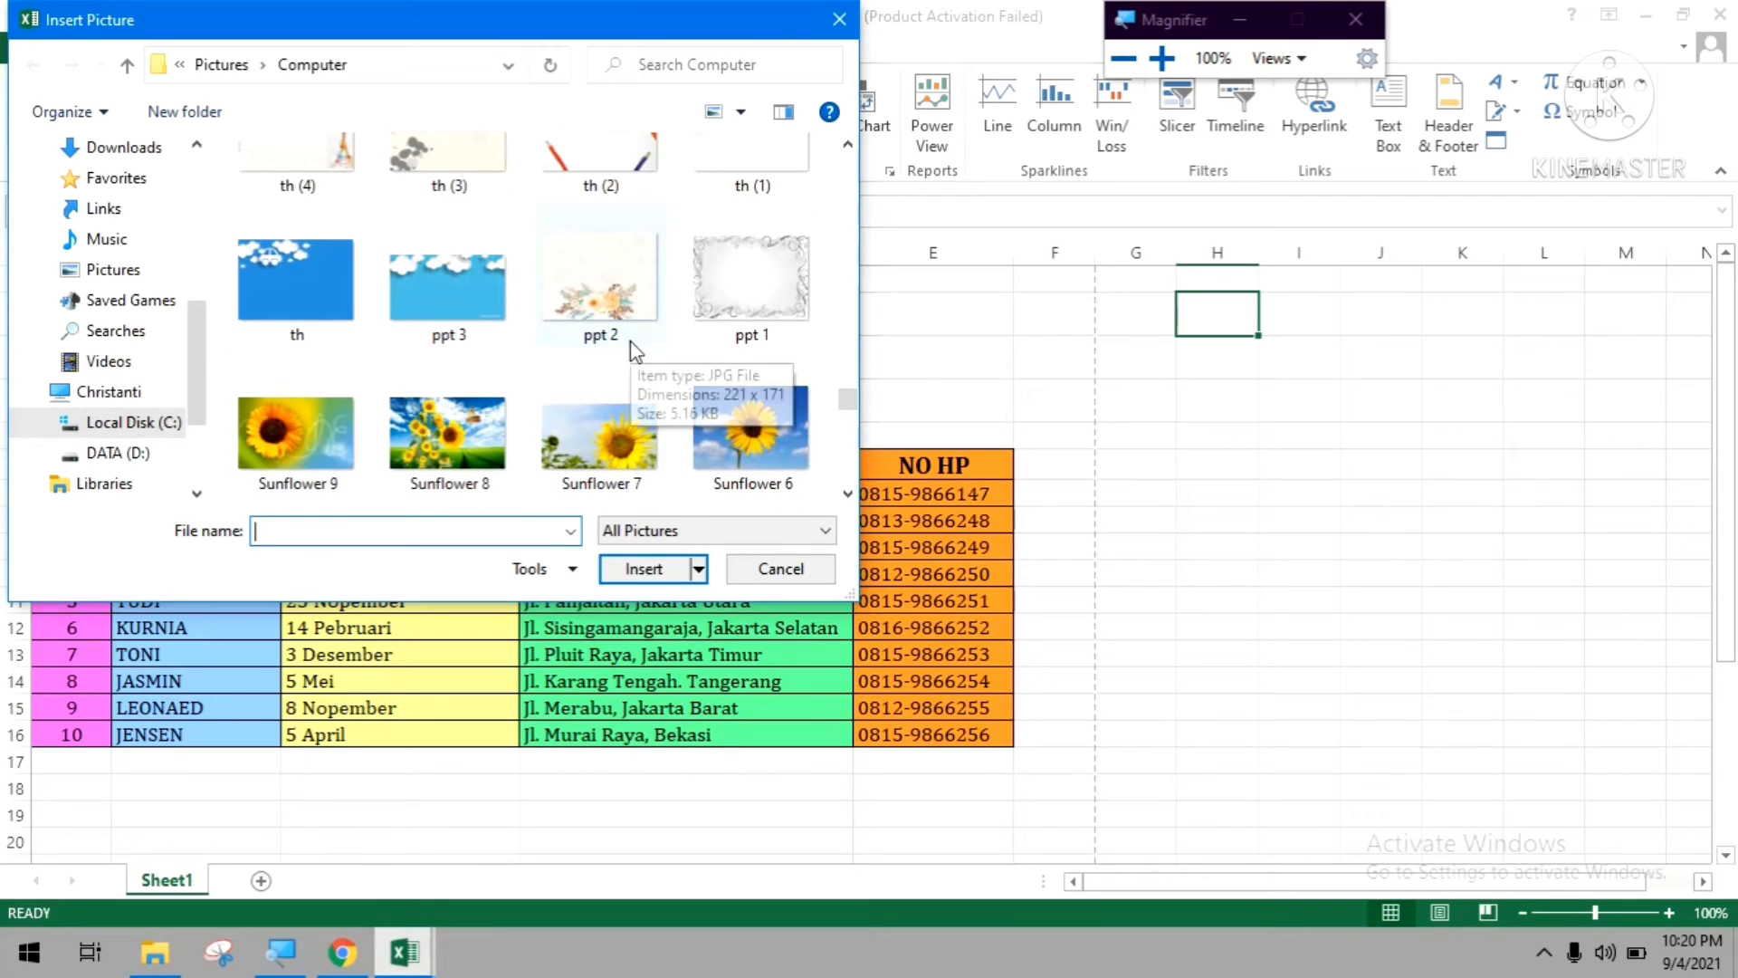
left_click_drag(848, 398, 848, 409)
left_click(478, 222)
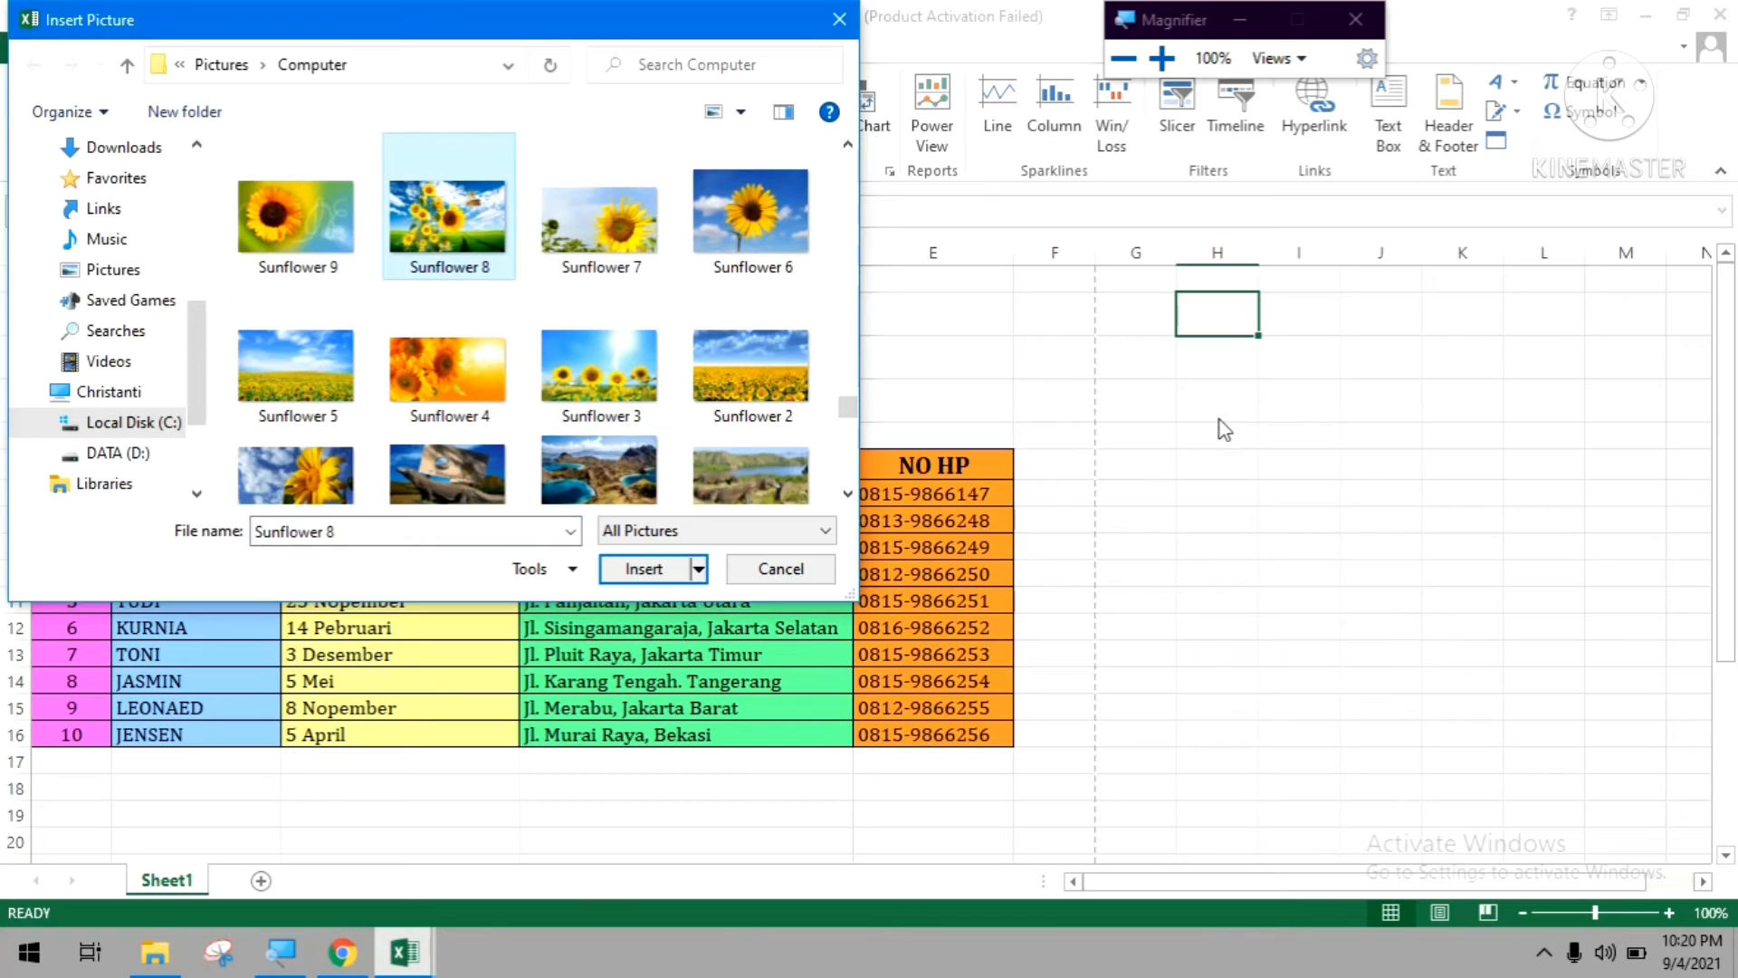
left_click(645, 570)
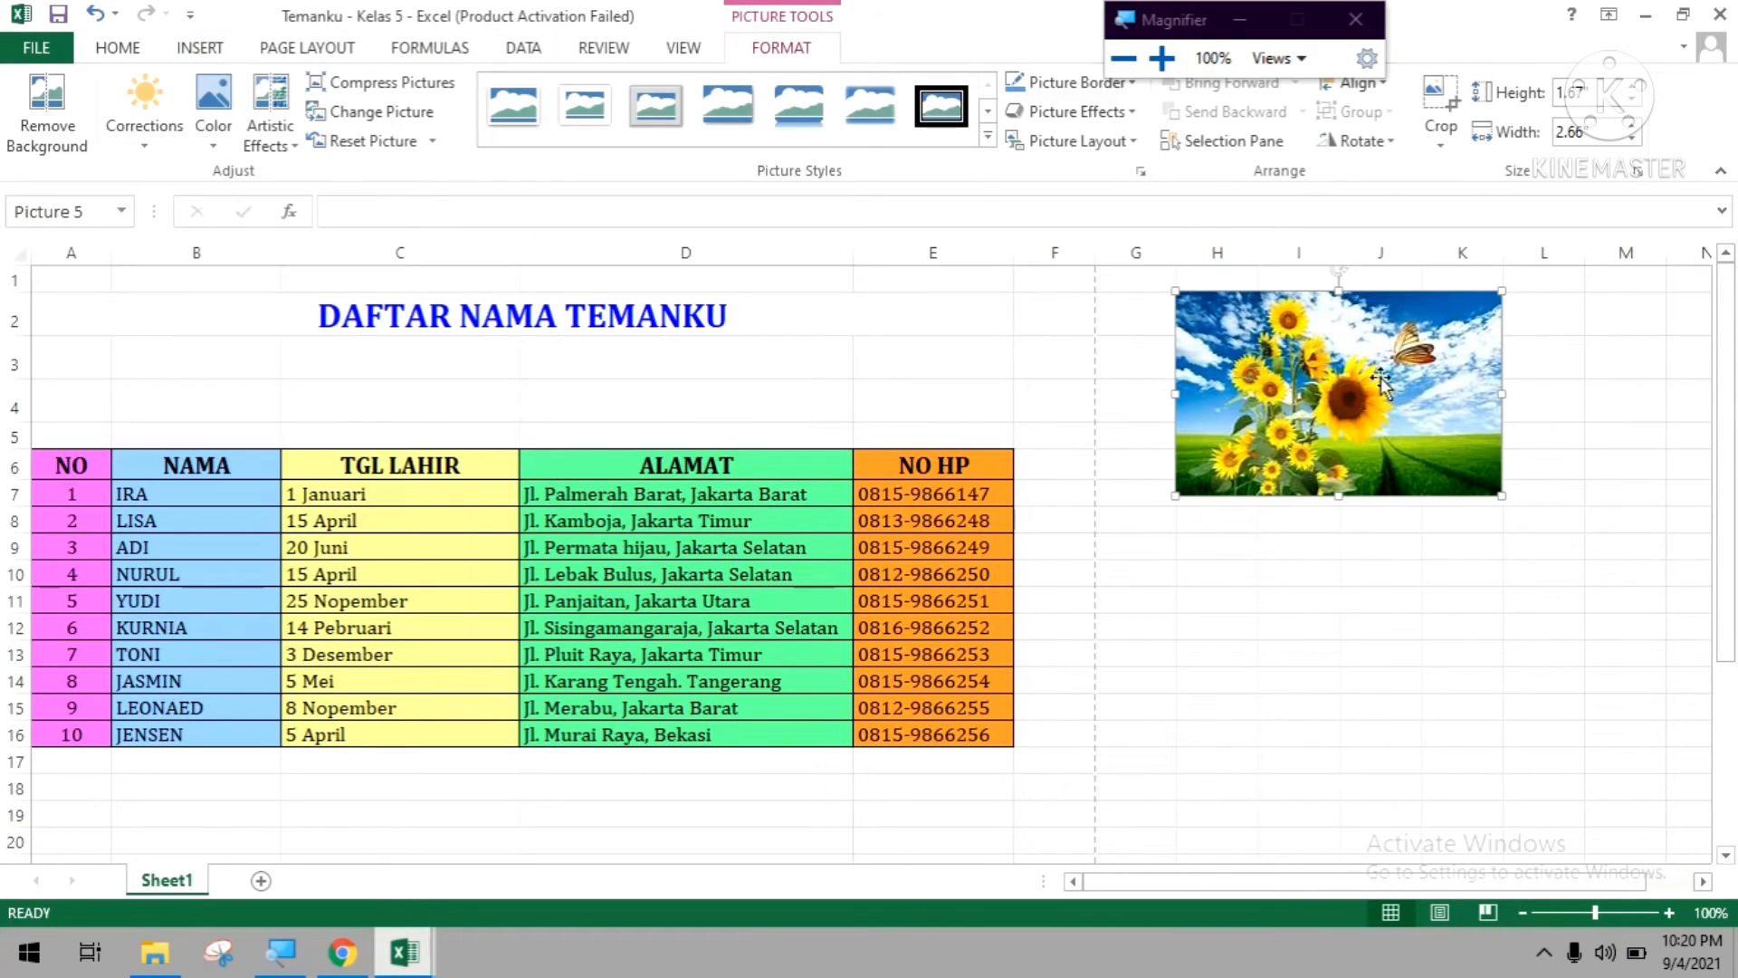
Set the sunflower picture's width to 2" and place it above the NO and NAMA columns, with a copy above the NO HP column.
left_click(1630, 127)
left_click(1609, 133)
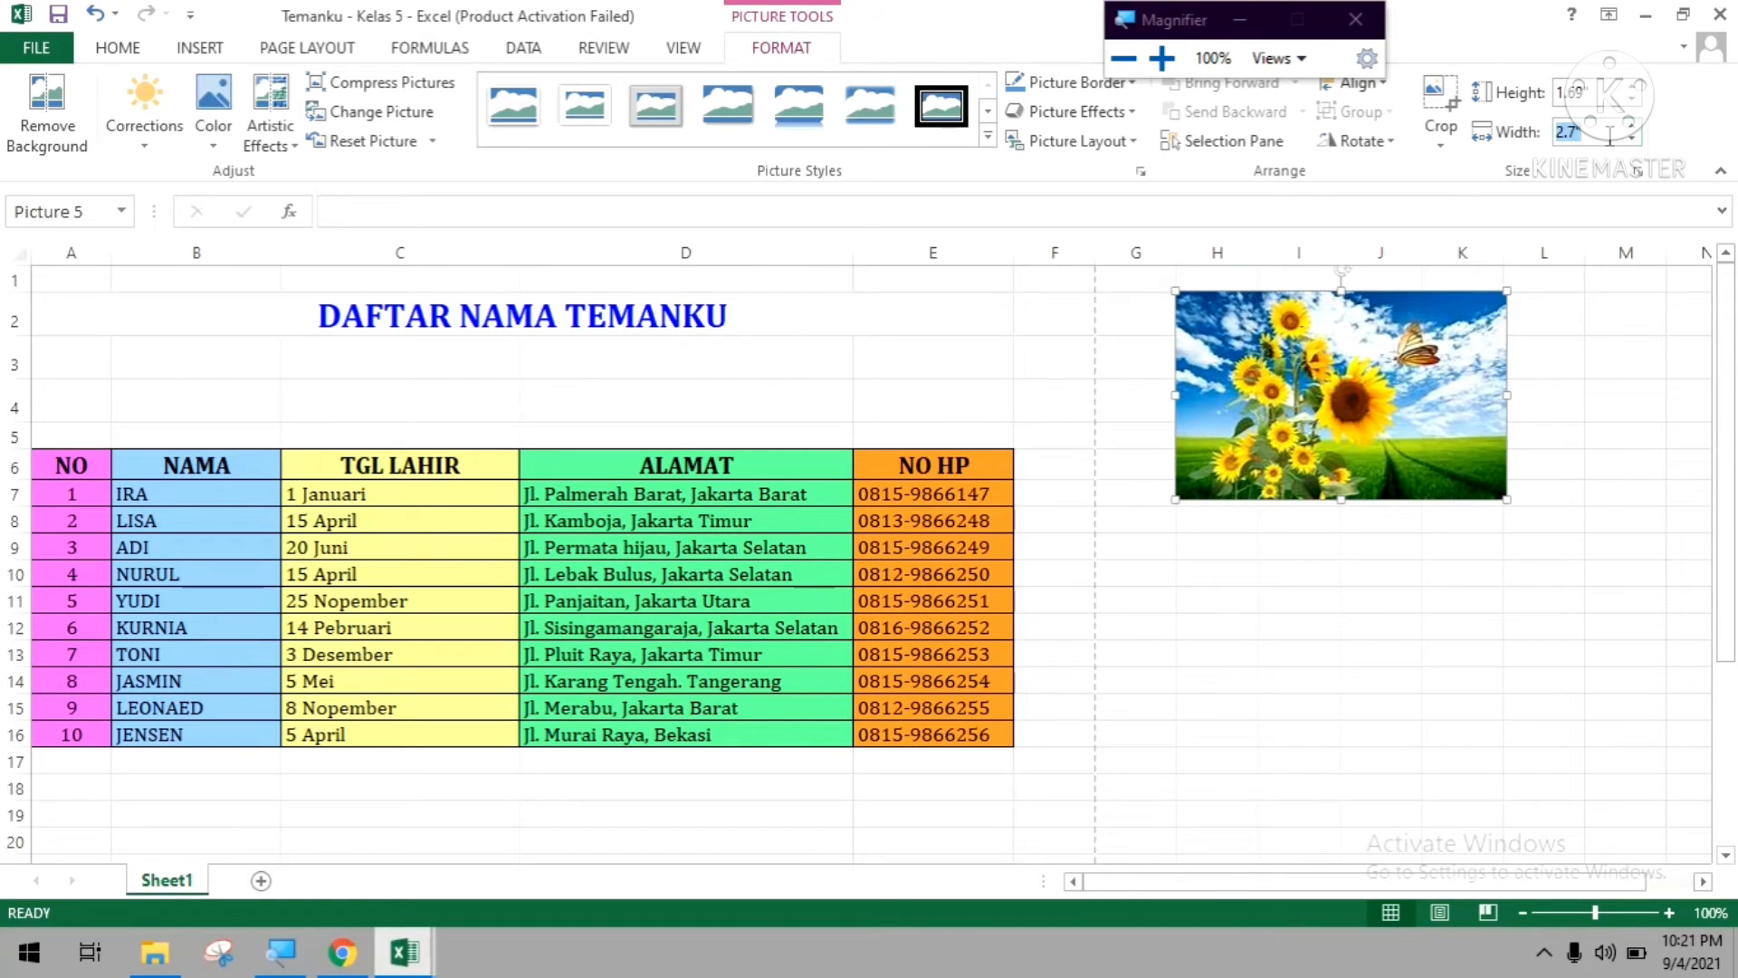
type("2")
key("Return")
left_click_drag(1188, 360, 924, 358)
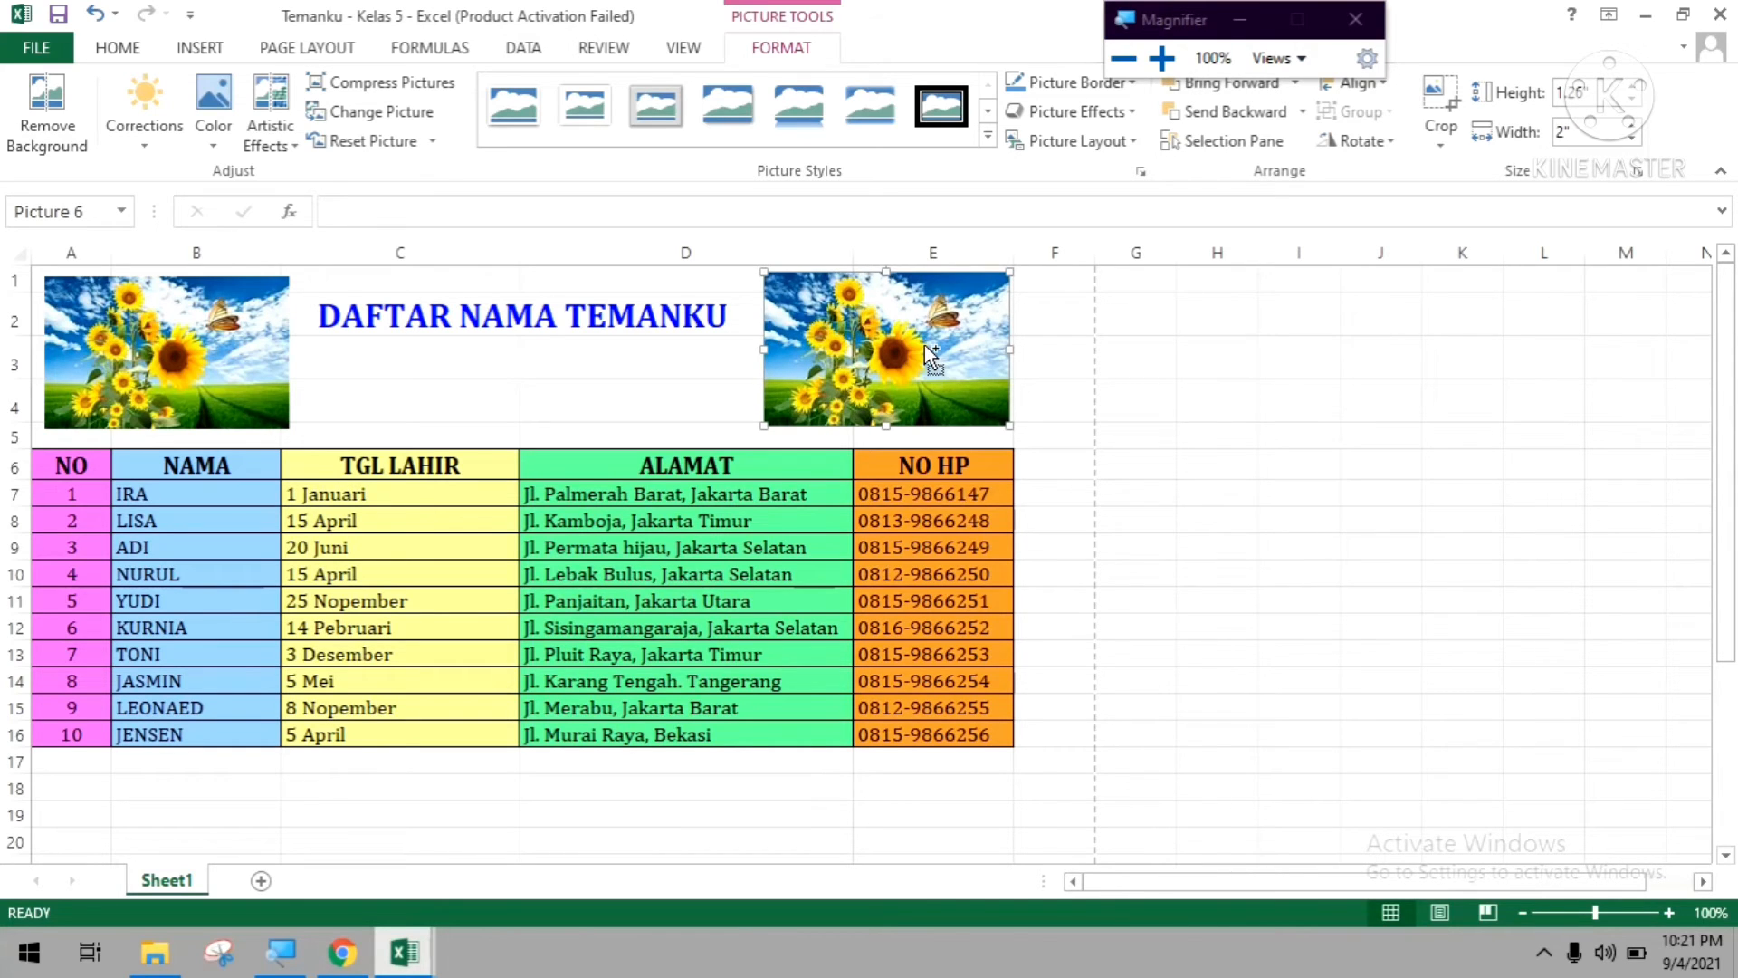
Examine the print preview of the sheet, magnifying the title, pictures and table, and return to the worksheet.
key("ctrl+p")
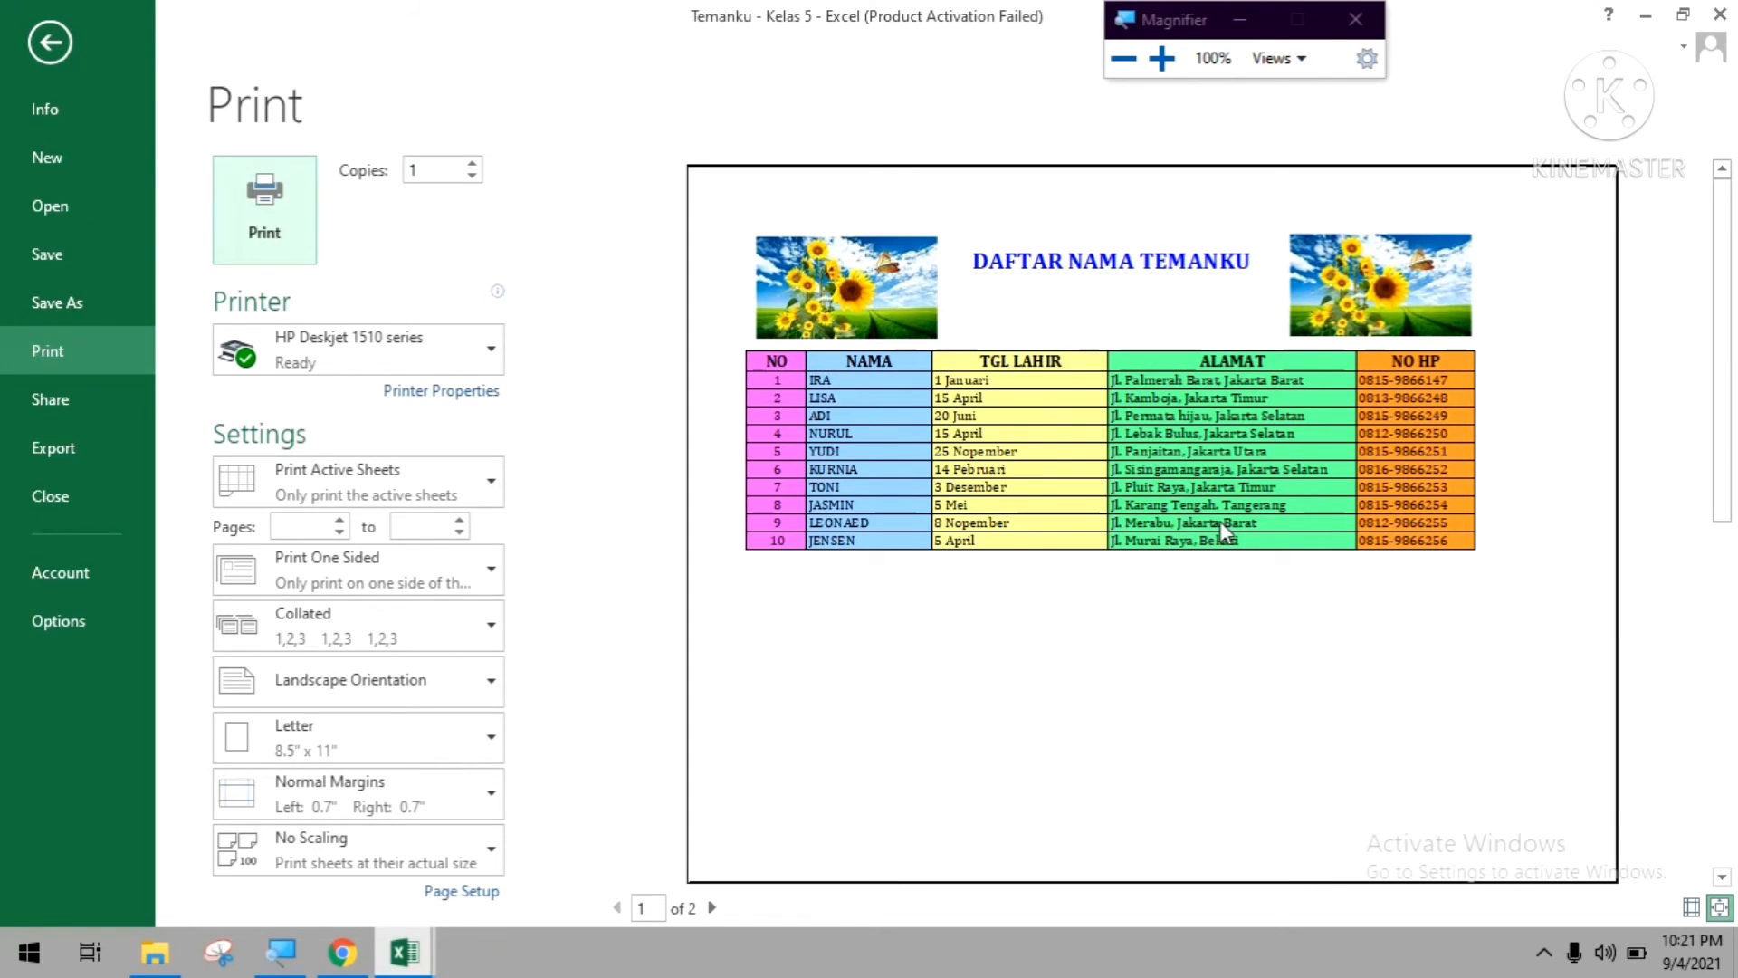
key("super+plus")
key("super+plus")
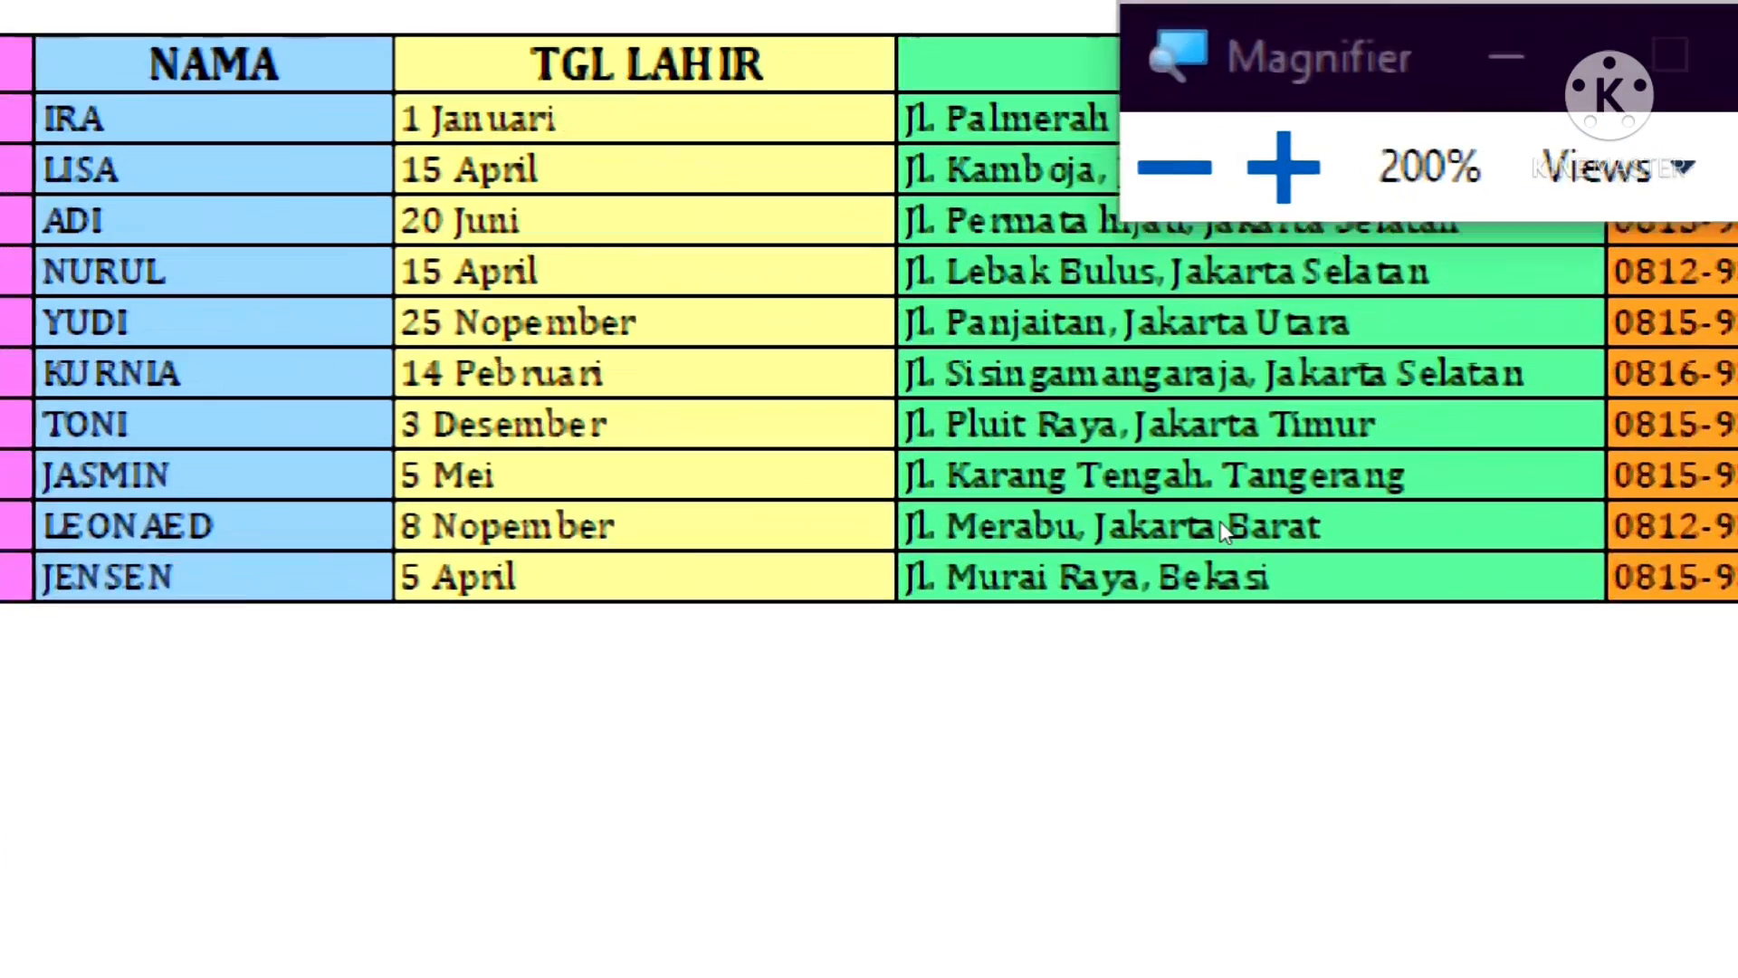
key("super+minus")
key("super+minus")
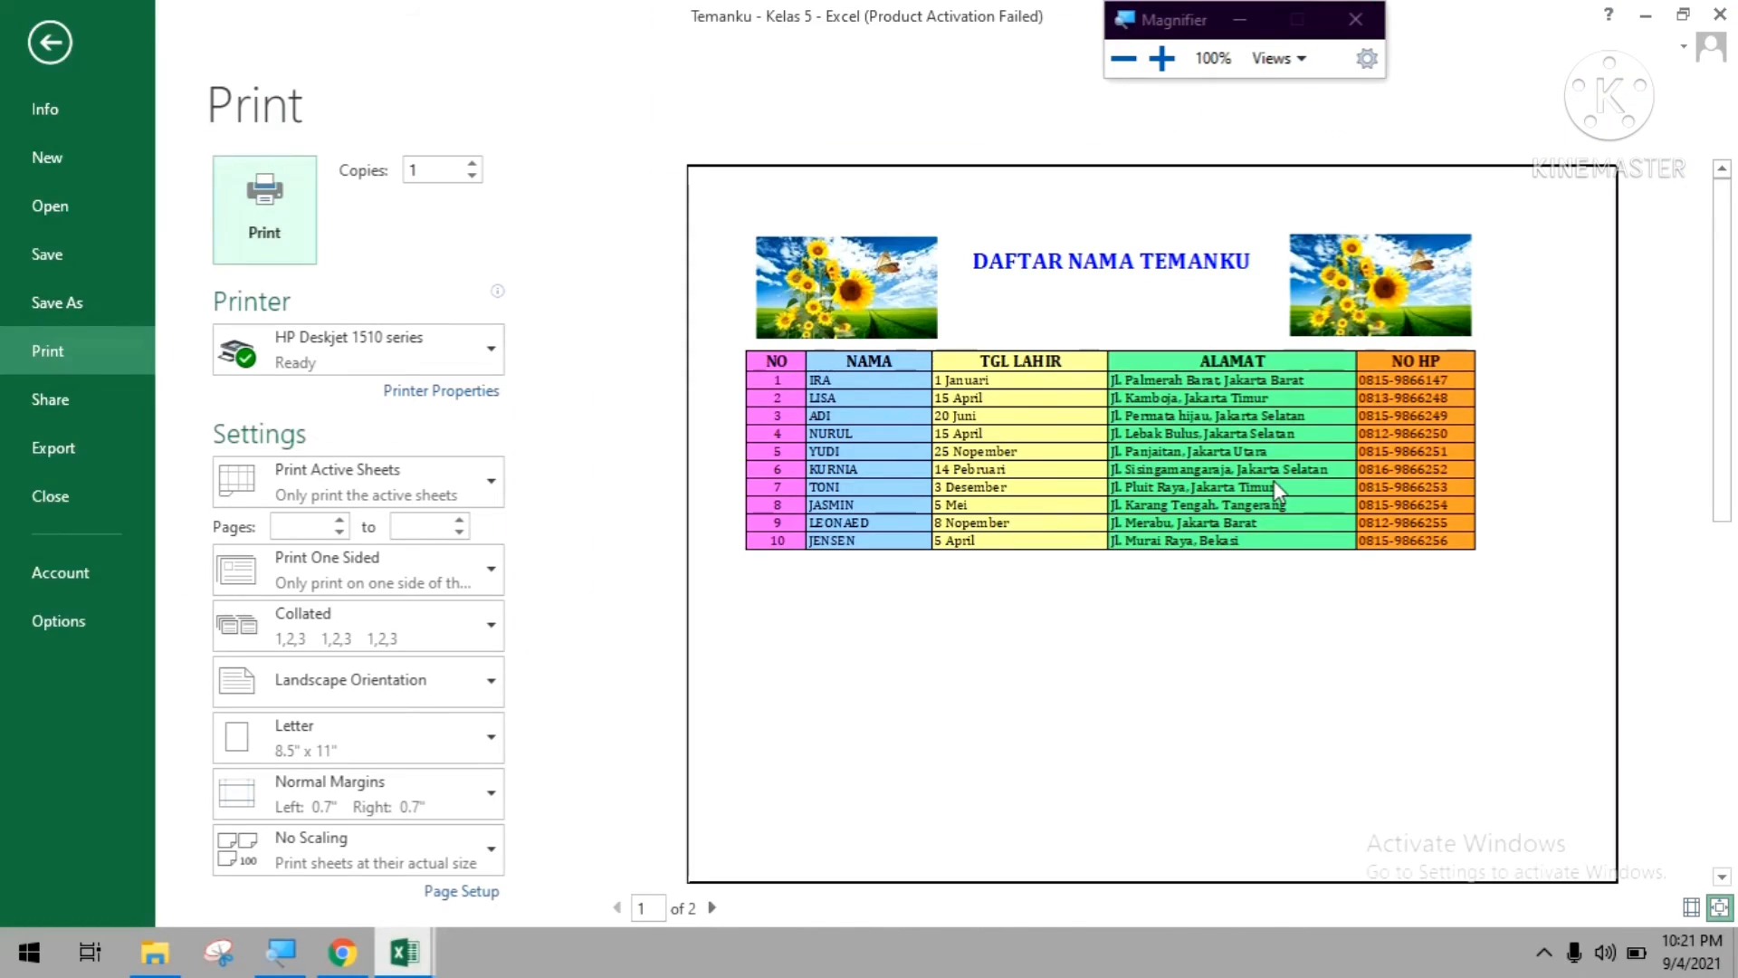
key("super+plus")
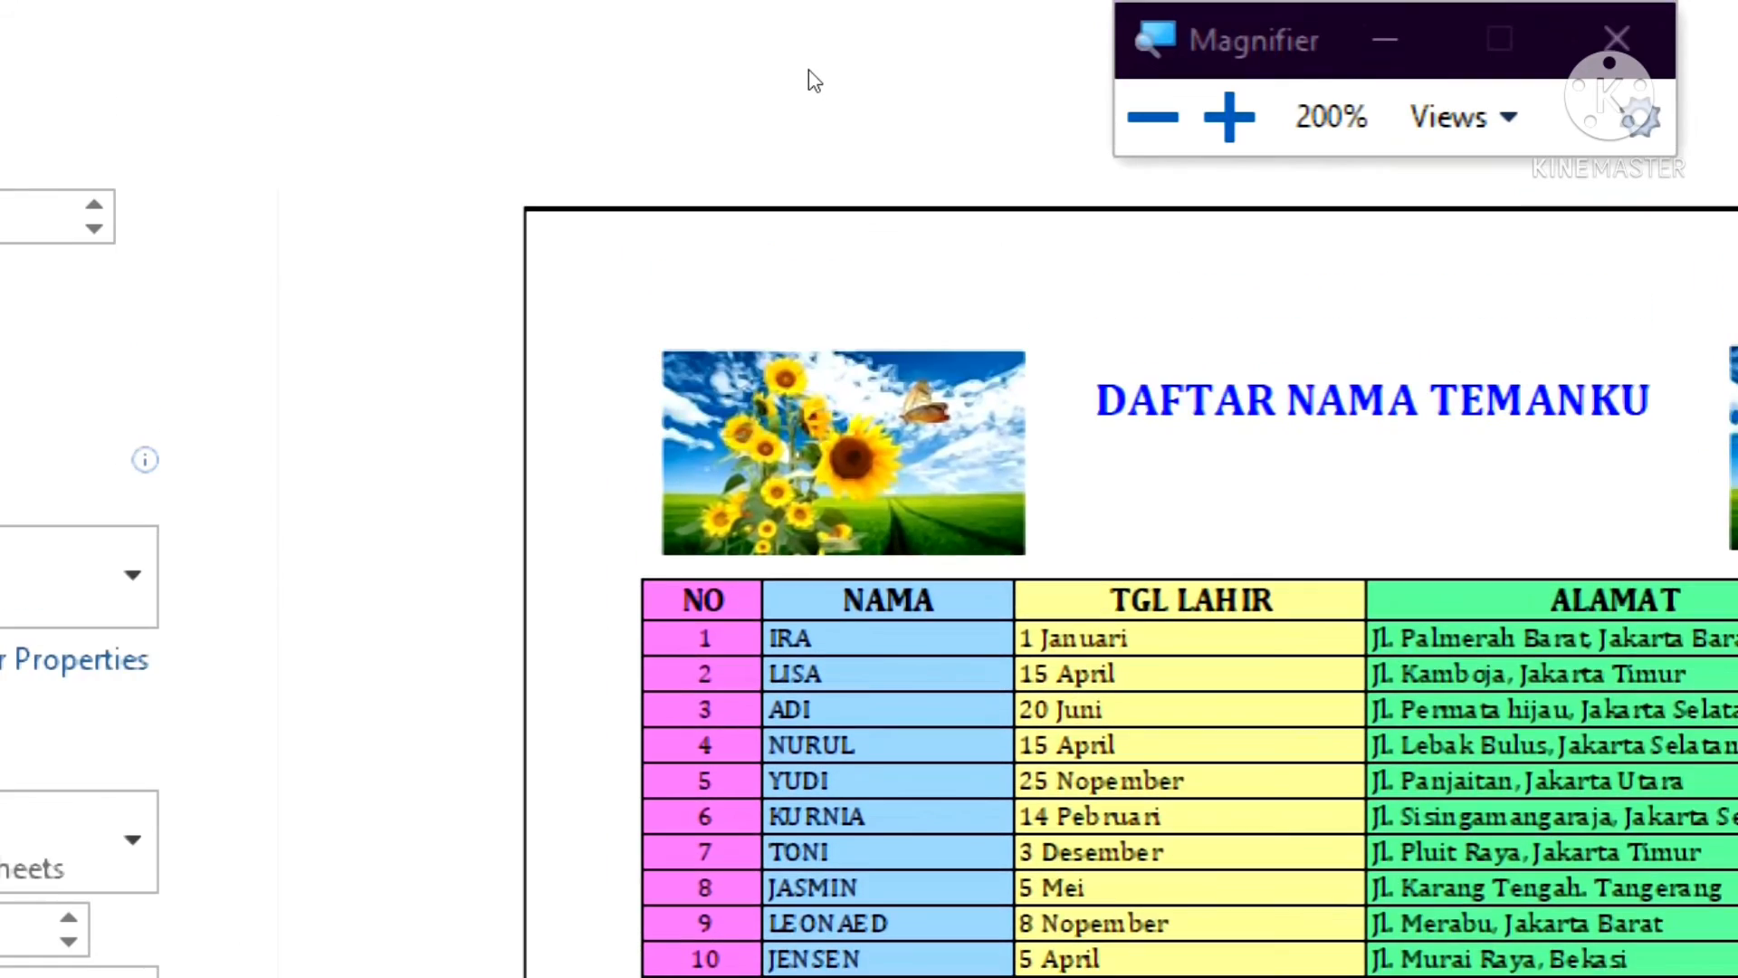
key("super+minus")
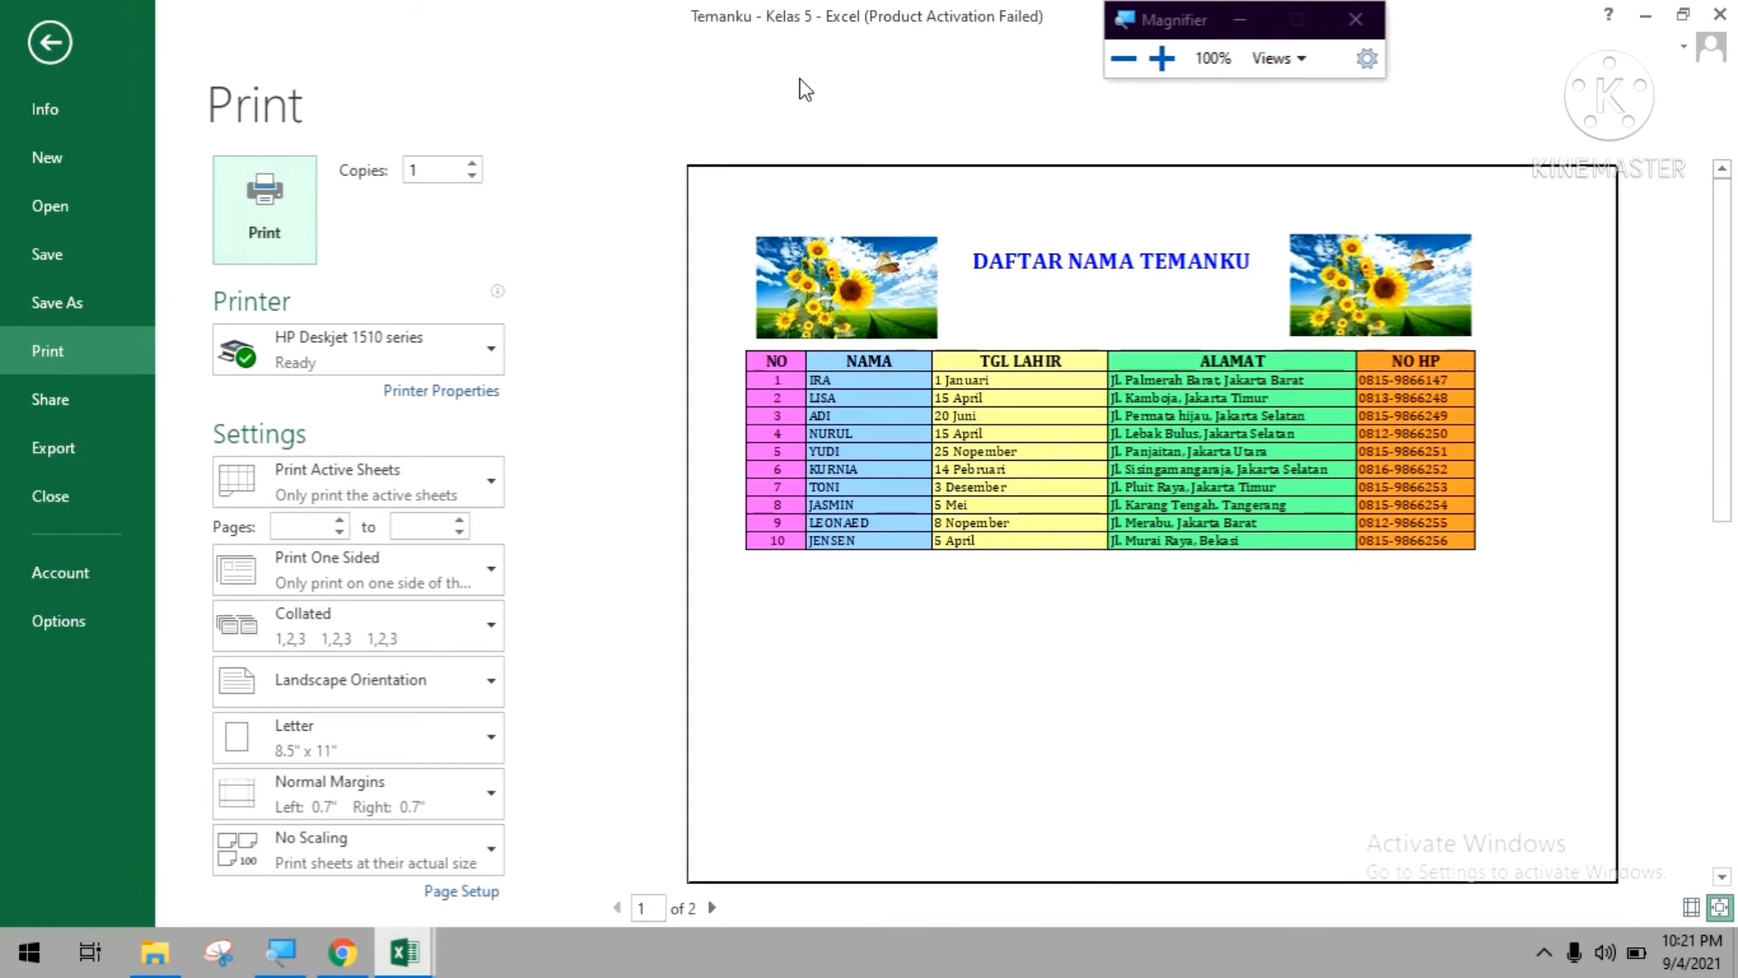
left_click(46, 48)
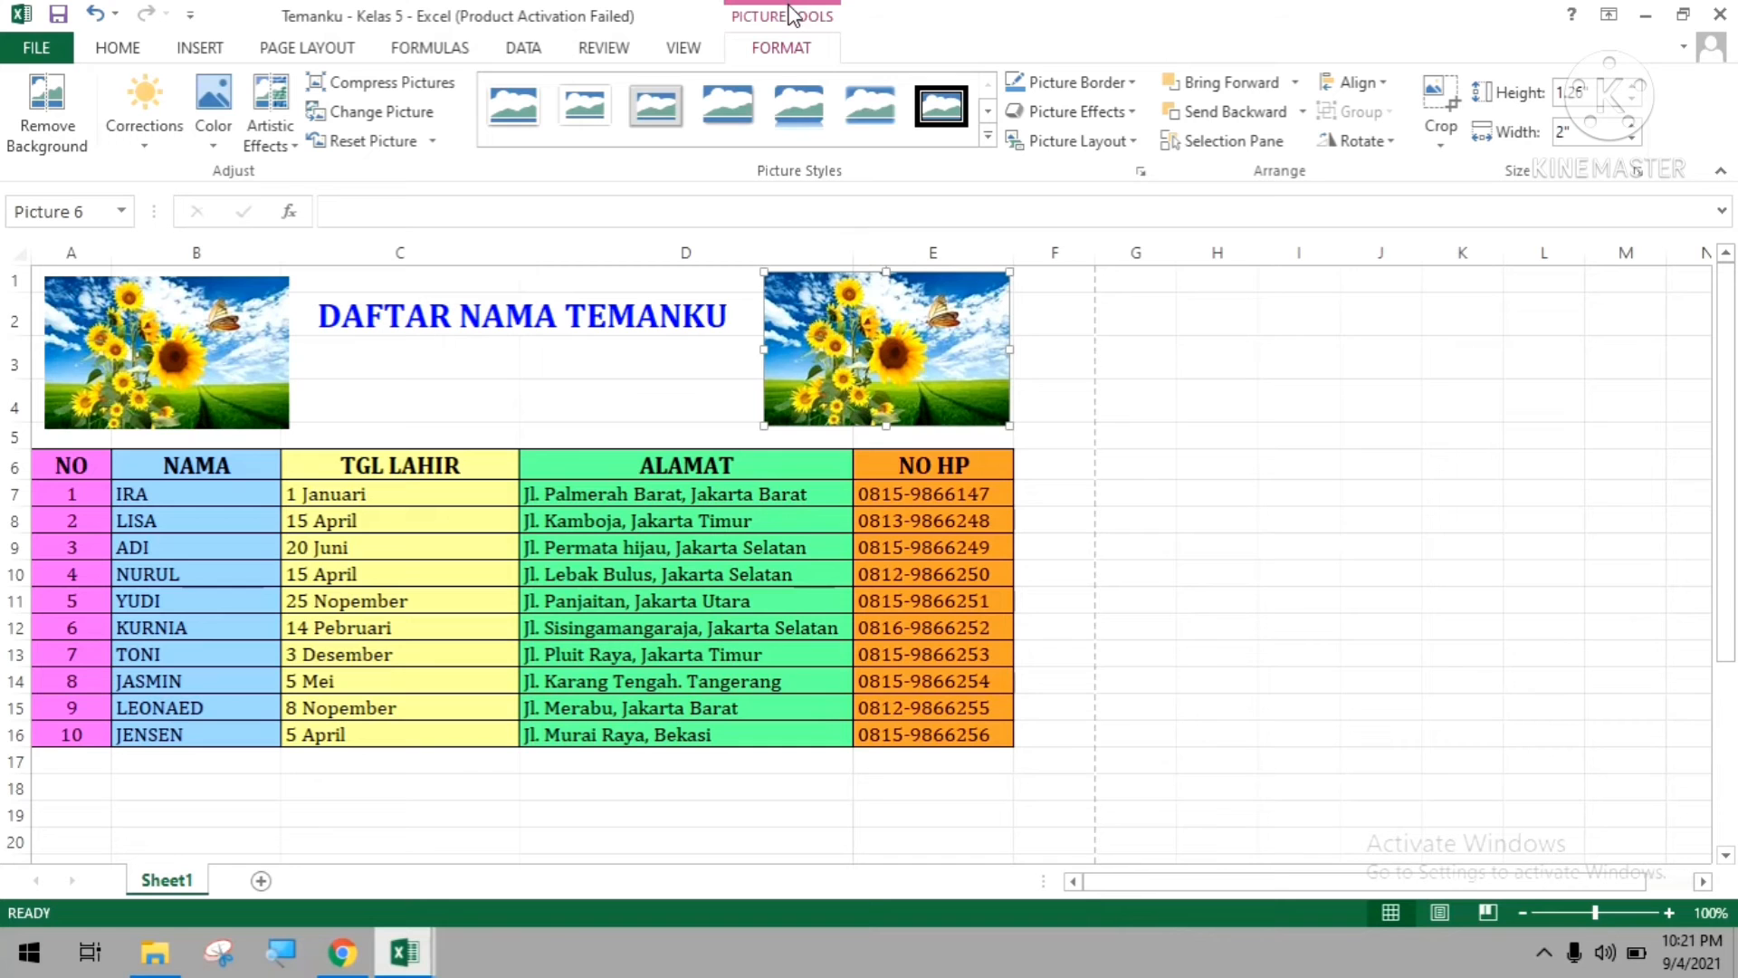
left_click(51, 46)
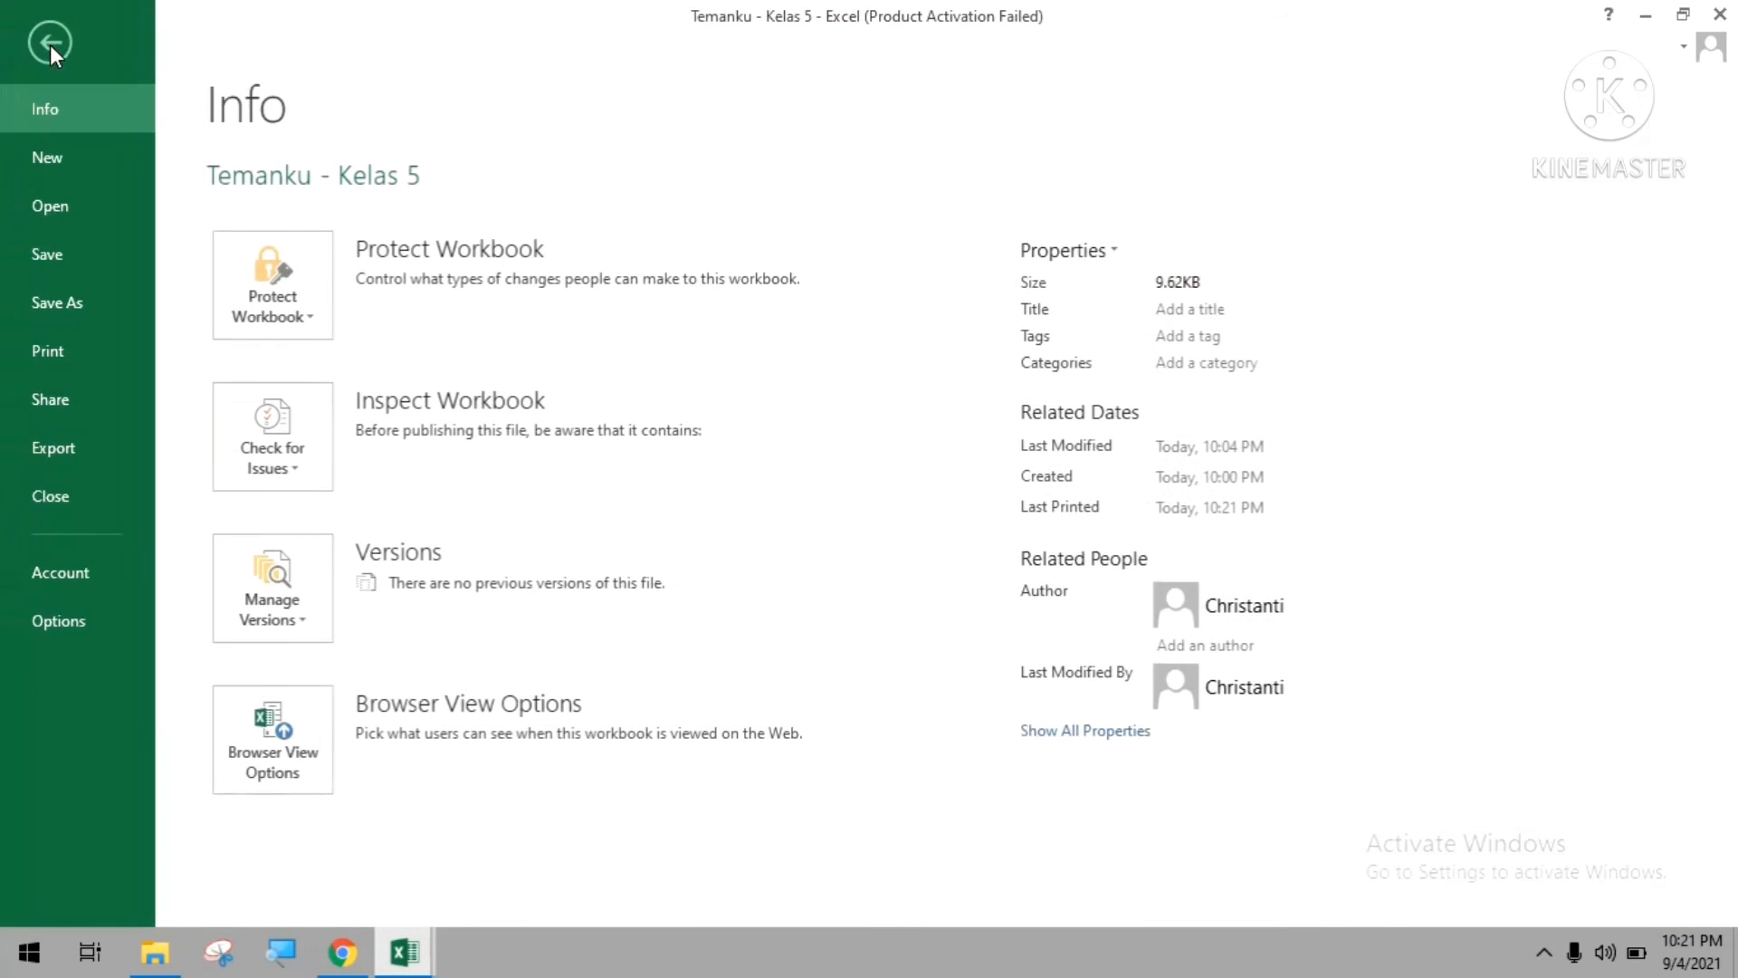
left_click(53, 41)
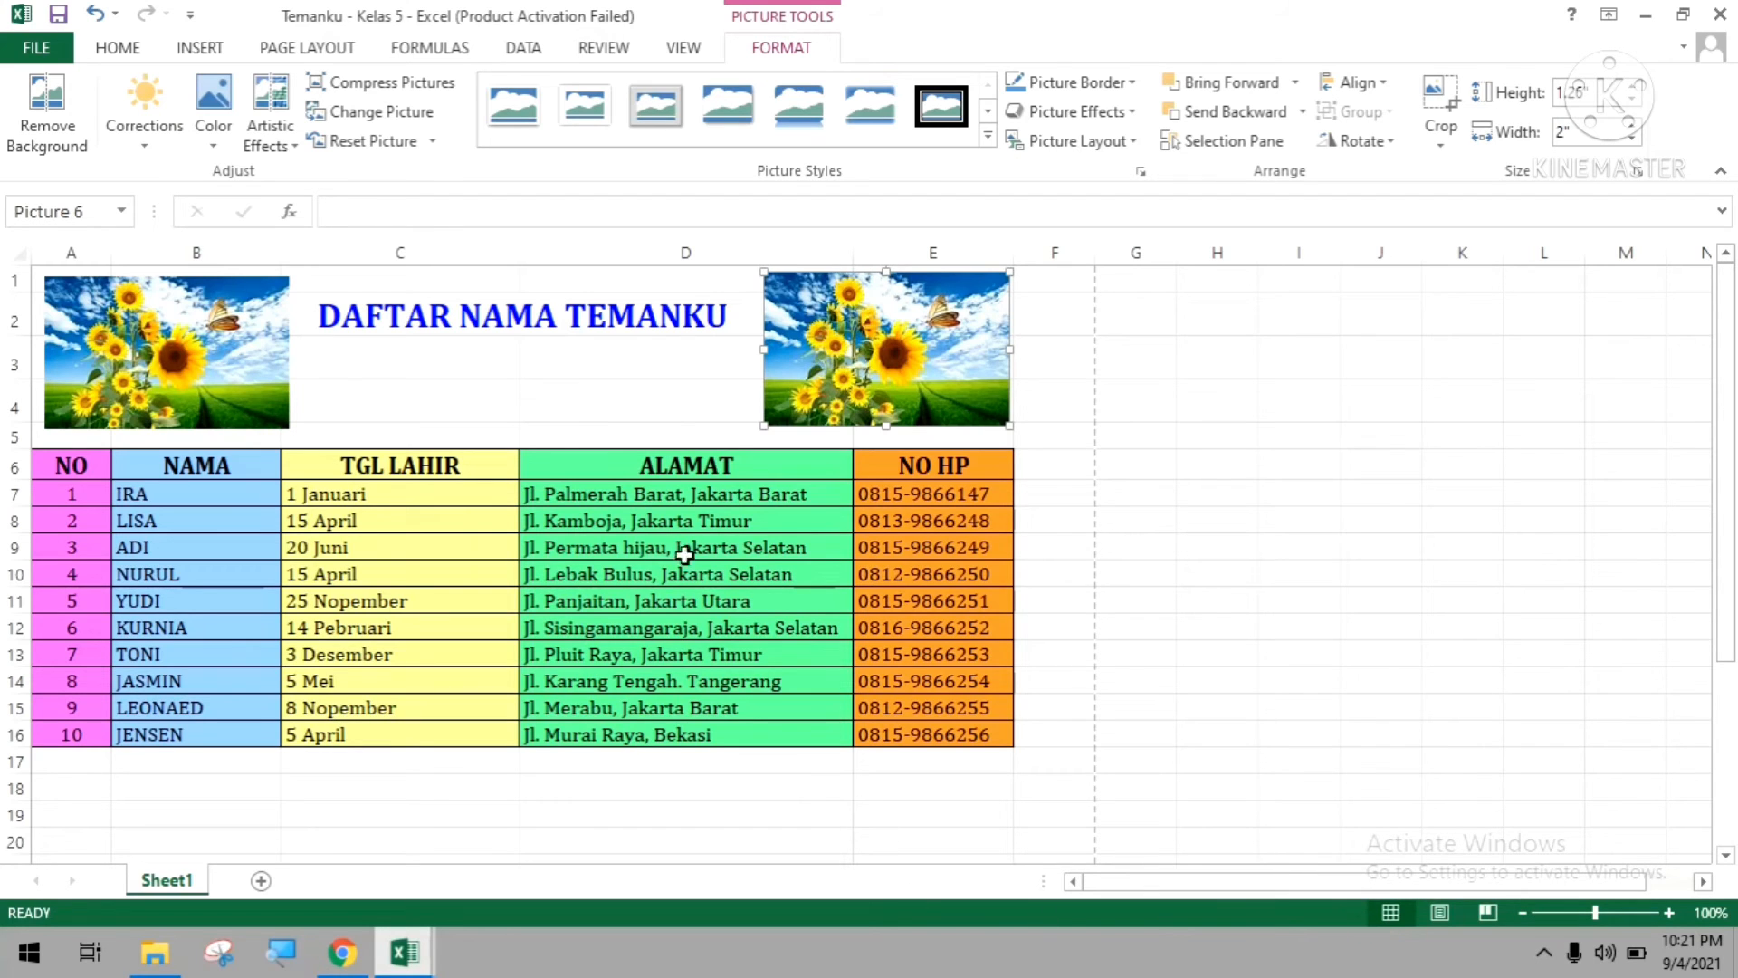
left_click(69, 54)
left_click(49, 43)
Save the workbook and deselect the sunflower picture by selecting cell H13.
key("ctrl+s")
left_click(1191, 648)
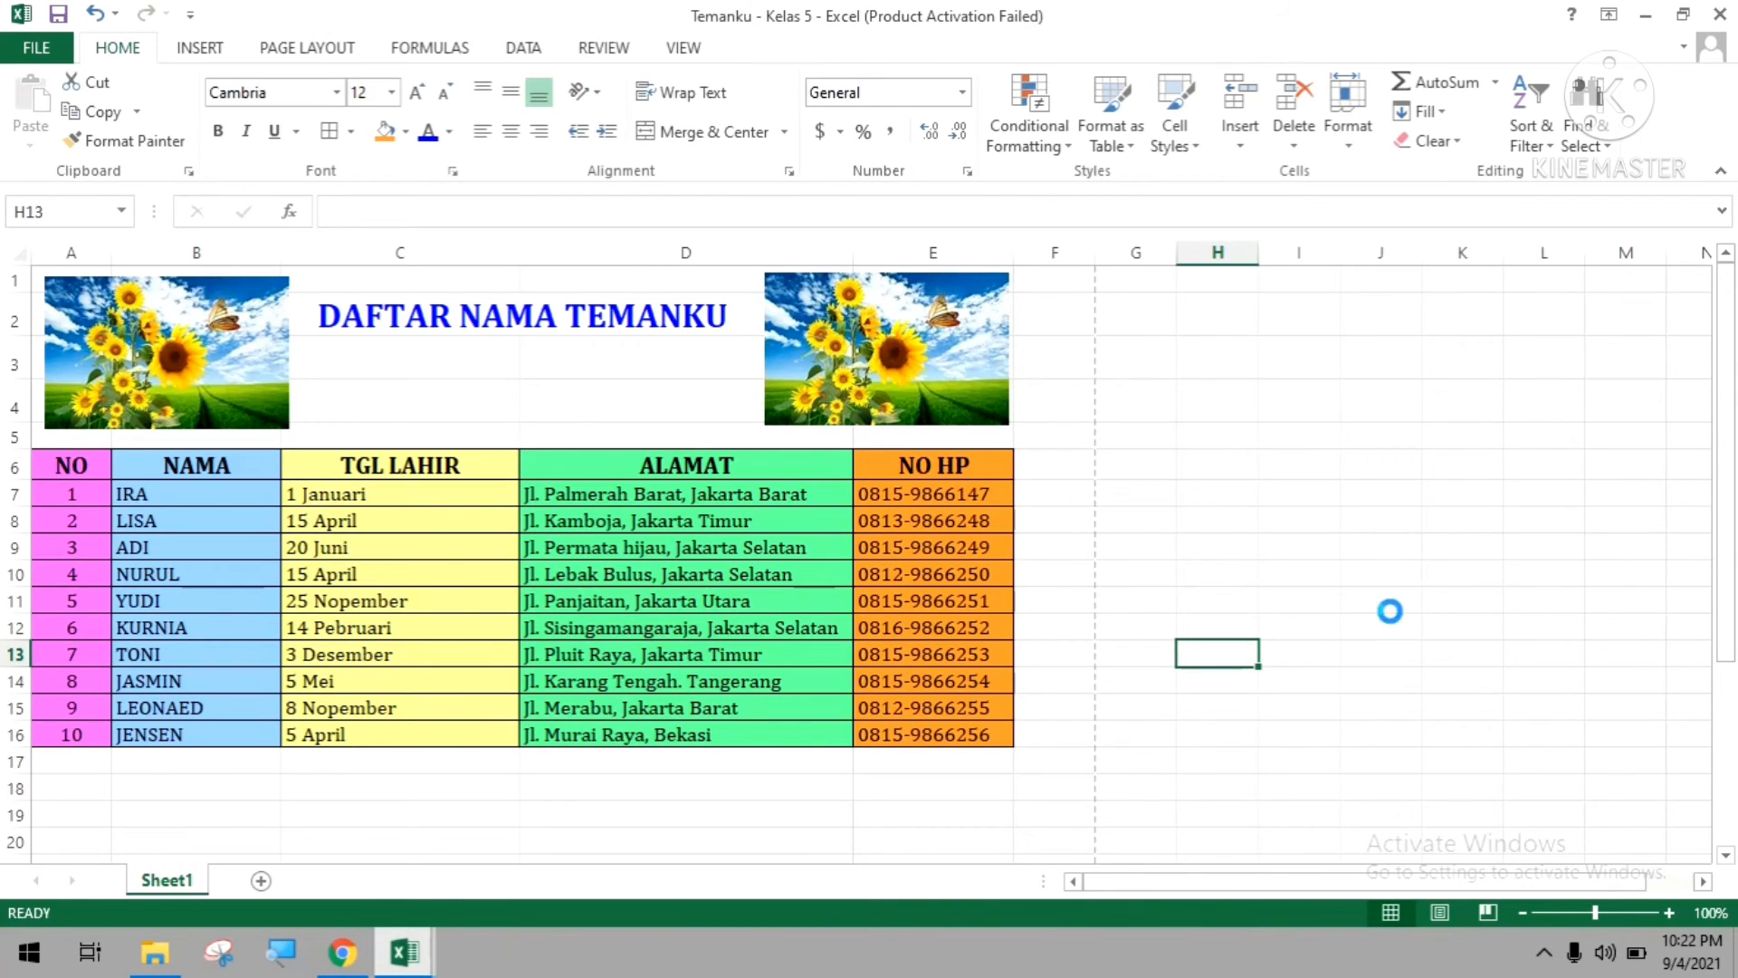